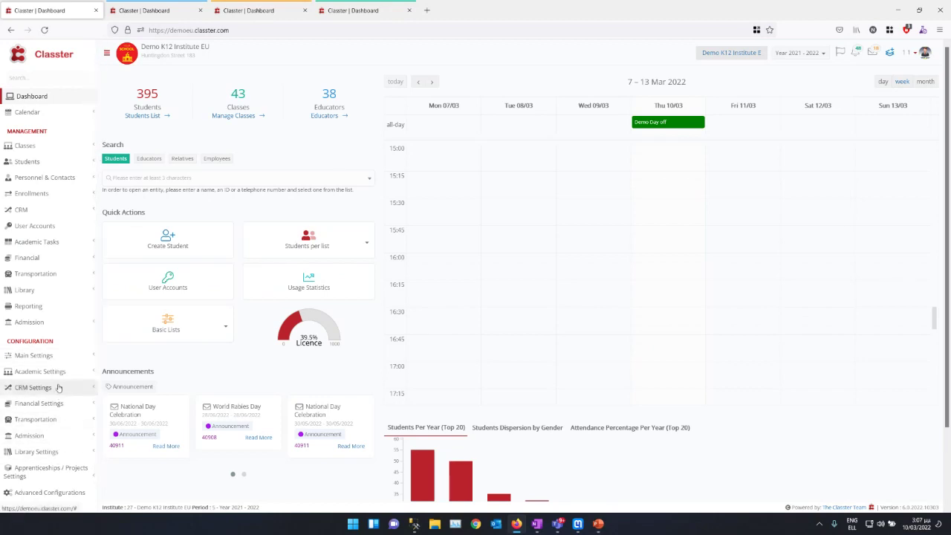
# Step: Navigate the sidebar through Academic Settings and Quiz Management to the Questions Bank page
pyautogui.click(57, 372)
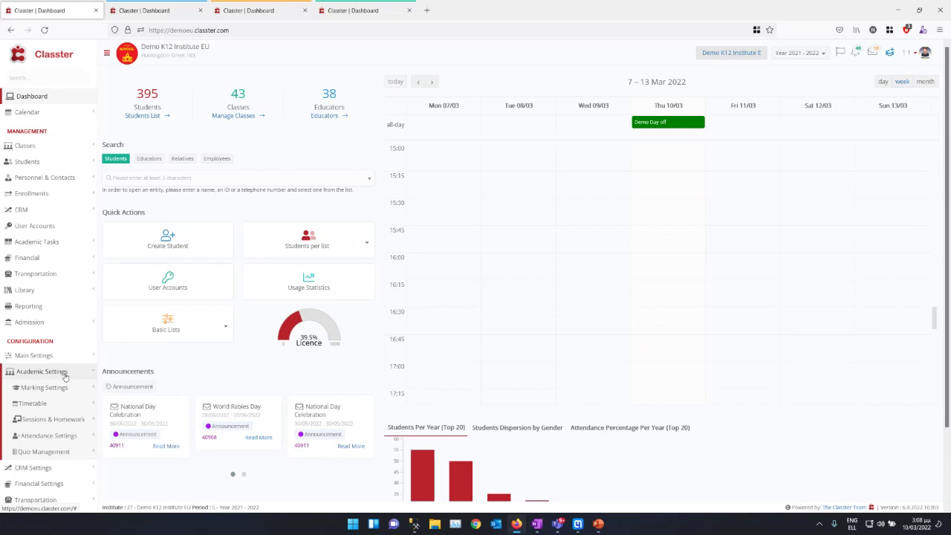
pyautogui.click(46, 452)
pyautogui.scroll(-2, 41, 349)
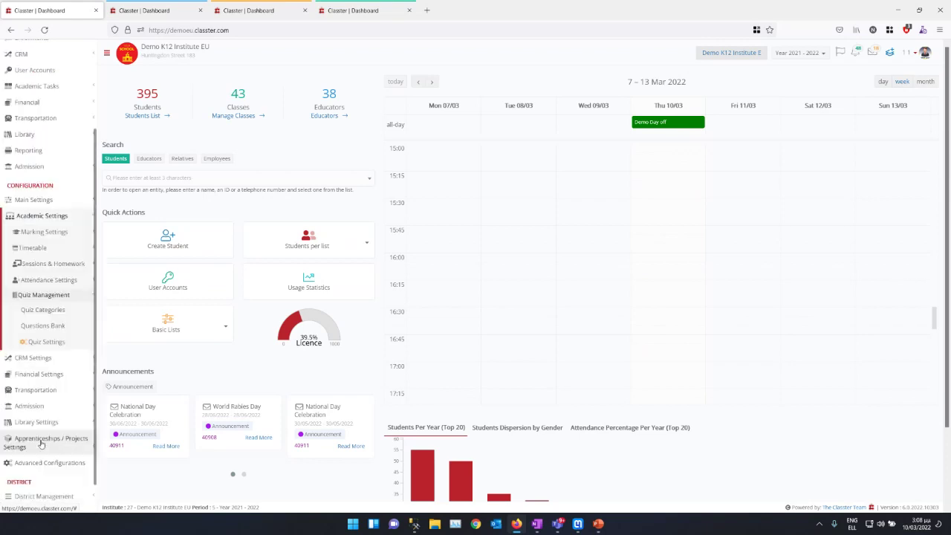
pyautogui.click(49, 324)
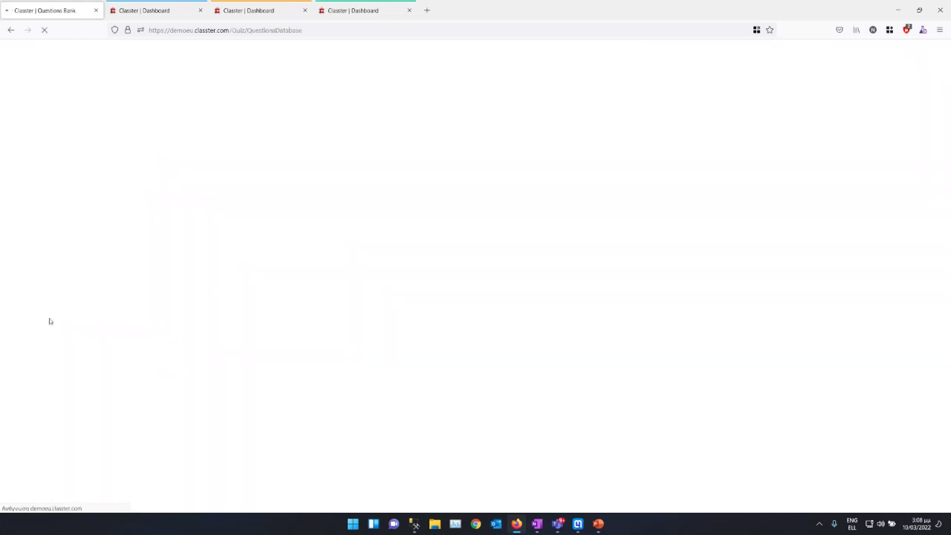
# Step: Run an empty search to list all bank questions, scroll through them, and bring up the Quiz Categories link menu
pyautogui.scroll(-2, 50, 322)
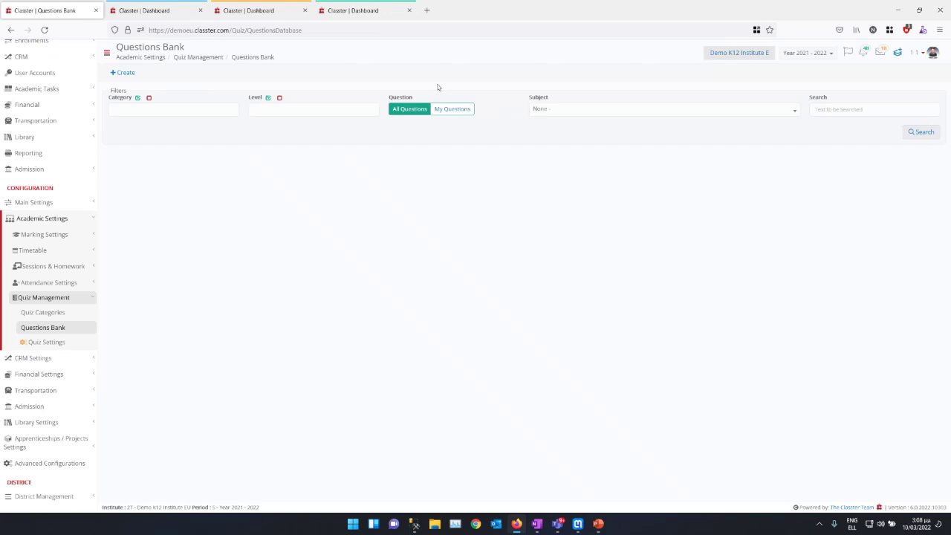
pyautogui.click(921, 132)
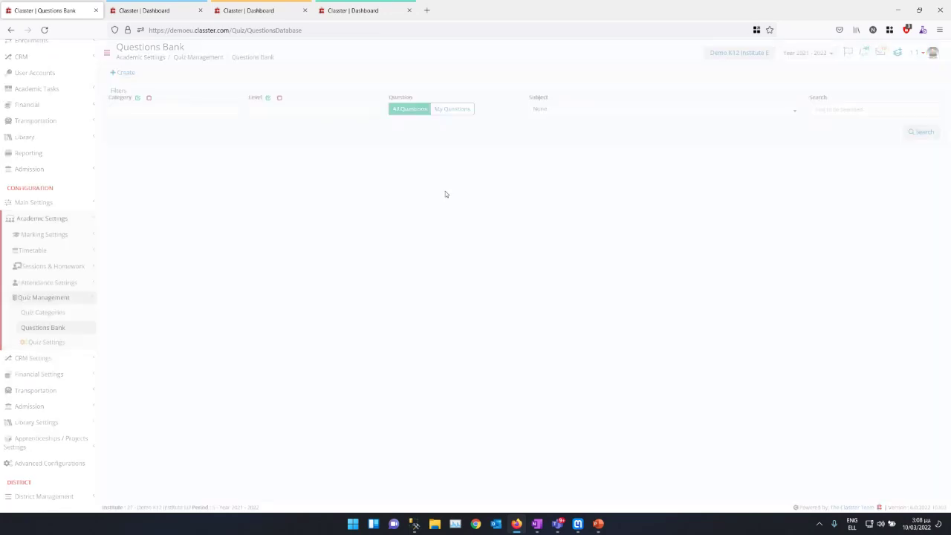
pyautogui.scroll(-10, 295, 275)
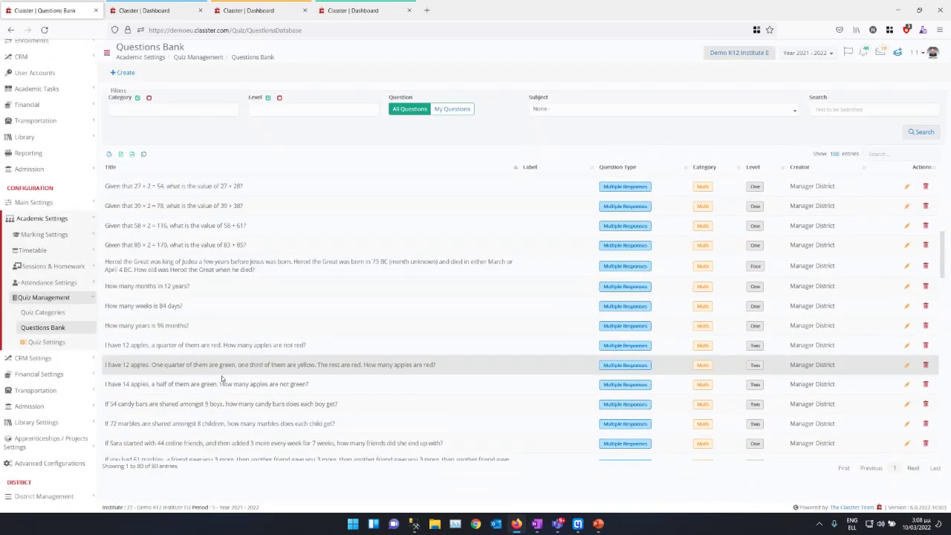
pyautogui.scroll(-15, 222, 378)
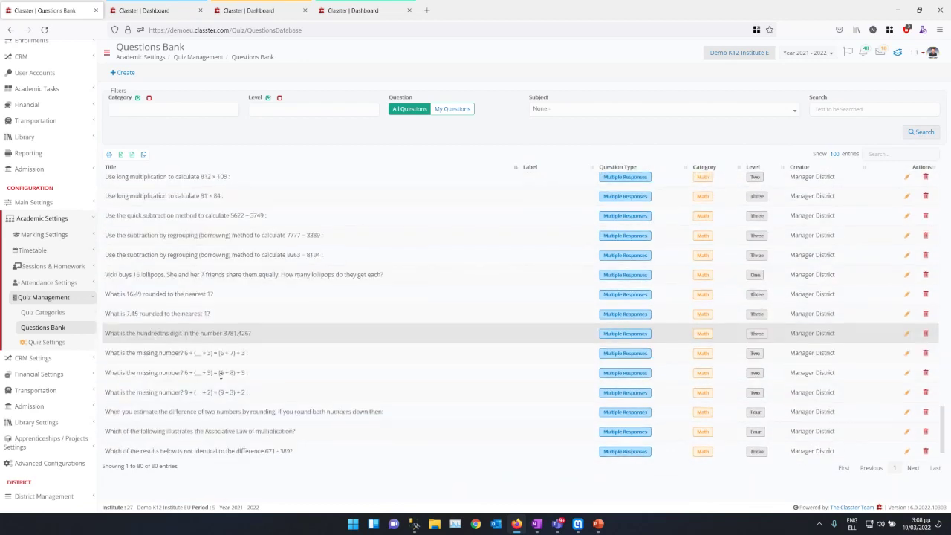
pyautogui.scroll(20, 221, 374)
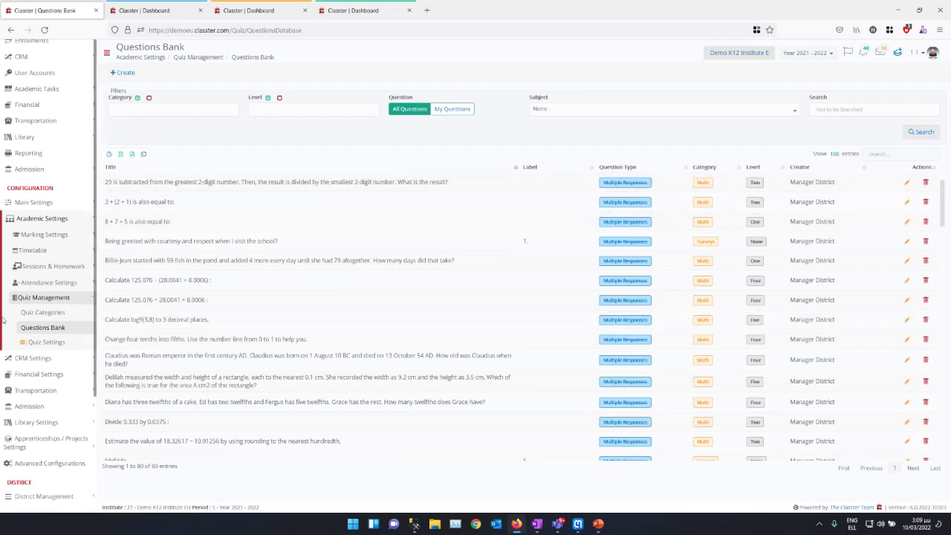
pyautogui.rightClick(41, 315)
# Step: Open Quiz Categories in a new tab, return to the Questions Bank list, and start a new question
pyautogui.click(57, 324)
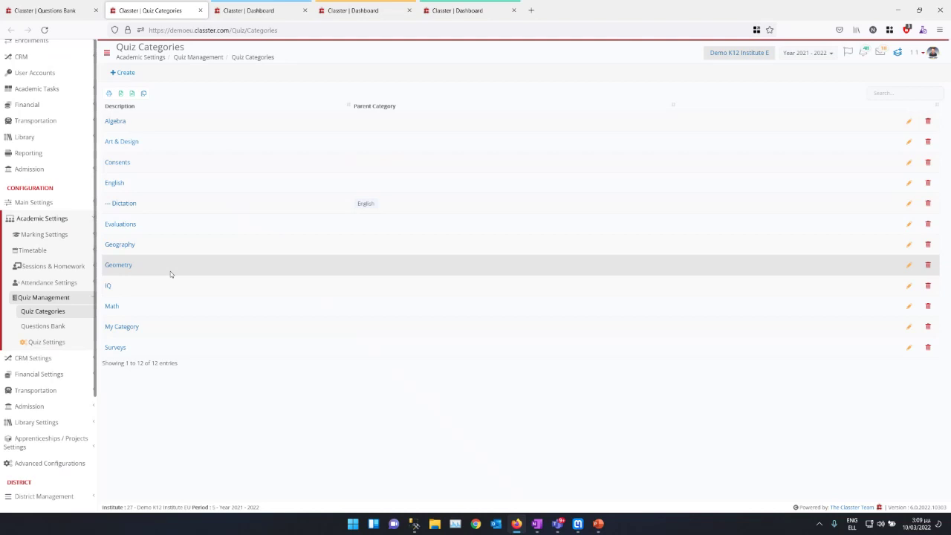
pyautogui.hotkey('ctrl', 'shift', 'Tab')
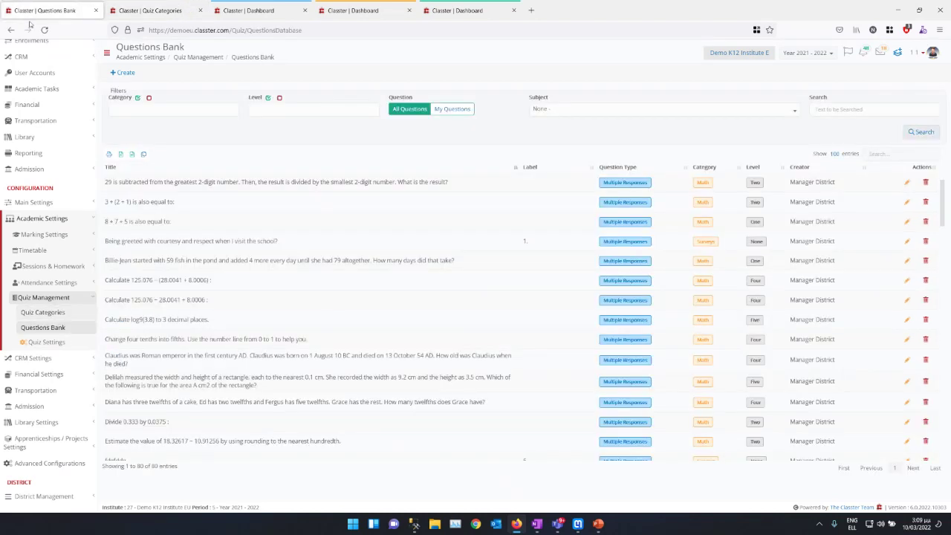
pyautogui.scroll(-10, 256, 244)
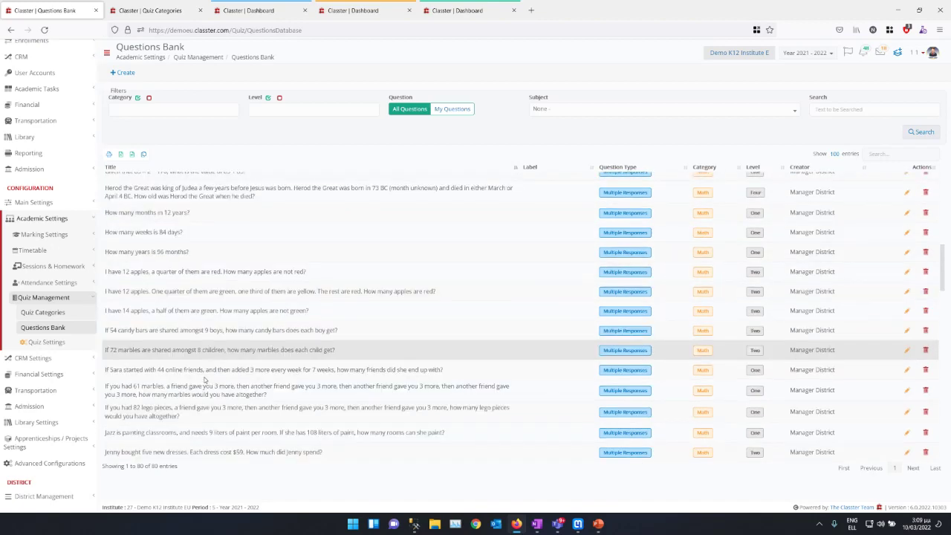
pyautogui.scroll(4, 198, 385)
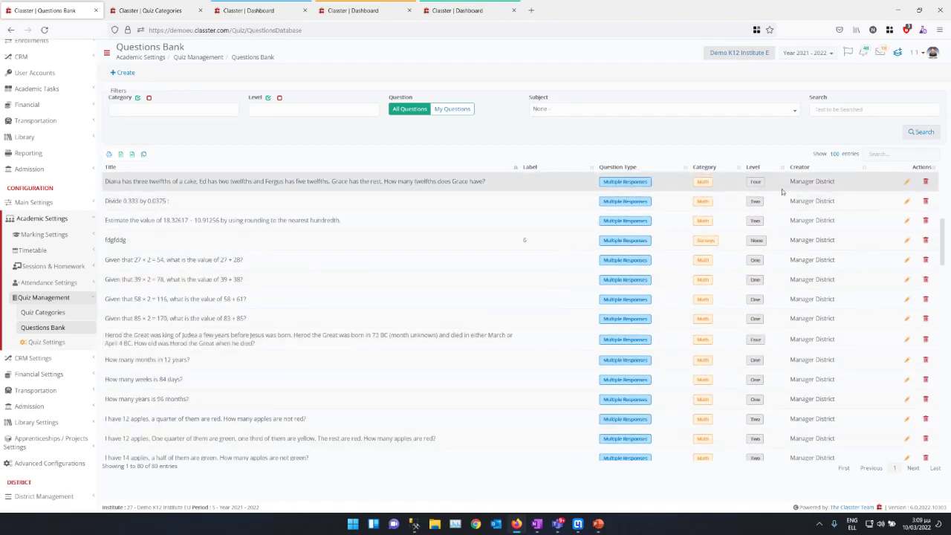
pyautogui.scroll(-5, 647, 278)
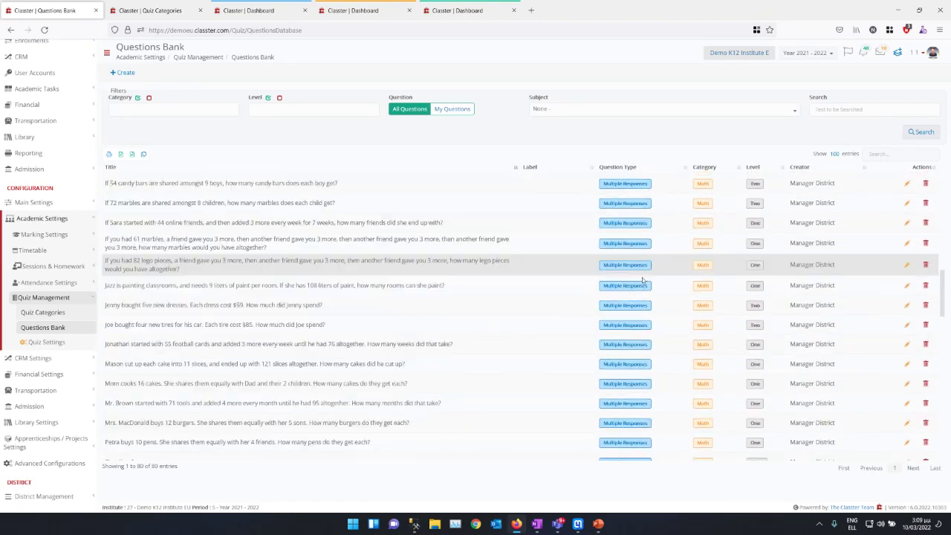
pyautogui.scroll(8, 466, 223)
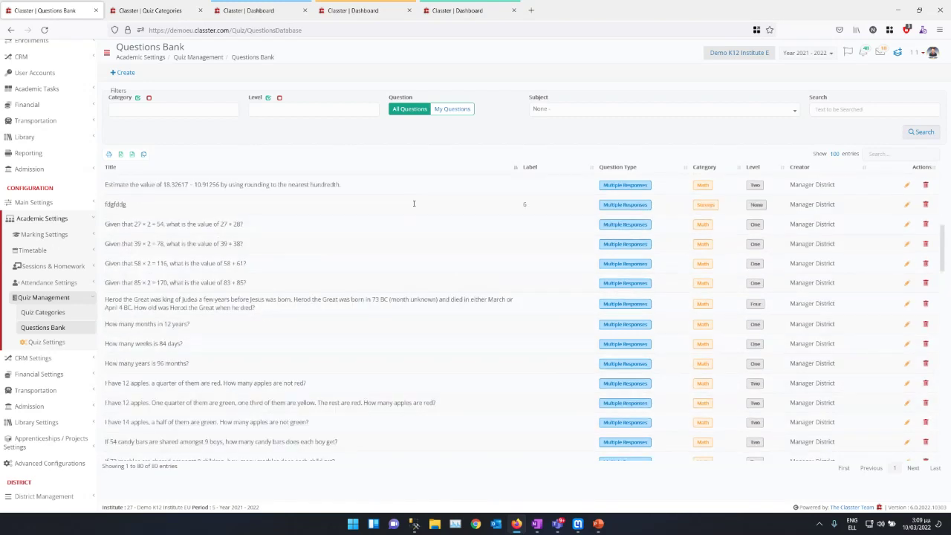
pyautogui.click(123, 72)
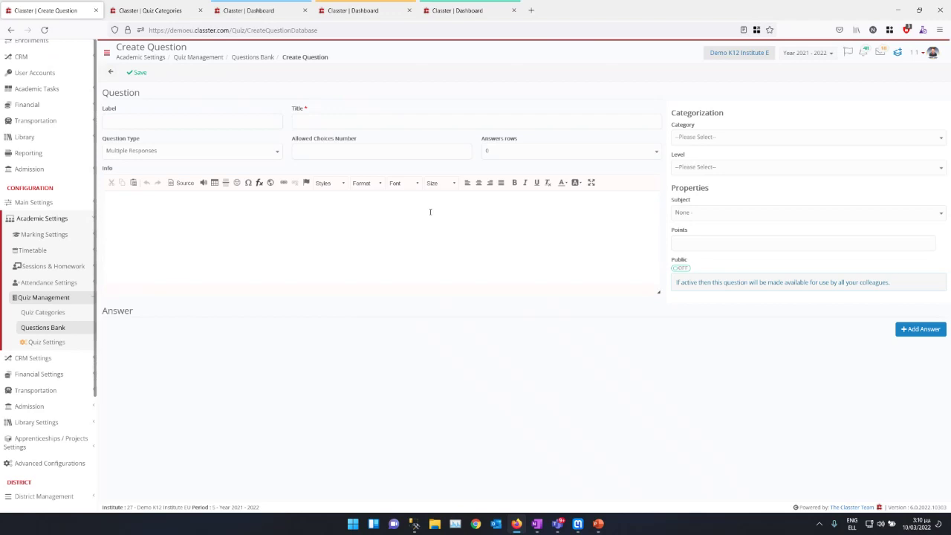
# Step: Enter label 1) and title 'dsfkj', keeping the question type as Multiple Responses
pyautogui.click(112, 122)
pyautogui.click(351, 120)
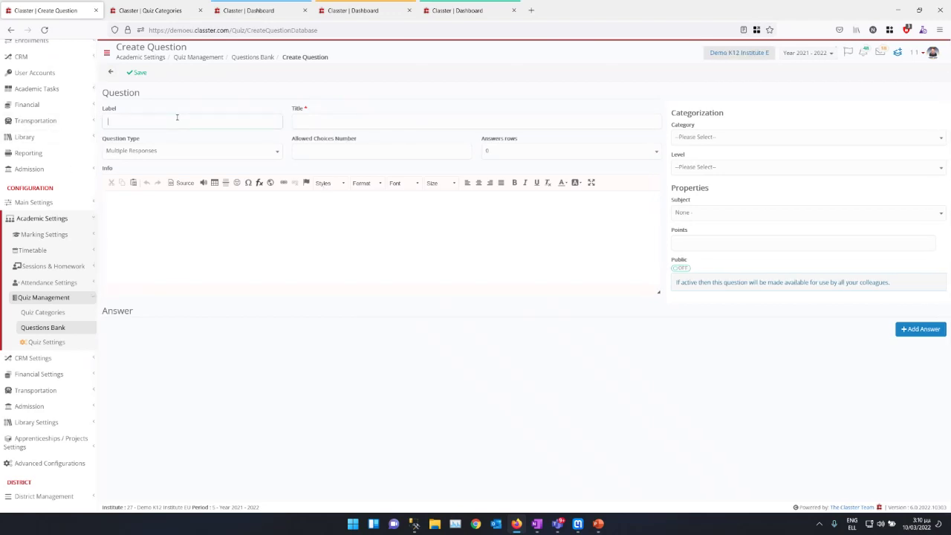
pyautogui.write('1')
pyautogui.write('dsfkj')
pyautogui.click(121, 154)
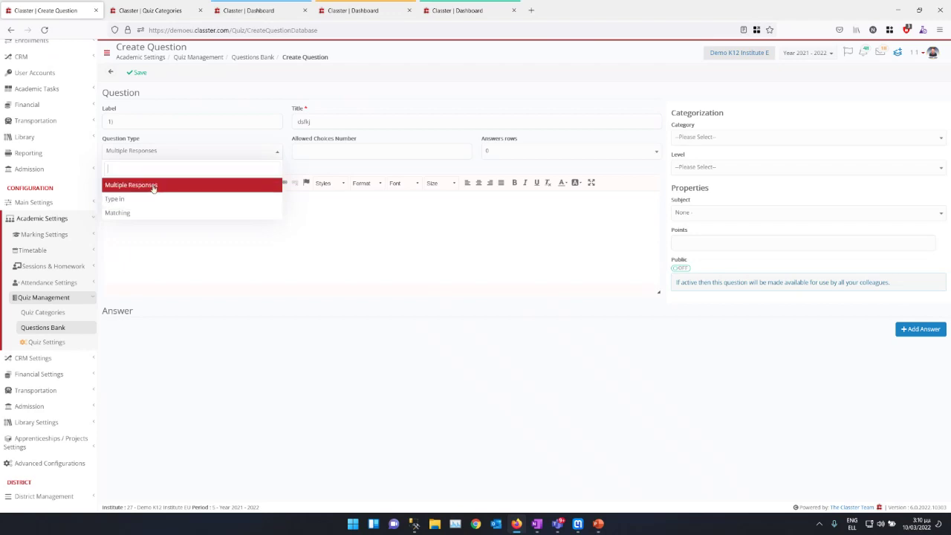
pyautogui.click(147, 185)
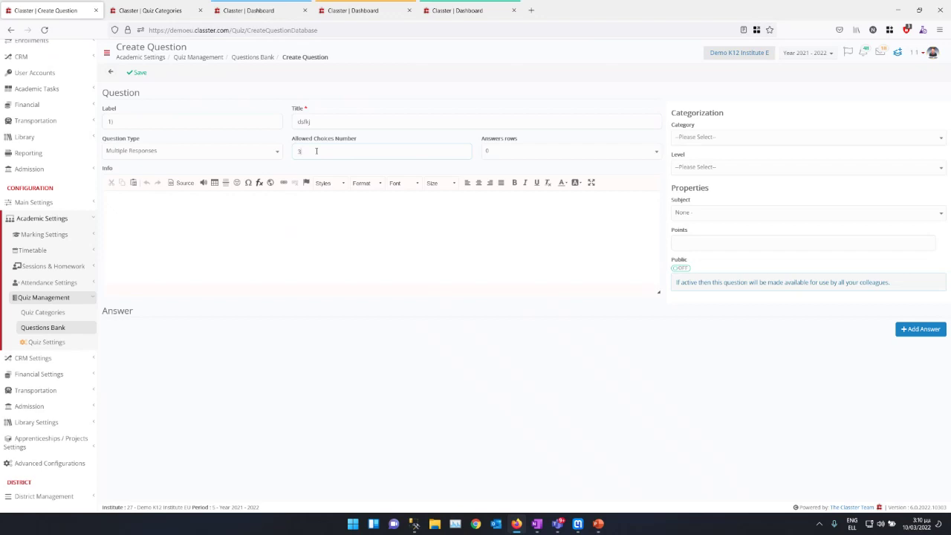
pyautogui.click(154, 151)
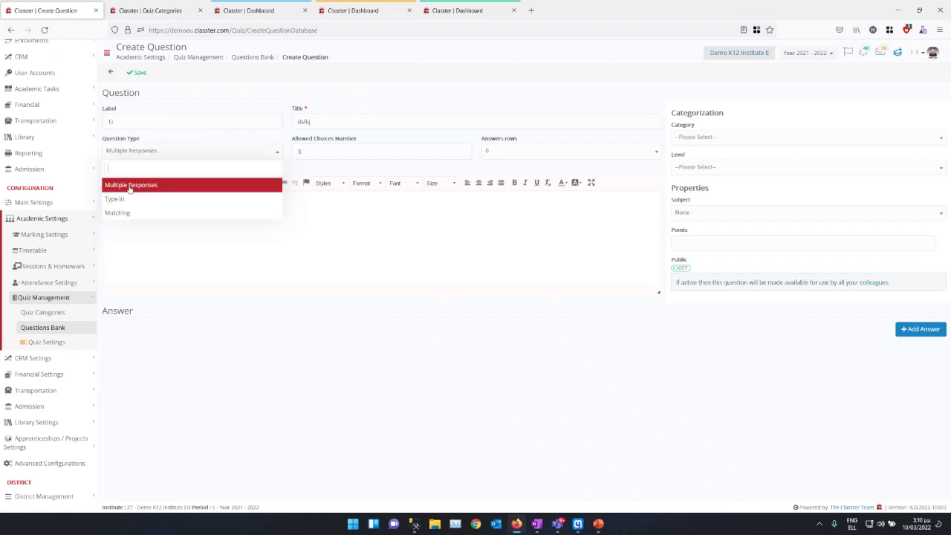
pyautogui.click(114, 199)
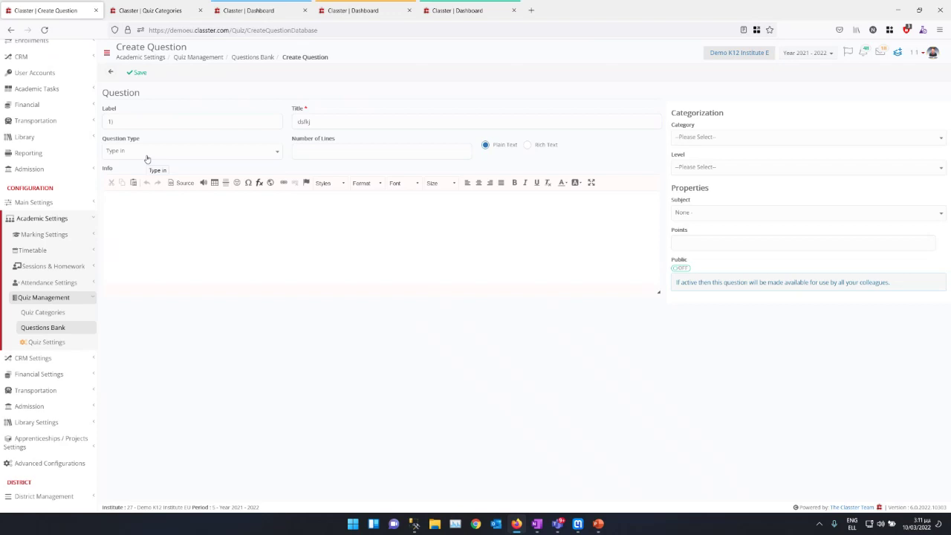
pyautogui.click(147, 153)
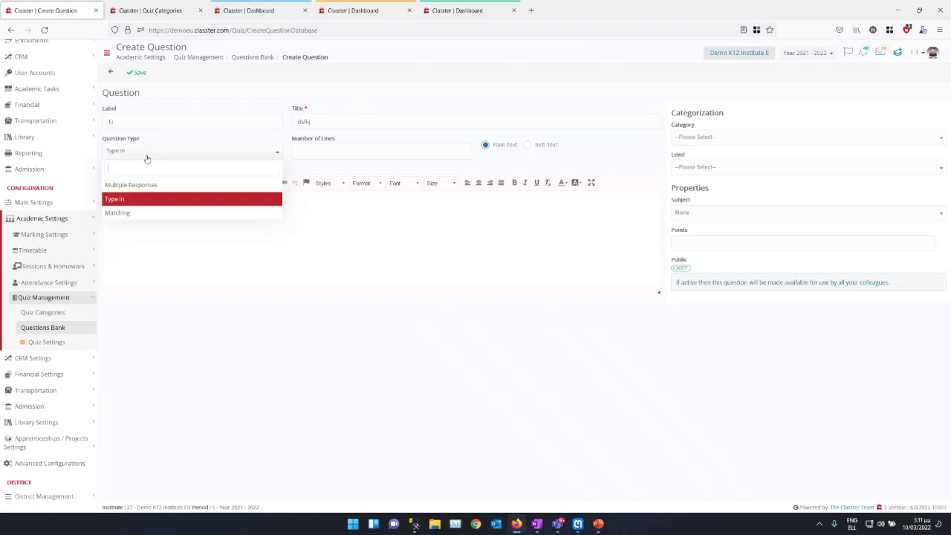
pyautogui.click(132, 212)
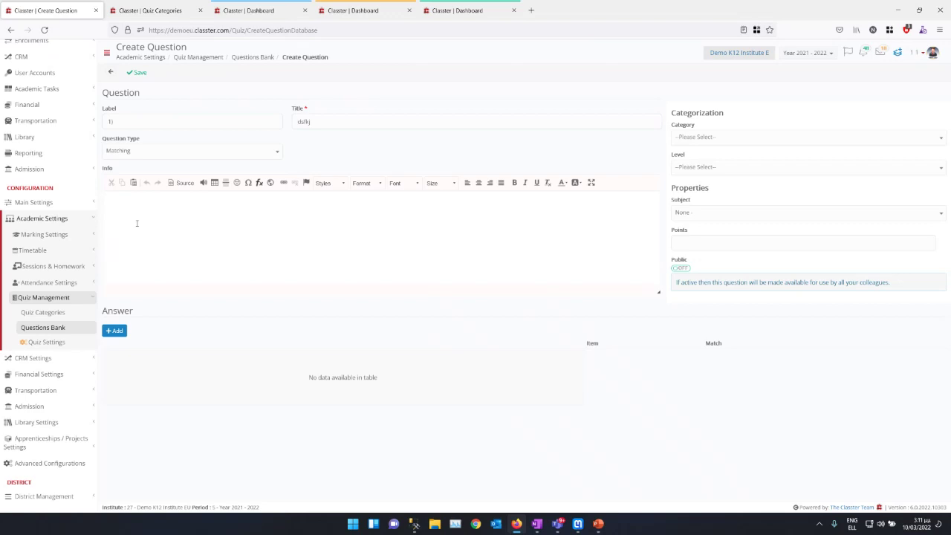
pyautogui.click(185, 153)
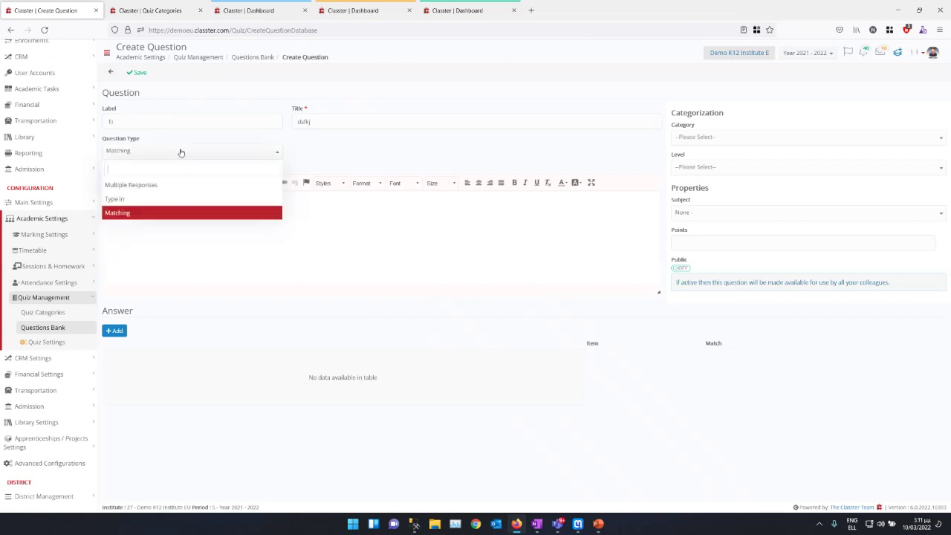
pyautogui.click(133, 184)
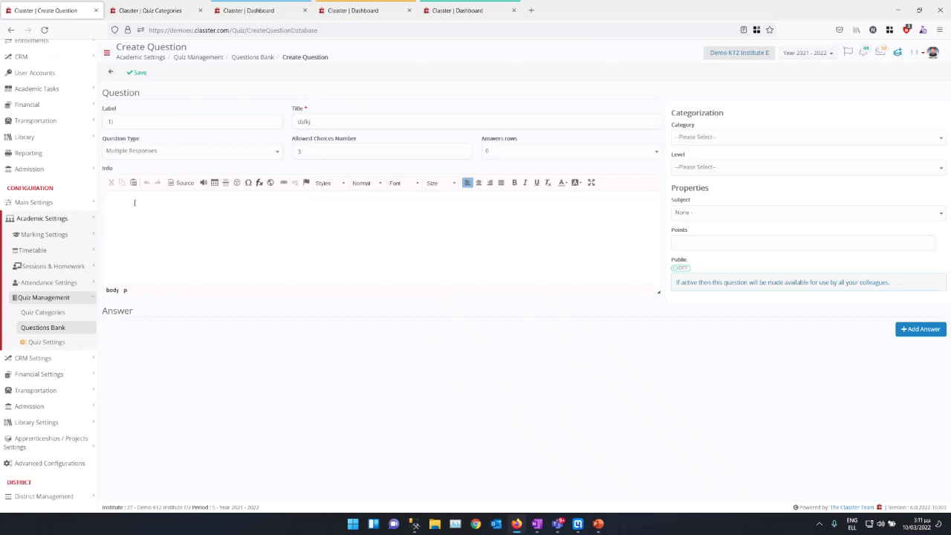
# Step: Replace the stray info text with 'This is a question', then open the CodeCogs editor and Mathpix snips
pyautogui.click(114, 220)
pyautogui.write('g FG kgfhkgl,')
pyautogui.hotkey('ctrl', 'a')
pyautogui.press('BackSpace')
pyautogui.write('This is a question')
pyautogui.click(258, 183)
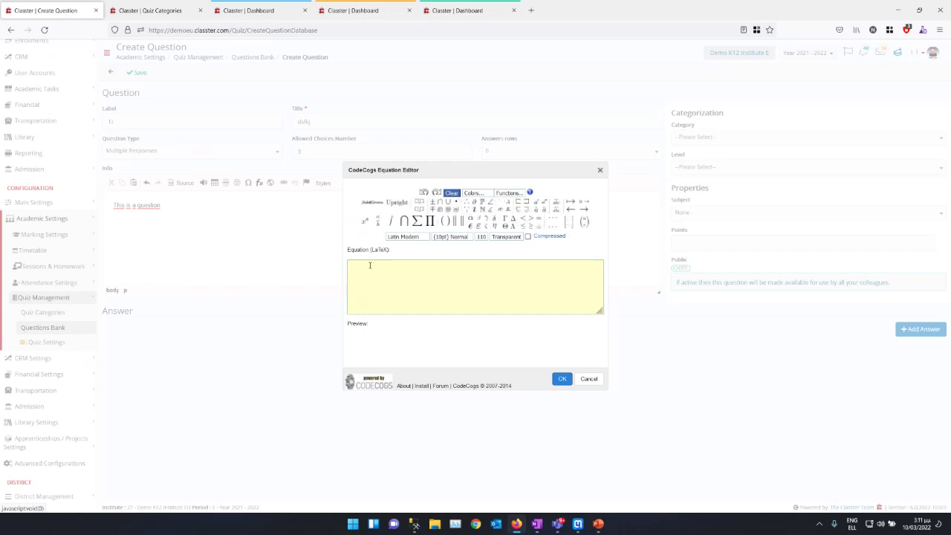
pyautogui.click(577, 524)
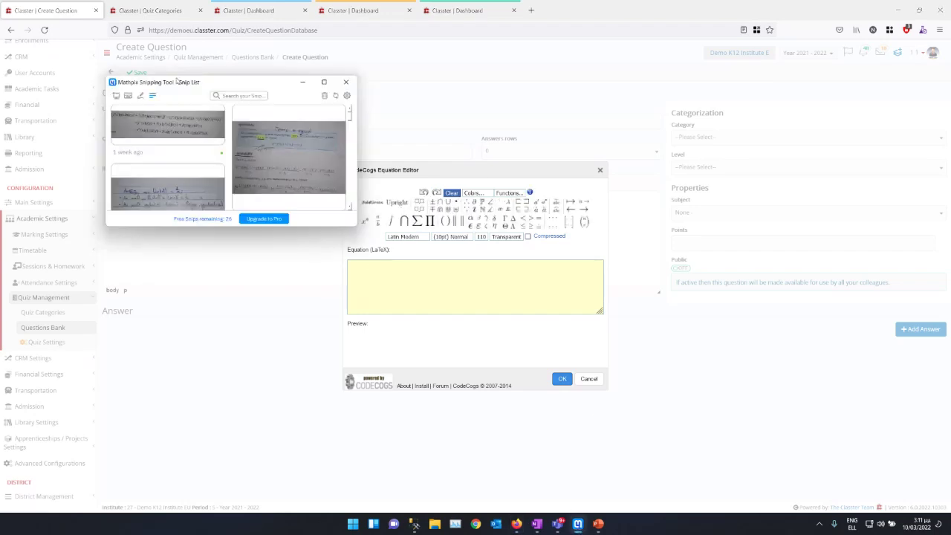
# Step: Open the √(αx+β) integral snip in Mathpix and select its full LaTeX line
pyautogui.click(324, 83)
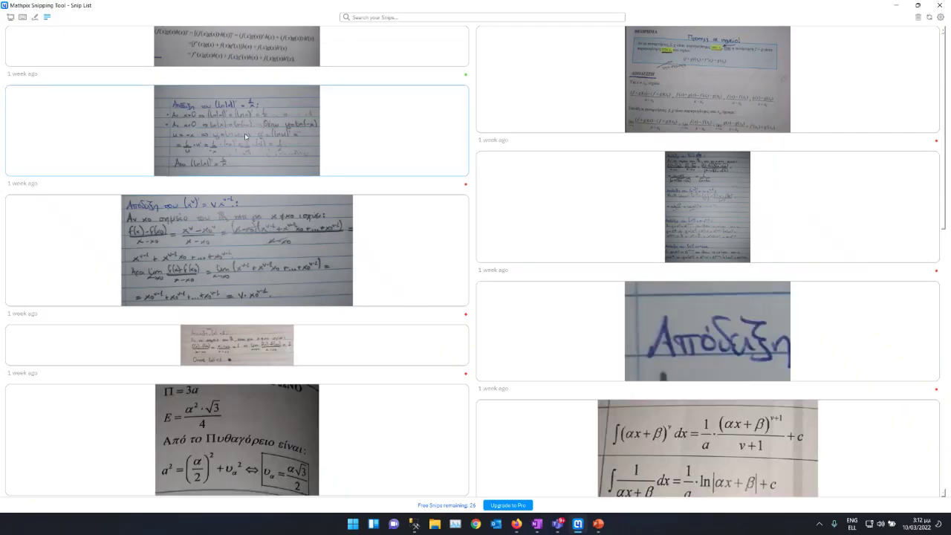
pyautogui.scroll(-5, 244, 133)
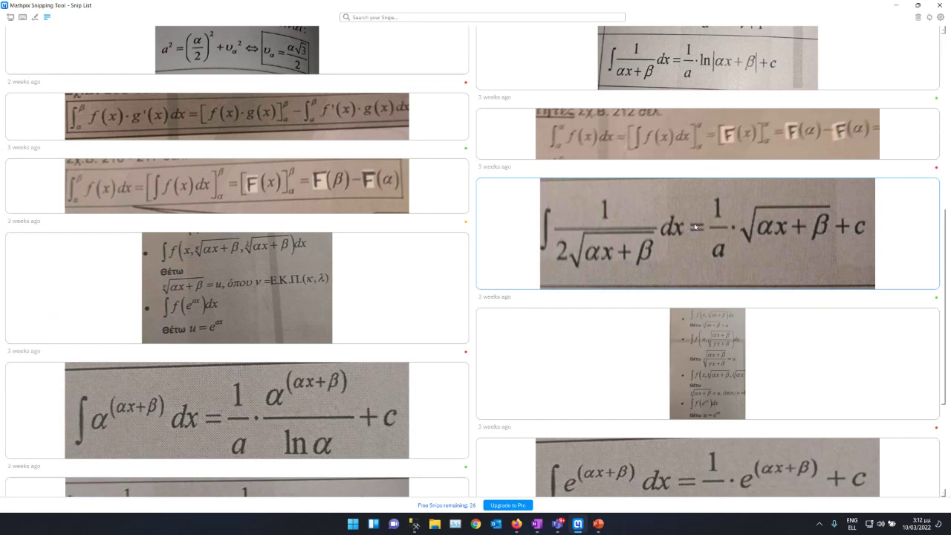
pyautogui.click(645, 231)
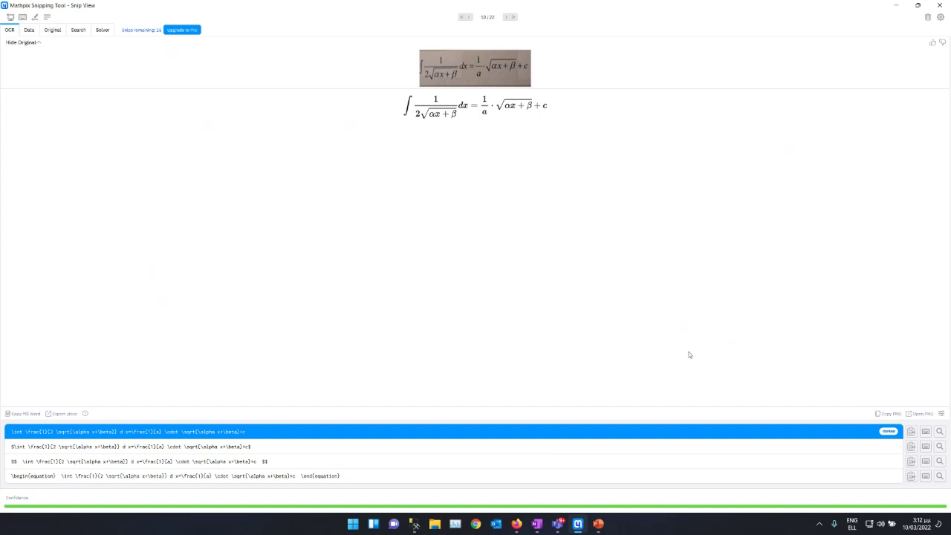
pyautogui.click(925, 431)
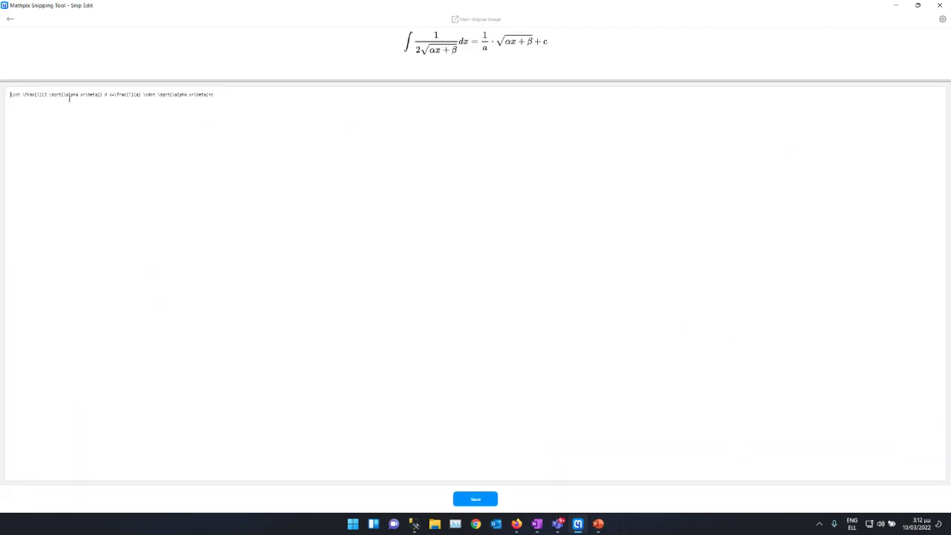
pyautogui.tripleClick(223, 95)
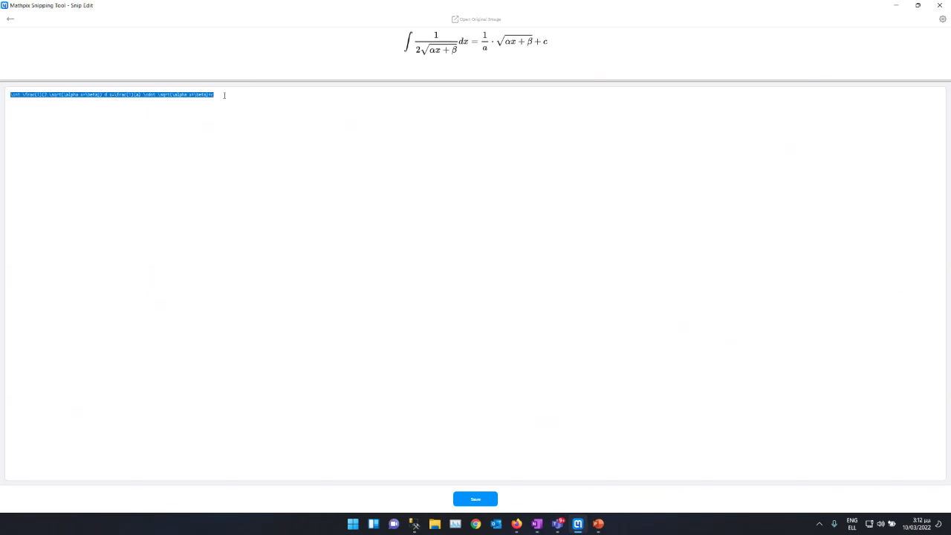
# Step: Paste the integral's LaTeX into the CodeCogs editor box and confirm it
pyautogui.click(897, 7)
pyautogui.click(384, 269)
pyautogui.write('\\int \\frac{1}{2\\sqrt{\\alpha x+\\beta}} d x=\\frac{1}{a} \\cdot \\sqrt{\\alpha x+\\beta}+c')
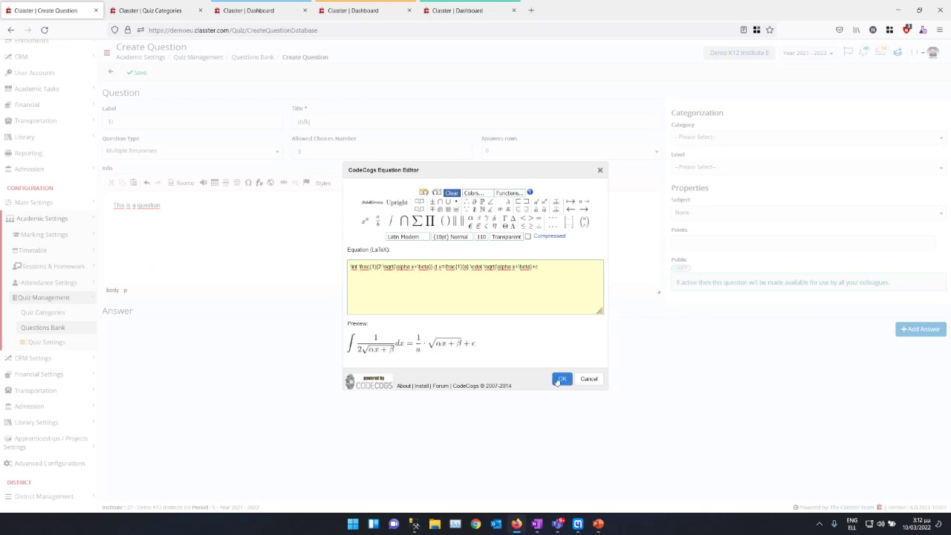
pyautogui.click(556, 380)
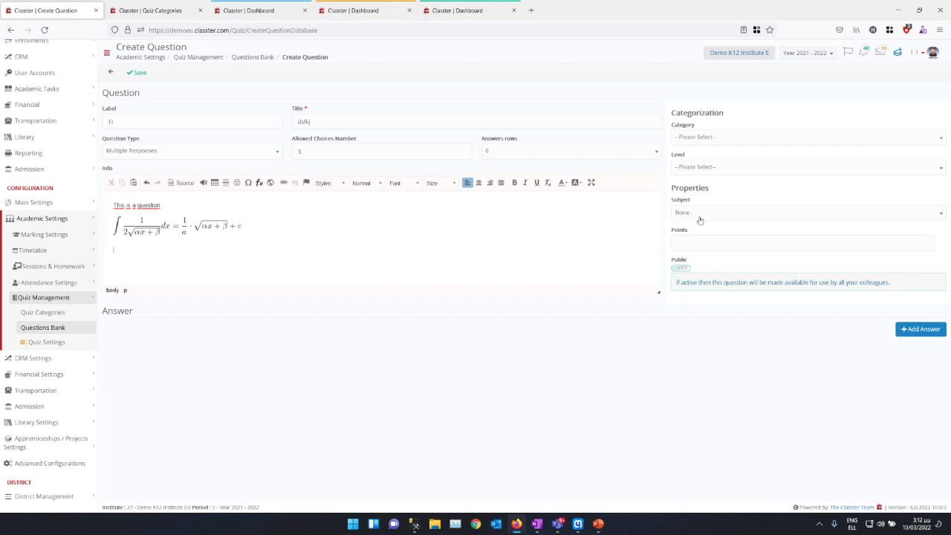
# Step: Set category Algebra and level Three, leave subject as None, and switch Public on
pyautogui.click(686, 136)
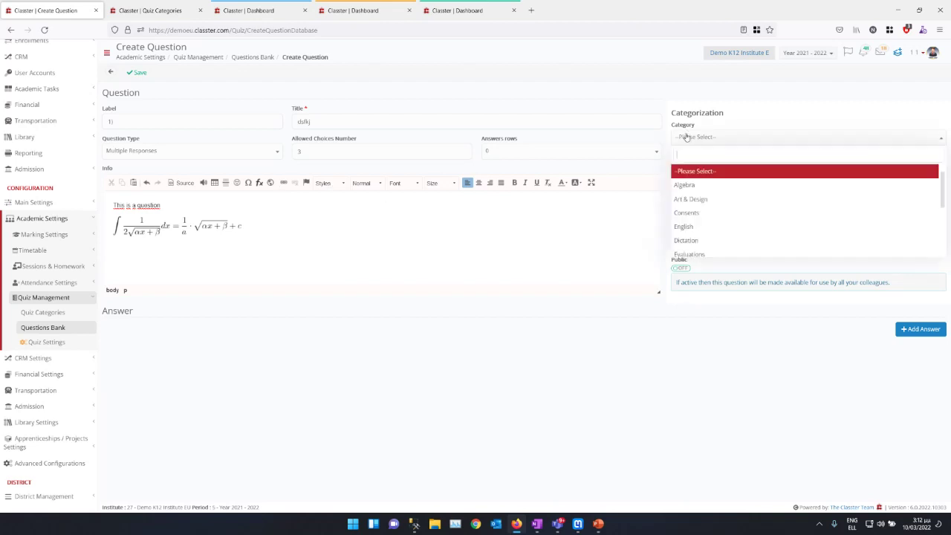
pyautogui.click(698, 185)
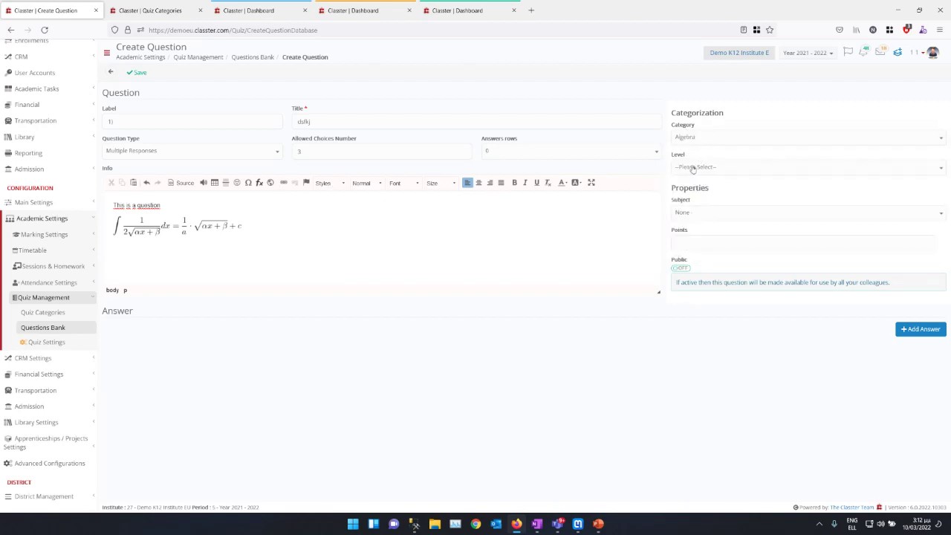
pyautogui.click(691, 167)
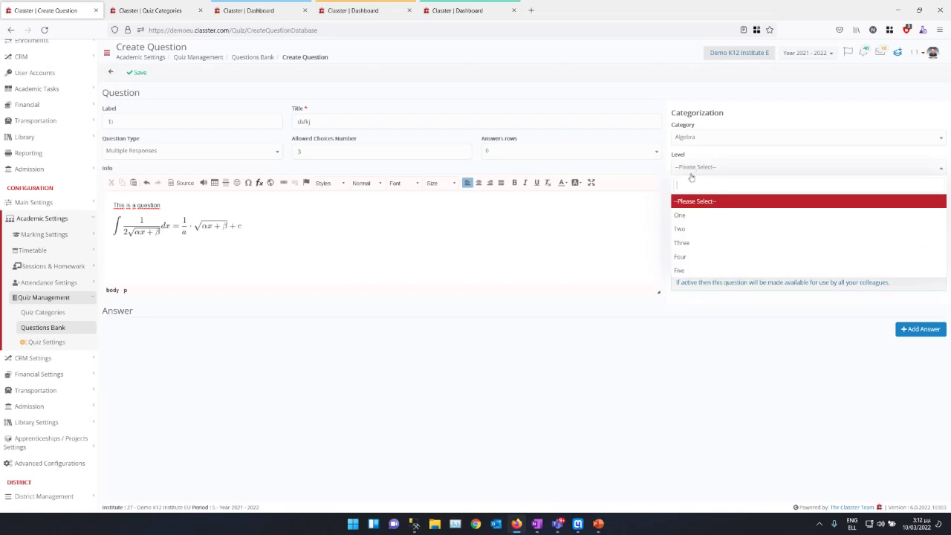
pyautogui.click(689, 242)
pyautogui.click(700, 213)
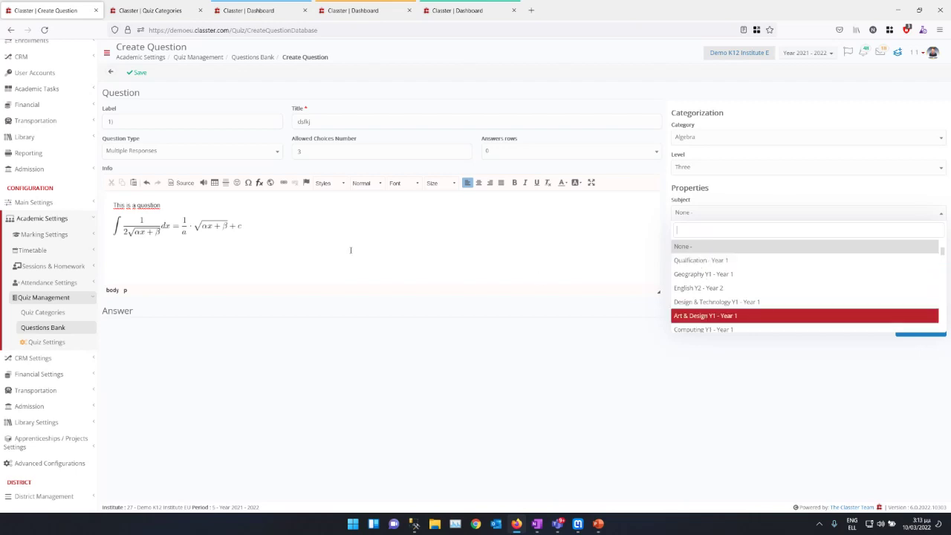
pyautogui.click(731, 215)
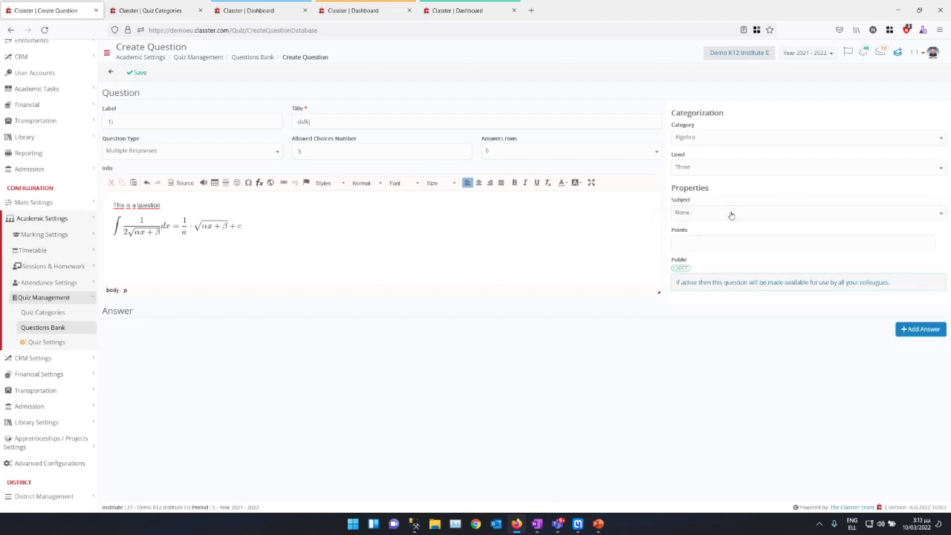
pyautogui.click(688, 236)
pyautogui.click(680, 269)
# Step: Locate Quizzes under Quiz Management in the dashboard tab, then open Quizzes in the question-form tab
pyautogui.click(68, 89)
pyautogui.click(41, 196)
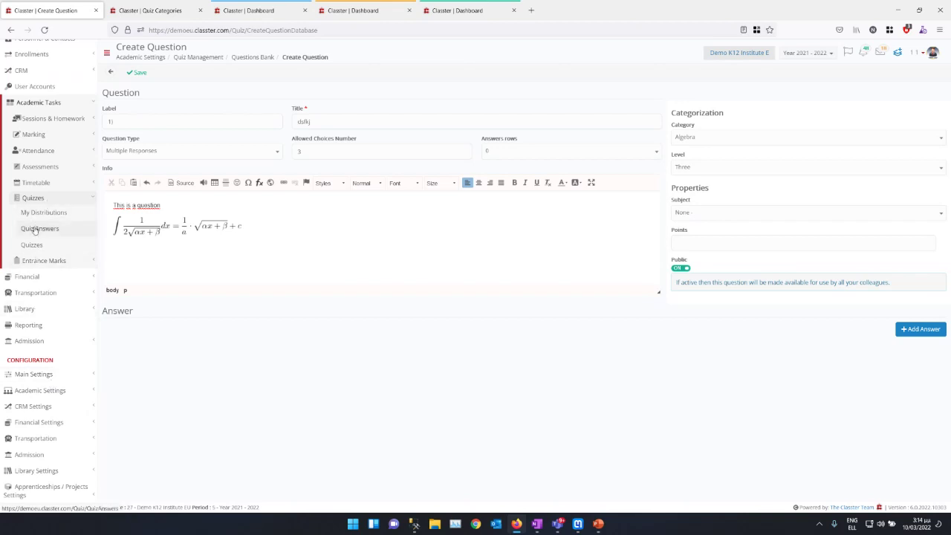
pyautogui.click(249, 11)
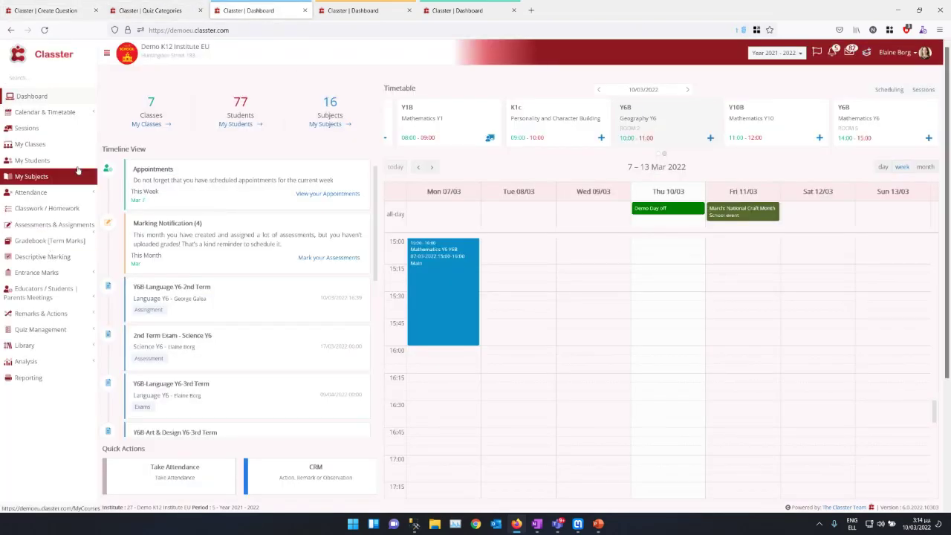
pyautogui.click(68, 331)
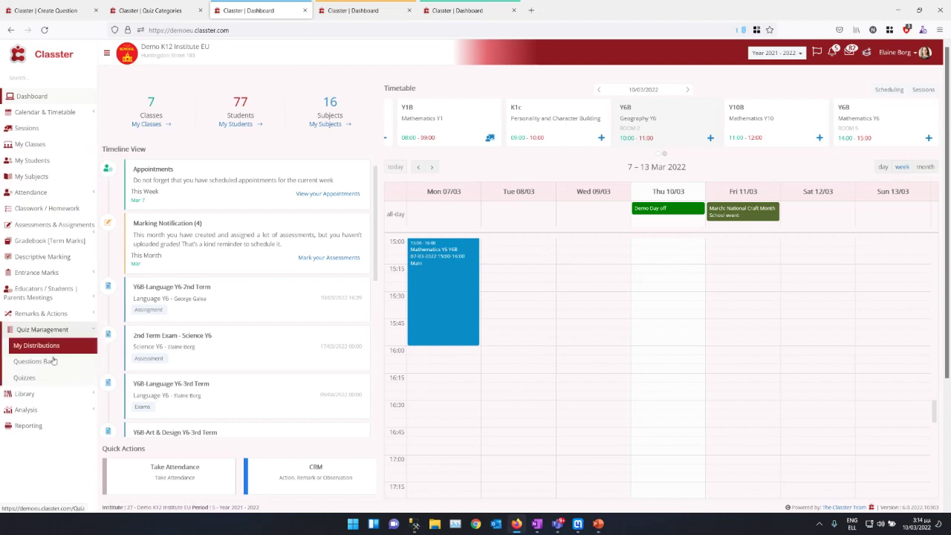
pyautogui.click(39, 379)
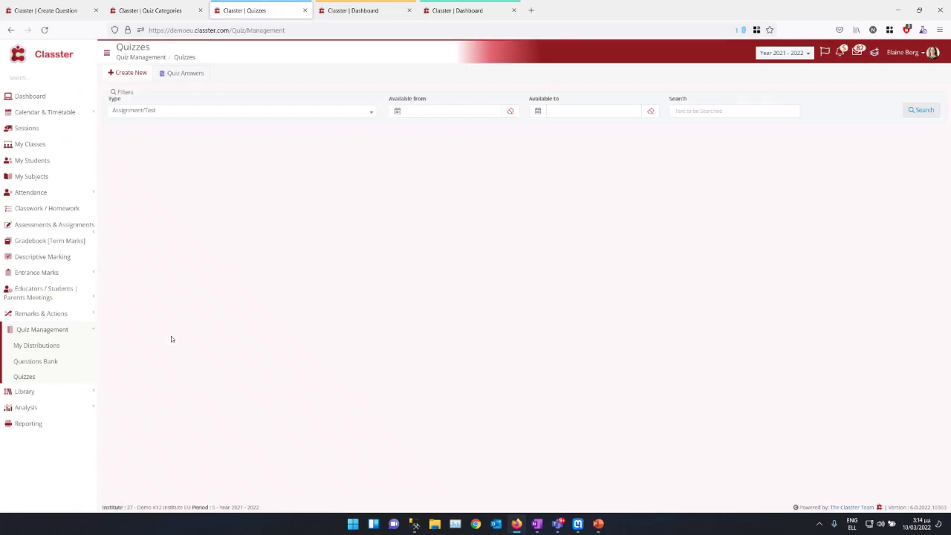
pyautogui.click(142, 112)
pyautogui.click(141, 115)
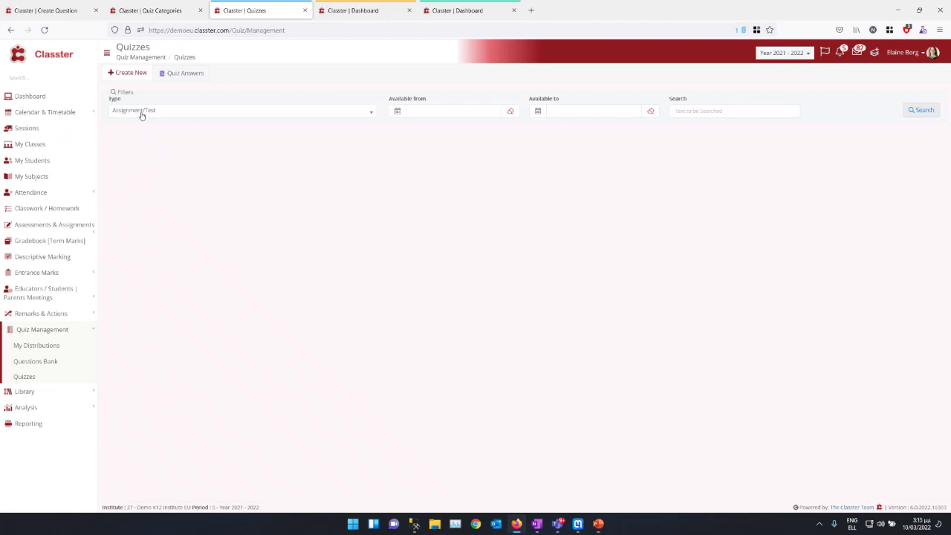
pyautogui.click(29, 12)
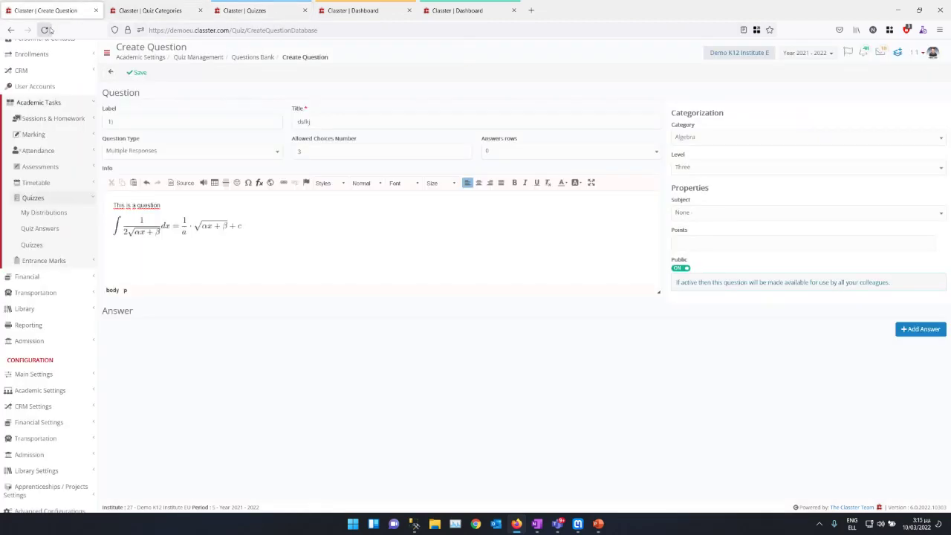
pyautogui.click(31, 245)
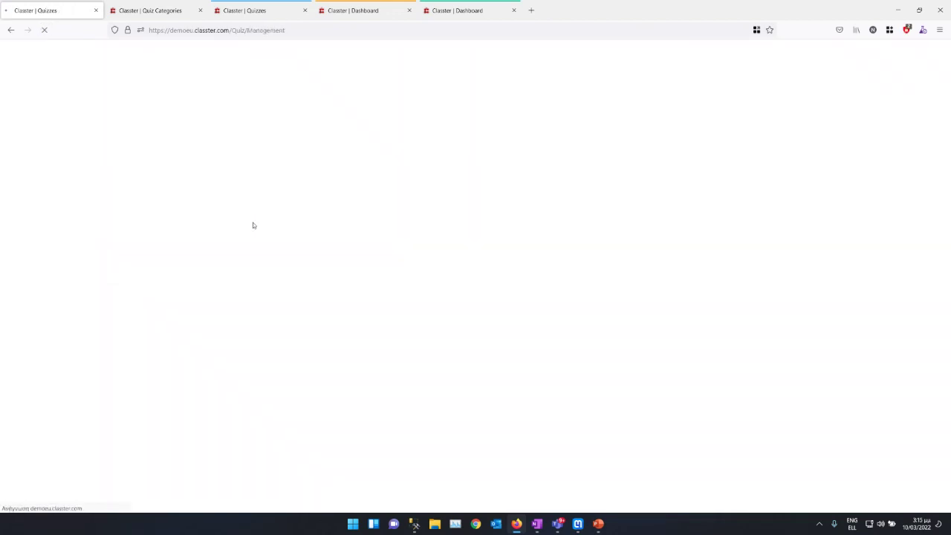
# Step: Search the quizzes list with Type left as Assignment/Test
pyautogui.click(125, 111)
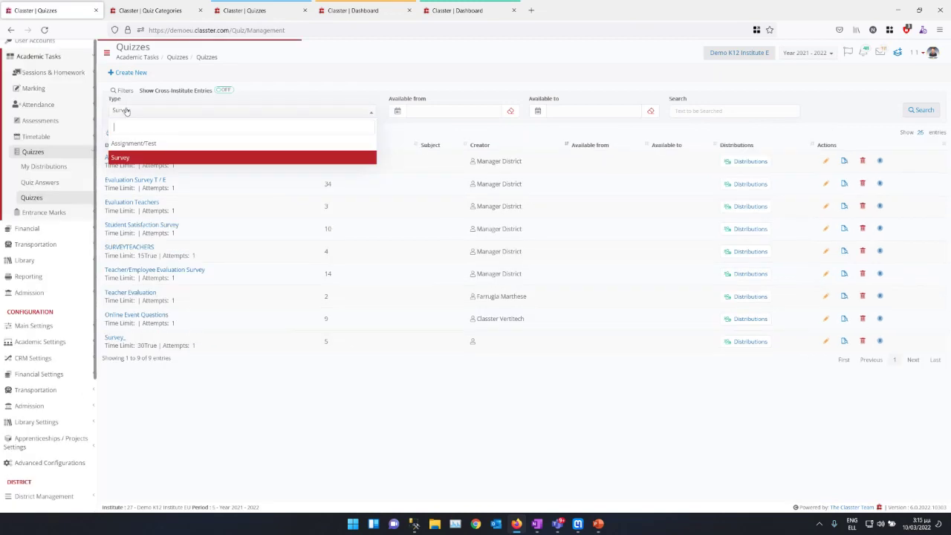
pyautogui.click(126, 111)
pyautogui.click(126, 112)
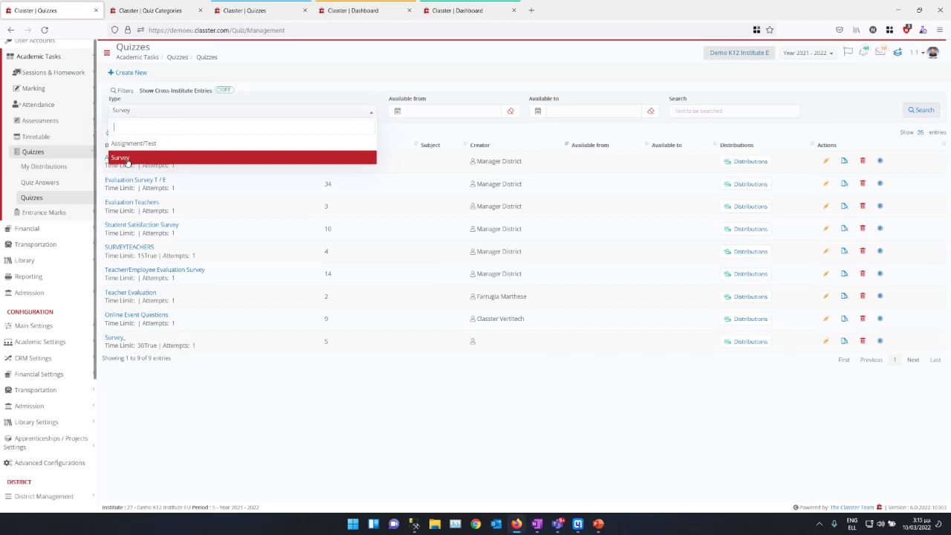
pyautogui.click(232, 8)
pyautogui.click(146, 113)
pyautogui.click(146, 113)
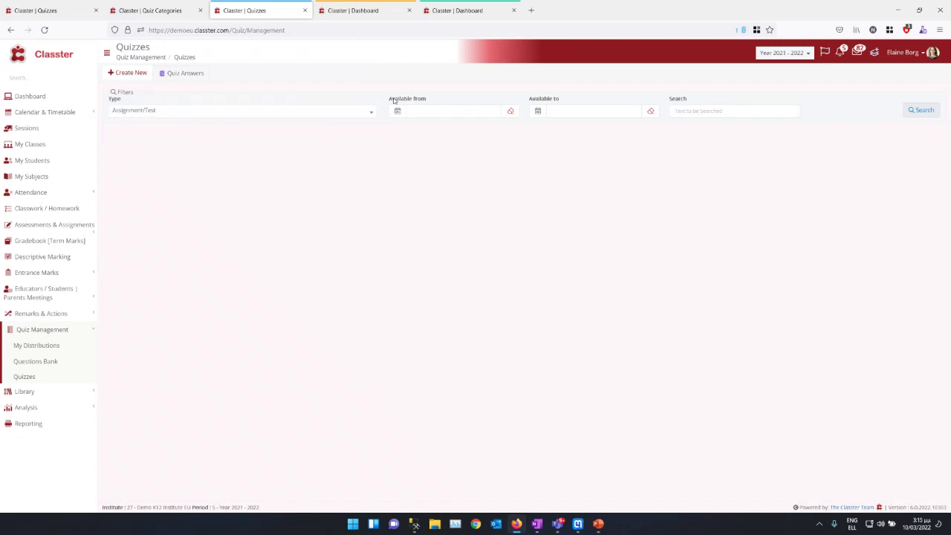
pyautogui.click(922, 112)
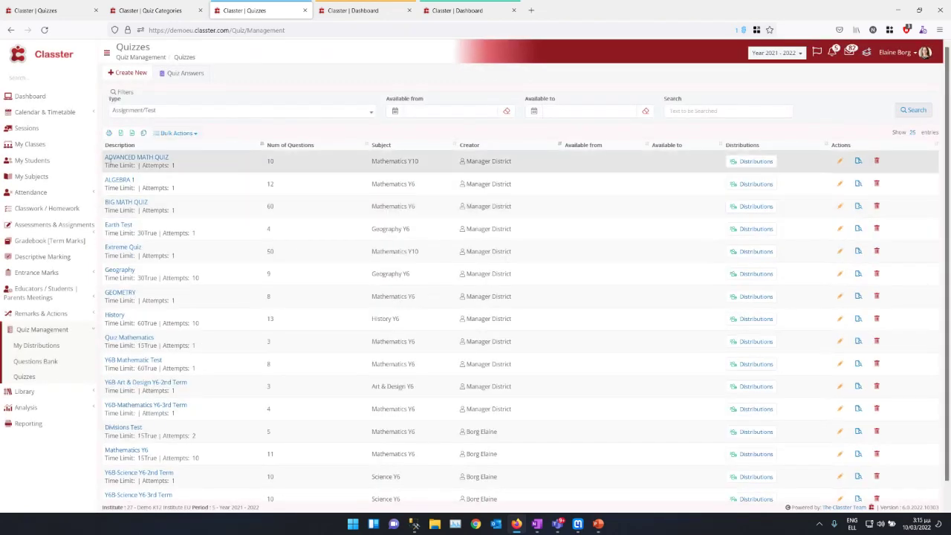
# Step: Inspect ADVANCED MATH QUIZ's subject Mathematics Y10 and creator, then open it for editing
pyautogui.tripleClick(262, 161)
pyautogui.moveTo(376, 162); pyautogui.dragTo(433, 165)
pyautogui.tripleClick(429, 169)
pyautogui.moveTo(464, 168); pyautogui.dragTo(524, 162)
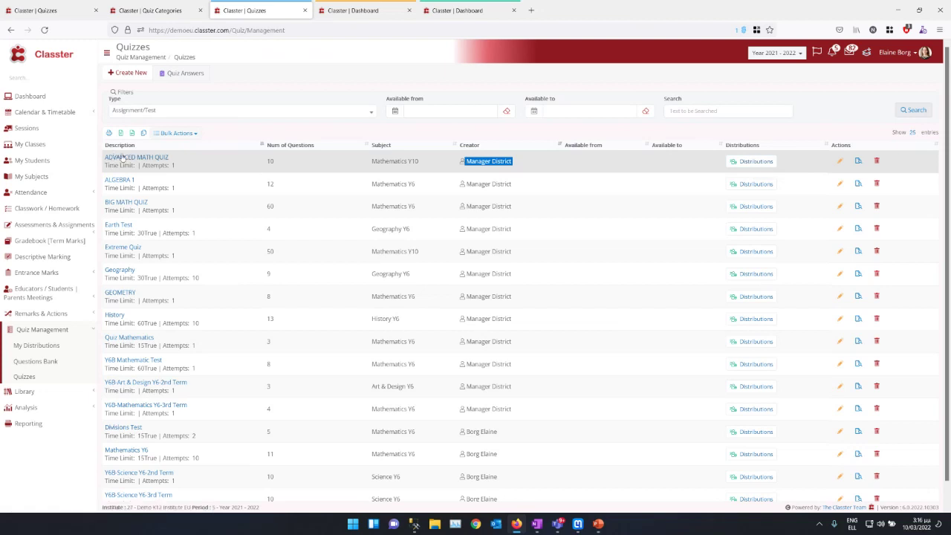
pyautogui.click(839, 160)
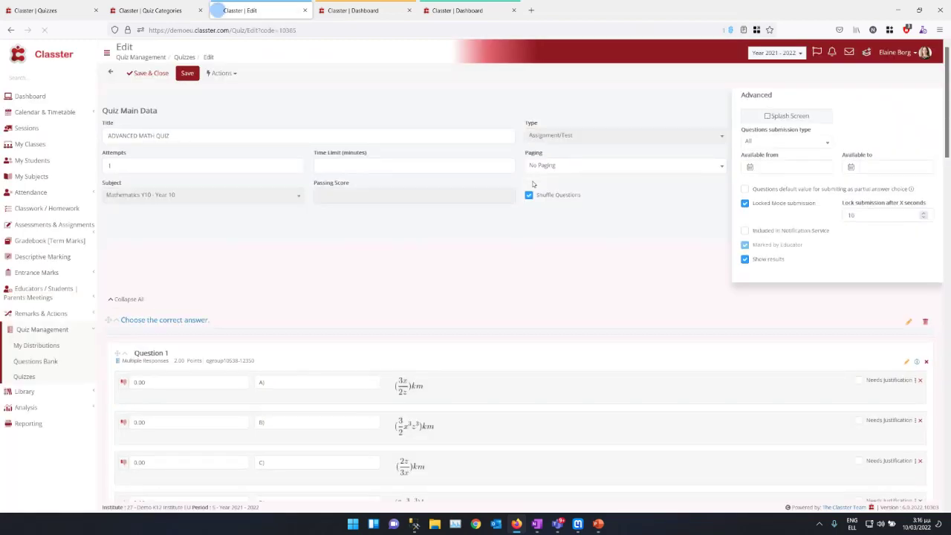
# Step: Return to the quiz list and preview the ADVANCED MATH QUIZ questions, scrolling through them
pyautogui.click(111, 72)
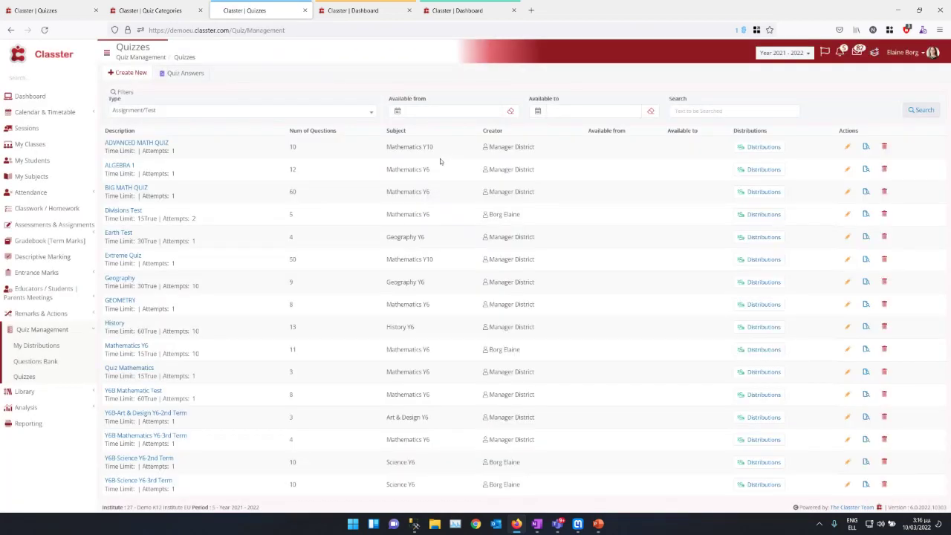
pyautogui.click(858, 160)
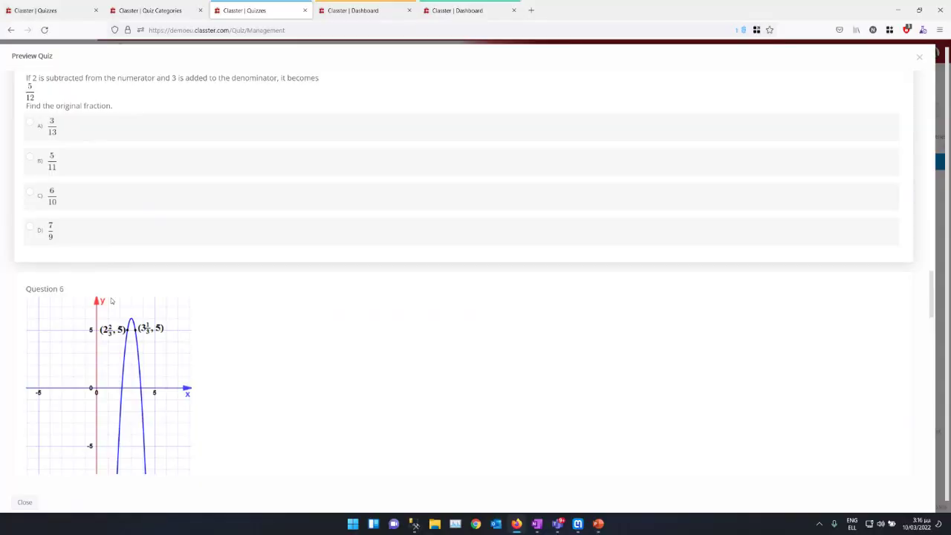
pyautogui.scroll(-8, 112, 300)
pyautogui.scroll(-5, 111, 300)
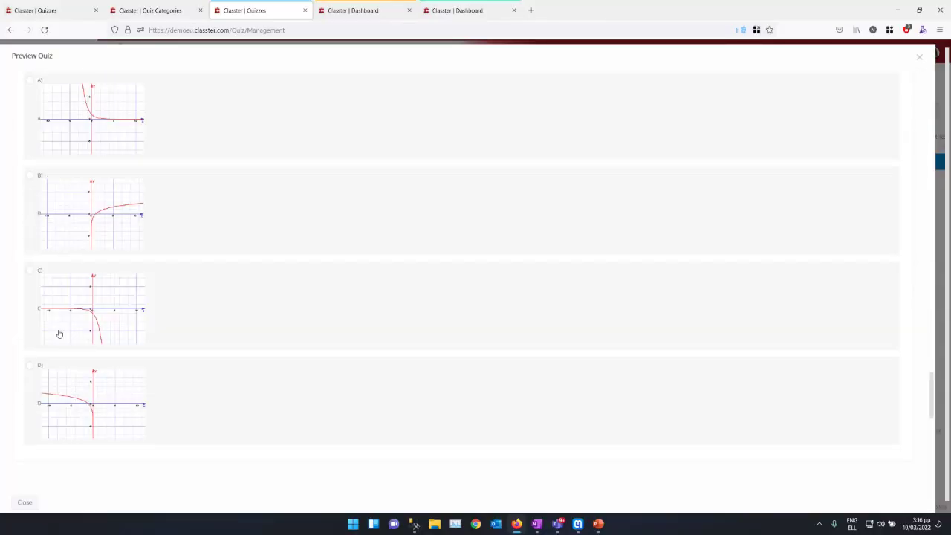
pyautogui.scroll(-5, 57, 331)
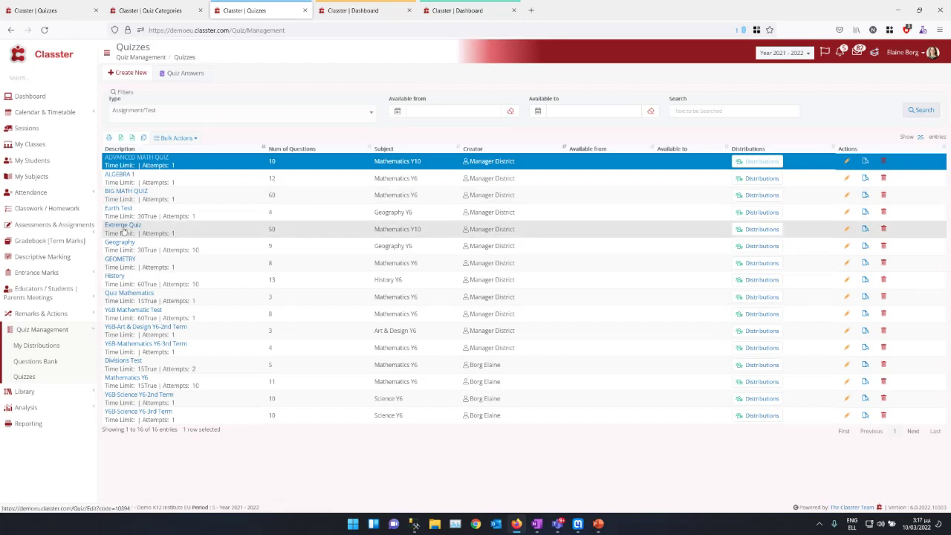
# Step: Preview the Extreme Quiz questions, then close the preview
pyautogui.click(207, 230)
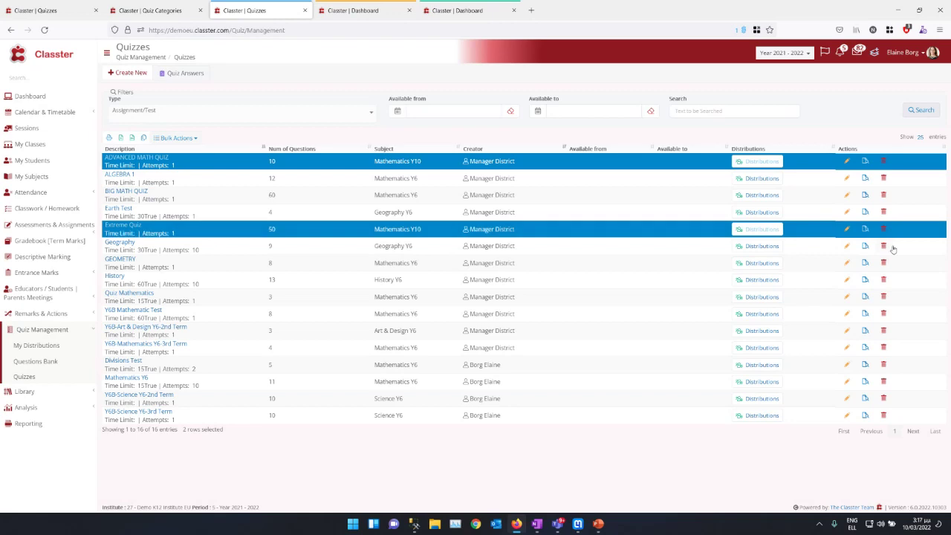
pyautogui.click(863, 232)
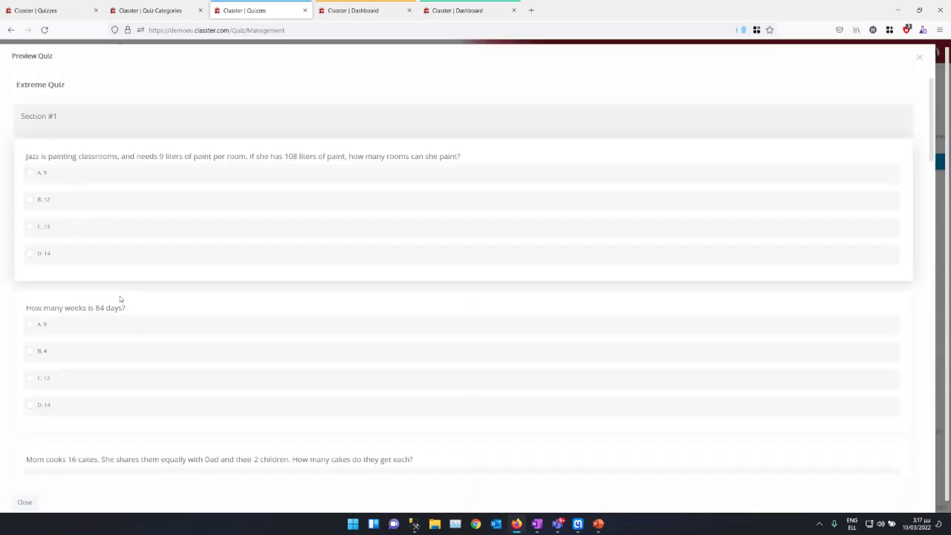
pyautogui.click(919, 58)
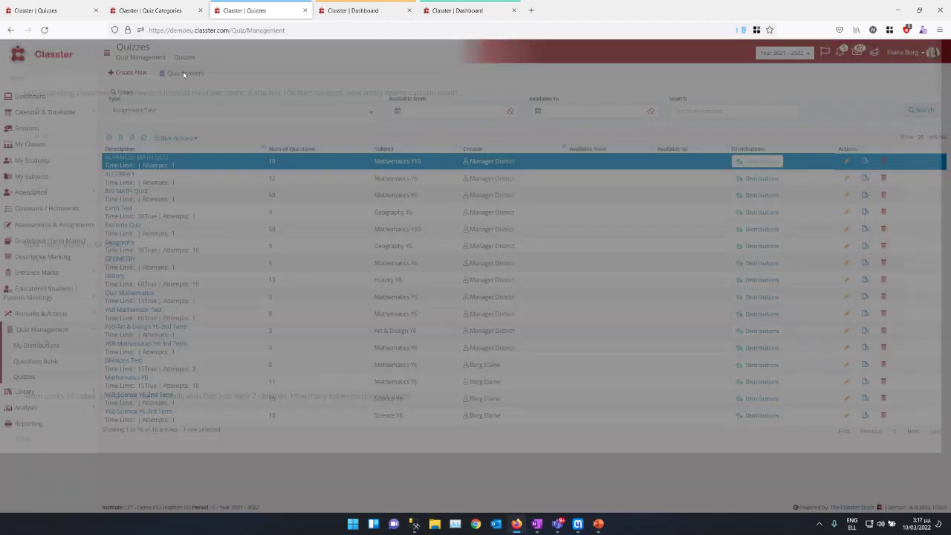
# Step: Preview the Student Satisfaction Survey, viewing its Facilities, Teachers and Office Staff/Receptionist sections
pyautogui.click(37, 15)
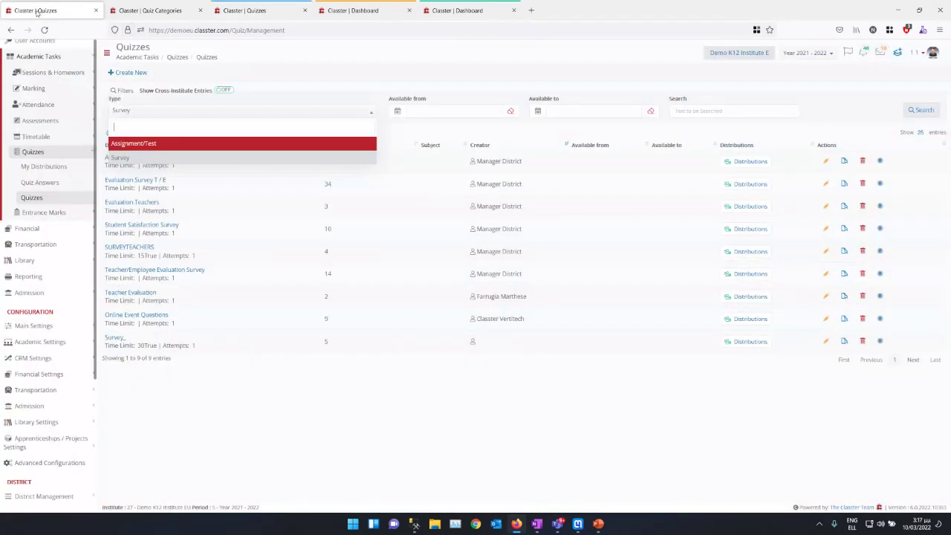
pyautogui.click(313, 87)
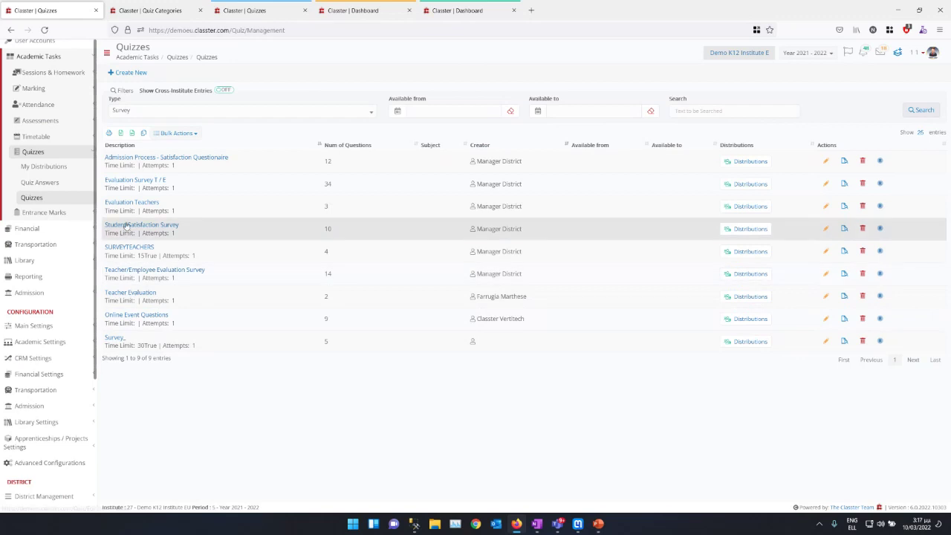
pyautogui.click(844, 228)
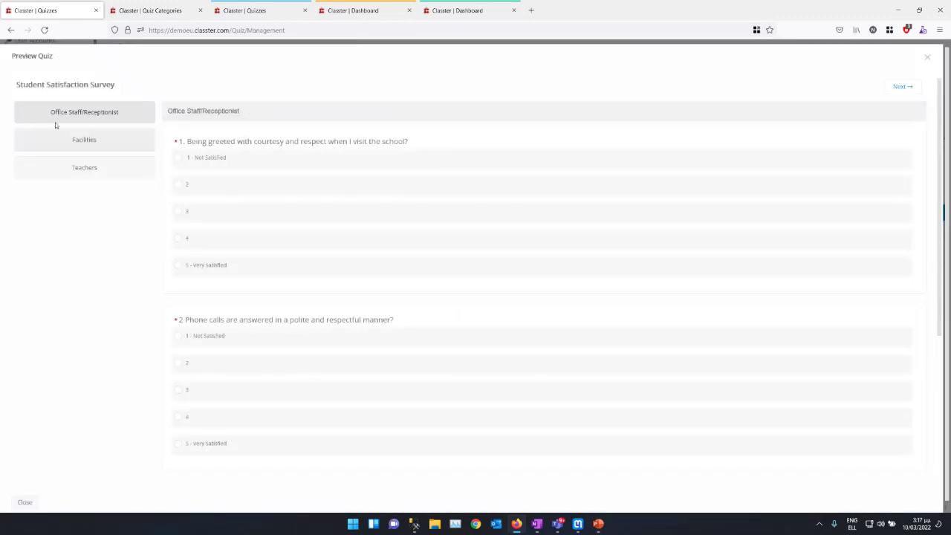
pyautogui.click(66, 139)
pyautogui.click(57, 169)
pyautogui.click(74, 108)
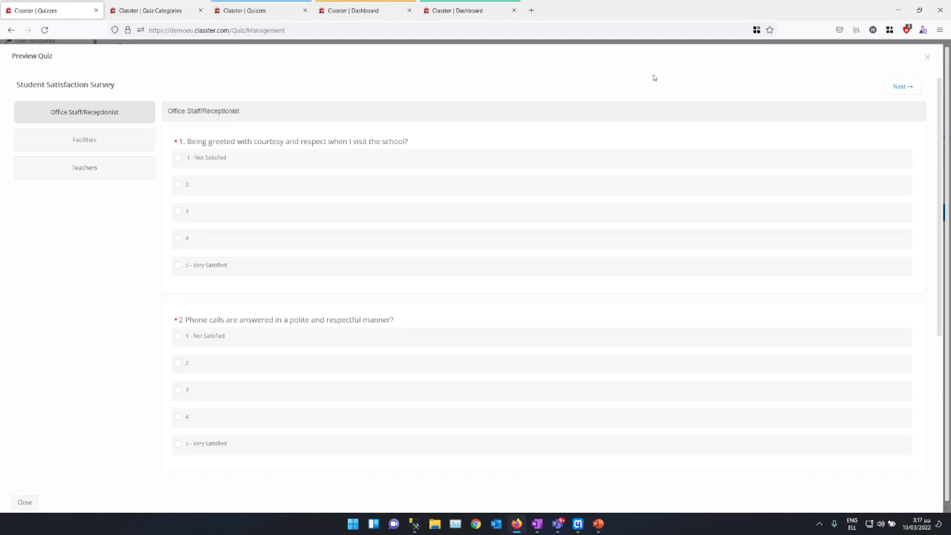
# Step: Close the survey preview and show the Assignment/Test quizzes list after glancing at Quiz Categories
pyautogui.click(928, 59)
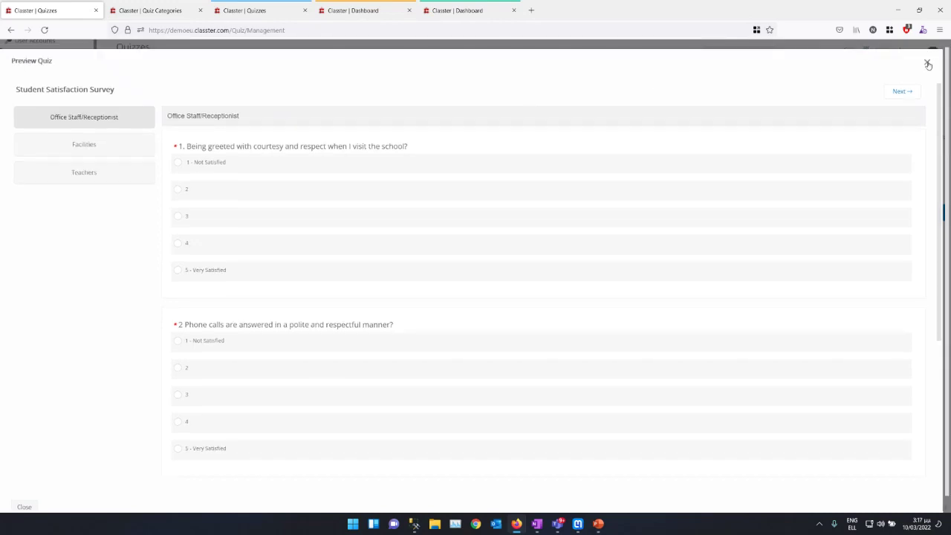
pyautogui.click(928, 62)
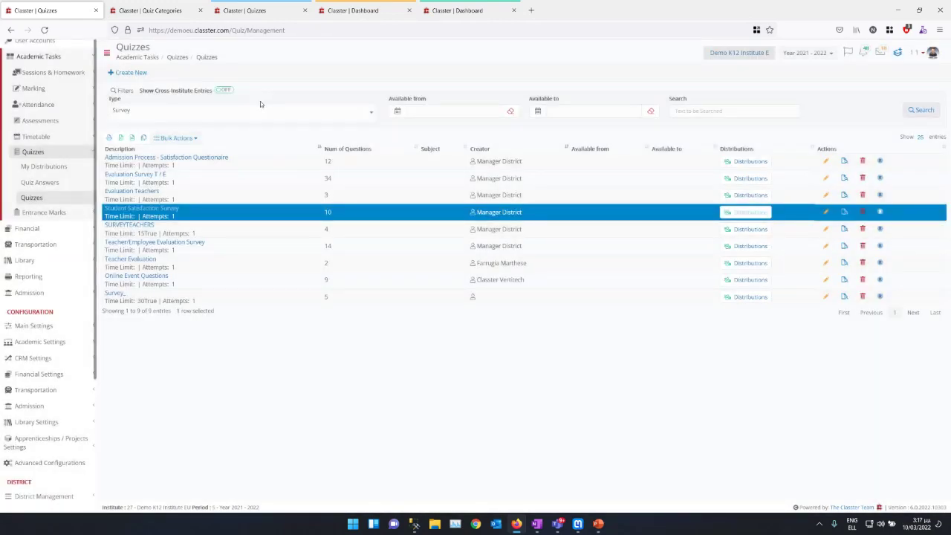
pyautogui.click(150, 10)
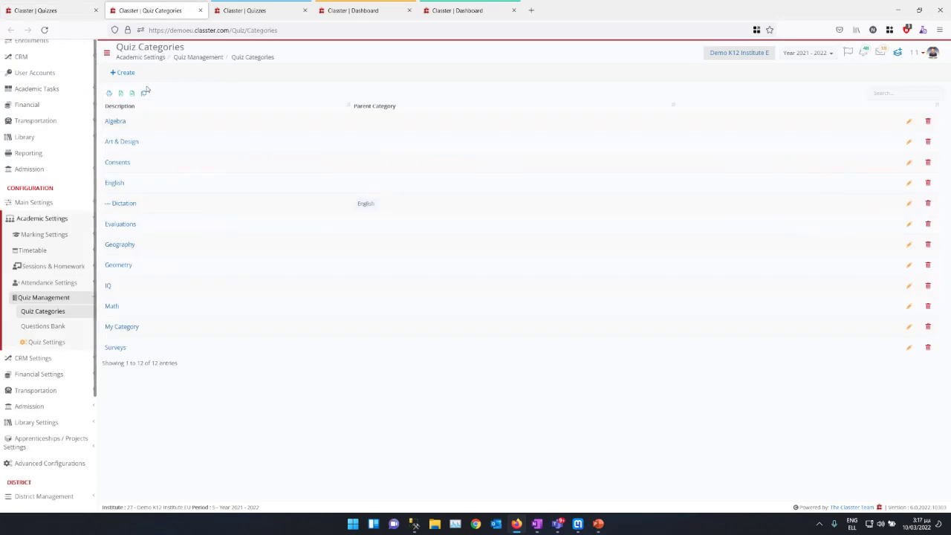
pyautogui.click(264, 9)
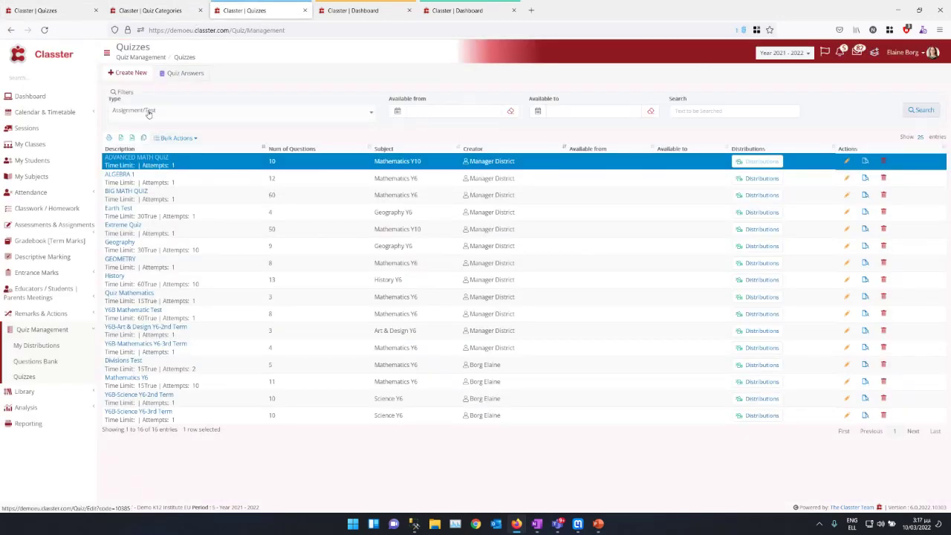
# Step: Create a new quiz titled 'Test' with quiz type Assignment/Test
pyautogui.click(130, 74)
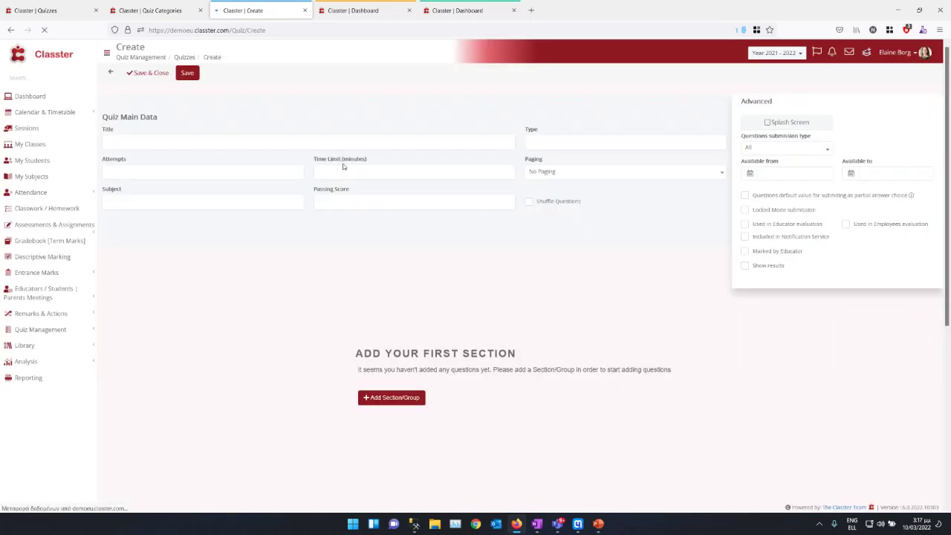
pyautogui.click(135, 131)
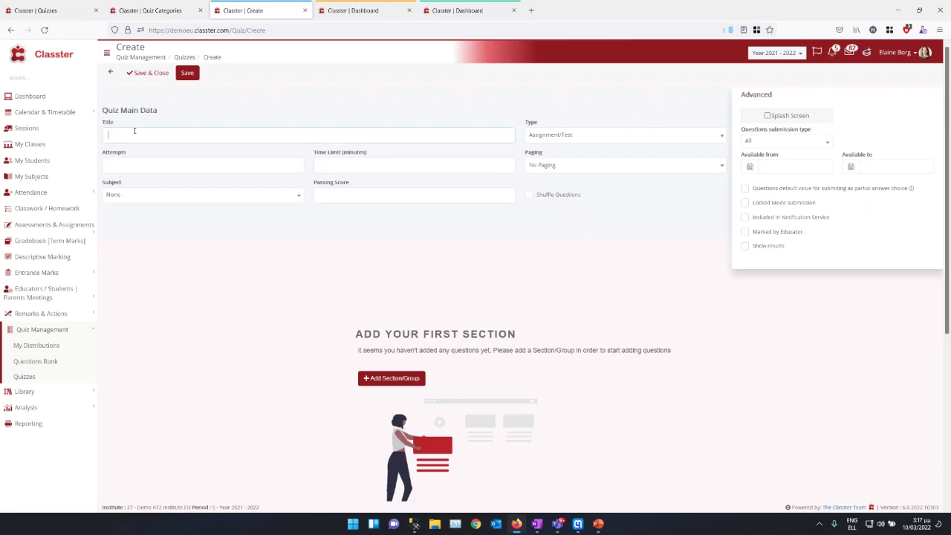
pyautogui.write('Test')
pyautogui.click(564, 136)
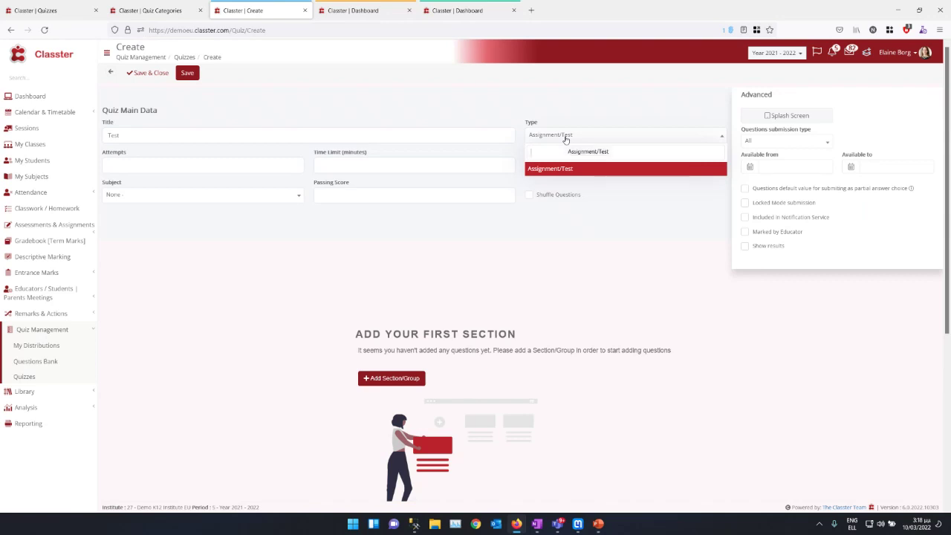
pyautogui.click(564, 139)
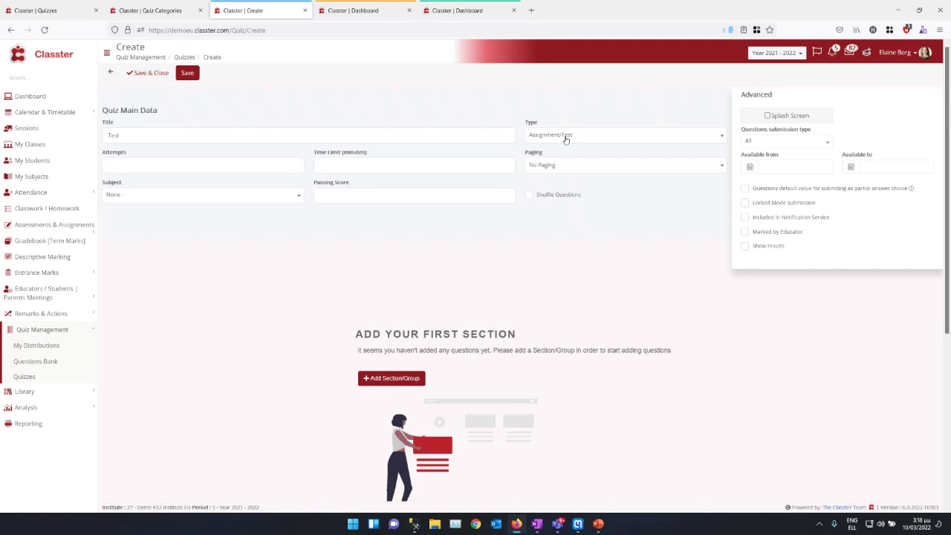
# Step: Give the quiz 2 attempts, a 60-minute time limit, No Paging, and one new section
pyautogui.moveTo(135, 153); pyautogui.dragTo(98, 153)
pyautogui.click(98, 152)
pyautogui.write('2')
pyautogui.press('Tab')
pyautogui.moveTo(312, 153); pyautogui.dragTo(384, 158)
pyautogui.click(379, 165)
pyautogui.click(562, 172)
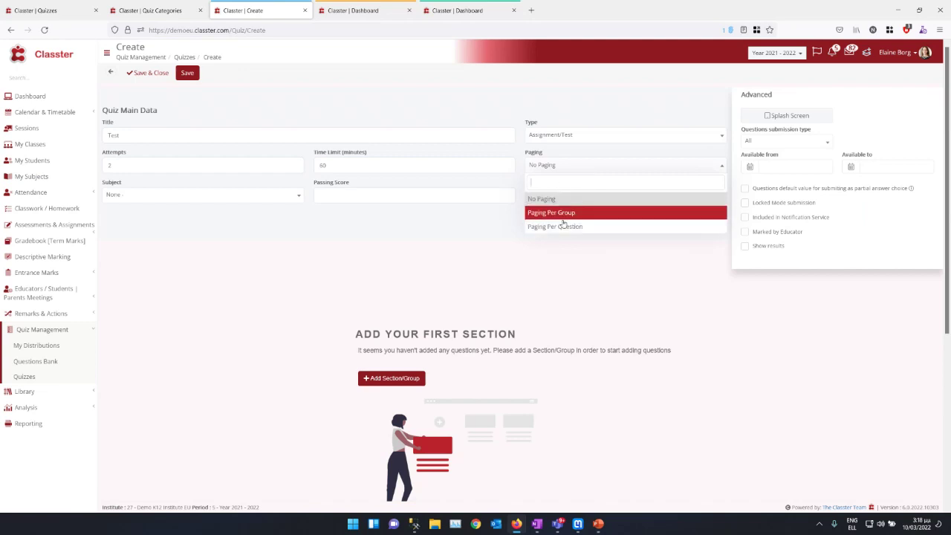
pyautogui.click(447, 296)
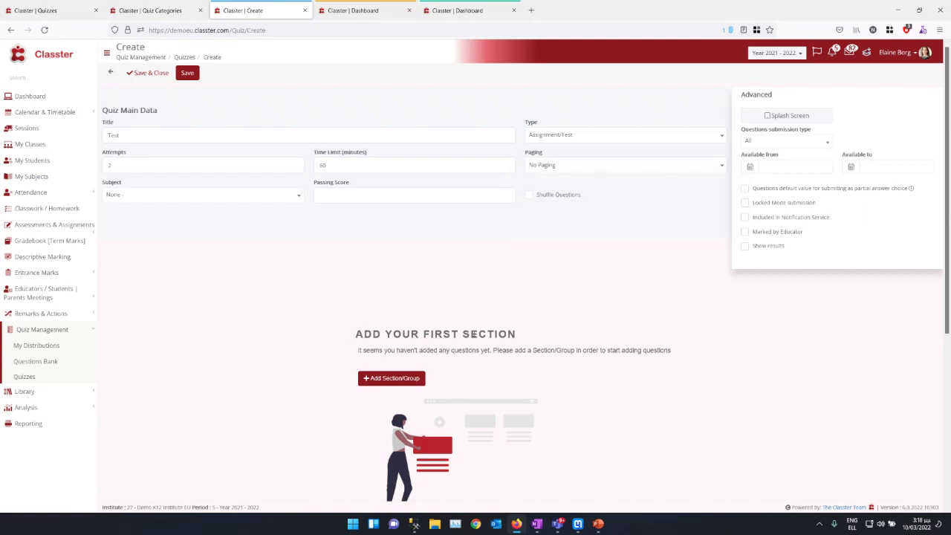
pyautogui.moveTo(354, 336); pyautogui.dragTo(520, 335)
pyautogui.click(366, 379)
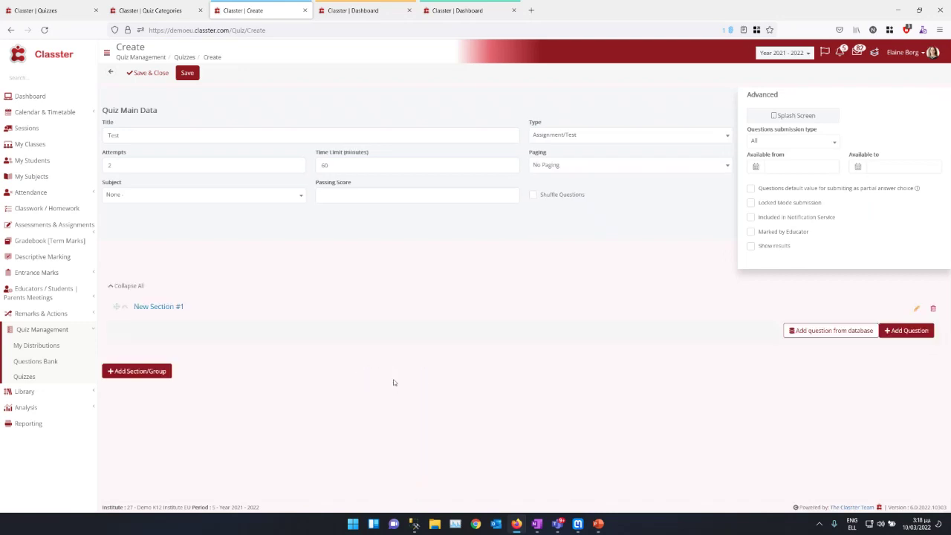
pyautogui.click(46, 12)
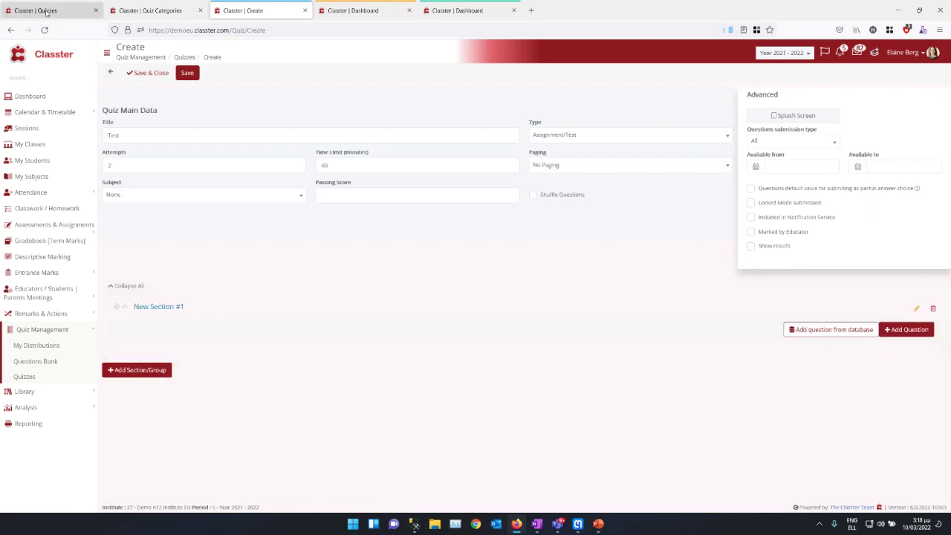
pyautogui.click(844, 212)
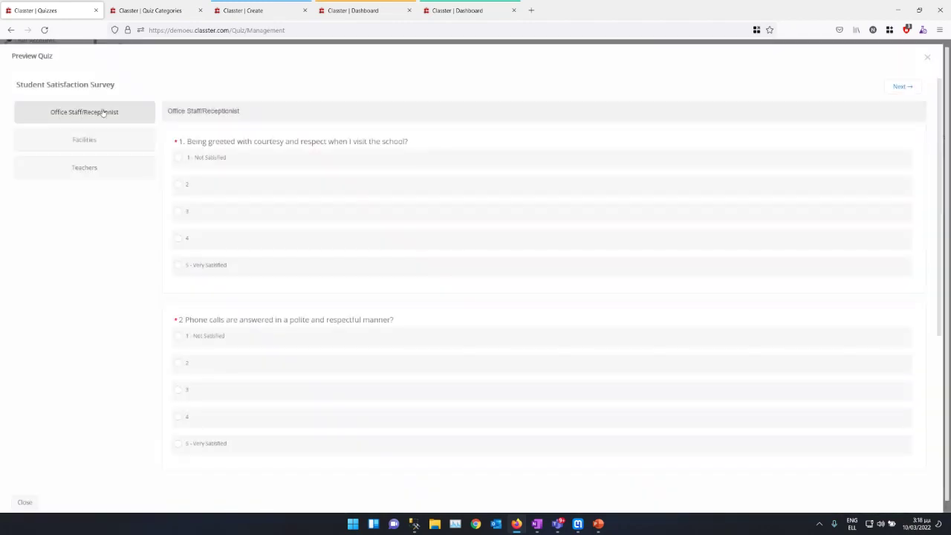
pyautogui.click(86, 149)
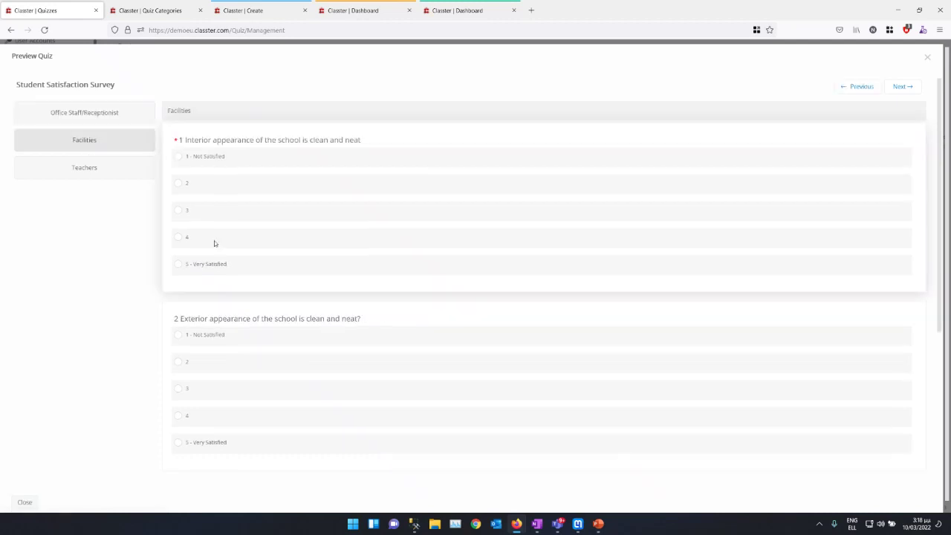
pyautogui.click(116, 171)
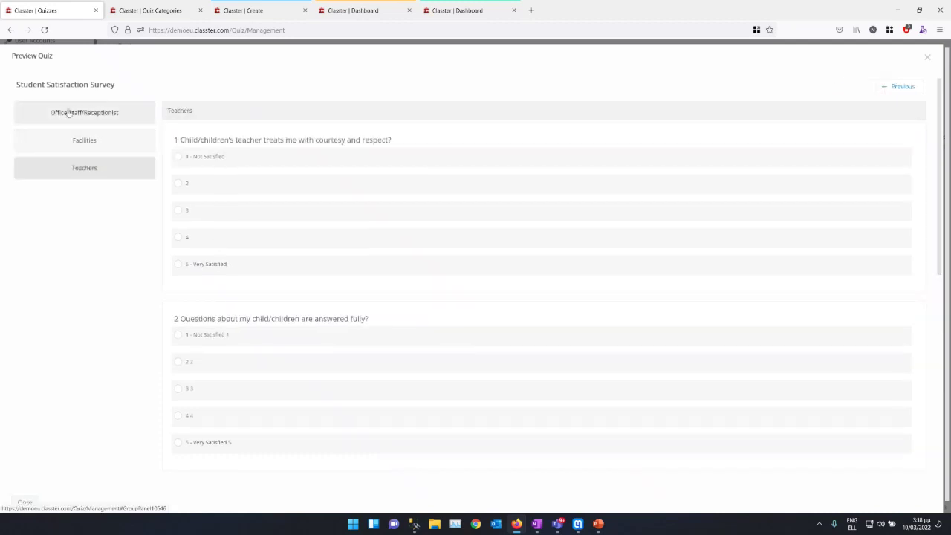
pyautogui.click(70, 113)
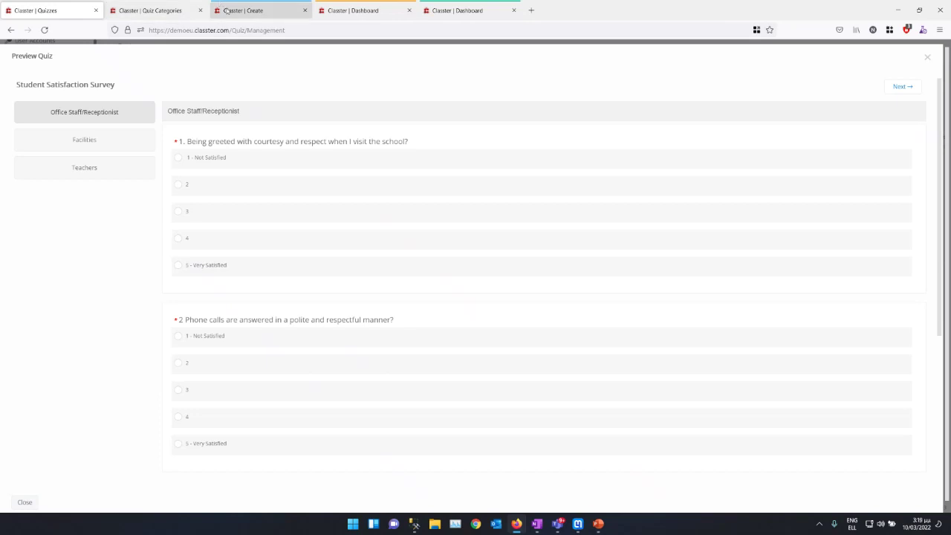
pyautogui.click(250, 12)
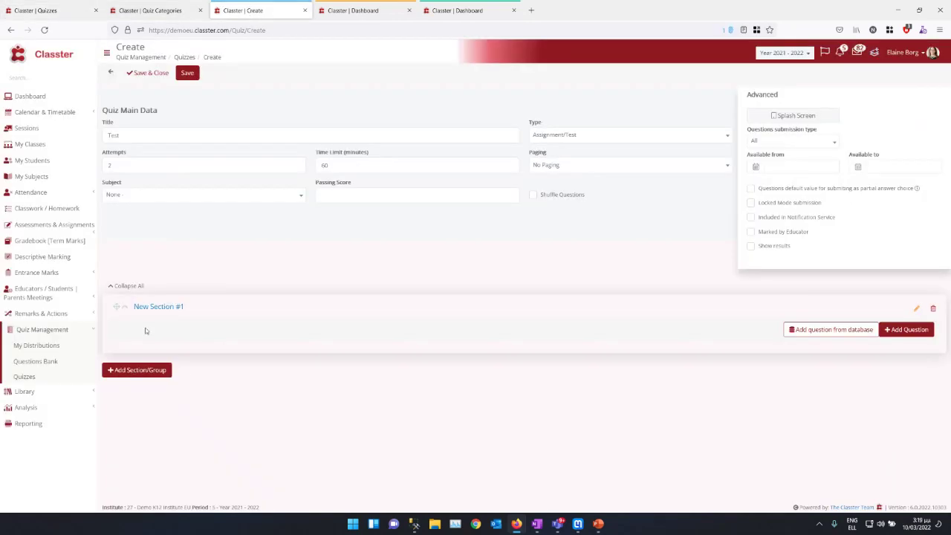
# Step: Rename the first section to G1 with description g1 and save it
pyautogui.click(915, 308)
pyautogui.tripleClick(368, 96)
pyautogui.write('G1')
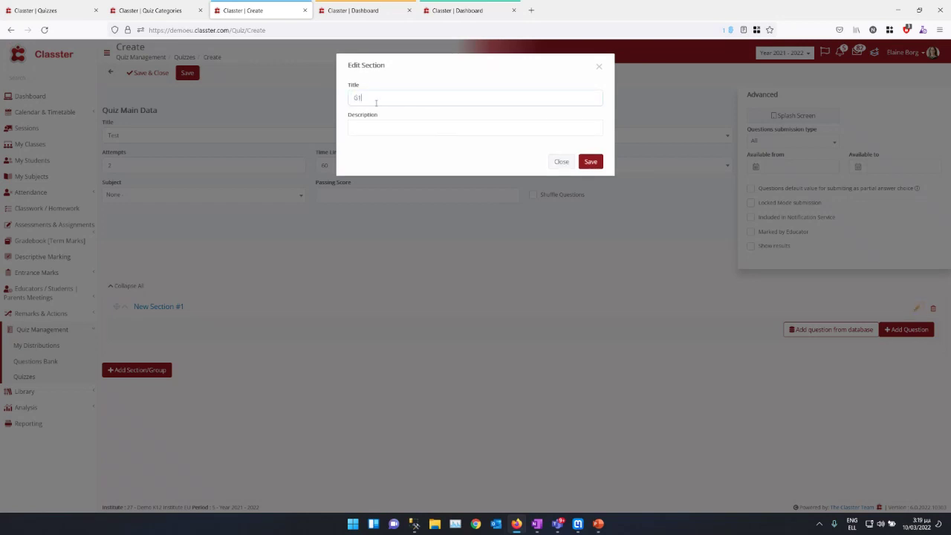
pyautogui.click(366, 126)
pyautogui.write('g1')
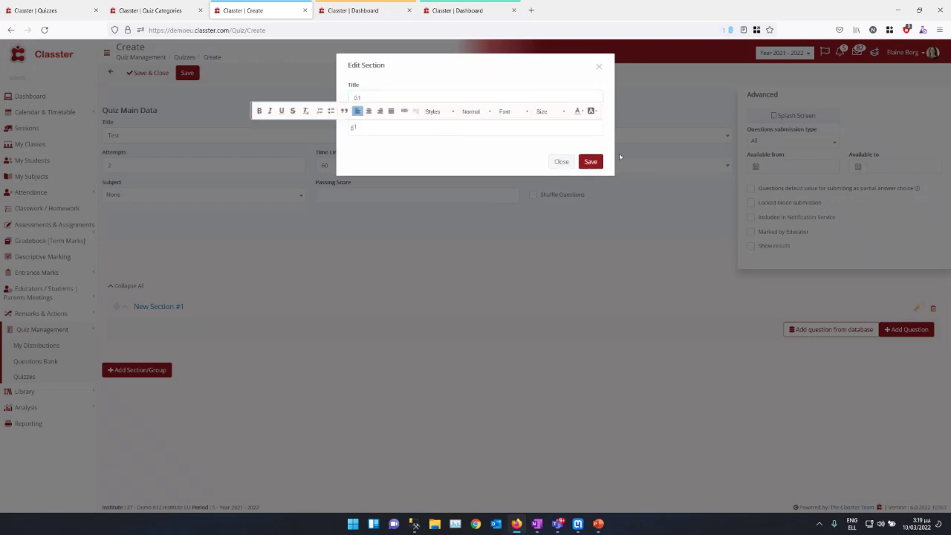
pyautogui.click(590, 162)
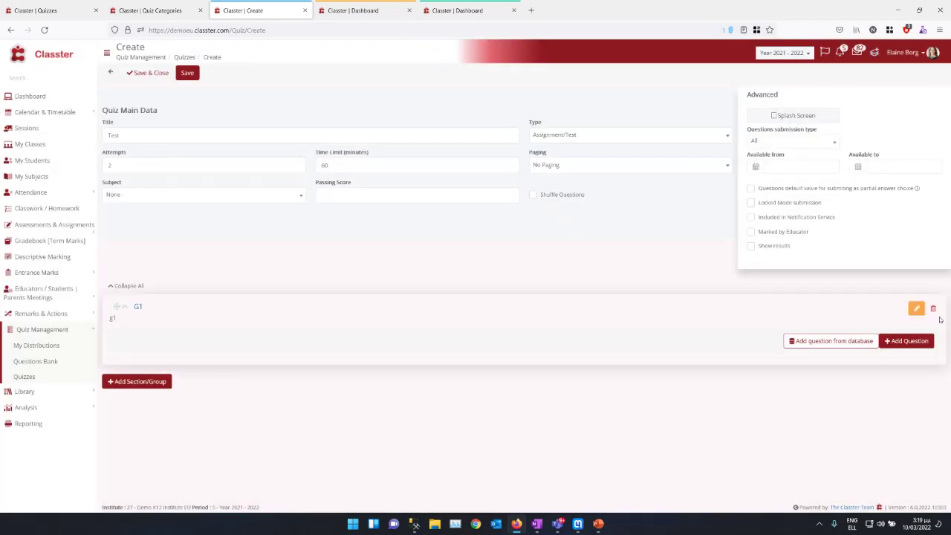
# Step: Add a second section titled G2 with description g2 and save it
pyautogui.click(137, 381)
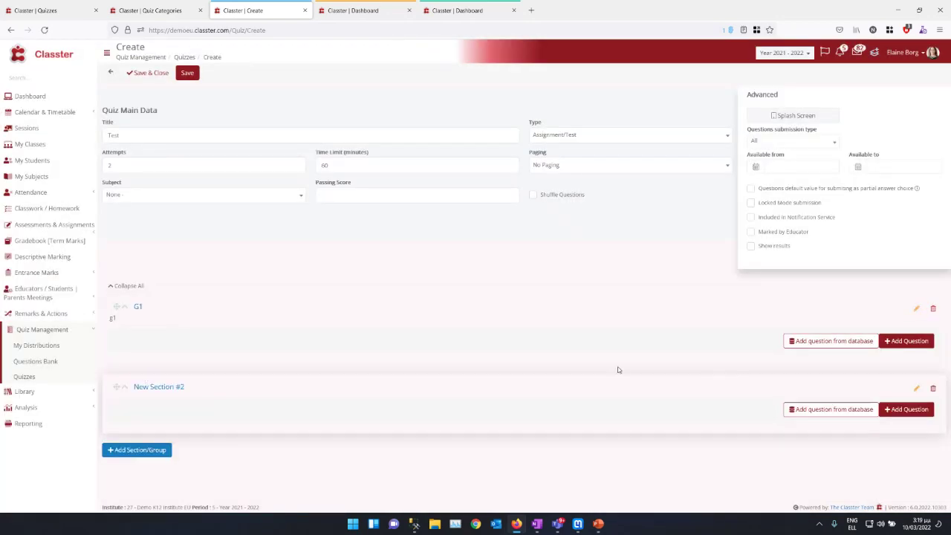
pyautogui.click(915, 388)
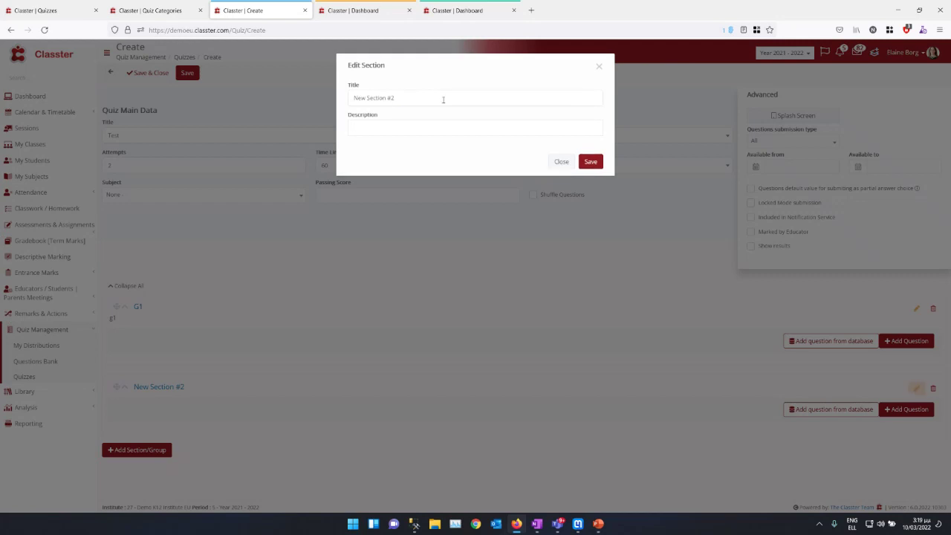
pyautogui.tripleClick(424, 98)
pyautogui.write('G2')
pyautogui.click(421, 127)
pyautogui.write('g2')
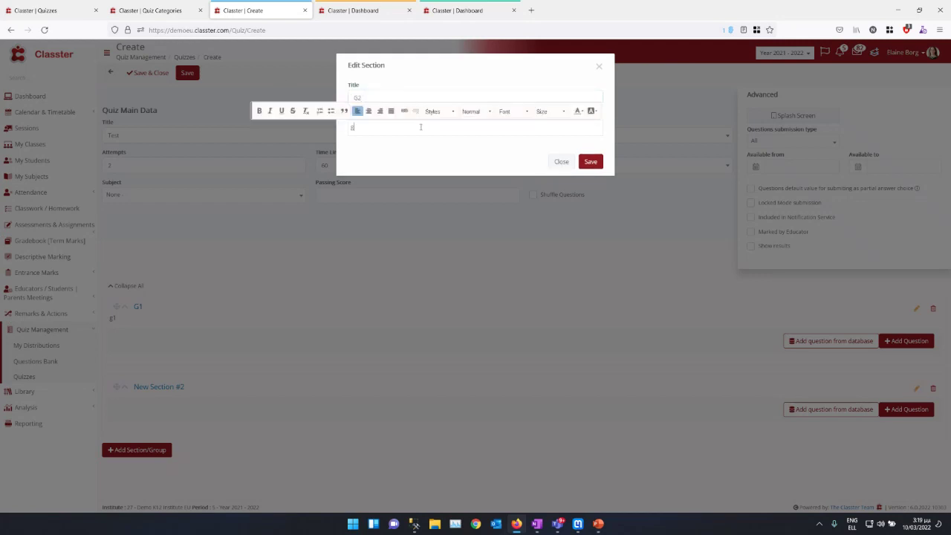
pyautogui.click(589, 161)
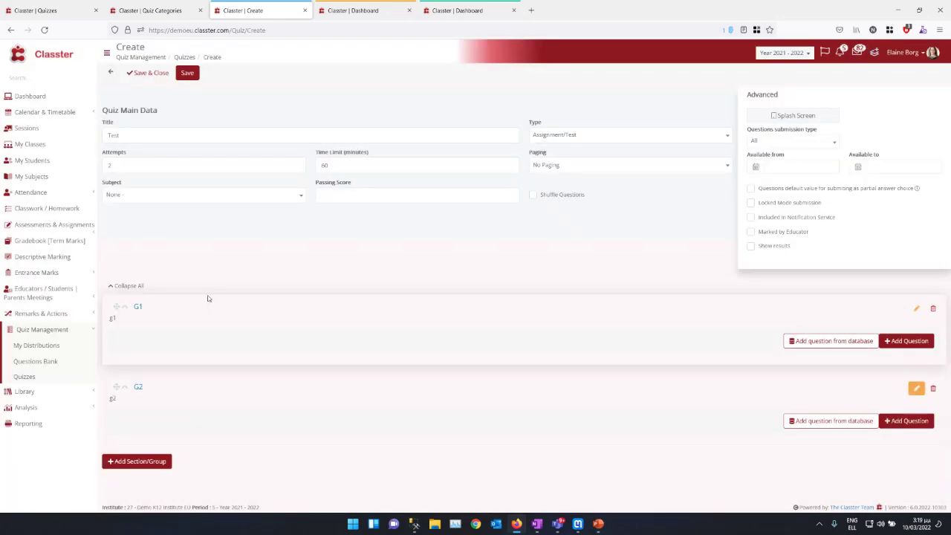
pyautogui.click(49, 9)
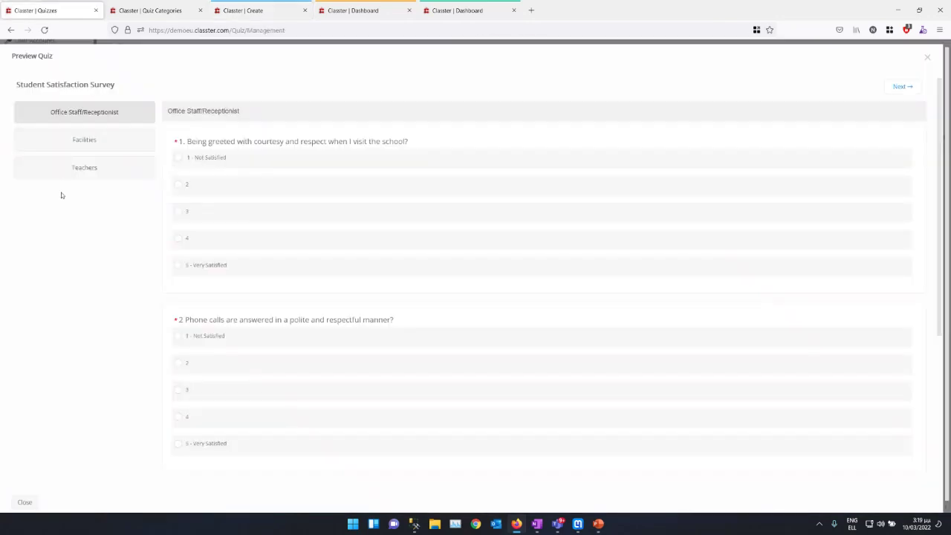
# Step: Glance at the survey's Teachers section, then try Paging Per Group and No Paging on the Test quiz
pyautogui.click(59, 167)
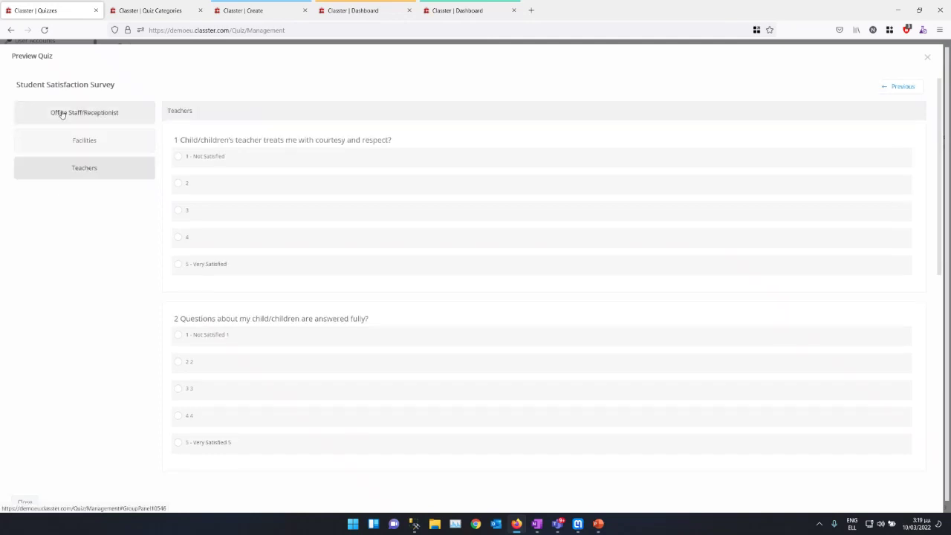
pyautogui.click(241, 17)
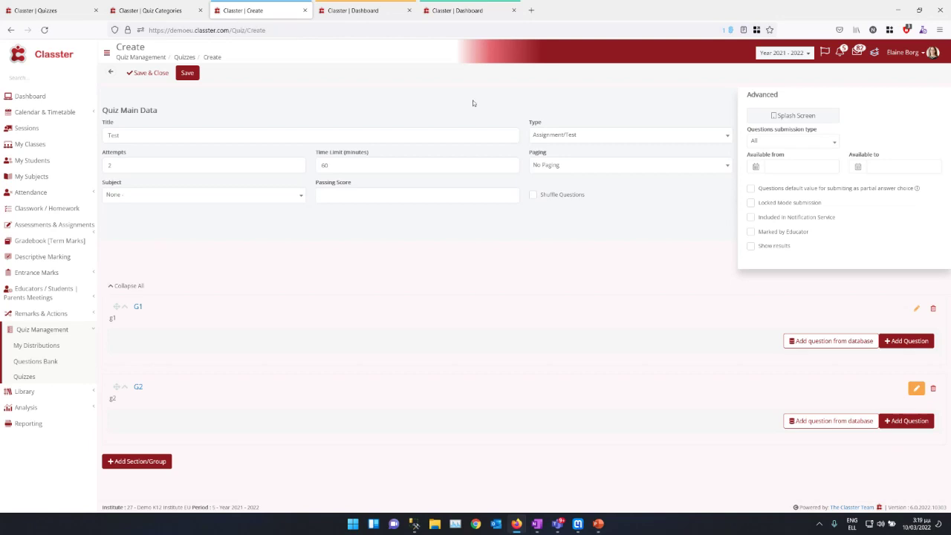
pyautogui.click(571, 166)
pyautogui.click(568, 211)
pyautogui.click(563, 170)
pyautogui.click(548, 199)
# Step: Settle the Test quiz's paging on Paging Per Question
pyautogui.click(554, 172)
pyautogui.click(553, 213)
pyautogui.click(634, 171)
pyautogui.click(581, 227)
pyautogui.click(41, 10)
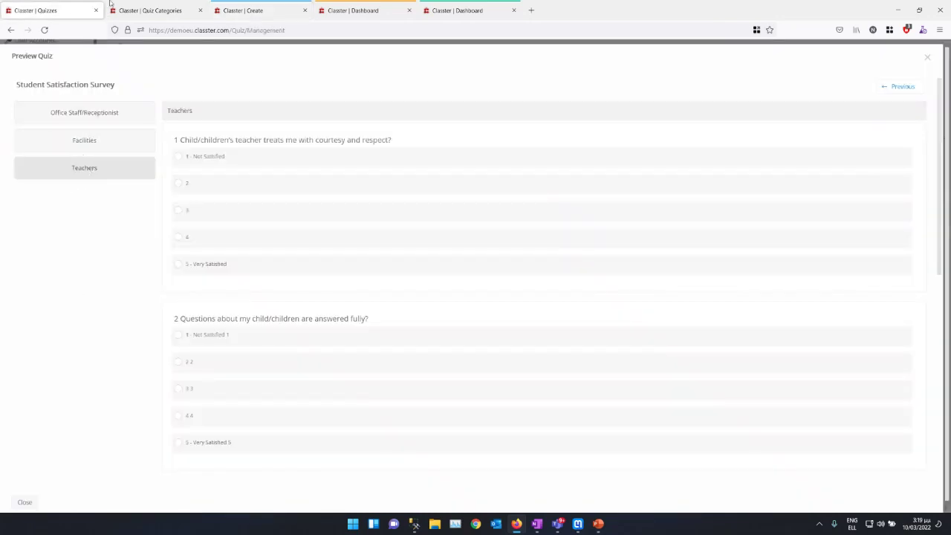
pyautogui.click(134, 10)
pyautogui.click(256, 9)
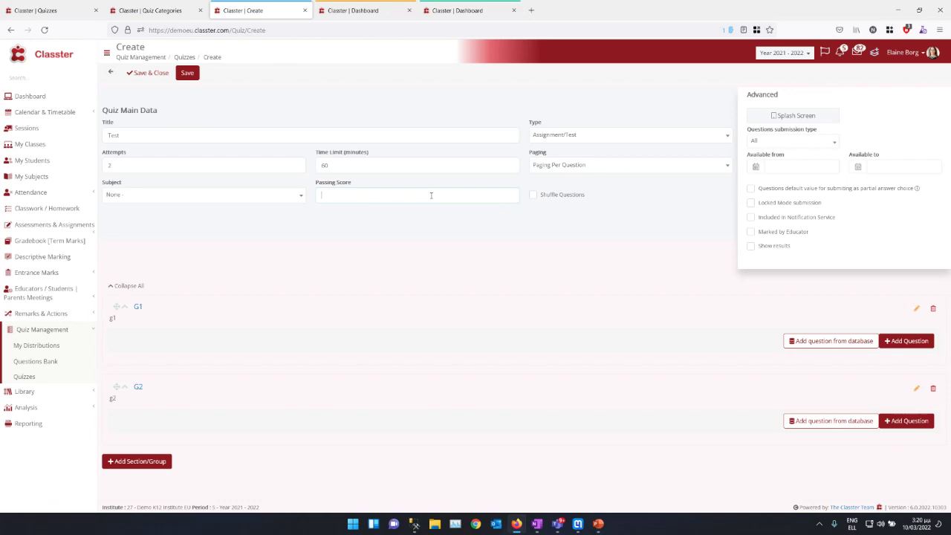
# Step: Set Passing Score to 10, leave Subject unchanged, enable Shuffle Questions, and open Splash Screen settings
pyautogui.write('10')
pyautogui.click(126, 197)
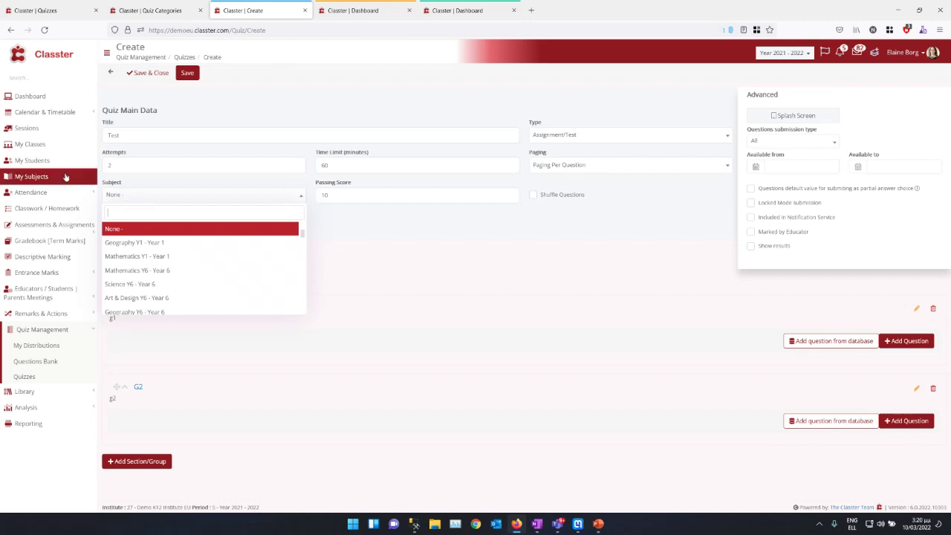
pyautogui.click(561, 198)
pyautogui.click(561, 198)
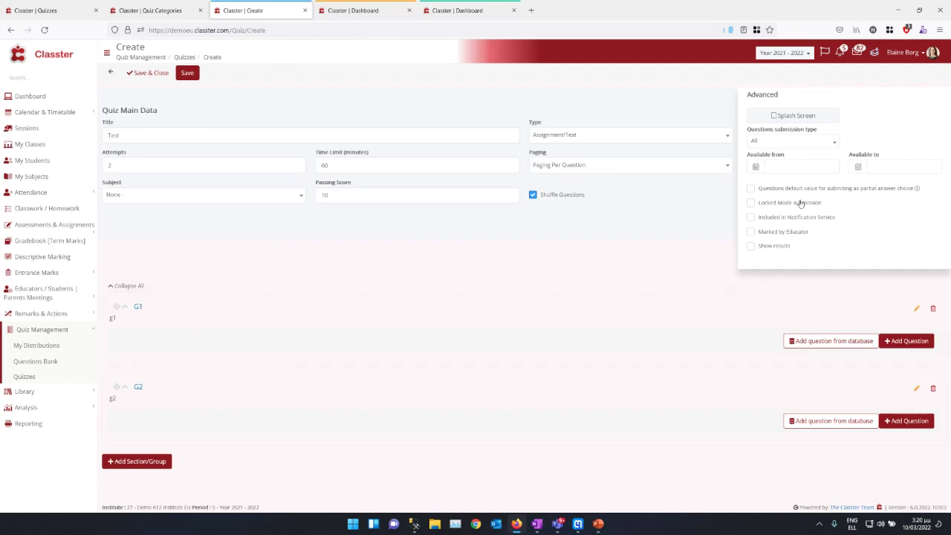
pyautogui.click(783, 116)
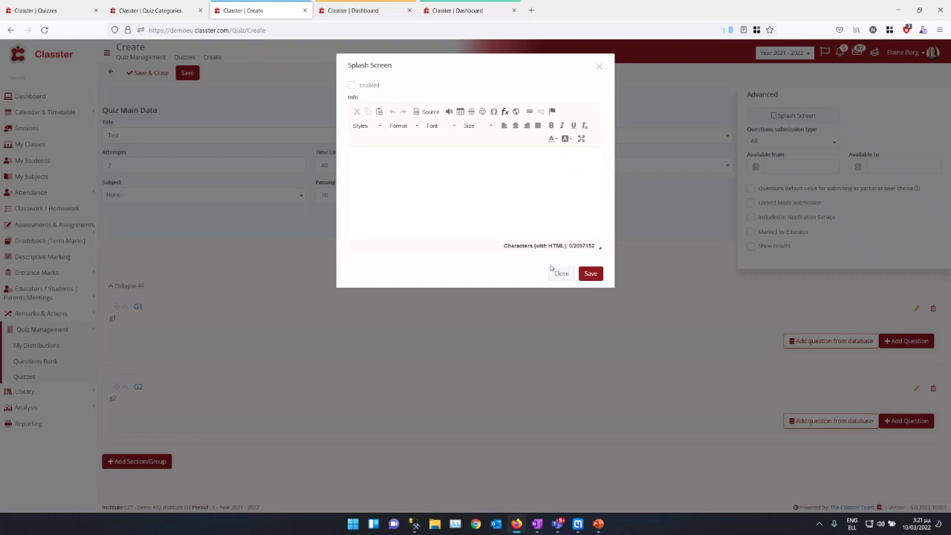
# Step: Close the Splash Screen dialog and set submission type to Specific number with 10 questions
pyautogui.click(561, 274)
pyautogui.click(360, 169)
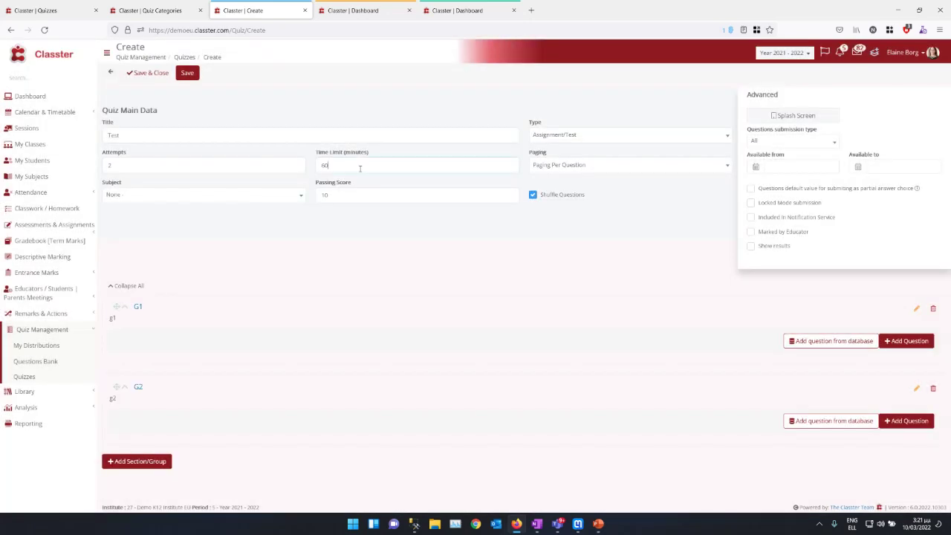
pyautogui.click(781, 143)
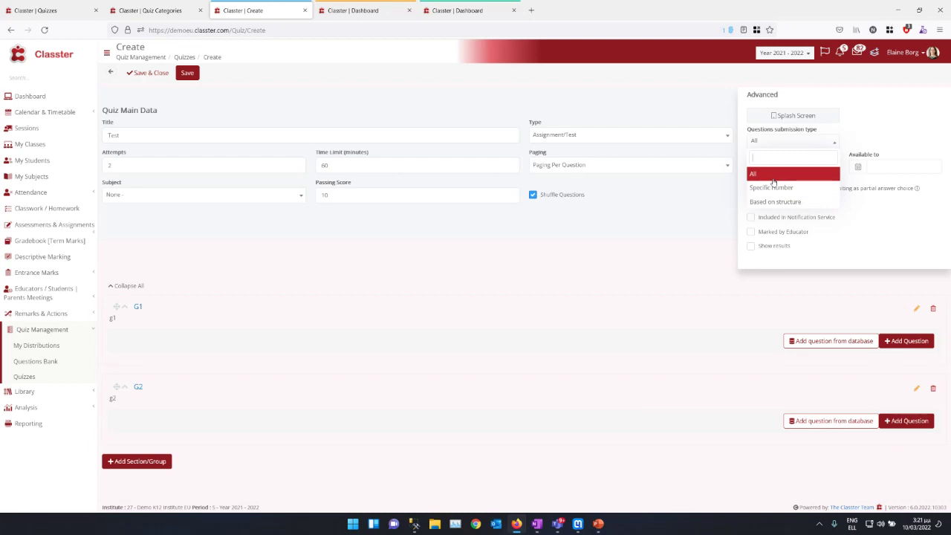
pyautogui.click(774, 187)
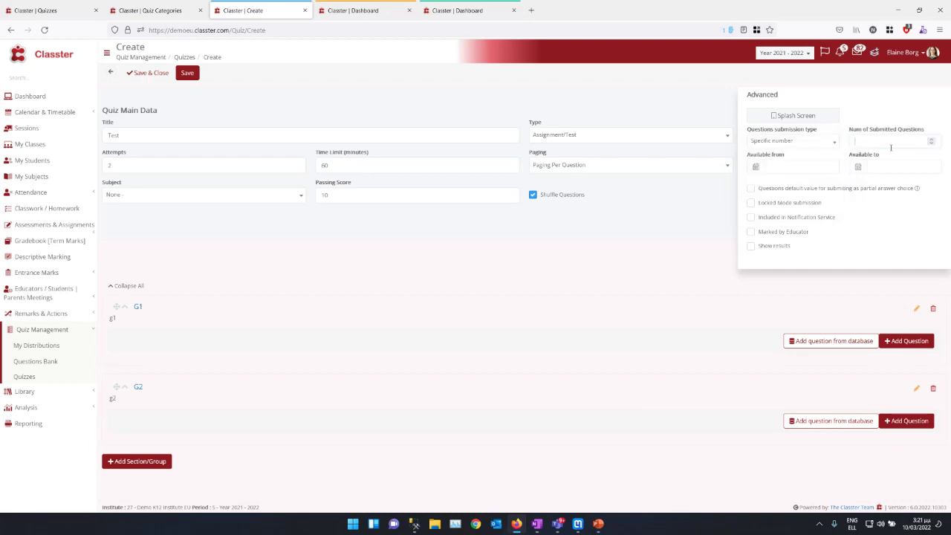
pyautogui.write('10')
pyautogui.moveTo(587, 195); pyautogui.dragTo(533, 199)
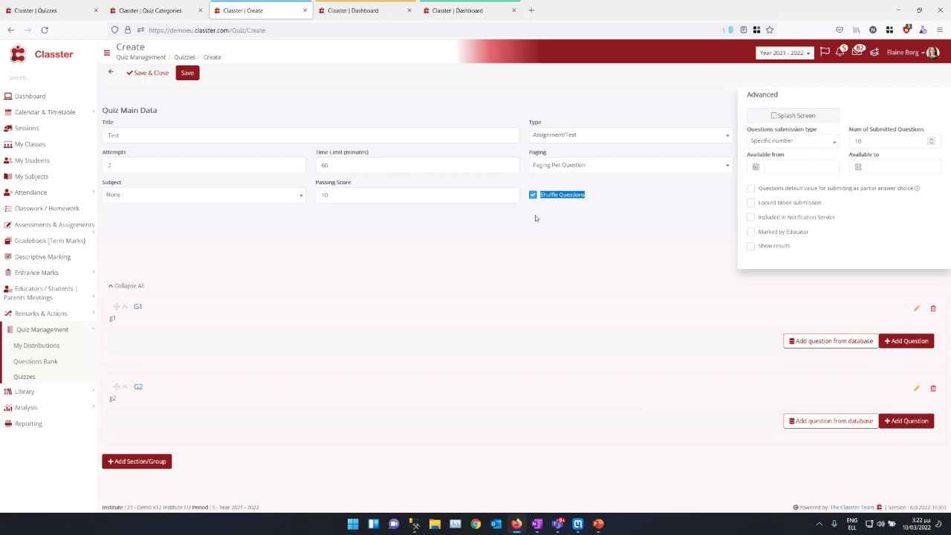
# Step: Switch Questions submission type to Based on structure and point out the Available from/to dates
pyautogui.click(805, 142)
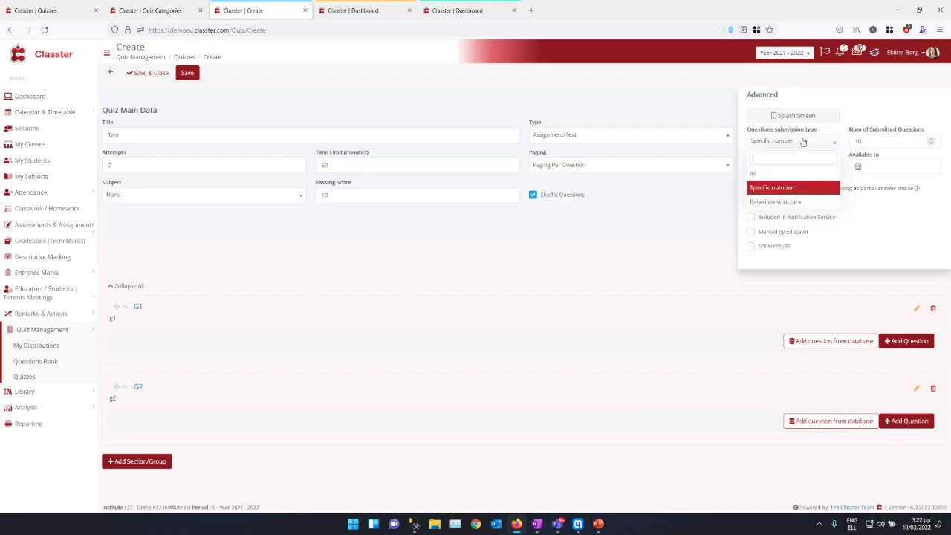
pyautogui.click(775, 201)
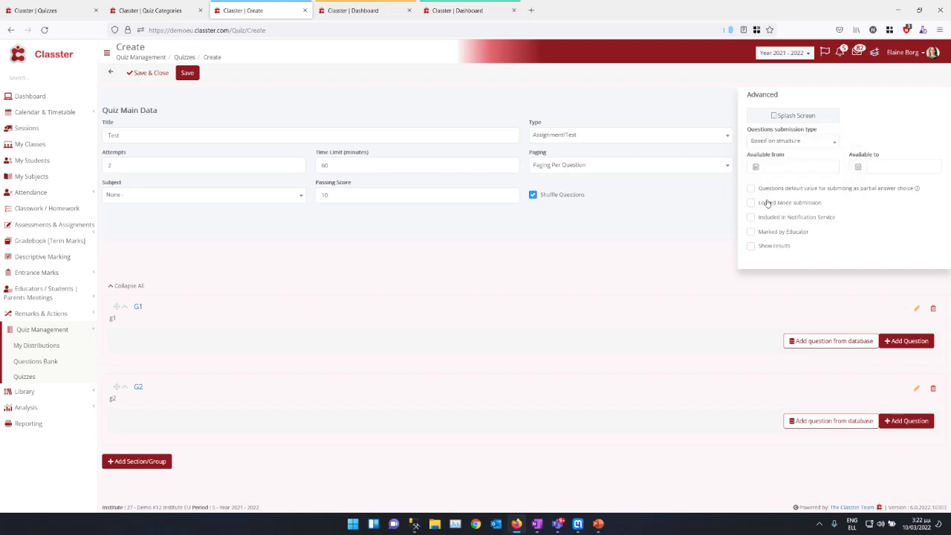
pyautogui.click(776, 142)
pyautogui.click(778, 143)
pyautogui.click(795, 142)
pyautogui.click(795, 147)
pyautogui.moveTo(754, 157); pyautogui.dragTo(890, 164)
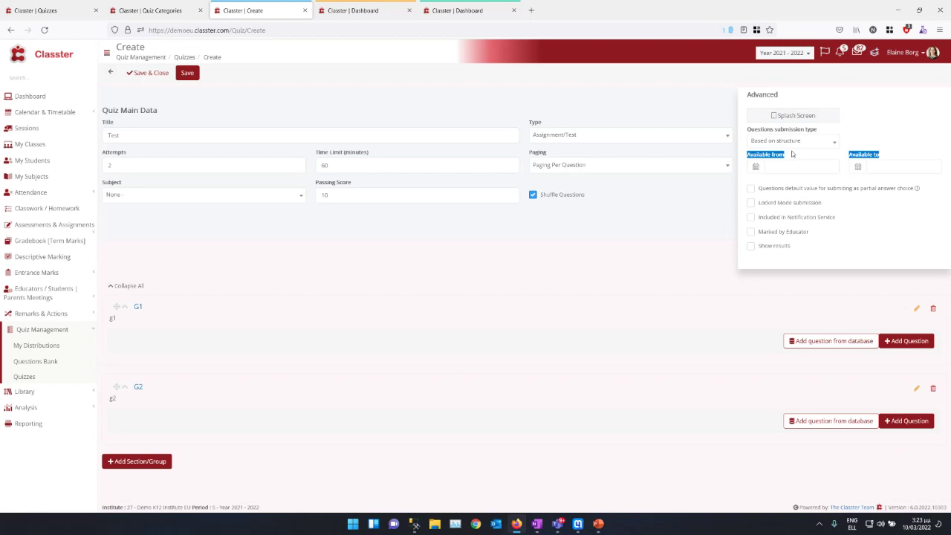
pyautogui.click(751, 189)
pyautogui.click(751, 189)
# Step: Try Locked Mode submission, turn it back off, and enable Included in Notification Service
pyautogui.moveTo(828, 207); pyautogui.dragTo(752, 204)
pyautogui.click(750, 203)
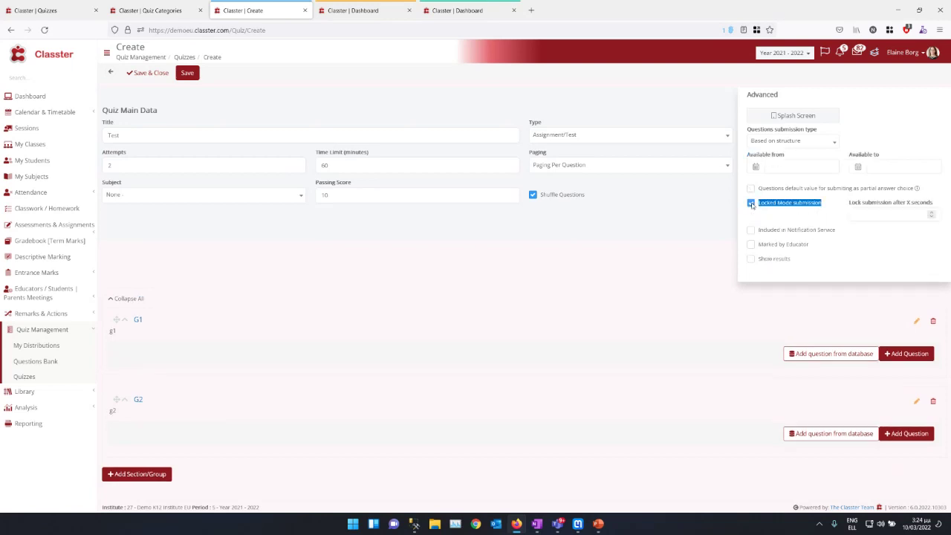
pyautogui.click(852, 215)
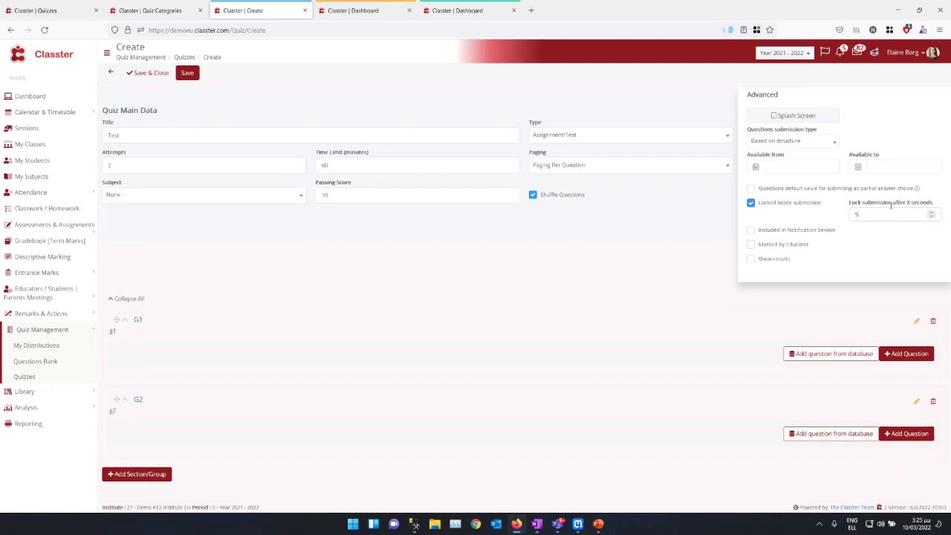
pyautogui.click(751, 202)
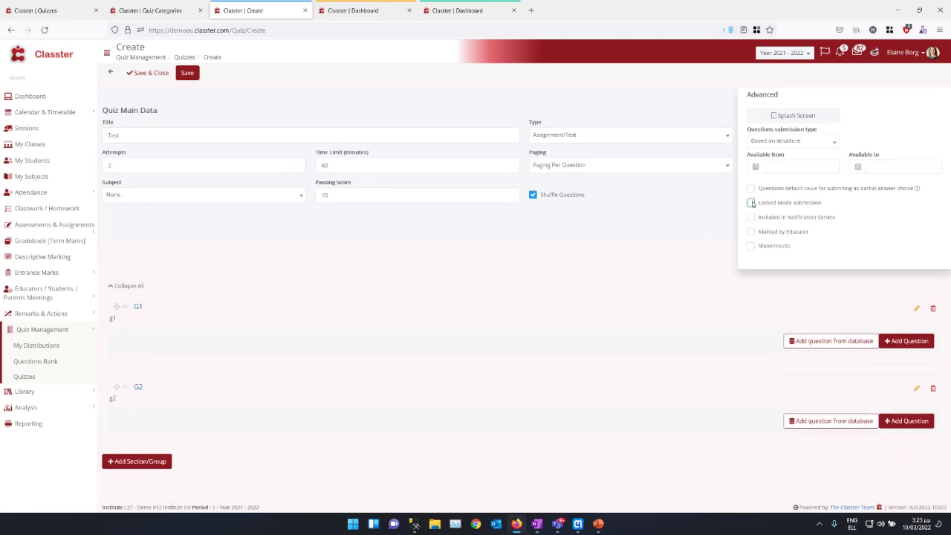
pyautogui.click(750, 217)
pyautogui.click(43, 9)
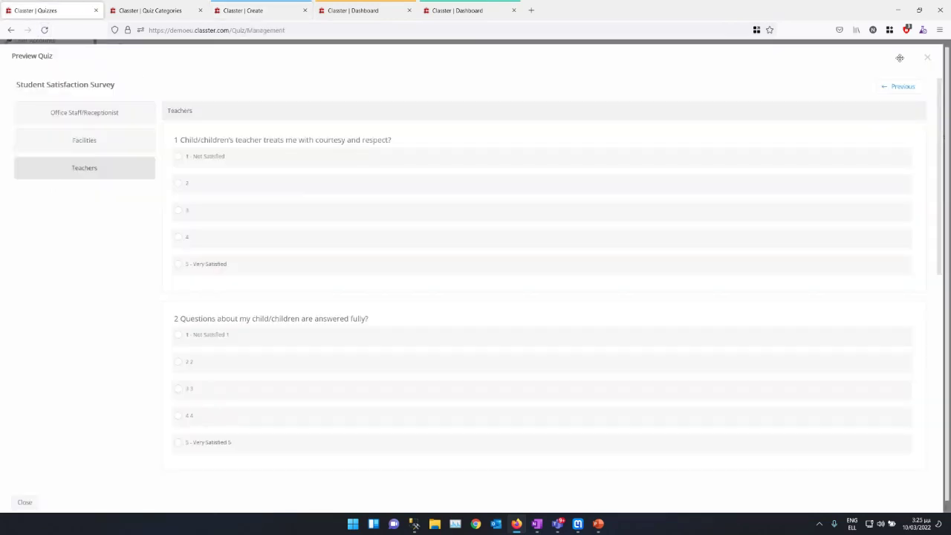
# Step: Close the survey preview and open the Notification Service configuration from the advanced settings
pyautogui.click(926, 57)
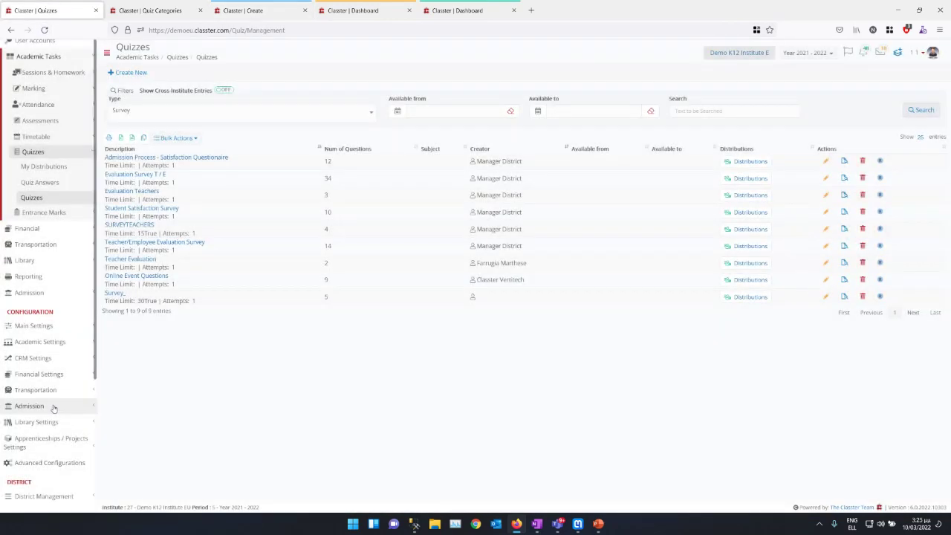
pyautogui.click(37, 462)
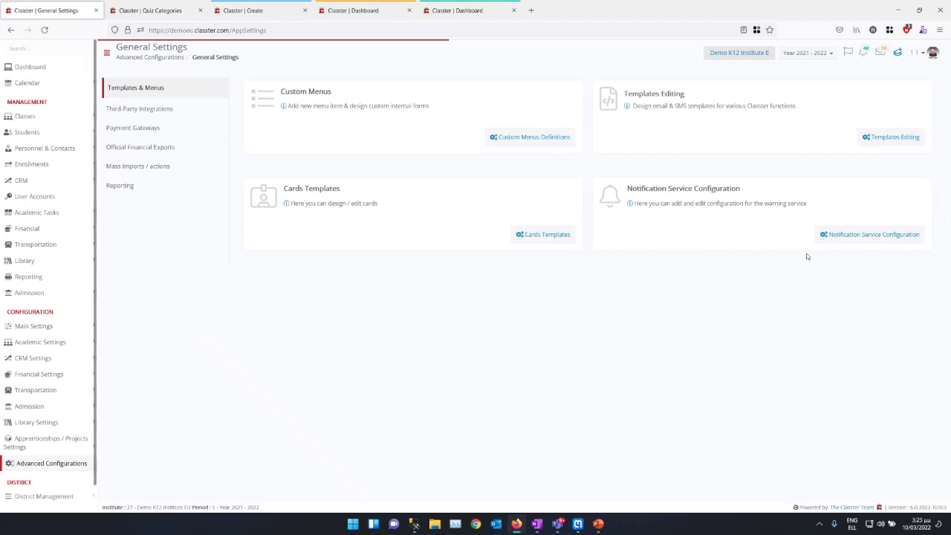
pyautogui.click(865, 235)
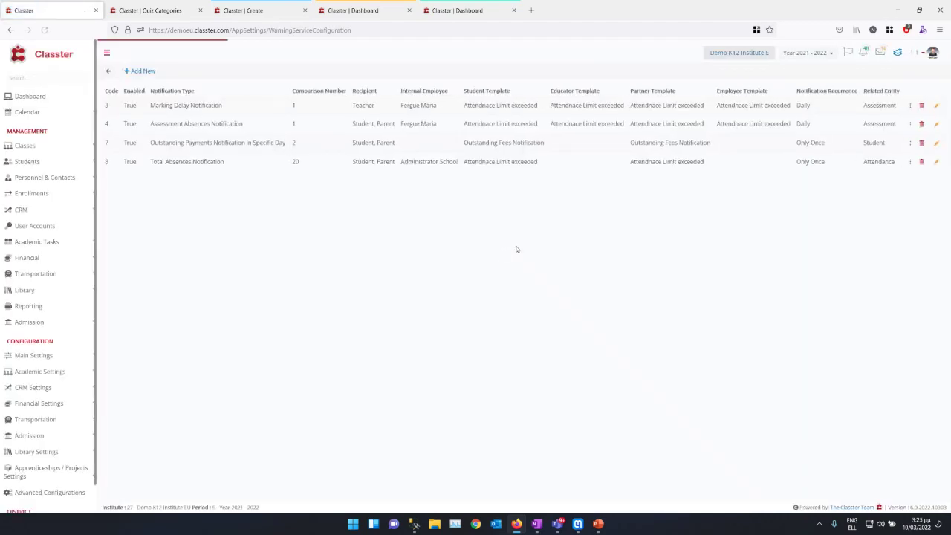
# Step: Review a new notification for students who skipped a quiz, then close the configuration
pyautogui.click(138, 71)
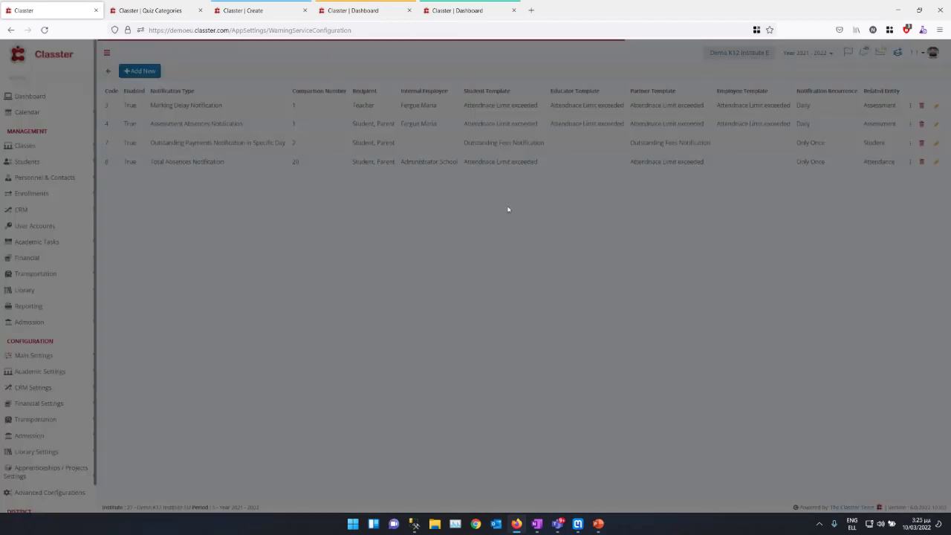
pyautogui.click(603, 95)
pyautogui.scroll(-1, 605, 183)
pyautogui.scroll(-1, 609, 189)
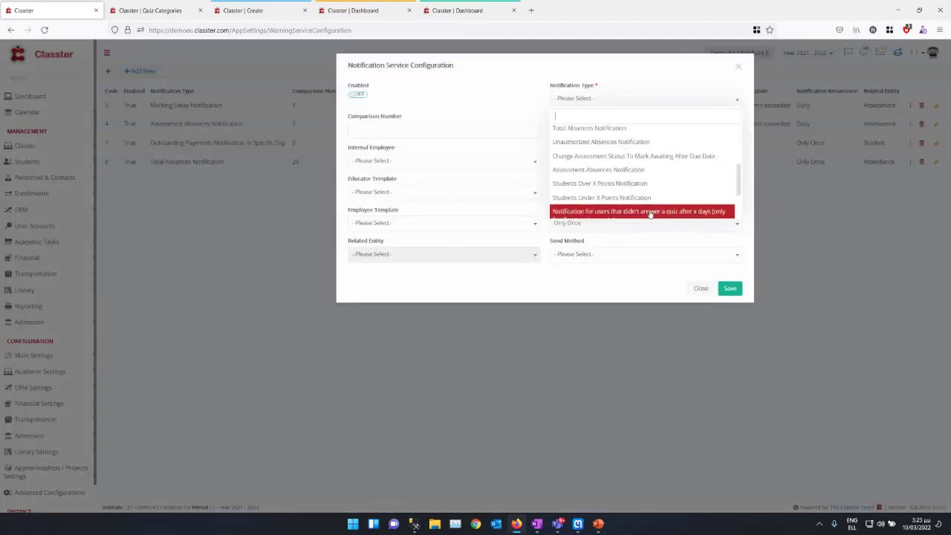
pyautogui.click(651, 212)
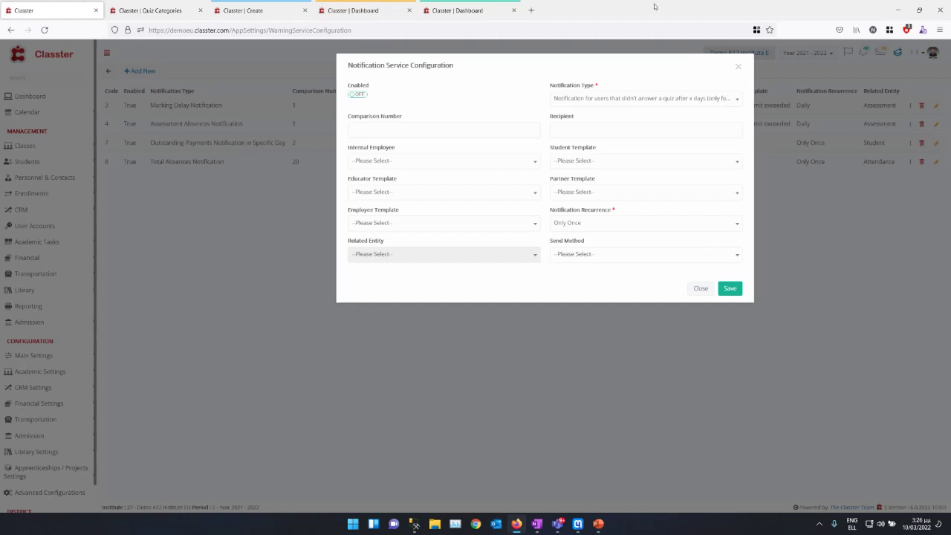
pyautogui.click(444, 128)
pyautogui.click(568, 148)
pyautogui.click(703, 289)
pyautogui.click(268, 12)
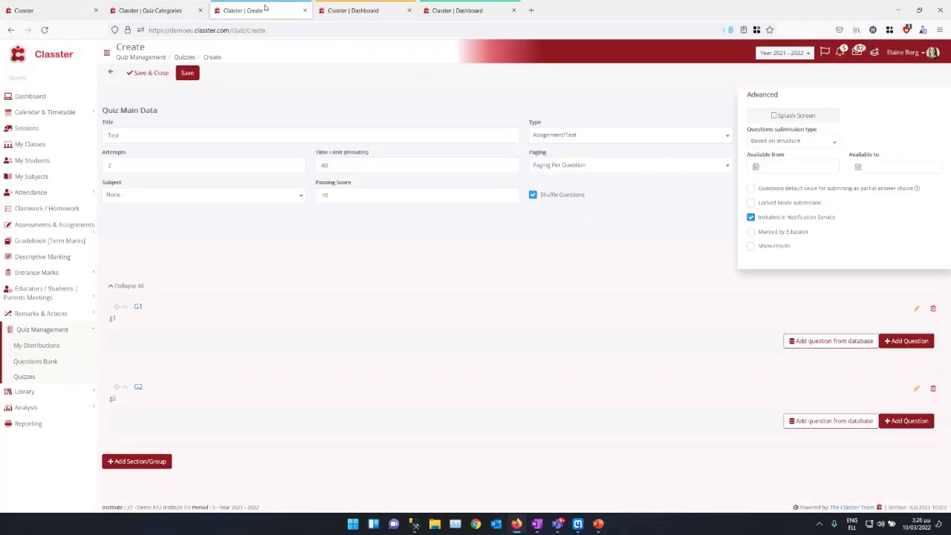
# Step: Untick Included in Notification Service and toggle Marked by Educator and Show results on, then off
pyautogui.click(750, 217)
pyautogui.click(750, 232)
pyautogui.click(750, 245)
pyautogui.click(750, 232)
pyautogui.tripleClick(765, 246)
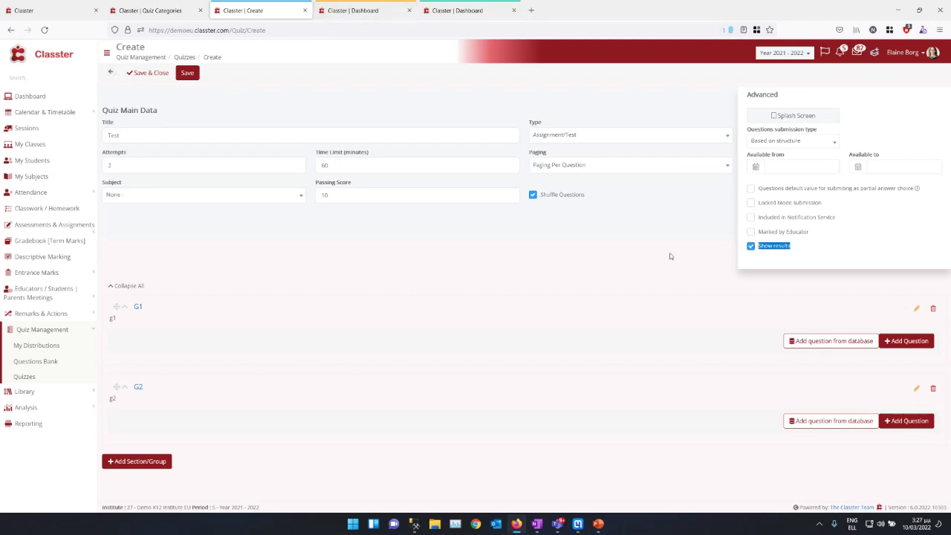
pyautogui.click(750, 248)
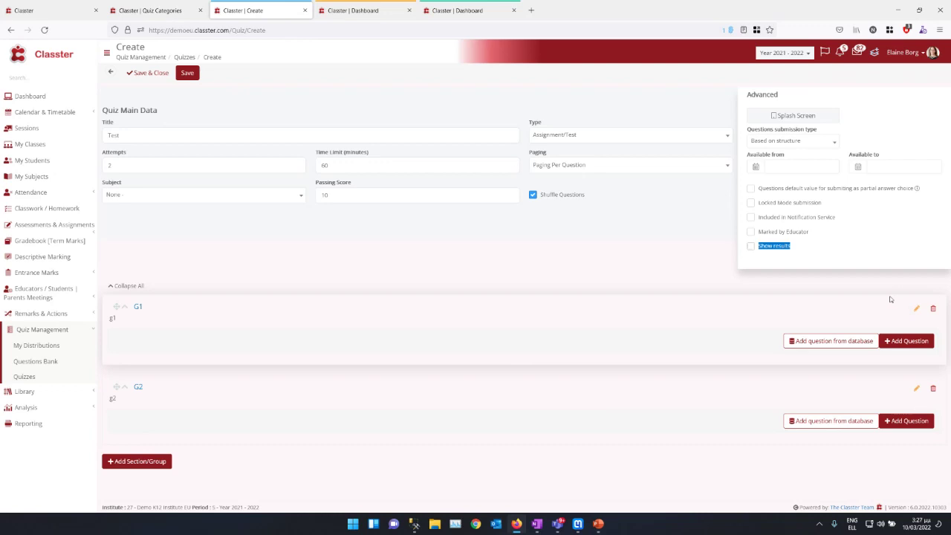
# Step: Start a new G1 question labelled 1 and titled test, with placeholder question text
pyautogui.click(906, 343)
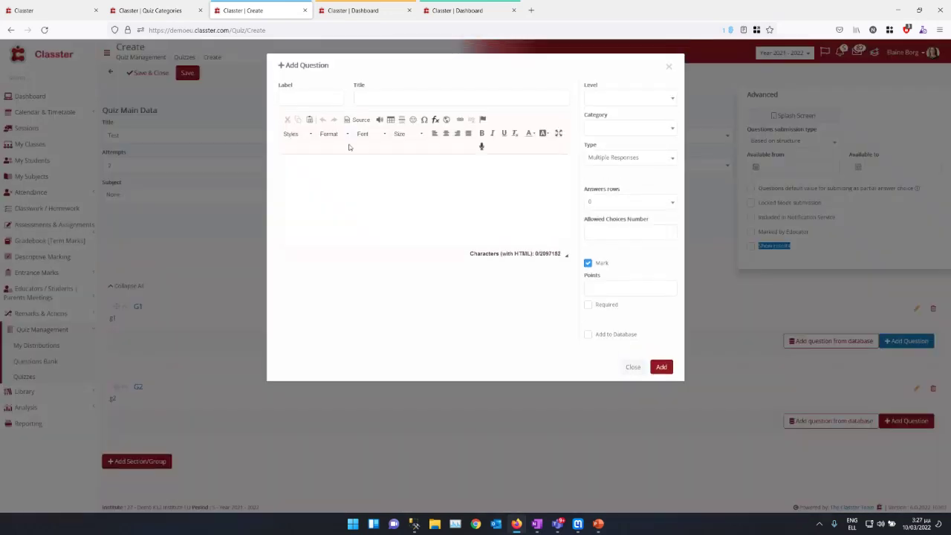
pyautogui.click(308, 92)
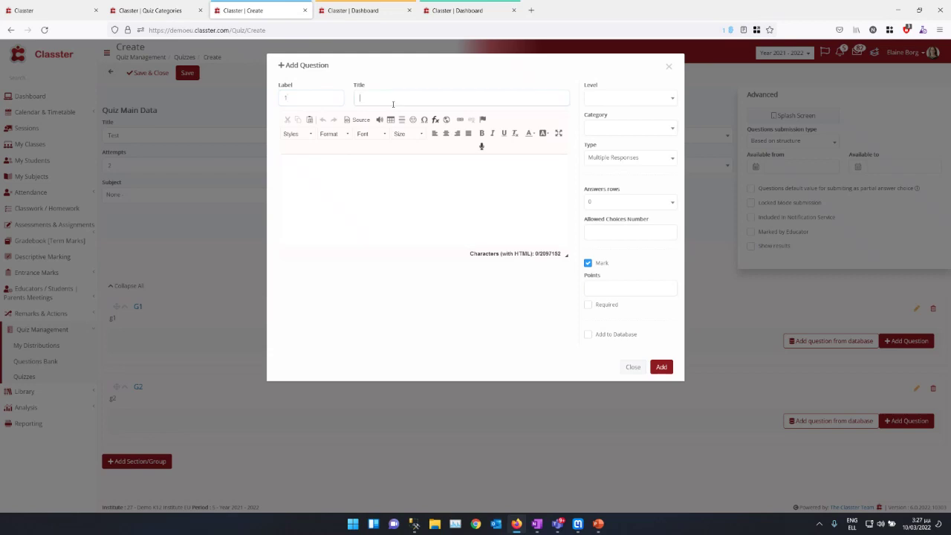
pyautogui.write('st')
pyautogui.click(359, 179)
pyautogui.write('dfgfdfdgfgd')
# Step: Set the question's level to One, category Art & Design and type Type in
pyautogui.click(614, 97)
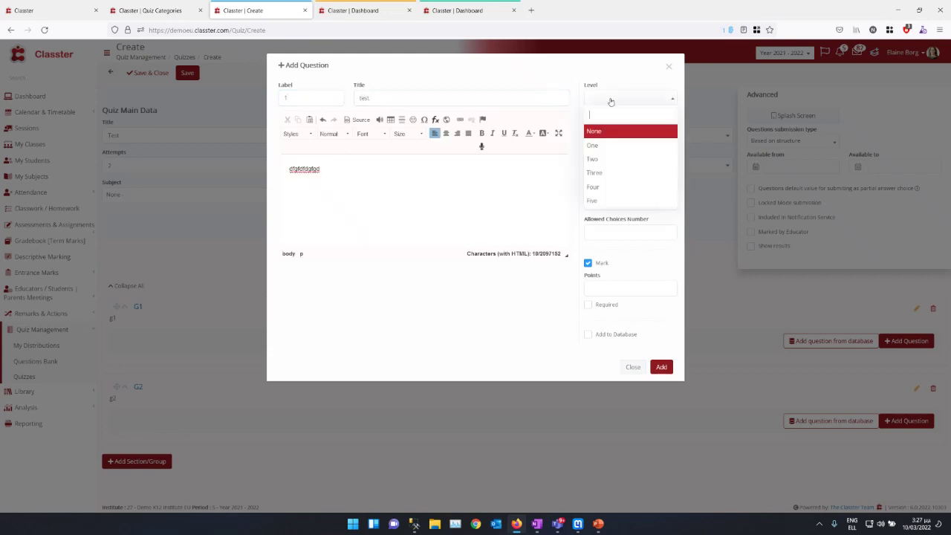
pyautogui.click(600, 145)
pyautogui.click(601, 130)
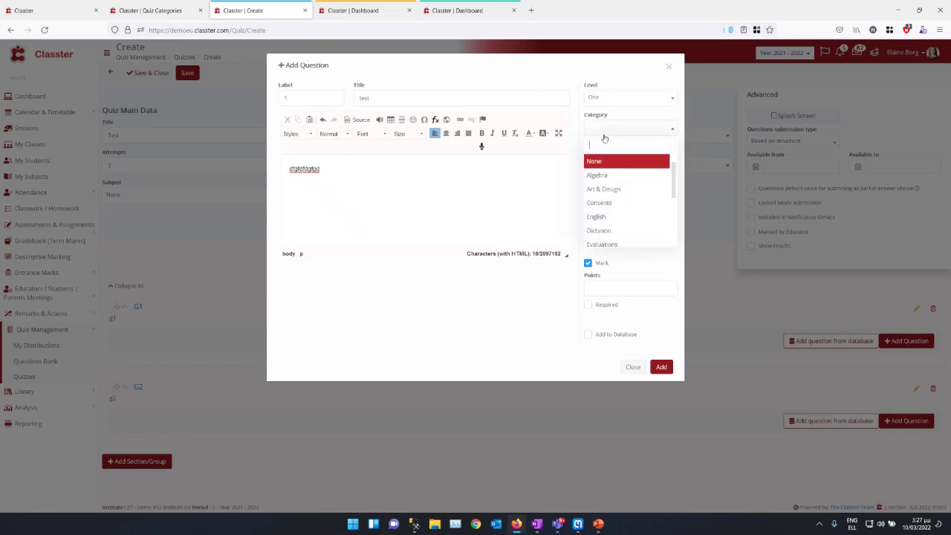
pyautogui.click(603, 188)
pyautogui.click(603, 158)
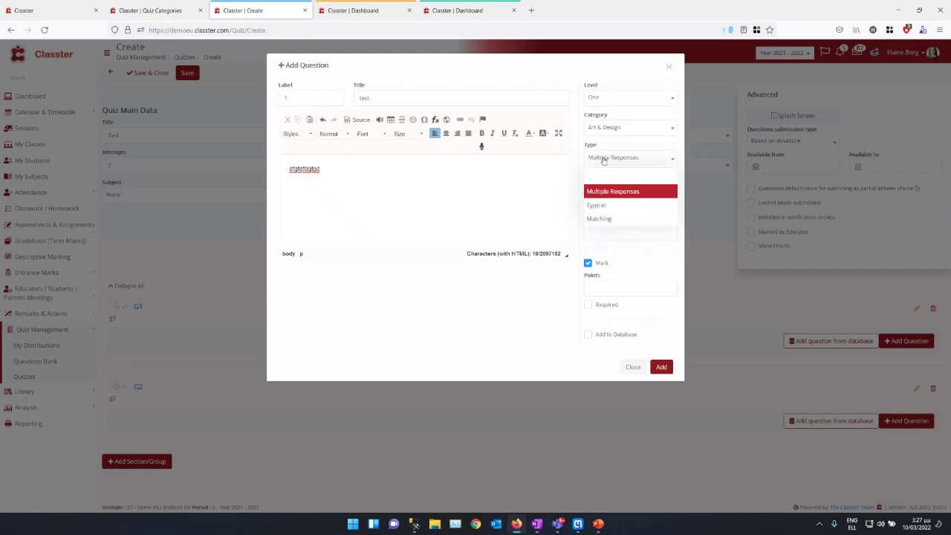
pyautogui.click(596, 205)
# Step: Allow rich-text answers, give it 10 points, mark it Required and public, and add it
pyautogui.click(595, 204)
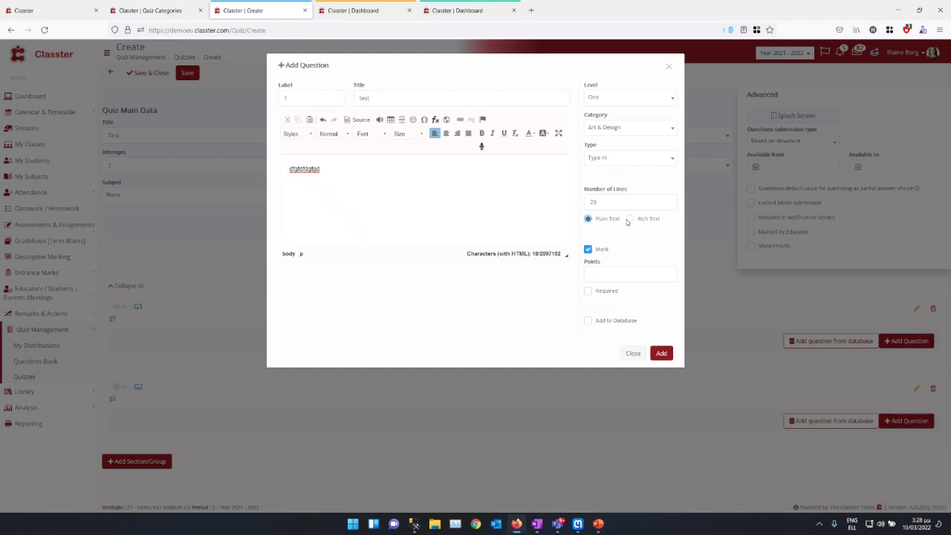
pyautogui.click(628, 219)
pyautogui.write('10')
pyautogui.click(587, 290)
pyautogui.click(587, 320)
pyautogui.click(587, 337)
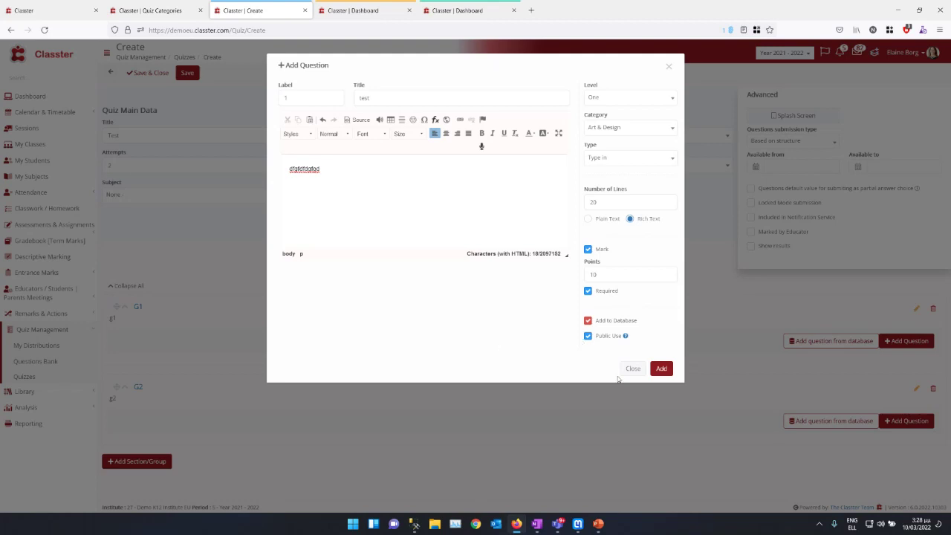
pyautogui.click(660, 369)
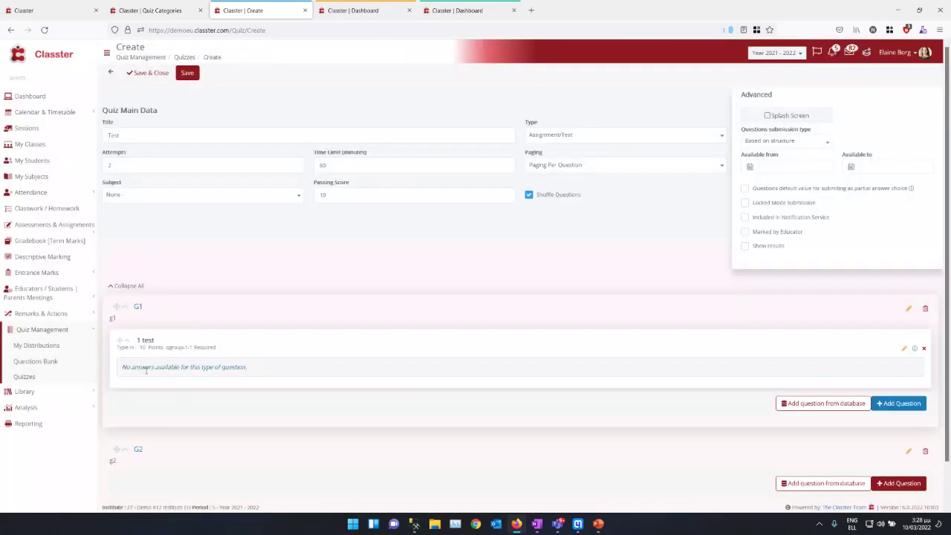
# Step: Start a second G1 question with text 2 and 2 allowed choices
pyautogui.click(900, 403)
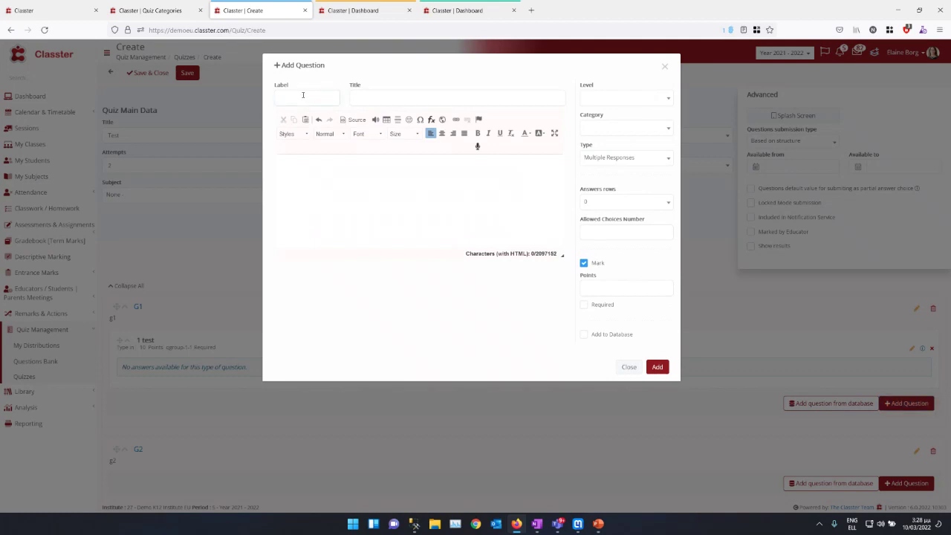
pyautogui.click(356, 182)
pyautogui.write('2')
pyautogui.click(590, 234)
pyautogui.write('2')
# Step: Give the question 4 points, keep it out of the database, and add it
pyautogui.click(657, 367)
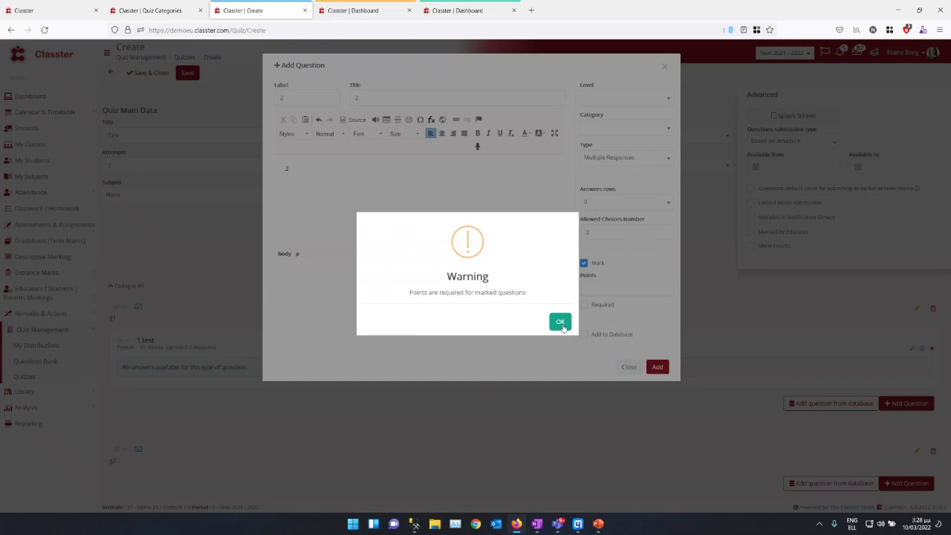
pyautogui.click(560, 323)
pyautogui.click(607, 286)
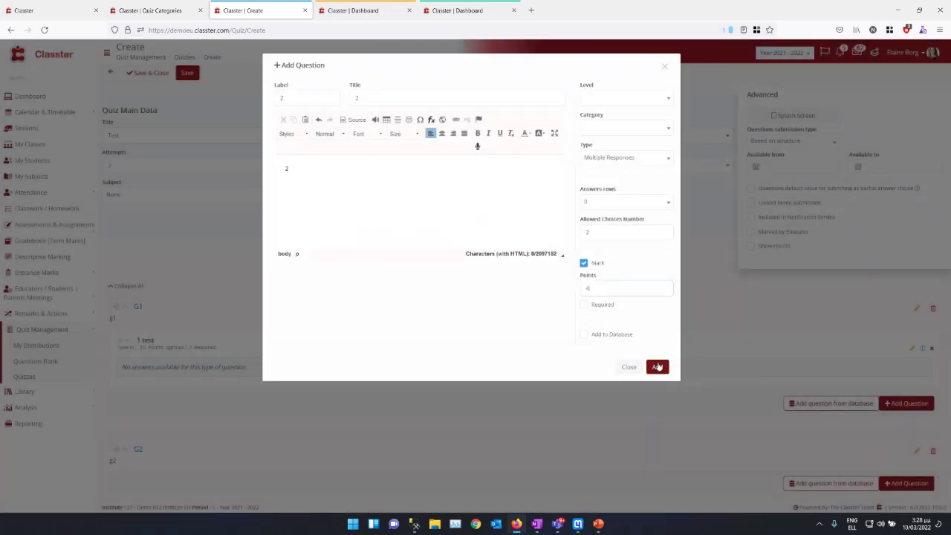
pyautogui.click(606, 335)
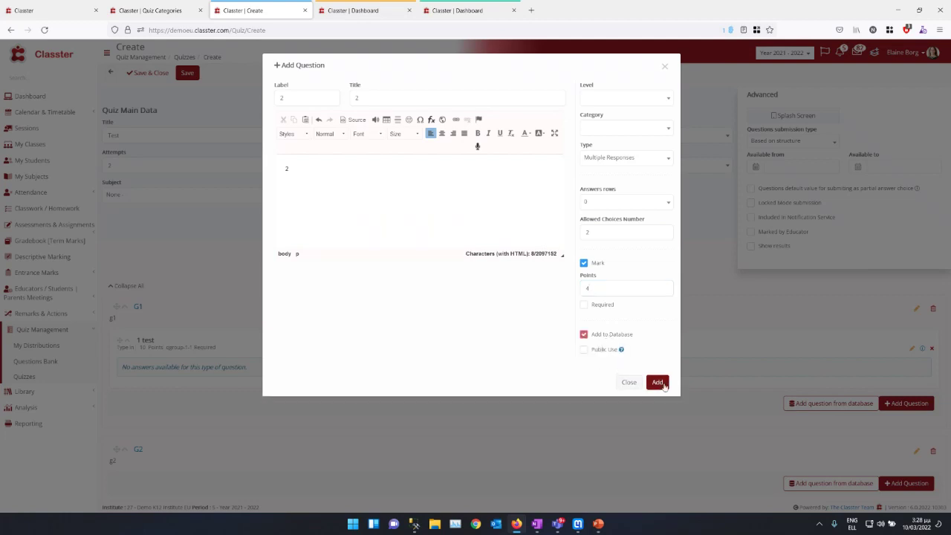
pyautogui.click(607, 335)
pyautogui.click(658, 368)
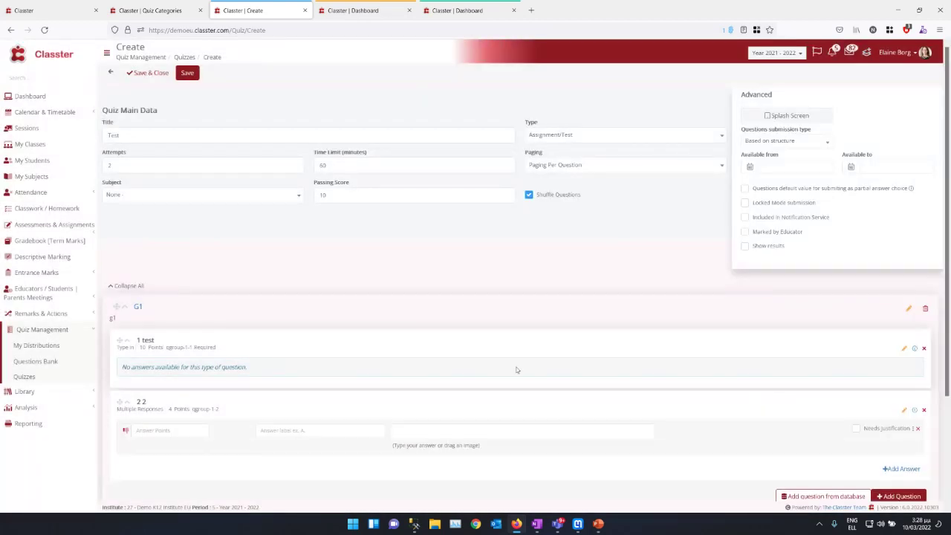
# Step: Enter answers a) and b) worth 2 points each and mark both correct
pyautogui.click(146, 429)
pyautogui.write('2')
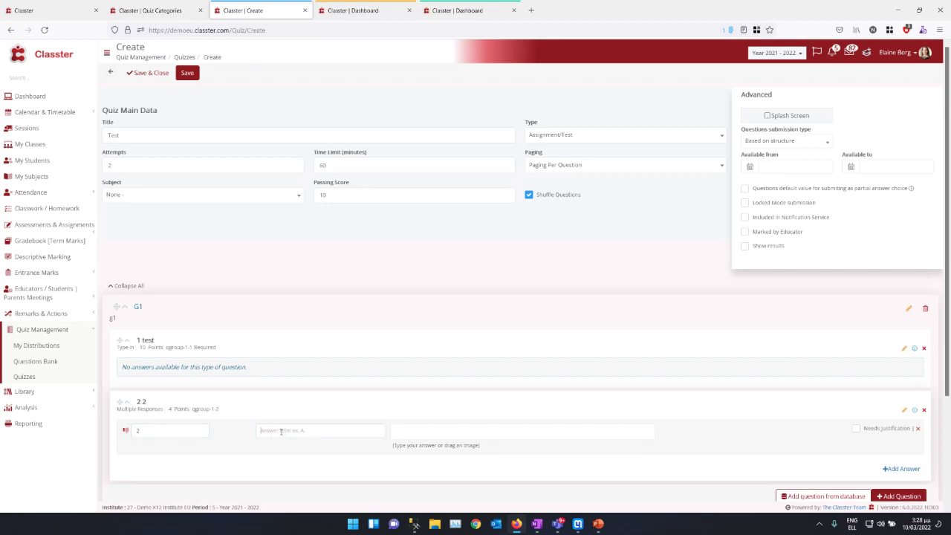
pyautogui.write('a)')
pyautogui.press('Tab')
pyautogui.write('sdfsjkhfdhkj')
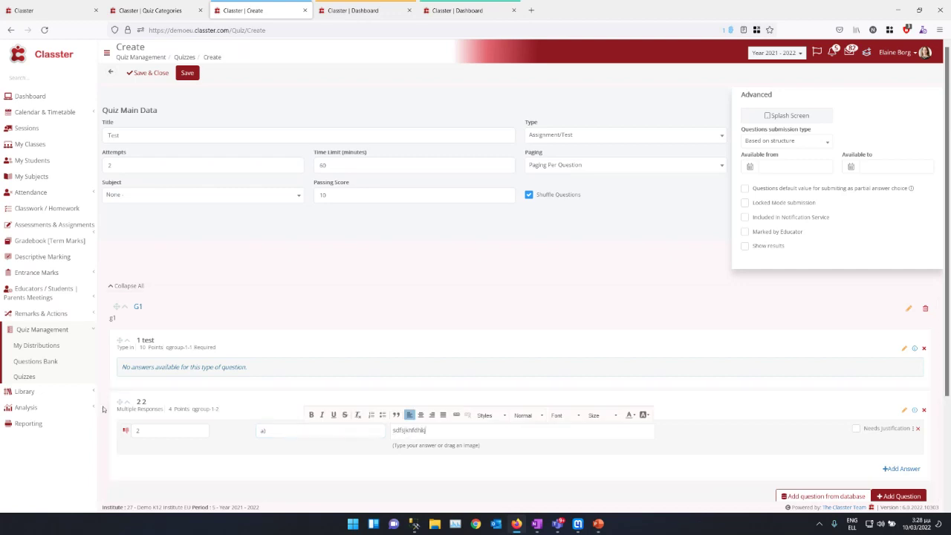
pyautogui.click(900, 469)
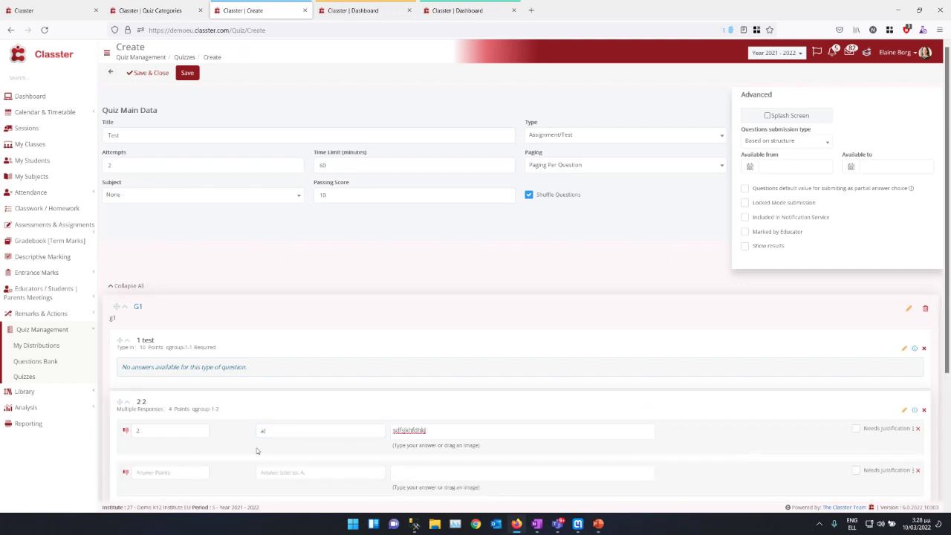
pyautogui.write('1')
pyautogui.click(312, 472)
pyautogui.write('b)')
pyautogui.press('Tab')
pyautogui.write('sdfkisfskl')
pyautogui.click(126, 430)
pyautogui.click(125, 472)
pyautogui.scroll(-2, 891, 446)
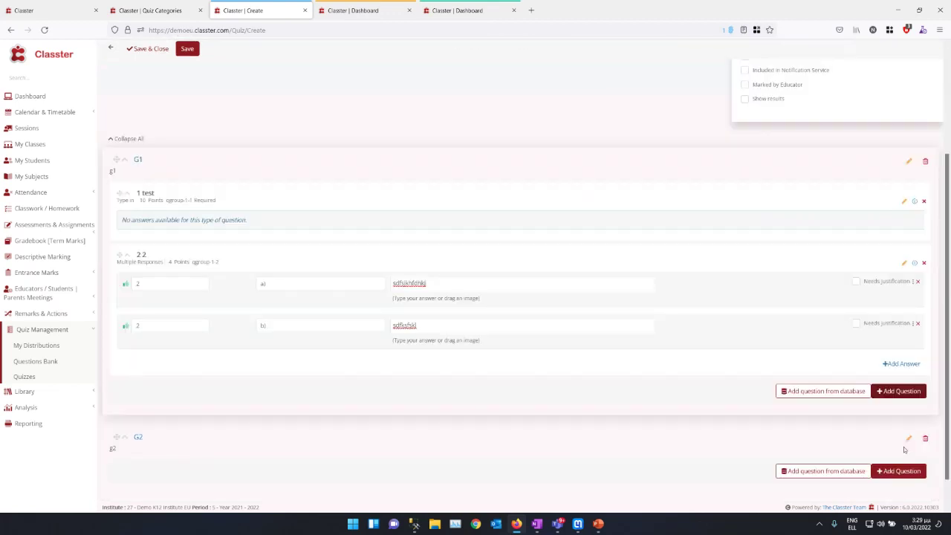
# Step: Add answer c) worth 0 points with its answer text
pyautogui.click(900, 364)
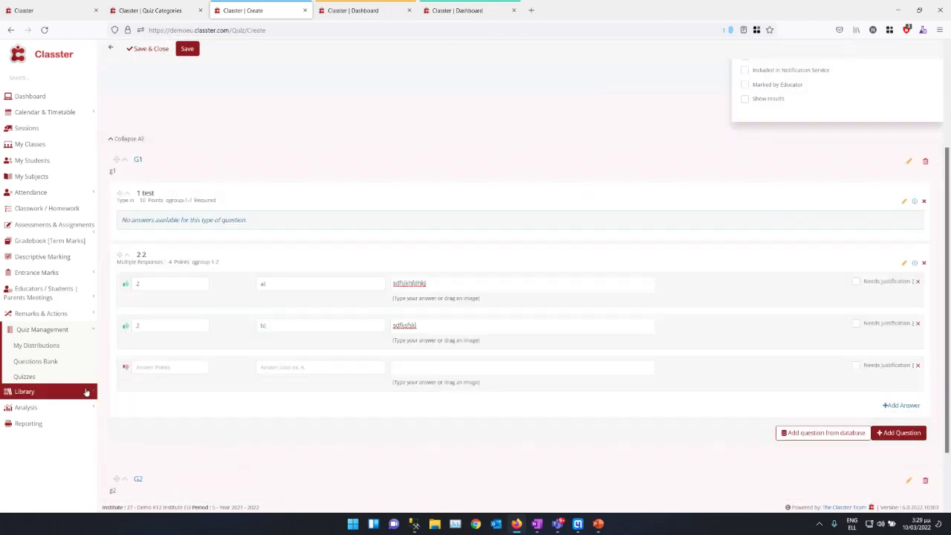
pyautogui.click(160, 369)
pyautogui.write('0')
pyautogui.write('c')
pyautogui.press('Tab')
pyautogui.write('sdfjksfsjkh')
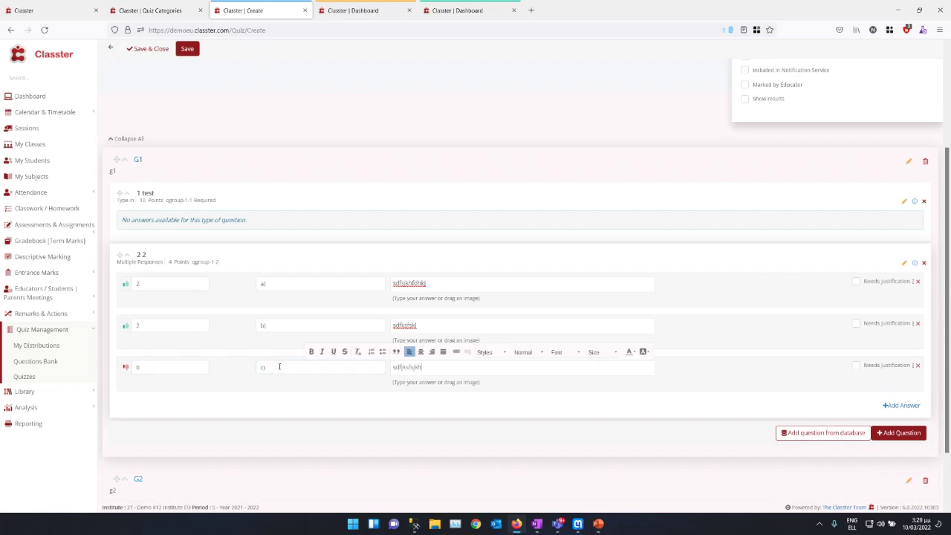
pyautogui.click(834, 406)
# Step: Add a two-line answer d) worth 0 points that needs justification
pyautogui.click(901, 404)
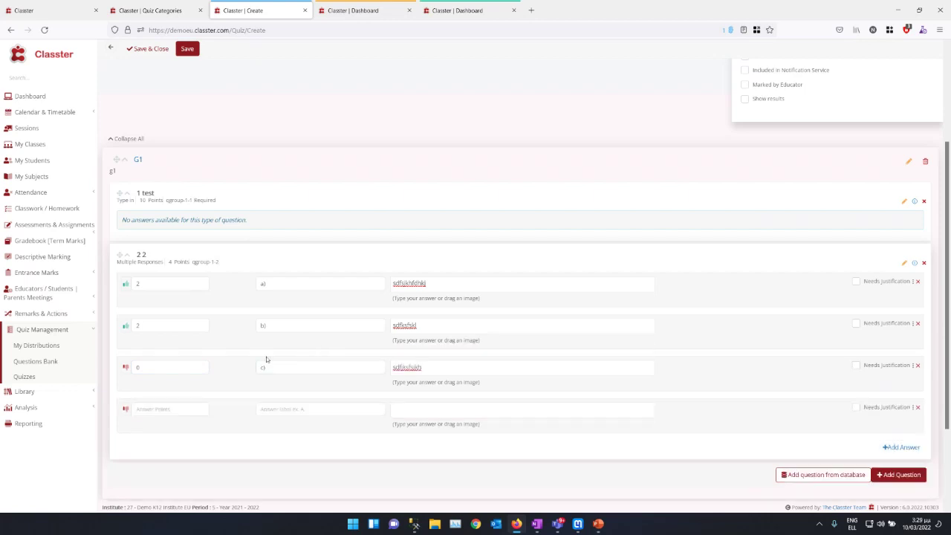
pyautogui.click(139, 410)
pyautogui.write('0')
pyautogui.press('Tab')
pyautogui.write('d)')
pyautogui.press('Tab')
pyautogui.write('fdkljlkf')
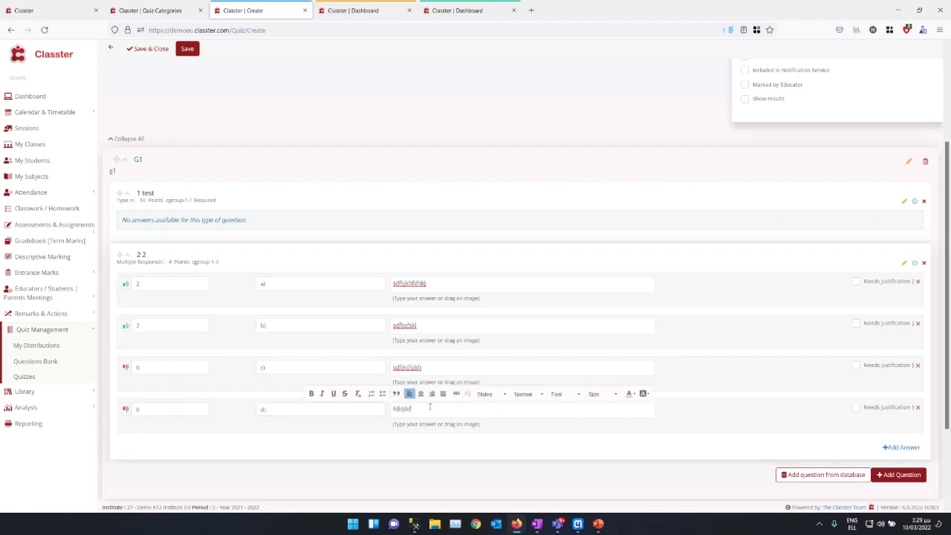
pyautogui.press('Return')
pyautogui.write('sdlffksdlf')
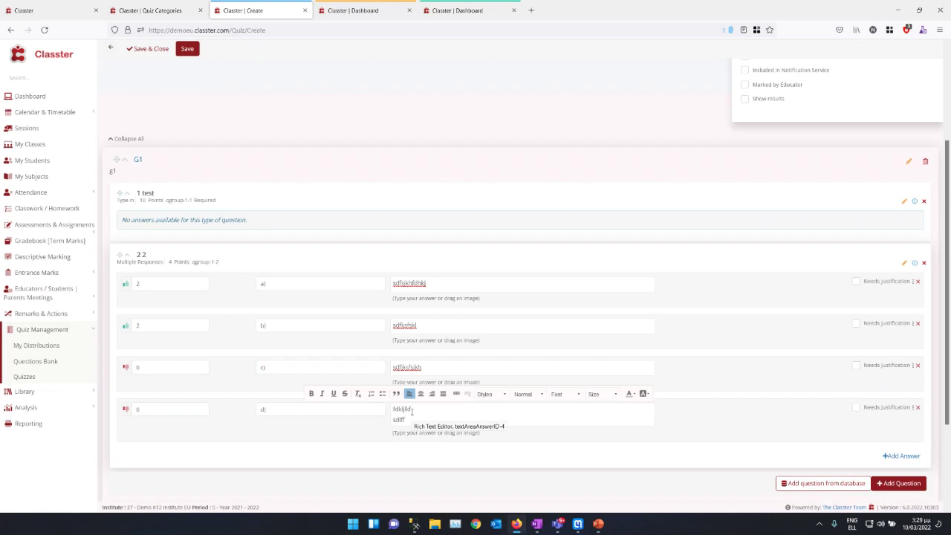
pyautogui.click(855, 408)
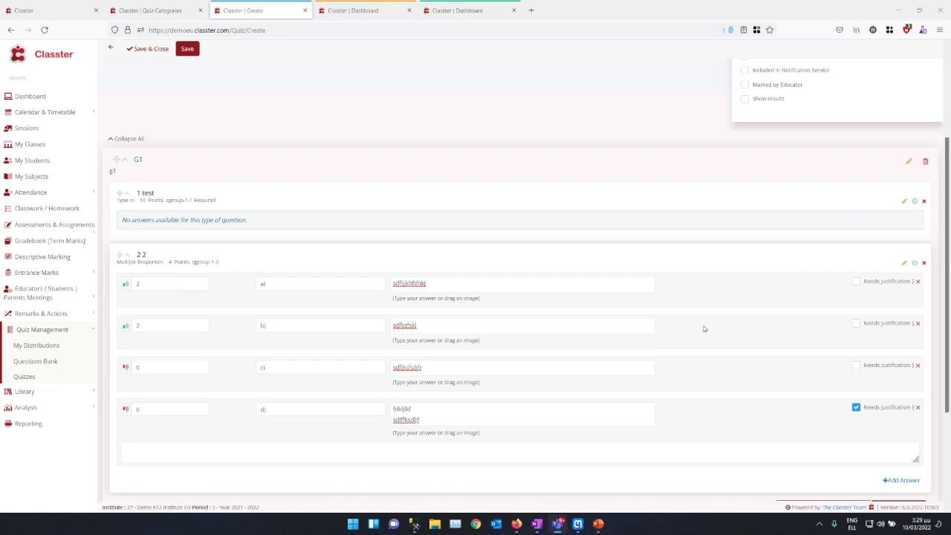
pyautogui.scroll(-2, 641, 308)
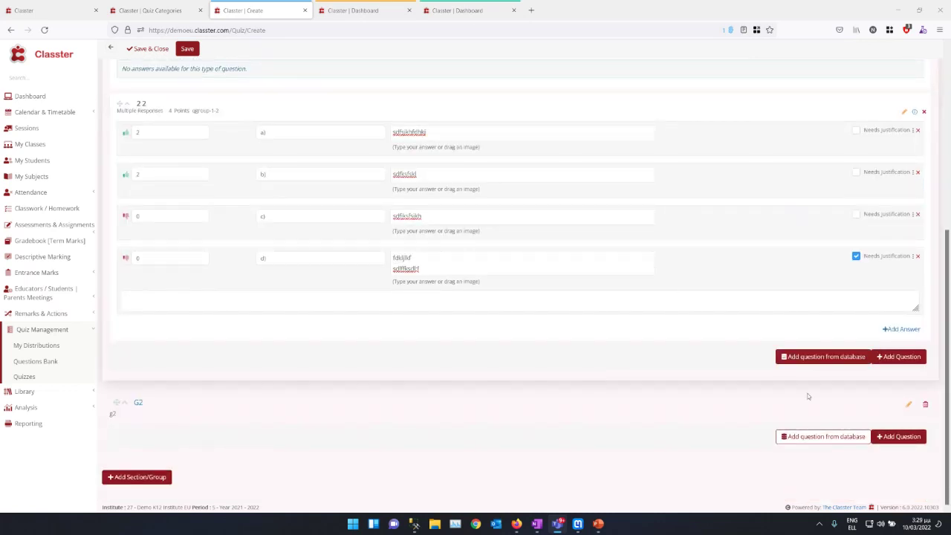
# Step: Search the question database for G2, filtered to Level Three only
pyautogui.click(810, 437)
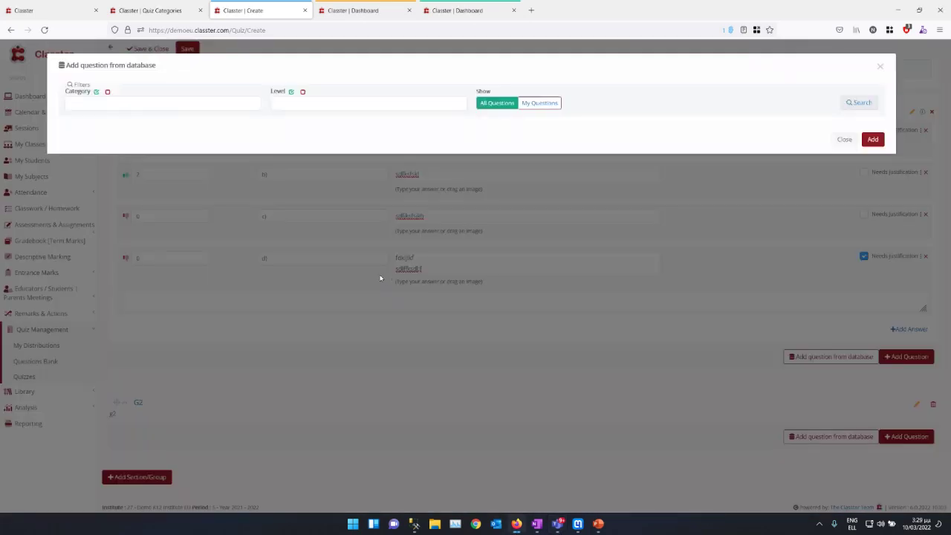
pyautogui.click(169, 104)
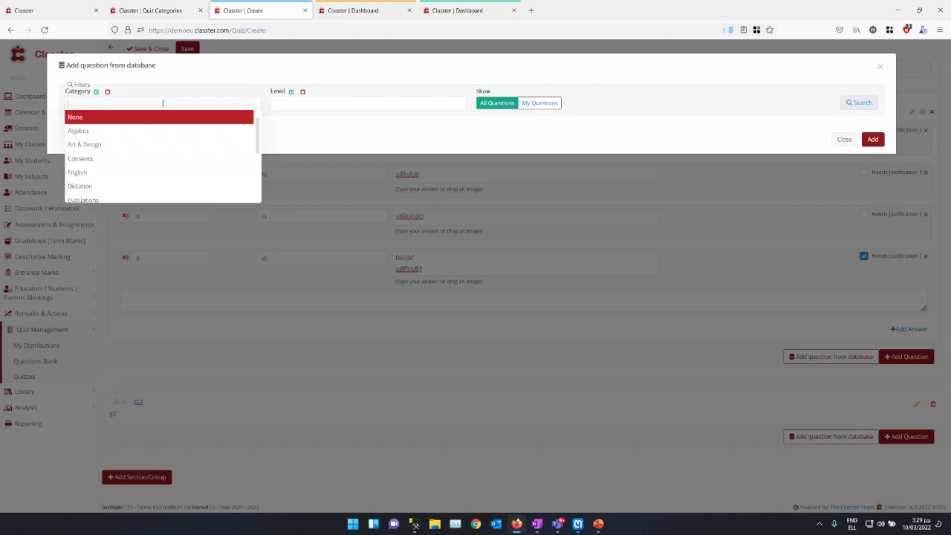
pyautogui.click(291, 92)
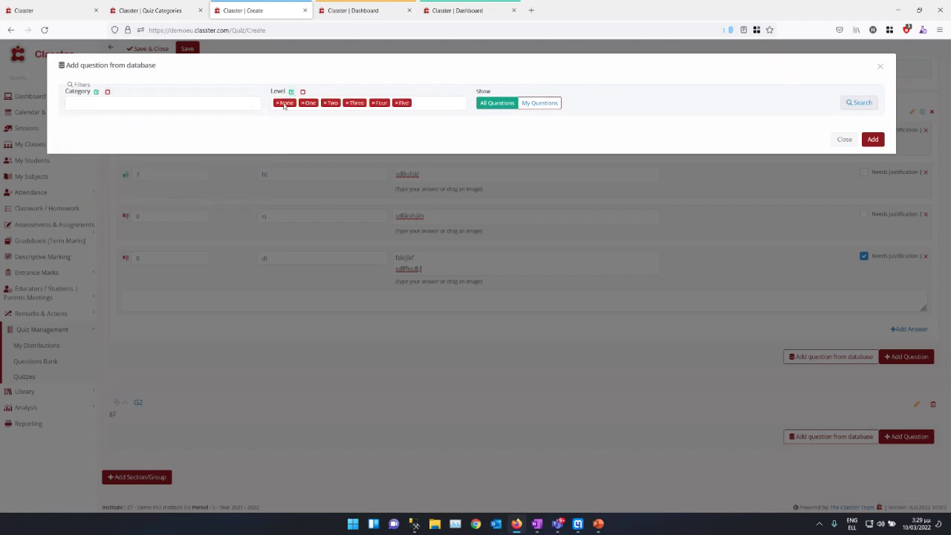
pyautogui.click(302, 91)
pyautogui.click(293, 103)
pyautogui.click(283, 158)
pyautogui.click(859, 103)
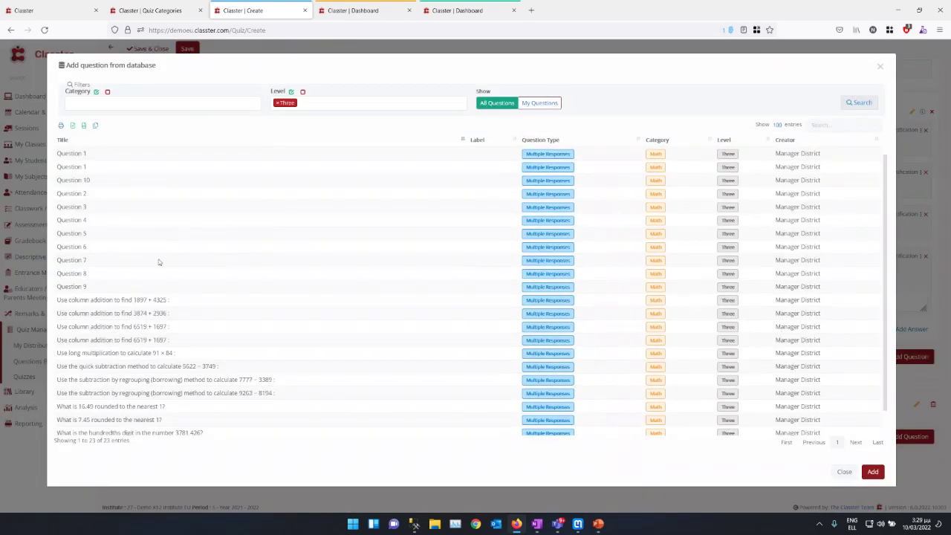
# Step: Select both Question 1 results and add them to group G2
pyautogui.scroll(-1, 161, 258)
pyautogui.scroll(1, 162, 232)
pyautogui.click(122, 153)
pyautogui.doubleClick(461, 154)
pyautogui.click(433, 159)
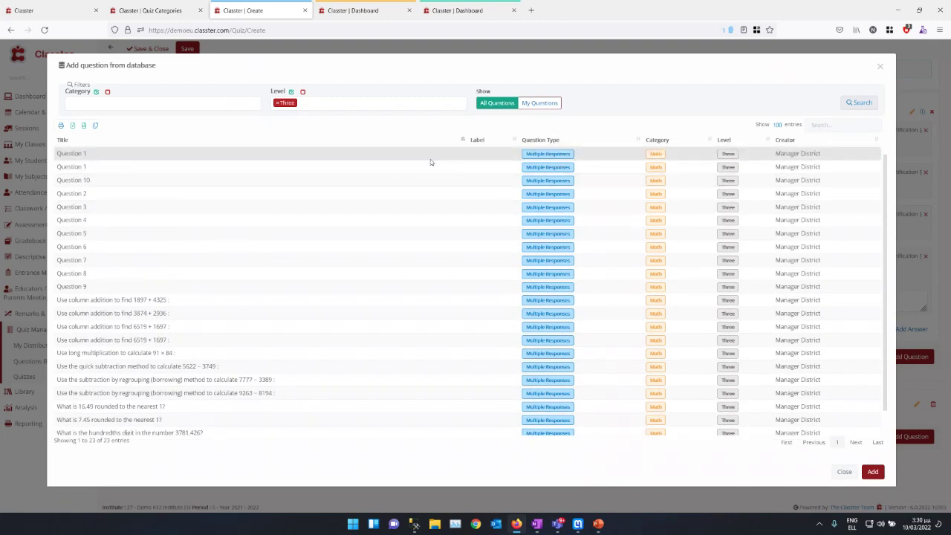
pyautogui.keyDown('shift'); pyautogui.click(425, 160); pyautogui.keyUp('shift')
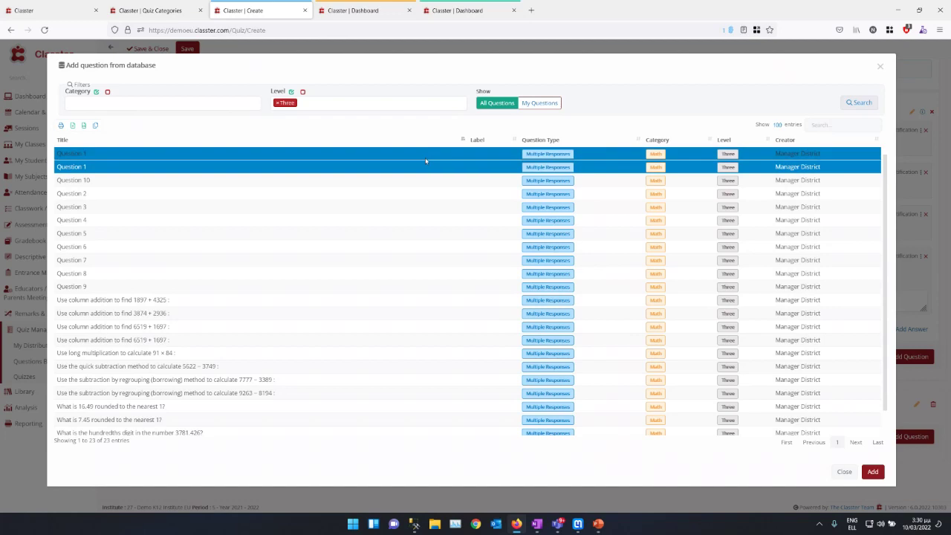
pyautogui.click(872, 471)
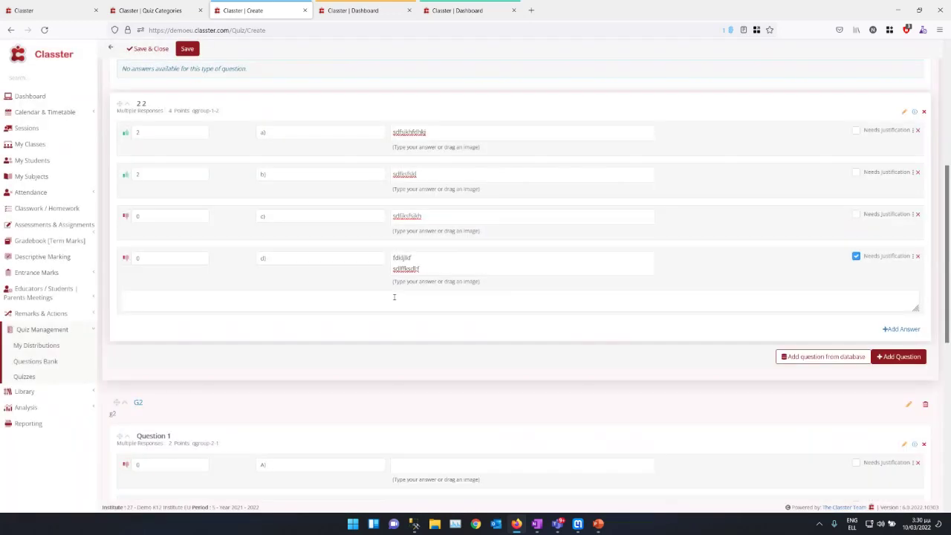
# Step: Change answer D's points from 2 to 4 in G2's first question and save the quiz
pyautogui.scroll(-3, 387, 302)
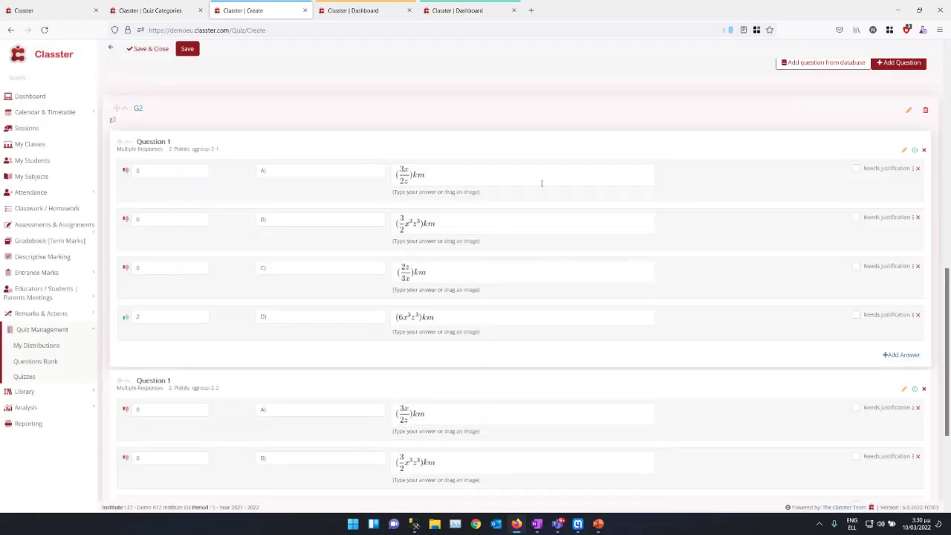
pyautogui.scroll(-2, 594, 346)
pyautogui.scroll(-3, 594, 350)
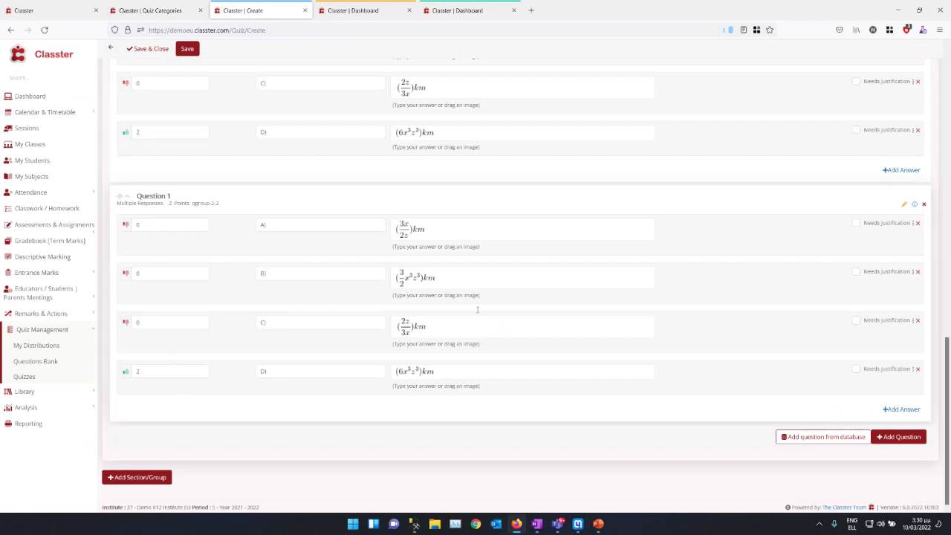
pyautogui.moveTo(146, 132); pyautogui.dragTo(106, 119)
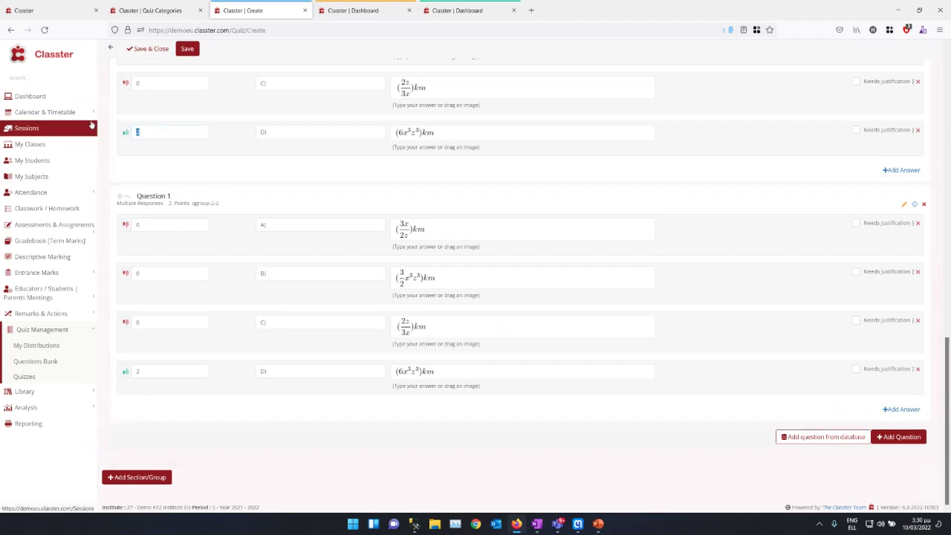
pyautogui.write('4')
pyautogui.press('Tab')
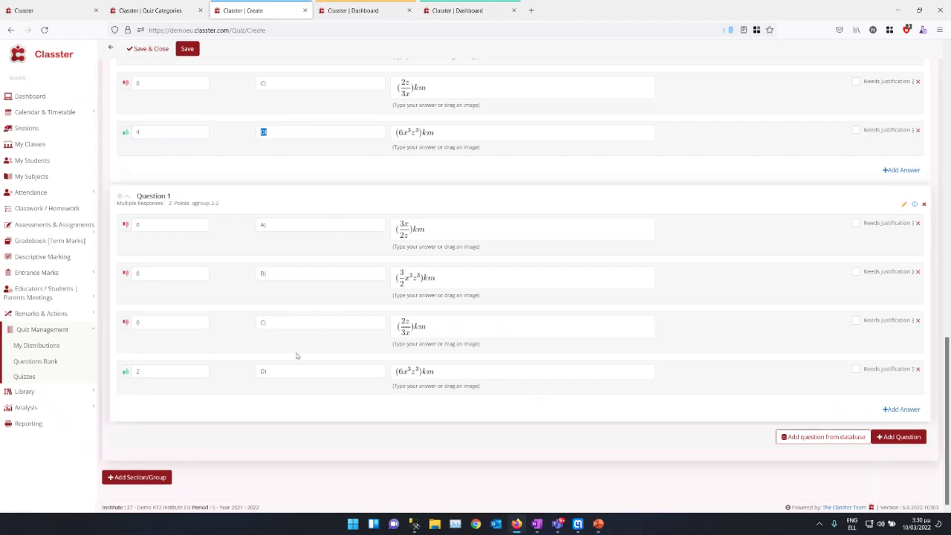
pyautogui.scroll(15, 282, 340)
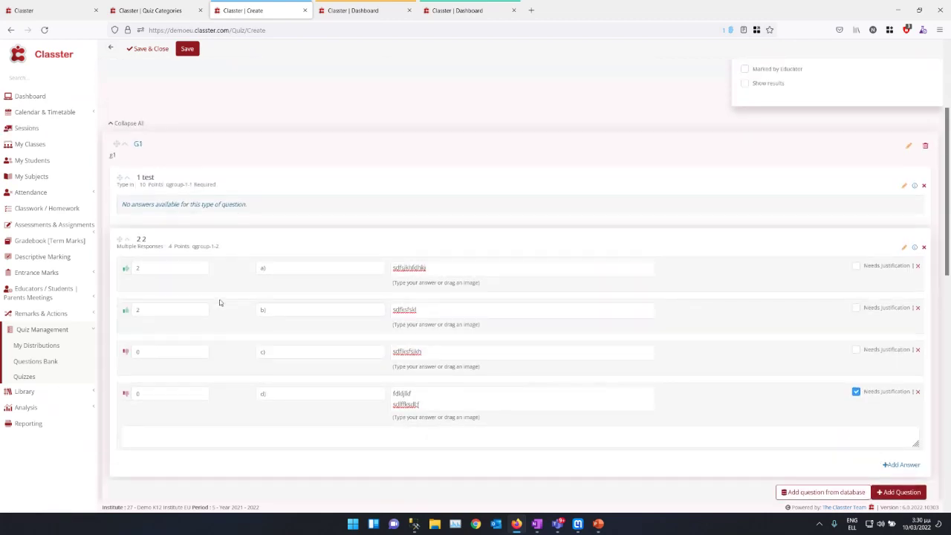
pyautogui.click(187, 72)
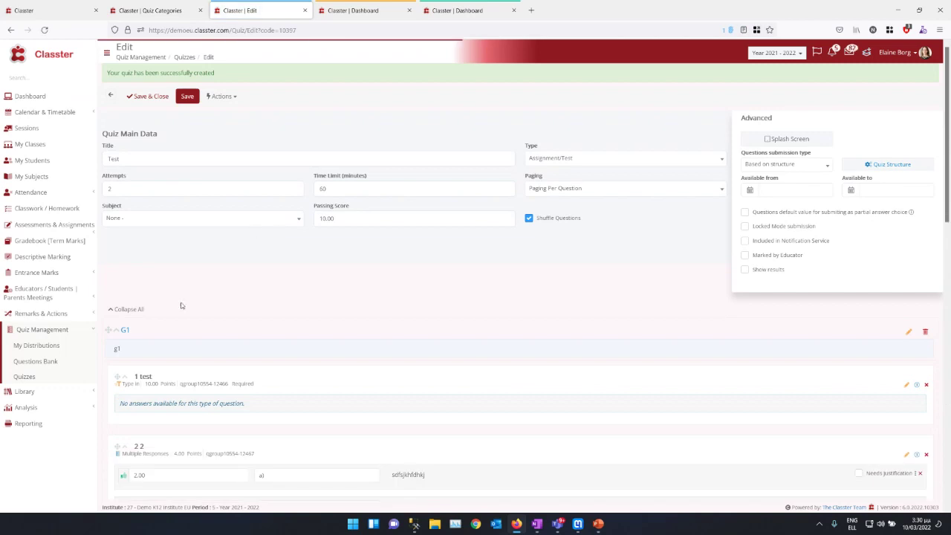
# Step: Drag the second Question 1 row in G2 to a new position and save the Test quiz
pyautogui.click(128, 308)
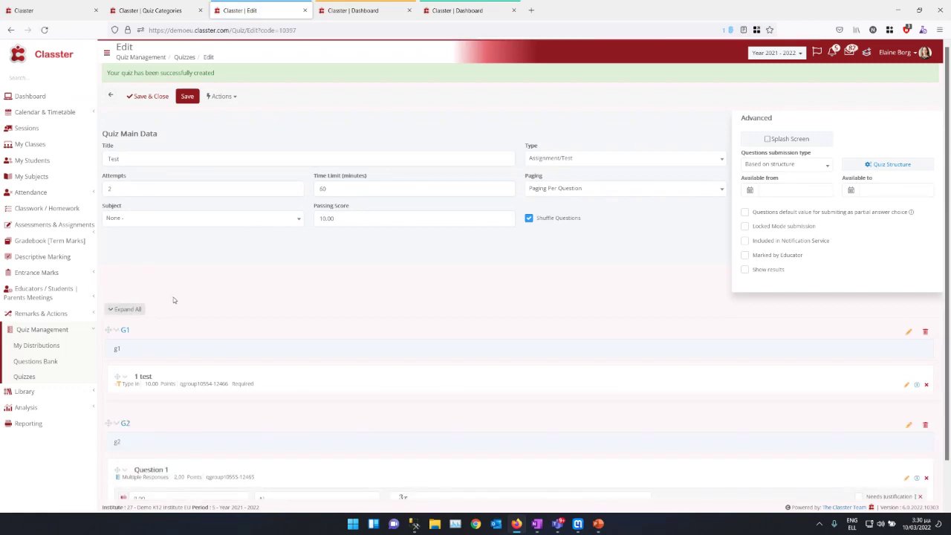
pyautogui.click(116, 392)
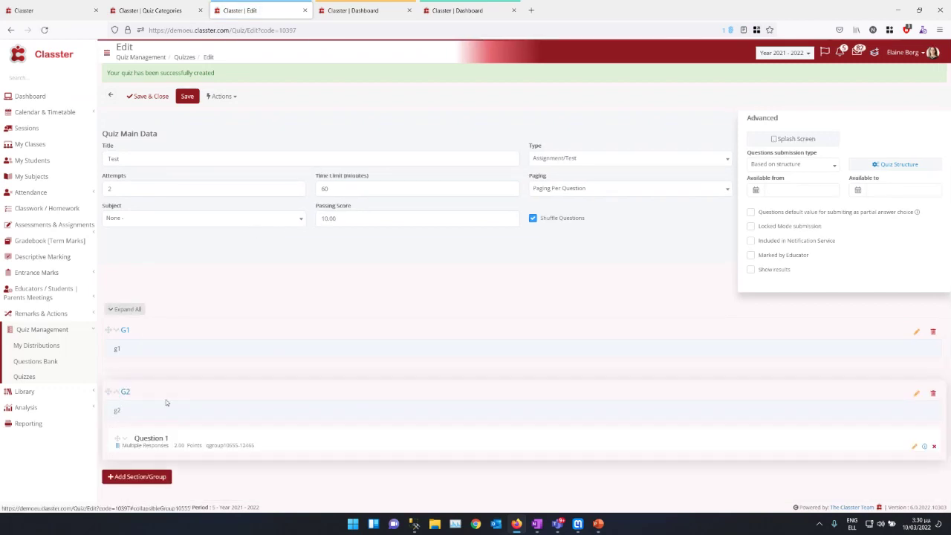
pyautogui.scroll(-1, 175, 385)
pyautogui.scroll(1, 149, 416)
pyautogui.moveTo(118, 440); pyautogui.dragTo(120, 453)
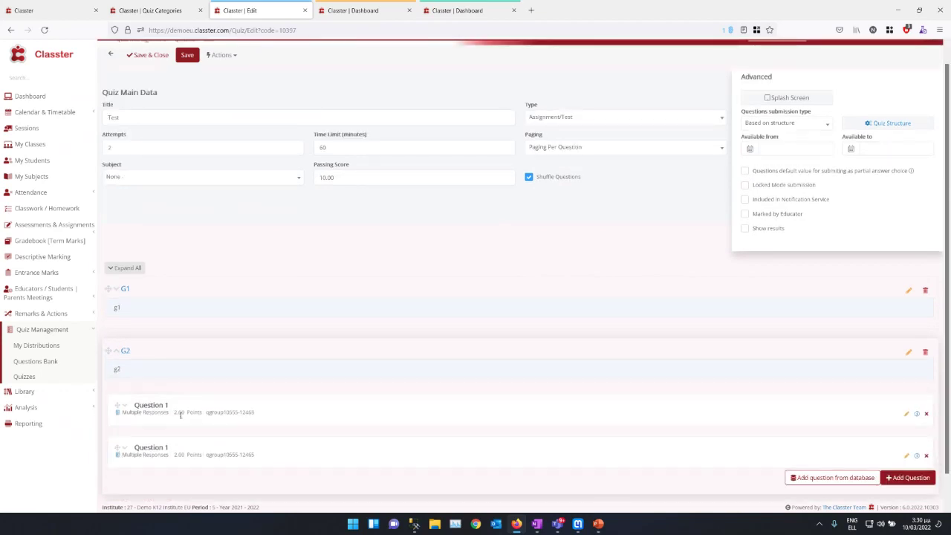
pyautogui.click(188, 55)
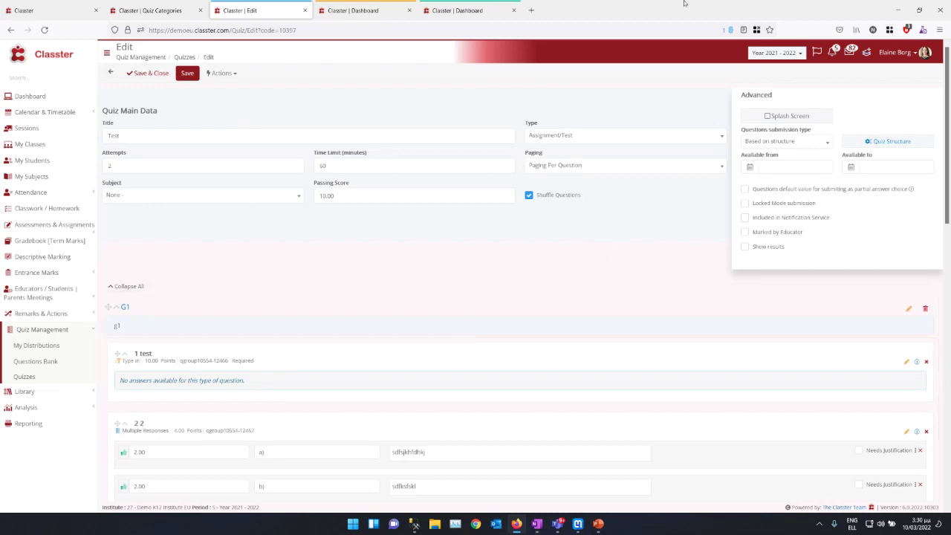
# Step: Open the Student Satisfaction Survey for editing from Academic Tasks > Quizzes > Quizzes
pyautogui.click(64, 11)
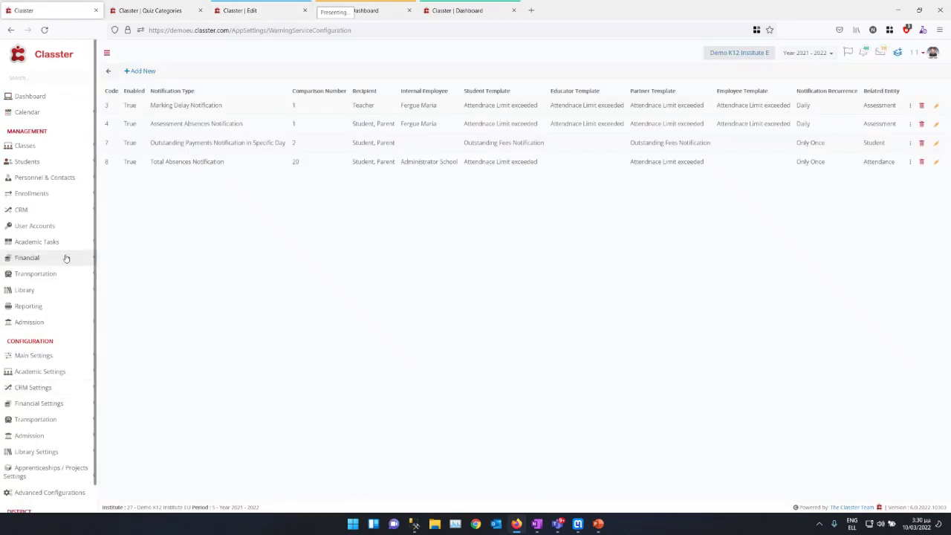
pyautogui.click(47, 242)
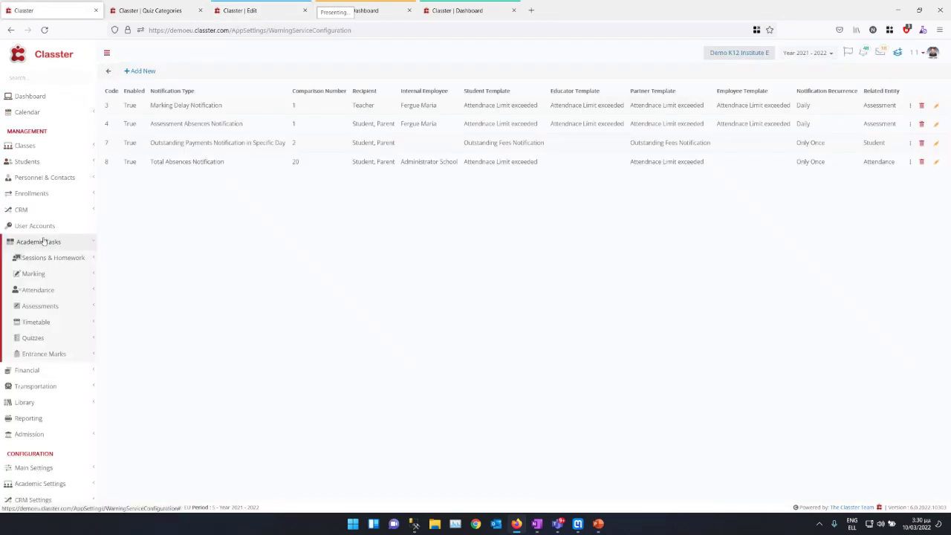
pyautogui.click(46, 339)
pyautogui.click(45, 387)
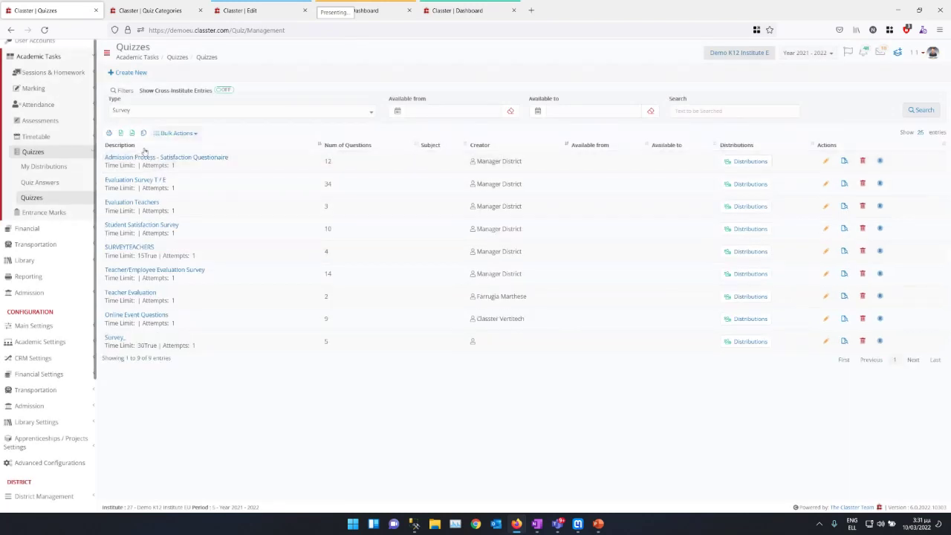
pyautogui.click(824, 228)
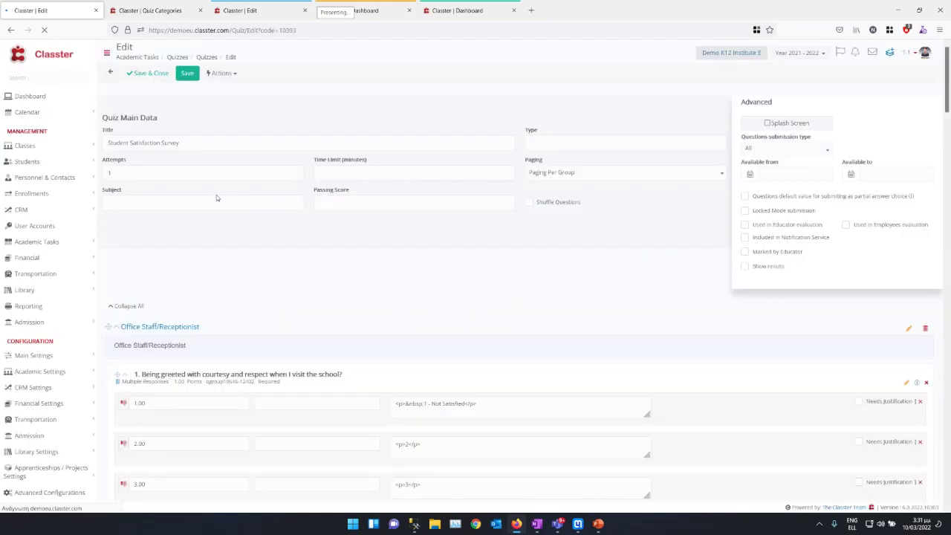
# Step: Start a new question on the survey's Edit page
pyautogui.scroll(-3, 252, 282)
pyautogui.scroll(-3, 251, 282)
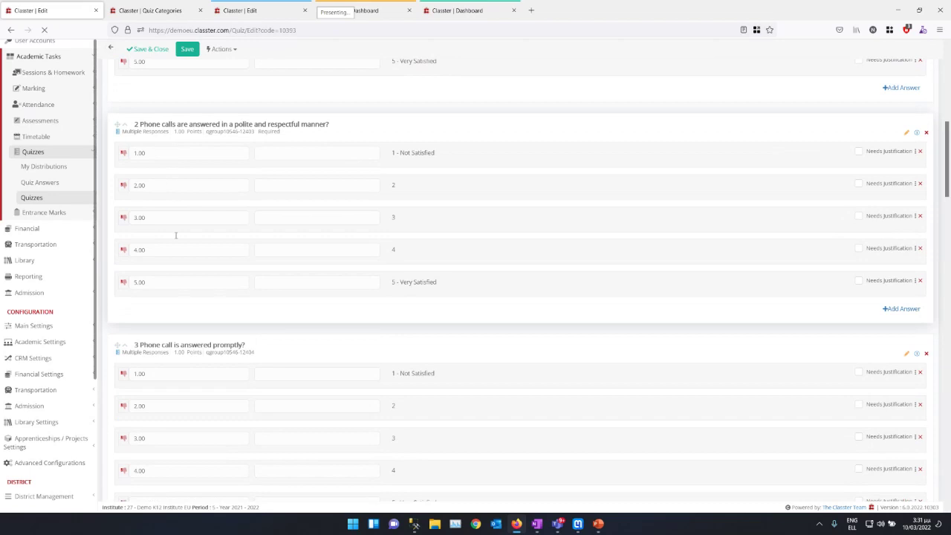
pyautogui.scroll(-3, 171, 345)
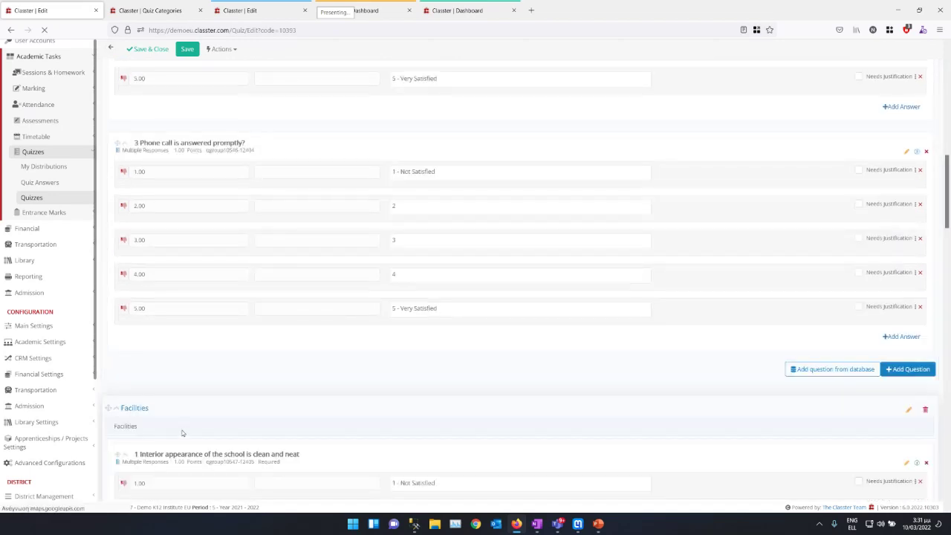
pyautogui.scroll(6, 236, 204)
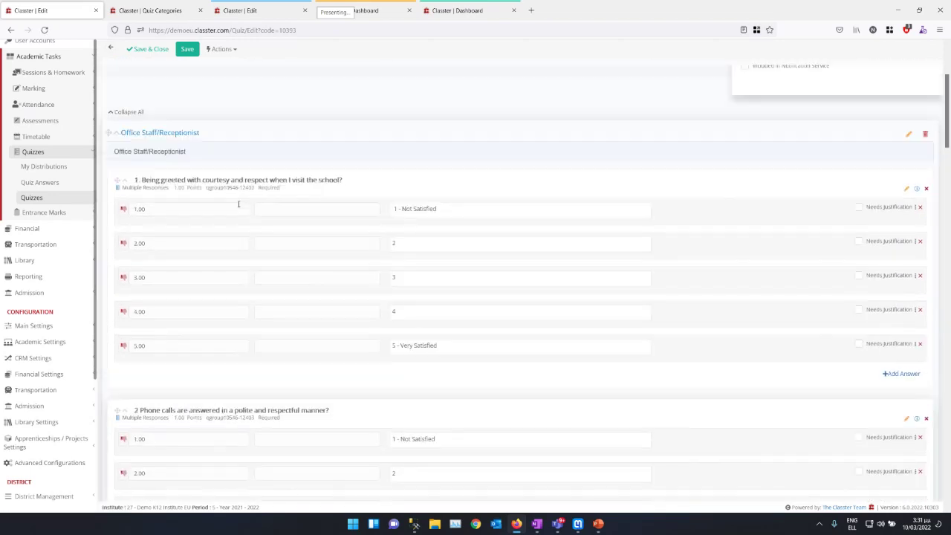
pyautogui.scroll(-5, 229, 208)
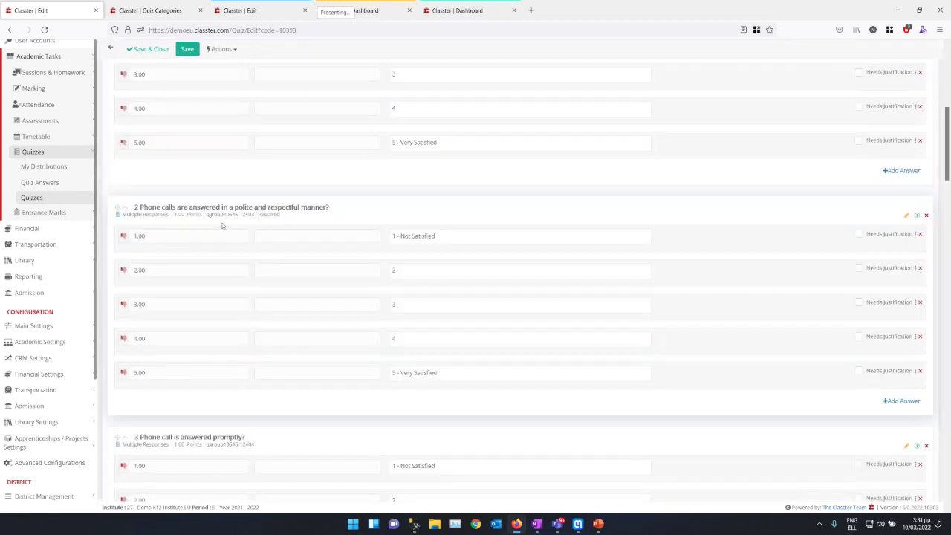
pyautogui.scroll(3, 223, 223)
pyautogui.scroll(-6, 237, 239)
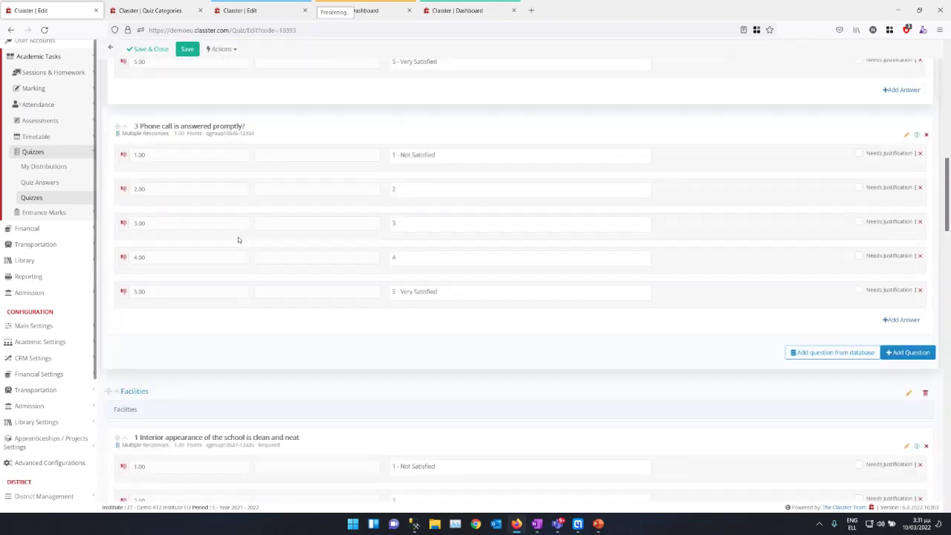
pyautogui.scroll(1, 238, 237)
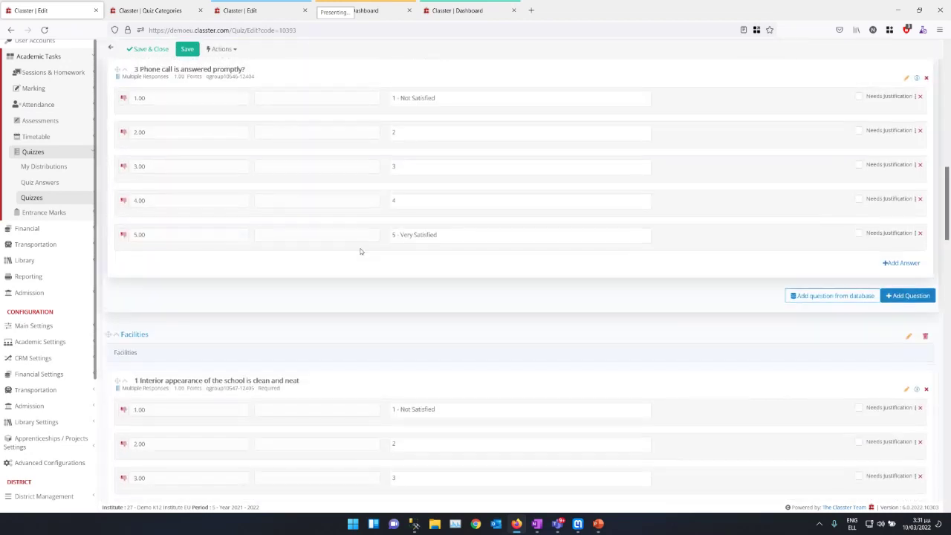
pyautogui.click(920, 301)
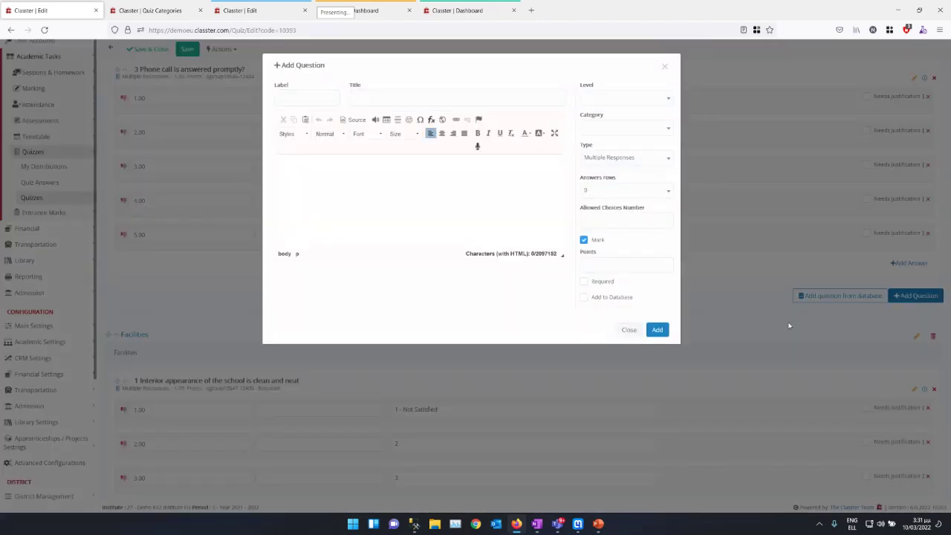
# Step: Filter the question bank to the Surveys category and add the courtesy question from the results
pyautogui.click(628, 329)
pyautogui.click(852, 295)
pyautogui.click(158, 103)
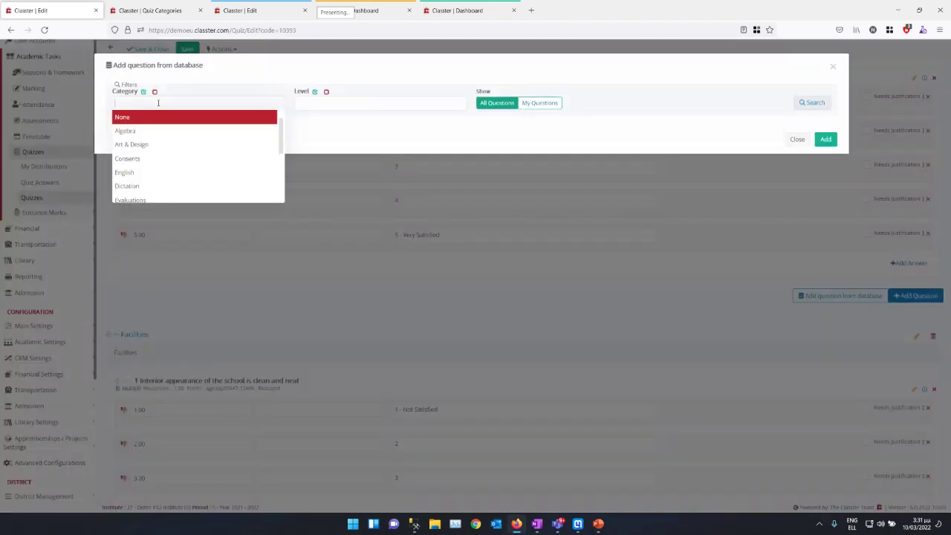
pyautogui.write('su')
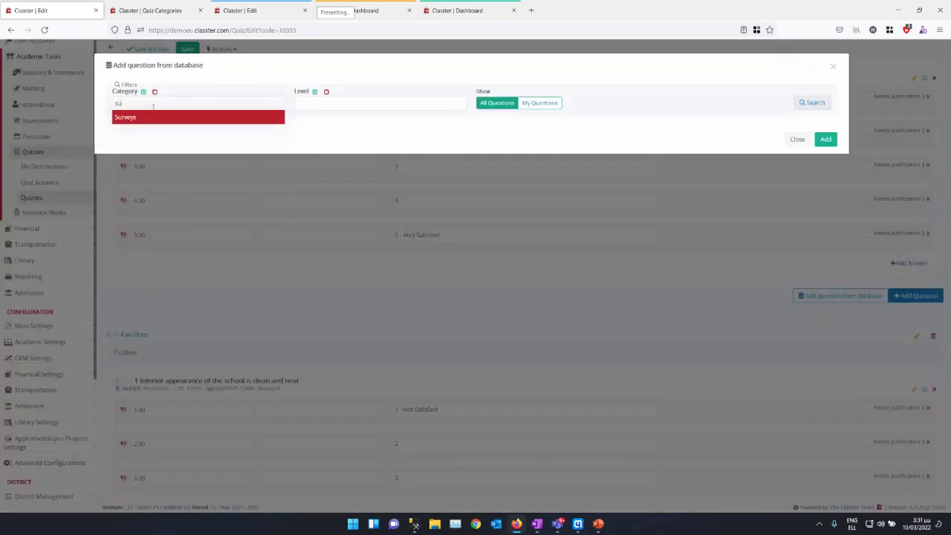
pyautogui.click(144, 118)
pyautogui.click(813, 102)
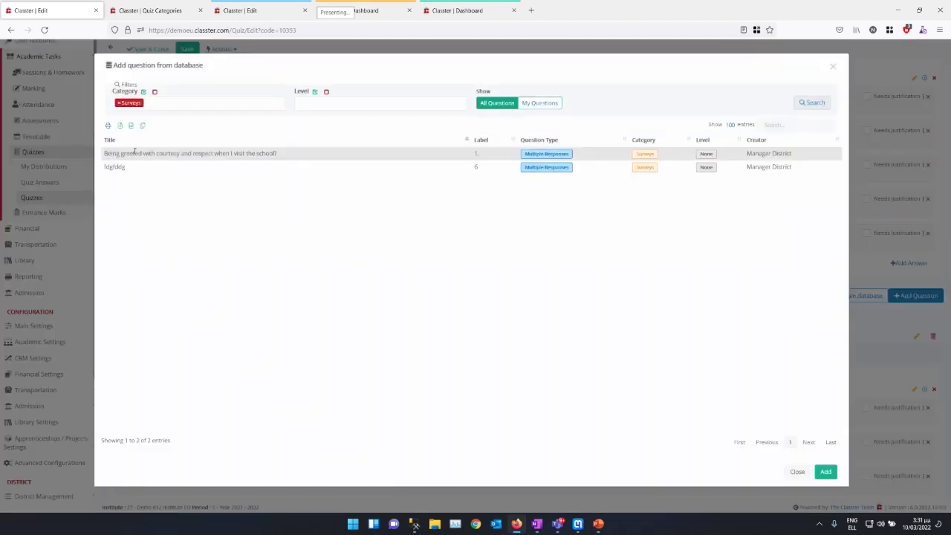
pyautogui.click(134, 153)
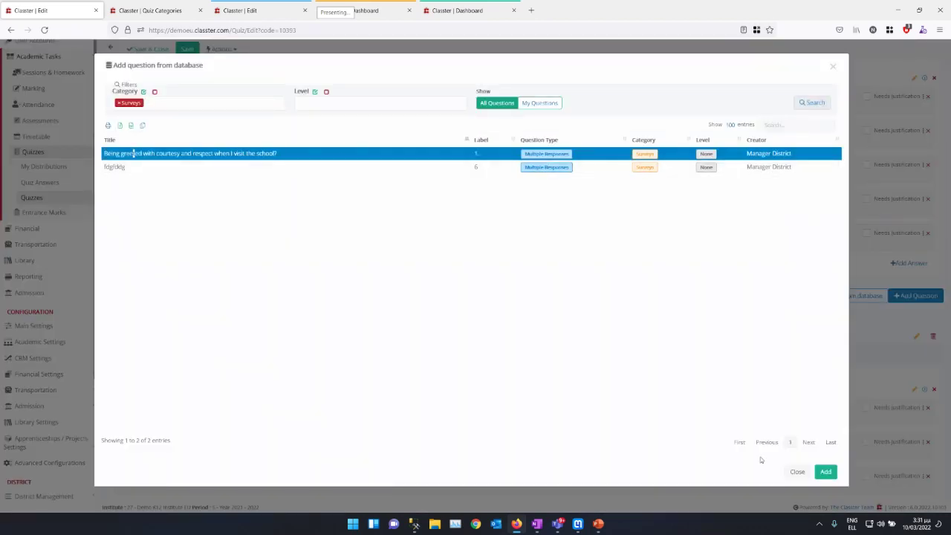
pyautogui.click(825, 471)
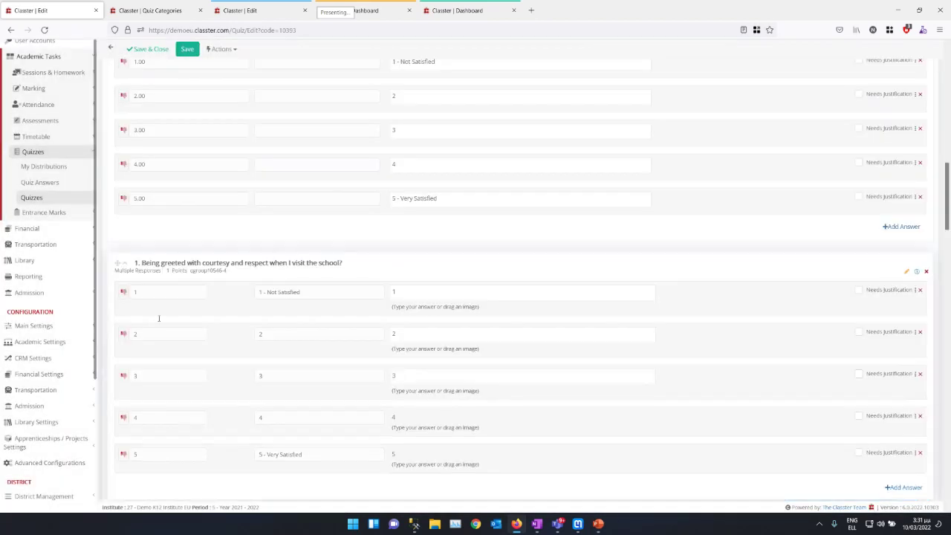
# Step: Relabel the added question to 3. with title 'Another Question', excluded from the database
pyautogui.click(906, 271)
pyautogui.doubleClick(282, 97)
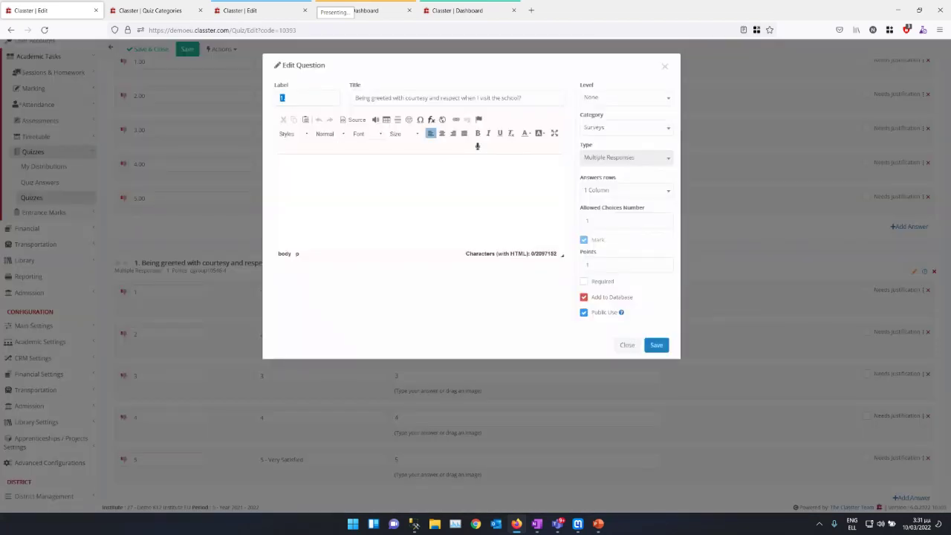
pyautogui.write('3.')
pyautogui.press('Tab')
pyautogui.write('Another Question')
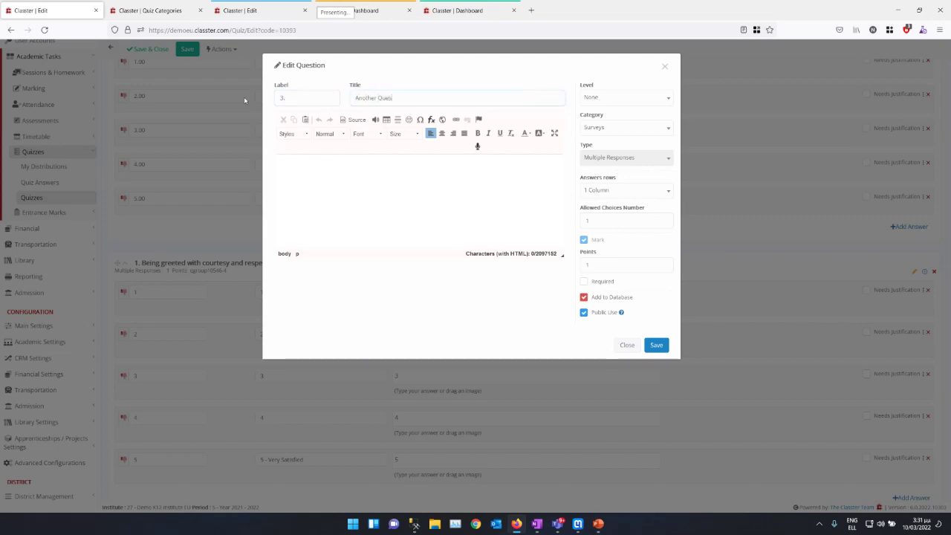
pyautogui.click(583, 297)
pyautogui.click(658, 331)
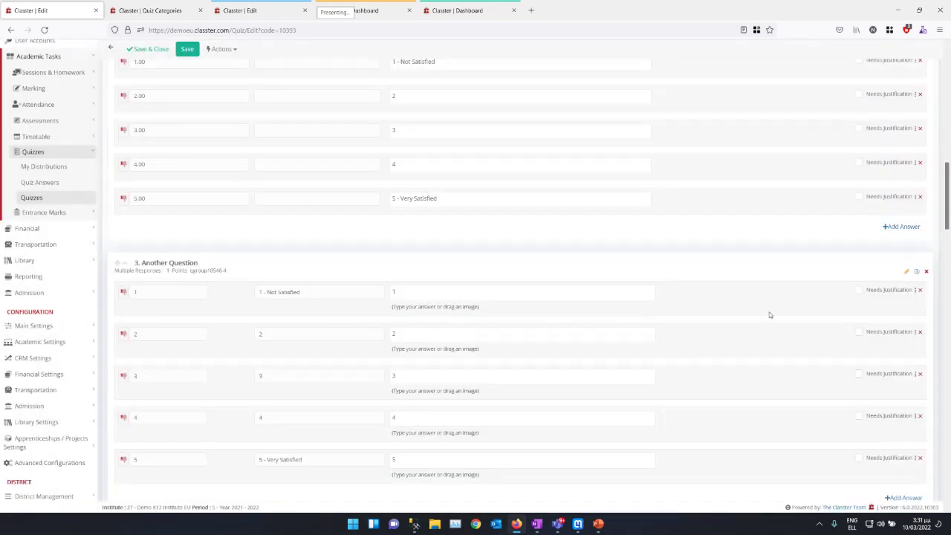
# Step: Add the courtesy question from the question bank to the survey again
pyautogui.scroll(-2, 770, 314)
pyautogui.click(843, 375)
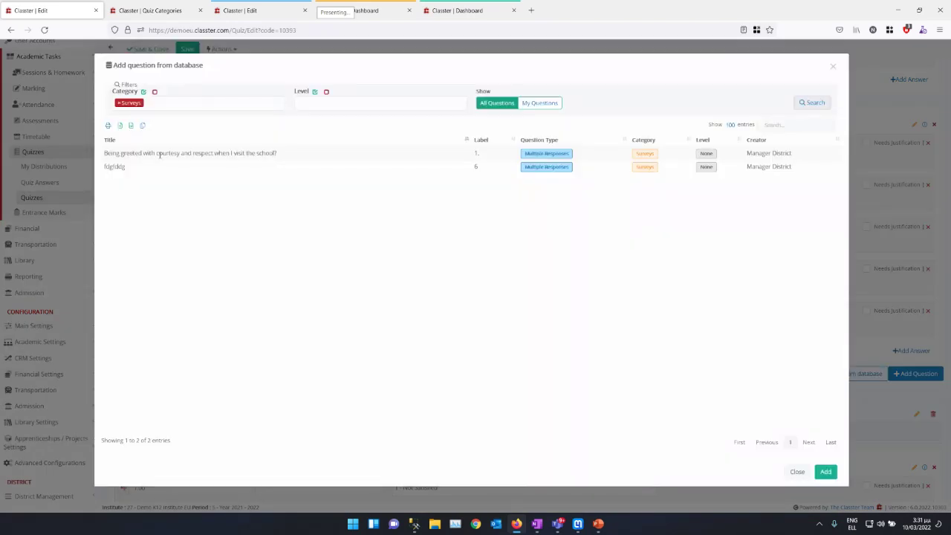
pyautogui.click(160, 154)
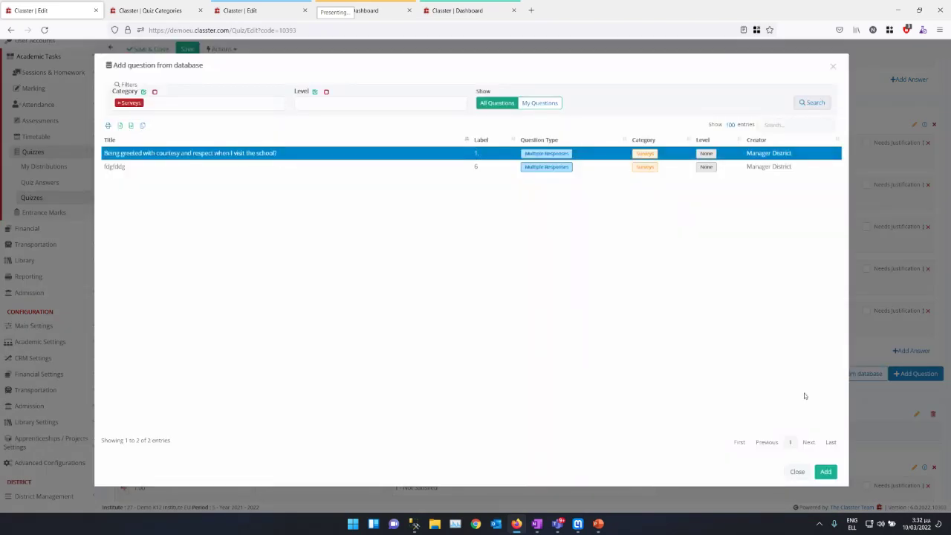
pyautogui.click(822, 471)
pyautogui.scroll(-3, 349, 335)
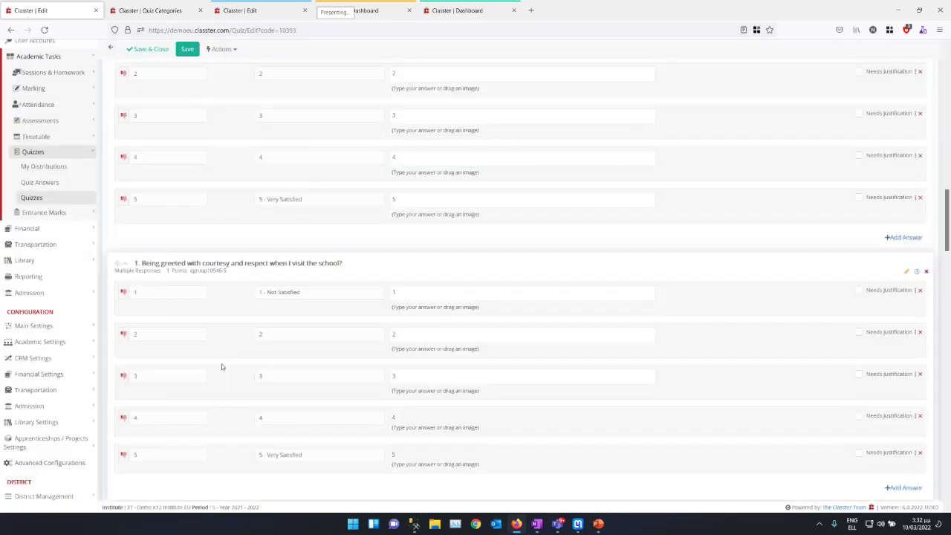
pyautogui.click(905, 198)
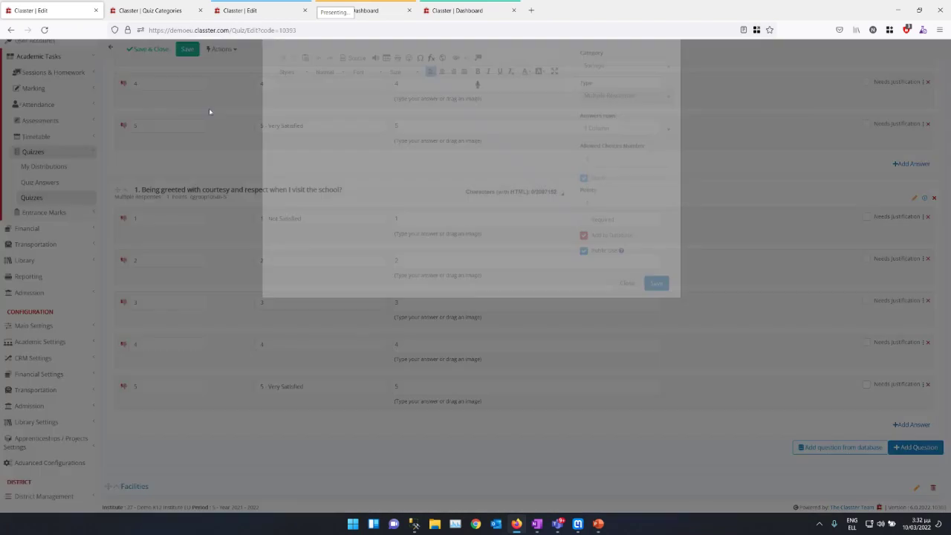
pyautogui.press('Tab')
pyautogui.write('4')
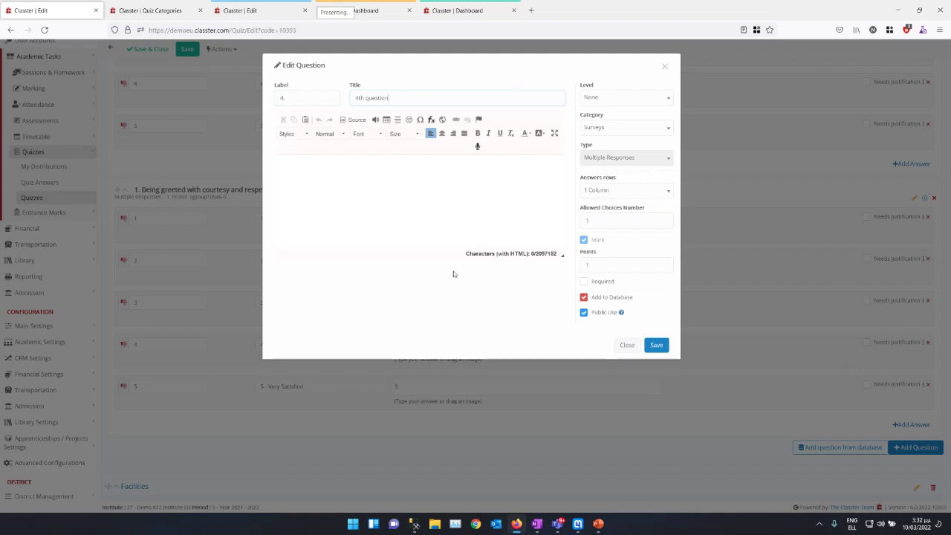
pyautogui.click(584, 297)
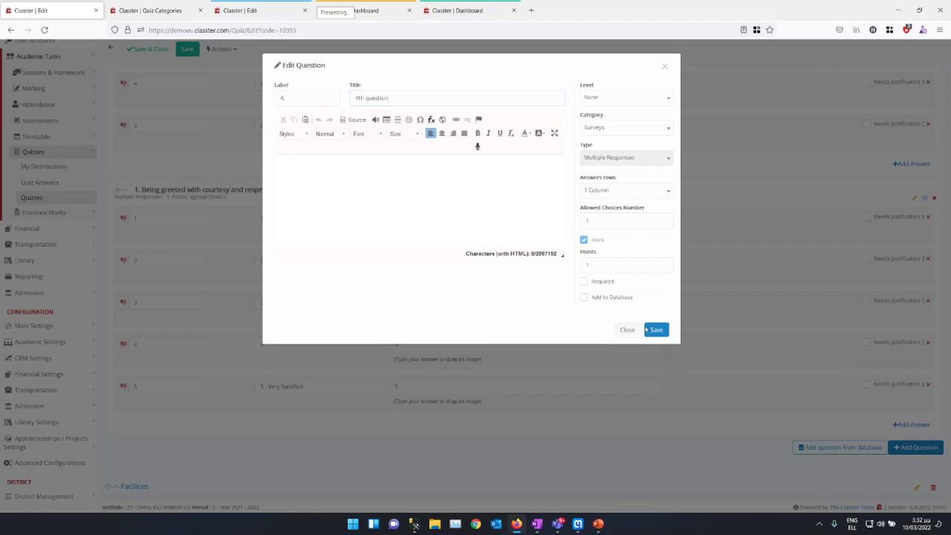
pyautogui.click(658, 331)
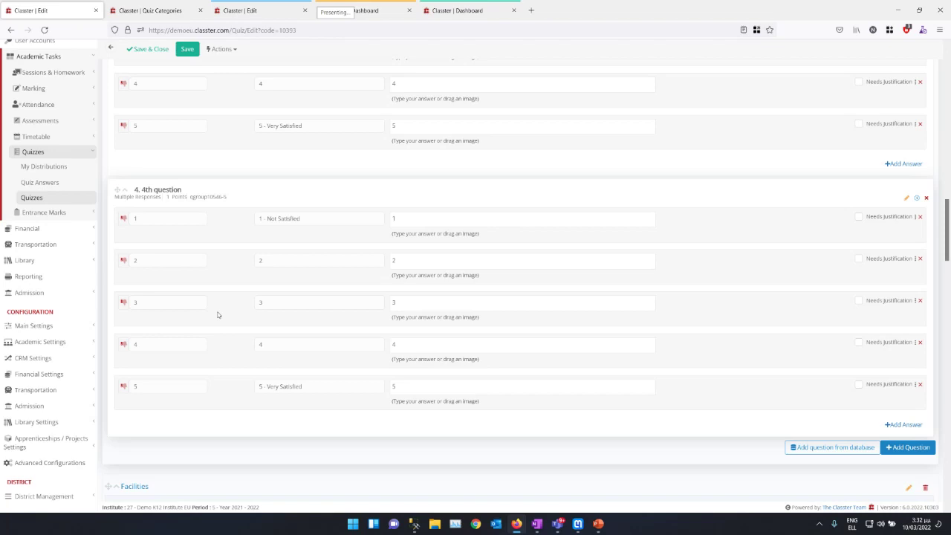
pyautogui.scroll(10, 272, 272)
pyautogui.scroll(-8, 272, 274)
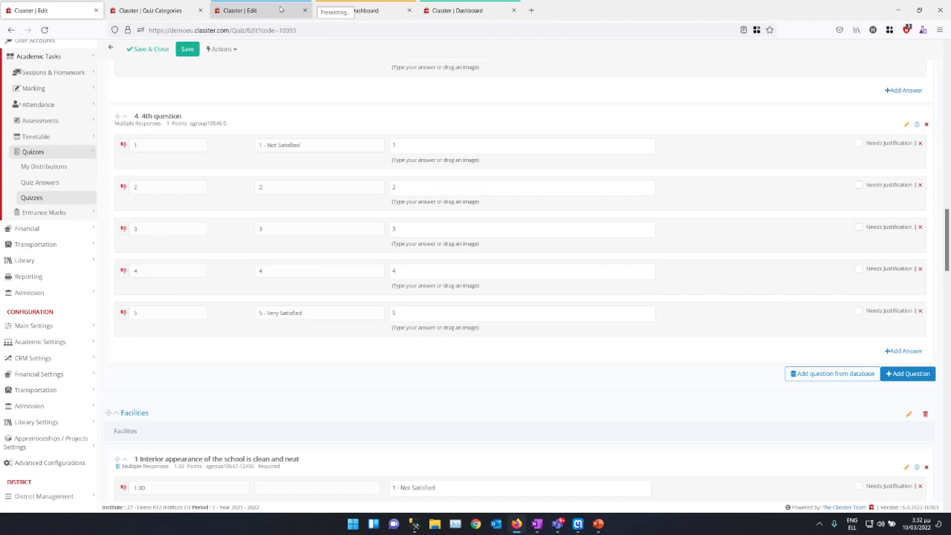
pyautogui.scroll(10, 397, 199)
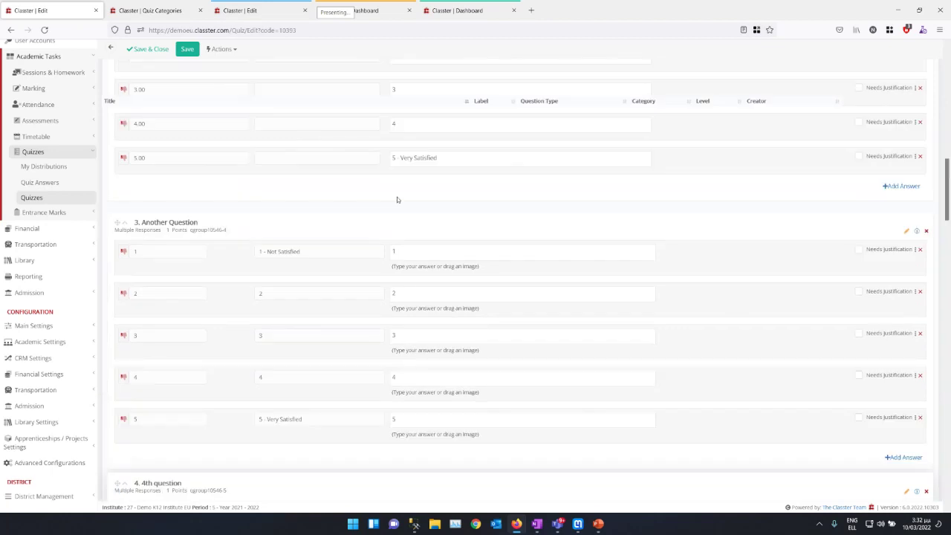
pyautogui.scroll(5, 376, 169)
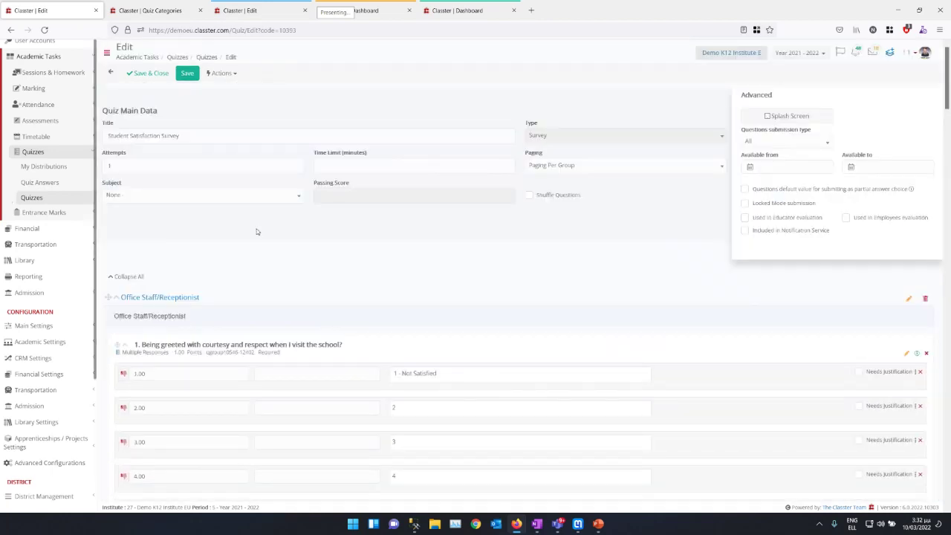
# Step: Save and close the survey, then preview its questions from the Quizzes list
pyautogui.click(232, 75)
pyautogui.click(141, 74)
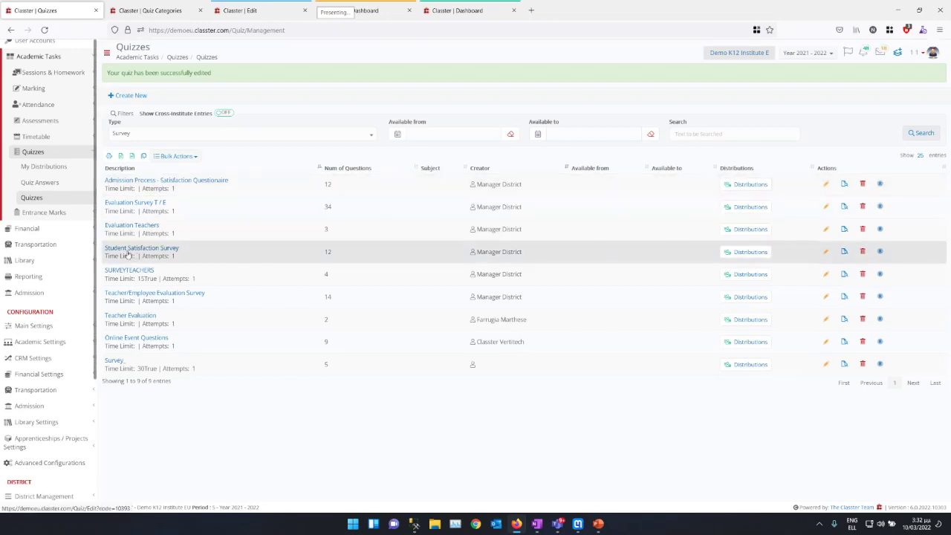
pyautogui.click(843, 251)
pyautogui.scroll(-5, 365, 208)
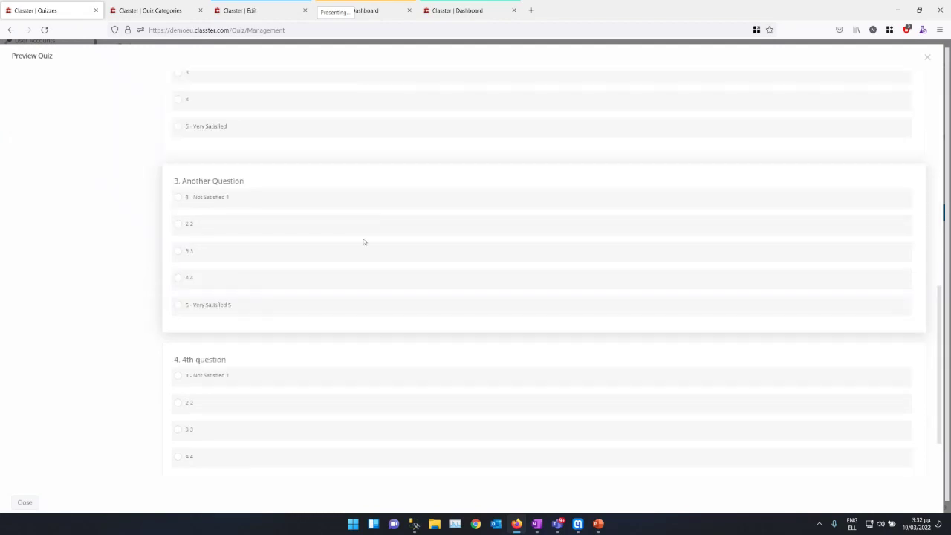
pyautogui.click(928, 58)
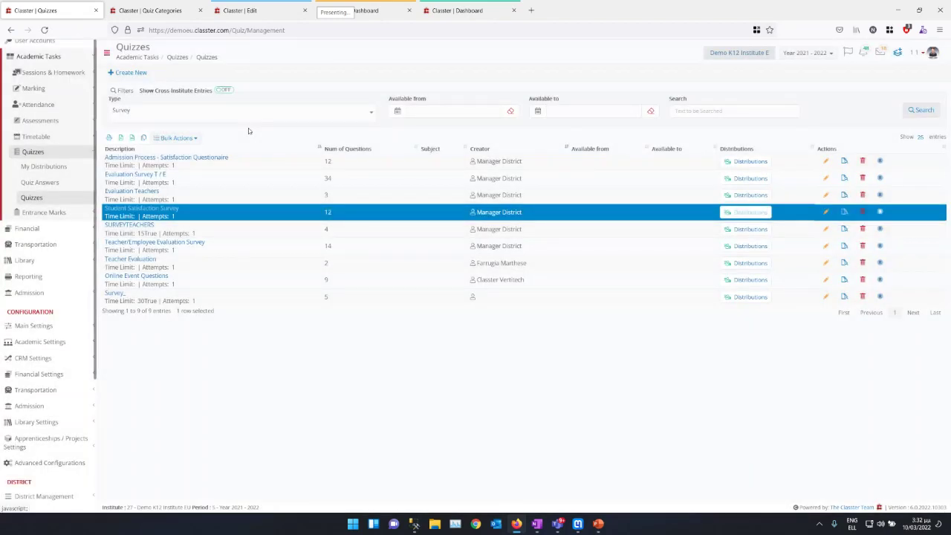
pyautogui.click(161, 110)
# Step: Filter the quizzes list to the Assignment/Test type, run the search and scroll the results
pyautogui.click(161, 110)
pyautogui.click(160, 111)
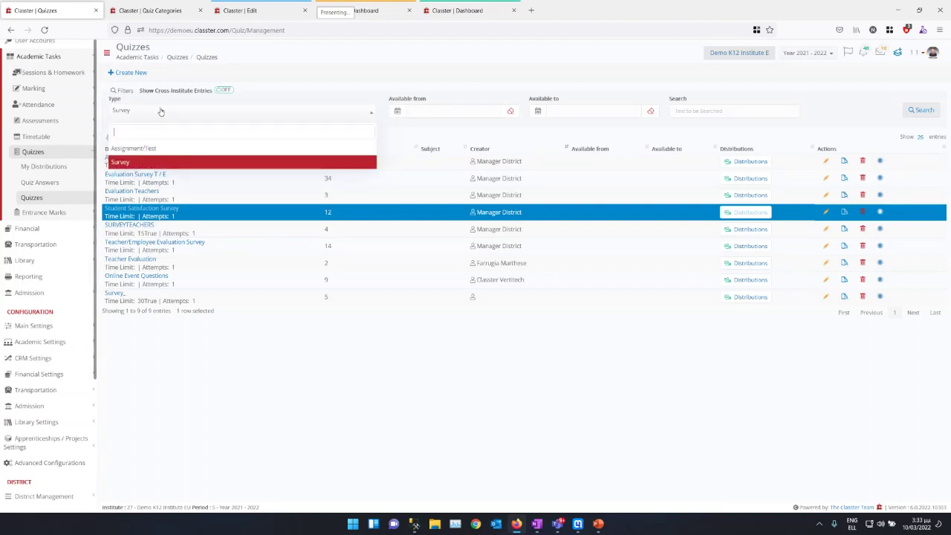
pyautogui.click(147, 148)
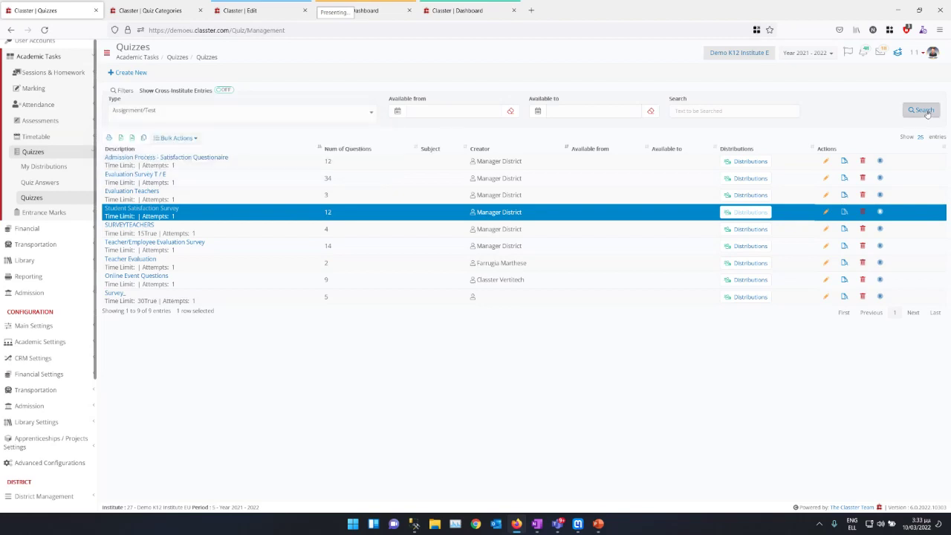
pyautogui.click(921, 110)
pyautogui.scroll(-2, 312, 301)
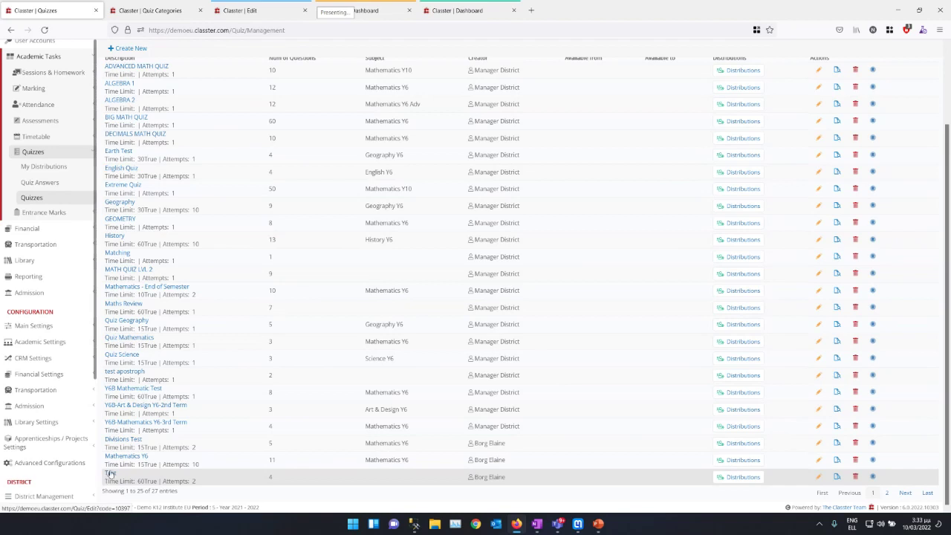
# Step: Set the Test quiz's subject to Mathematics Y10 - Year 10 by searching 'math'
pyautogui.click(736, 445)
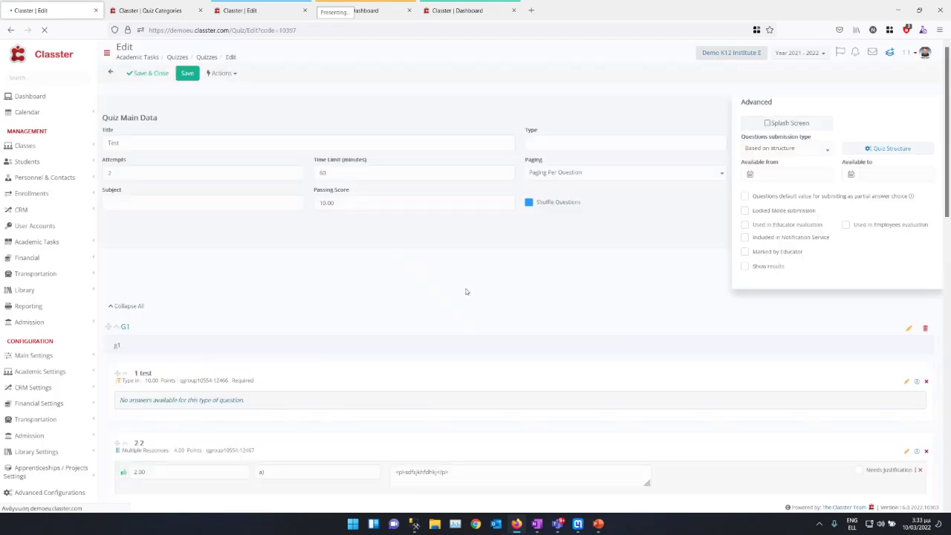
pyautogui.click(185, 195)
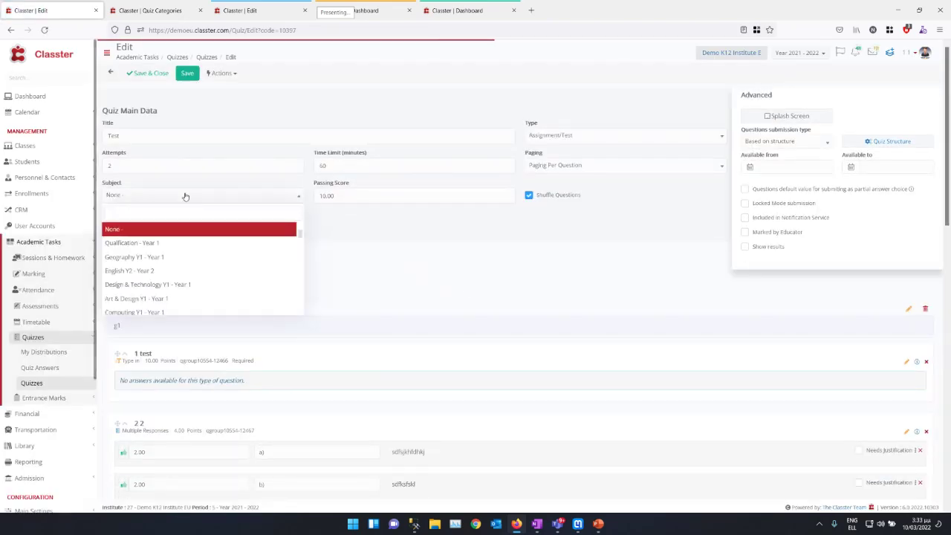
pyautogui.scroll(-5, 168, 267)
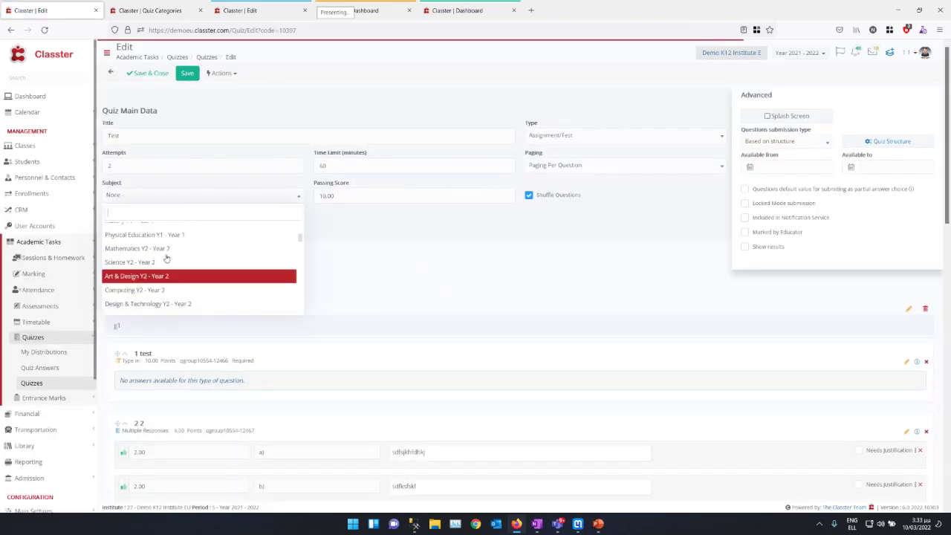
pyautogui.write('math')
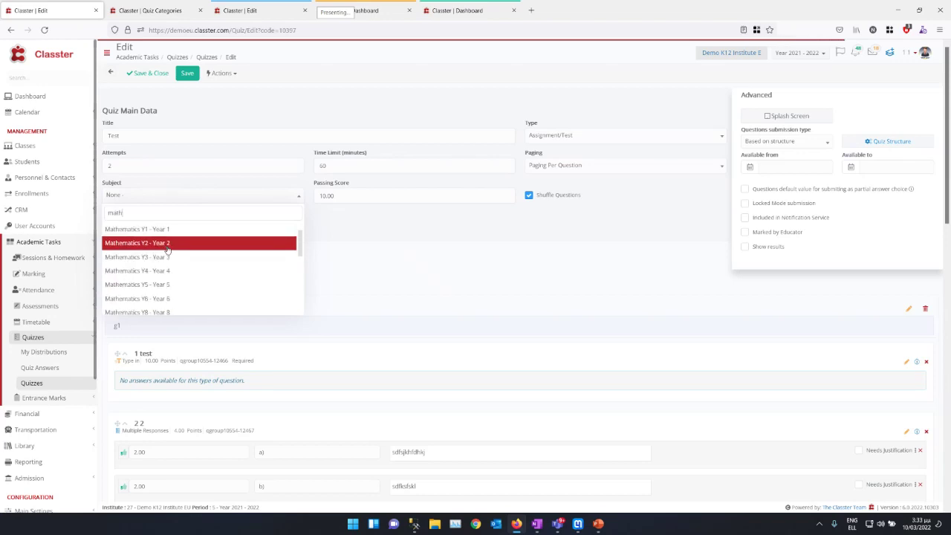
pyautogui.scroll(-2, 178, 272)
pyautogui.click(174, 292)
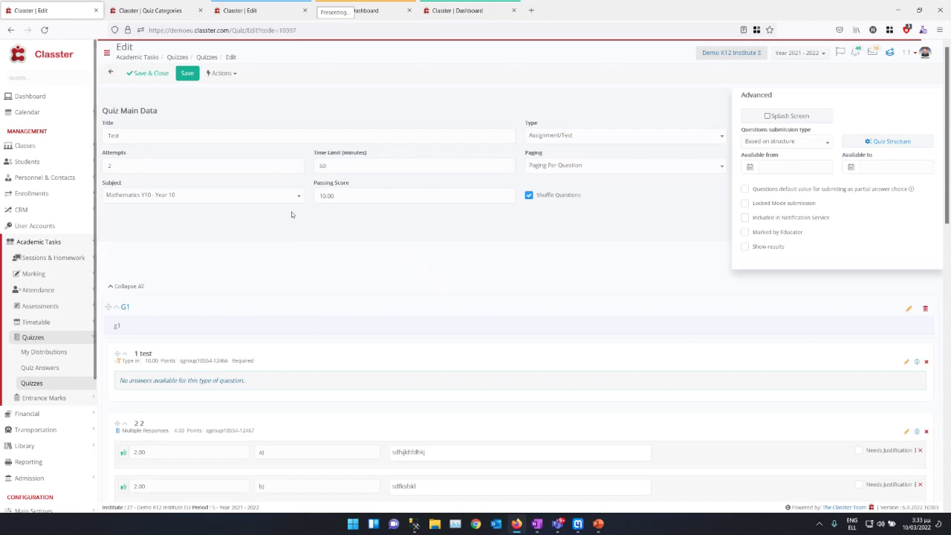
# Step: Check the question submission type choices without changing them, then return to the quizzes list
pyautogui.click(770, 141)
pyautogui.click(768, 141)
pyautogui.click(769, 141)
pyautogui.click(768, 141)
pyautogui.click(769, 141)
pyautogui.click(768, 141)
pyautogui.click(768, 141)
pyautogui.click(767, 141)
pyautogui.click(110, 75)
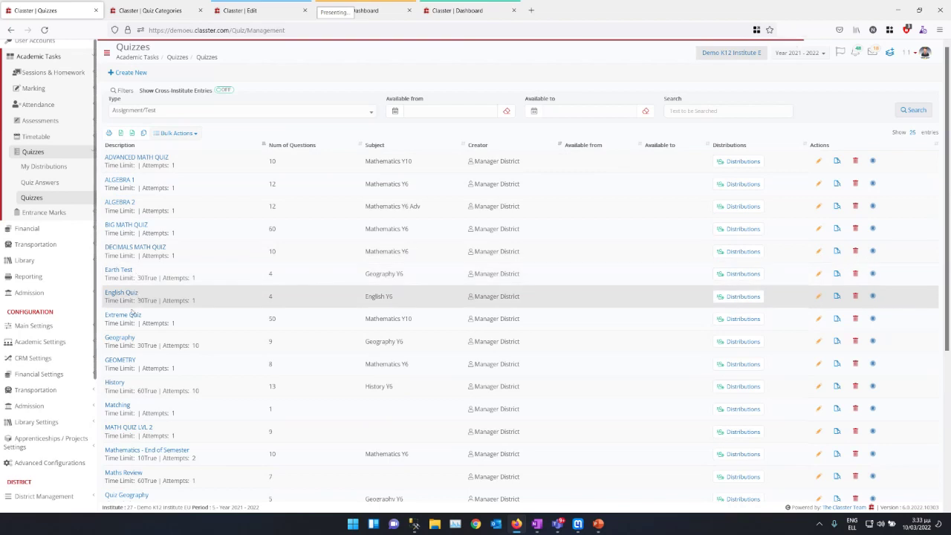
# Step: Open Extreme Quiz's structure and confirm the first row: Math, level One, Section #1
pyautogui.click(818, 318)
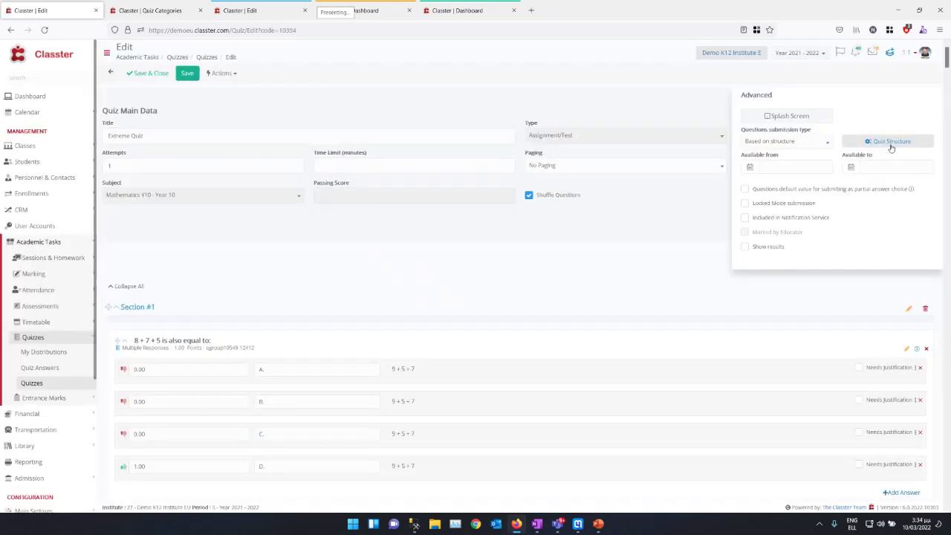
pyautogui.click(891, 146)
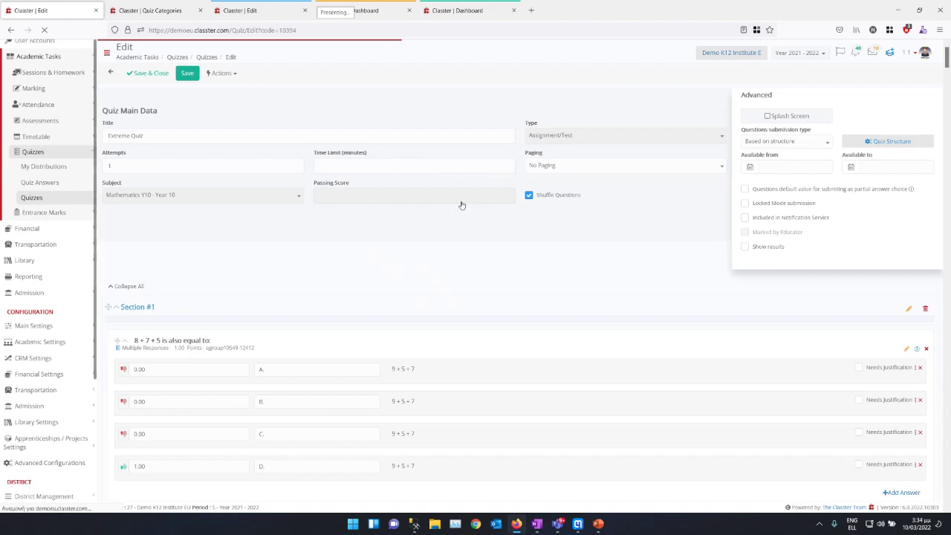
pyautogui.scroll(-3, 802, 140)
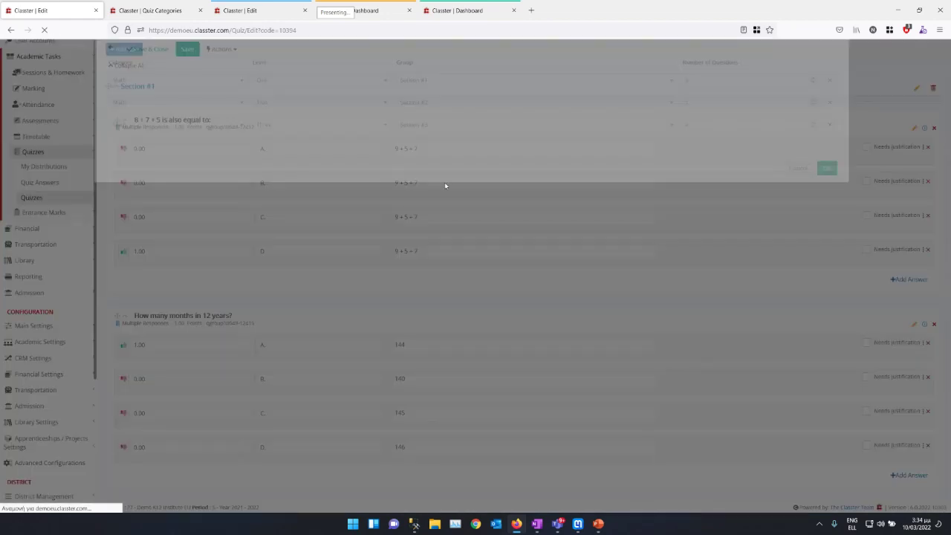
pyautogui.click(122, 115)
pyautogui.click(119, 115)
pyautogui.click(119, 115)
pyautogui.click(120, 116)
pyautogui.click(280, 114)
pyautogui.click(282, 114)
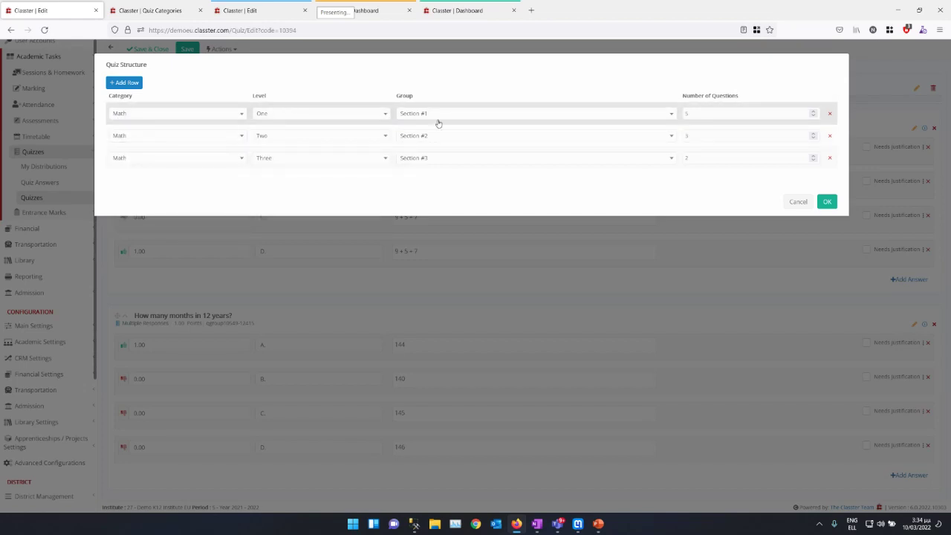
pyautogui.click(437, 116)
pyautogui.click(435, 115)
# Step: Confirm rows two (Math, level Two) and three (Math), then cancel the structure unchanged
pyautogui.click(136, 138)
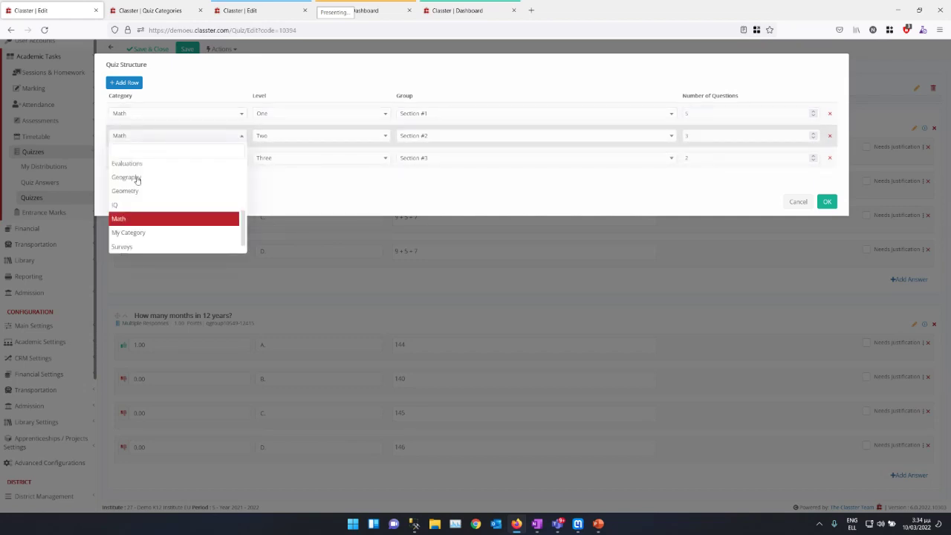
pyautogui.click(126, 220)
pyautogui.click(277, 141)
pyautogui.click(275, 143)
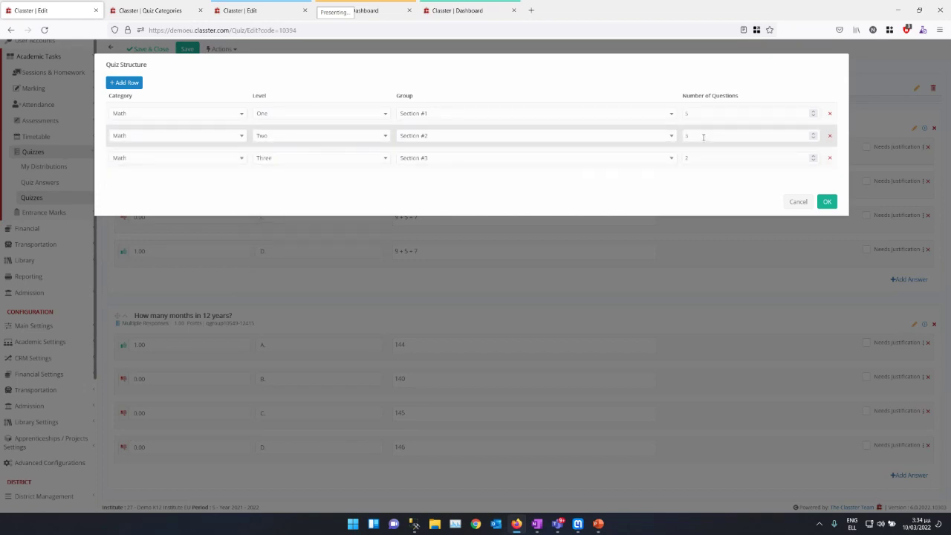
pyautogui.click(126, 159)
pyautogui.click(131, 159)
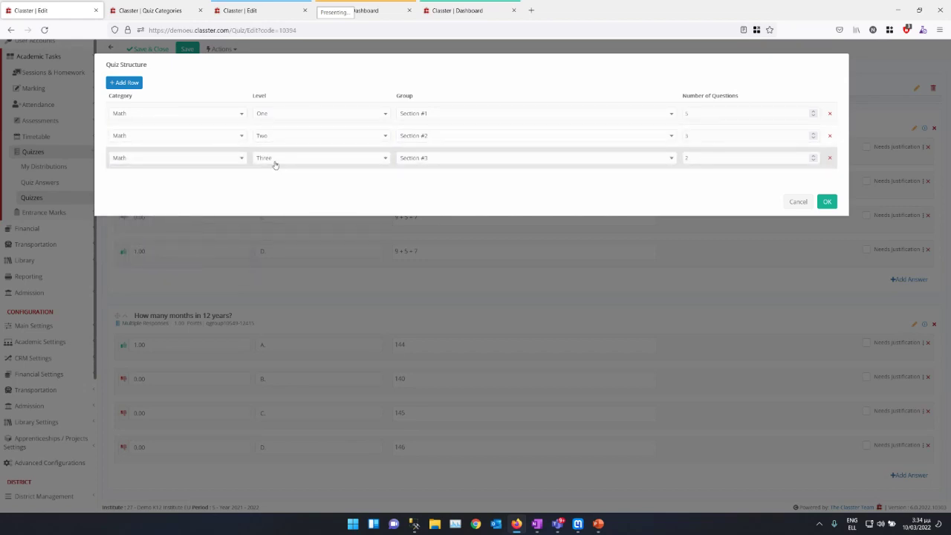
pyautogui.click(796, 201)
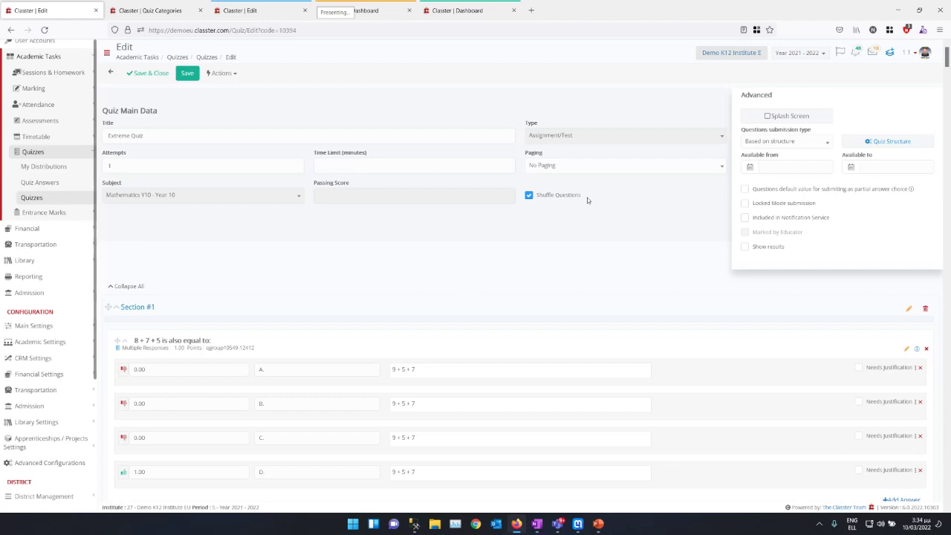
# Step: Review the '8 + 7 + 5 is also equal to:' question settings unsaved, then go to Quiz Categories
pyautogui.click(906, 350)
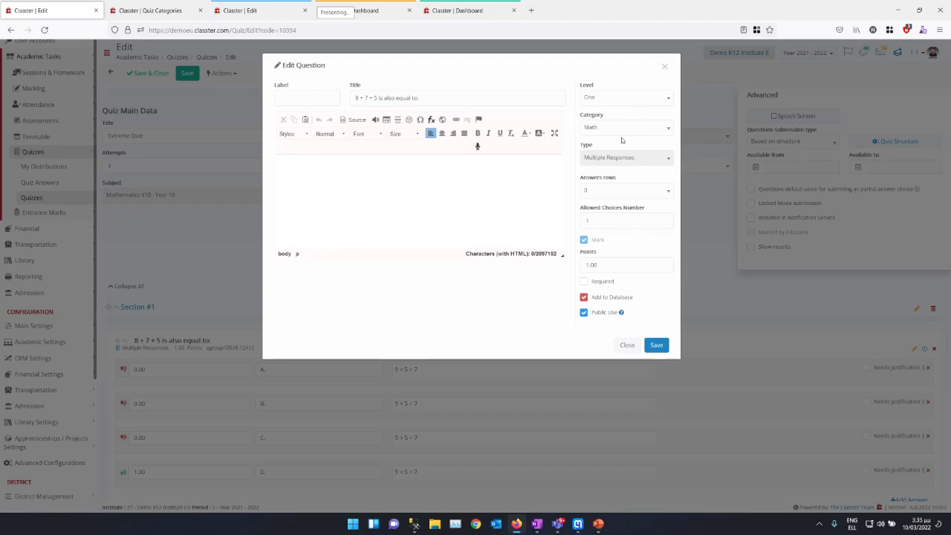
pyautogui.click(623, 345)
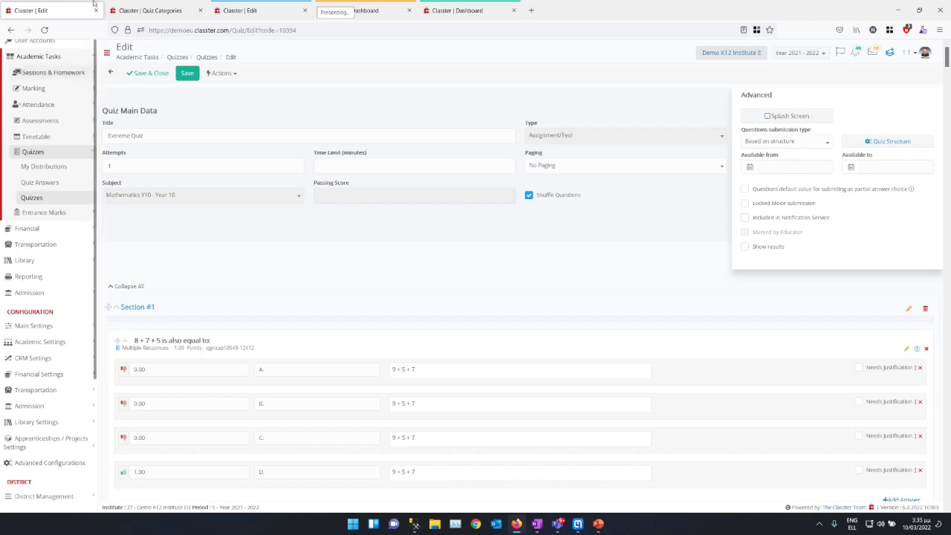
pyautogui.click(152, 10)
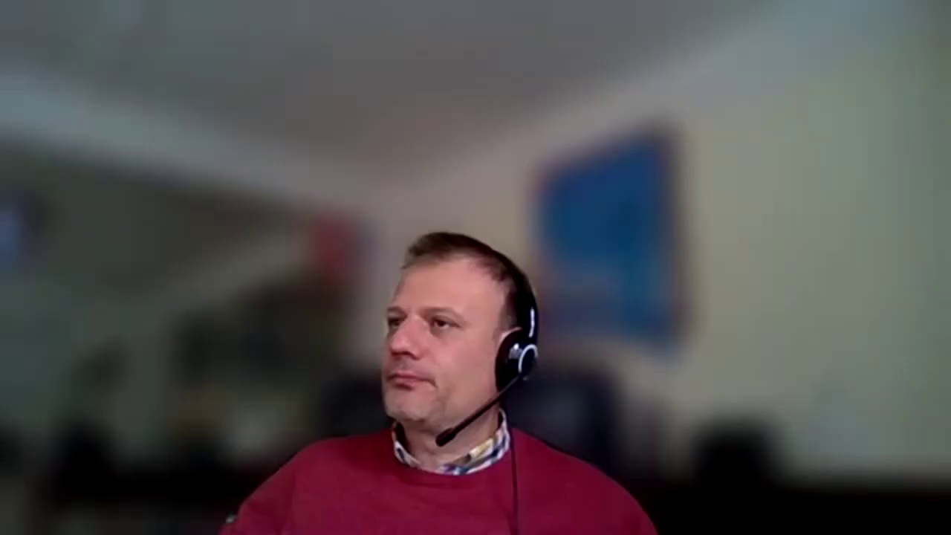
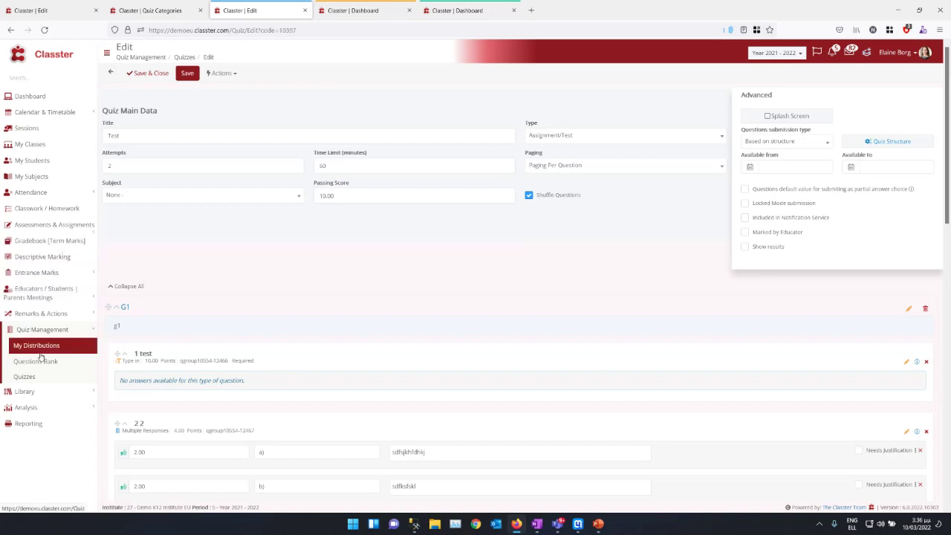
# Step: Search the Quizzes list, open ADVANCED MATH QUIZ's distributions, and start a new distribution
pyautogui.click(24, 376)
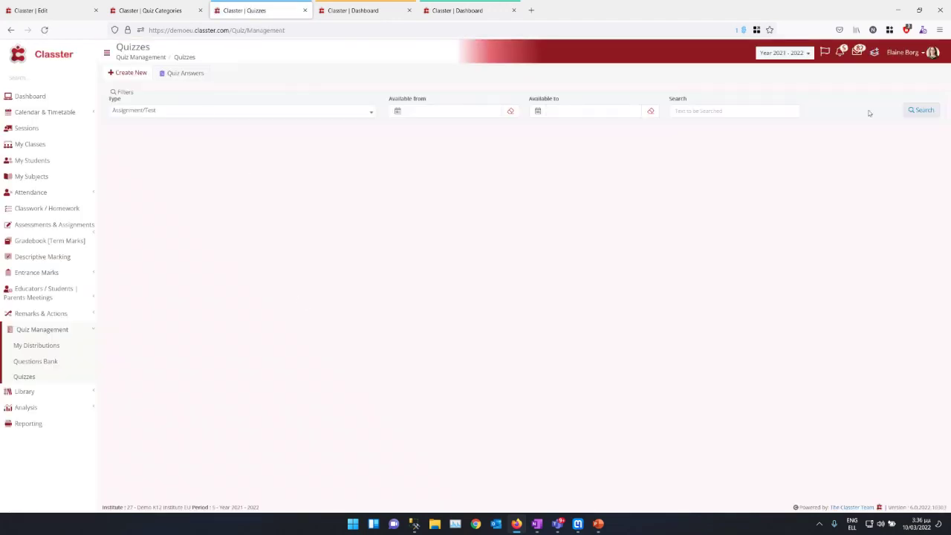
pyautogui.click(919, 110)
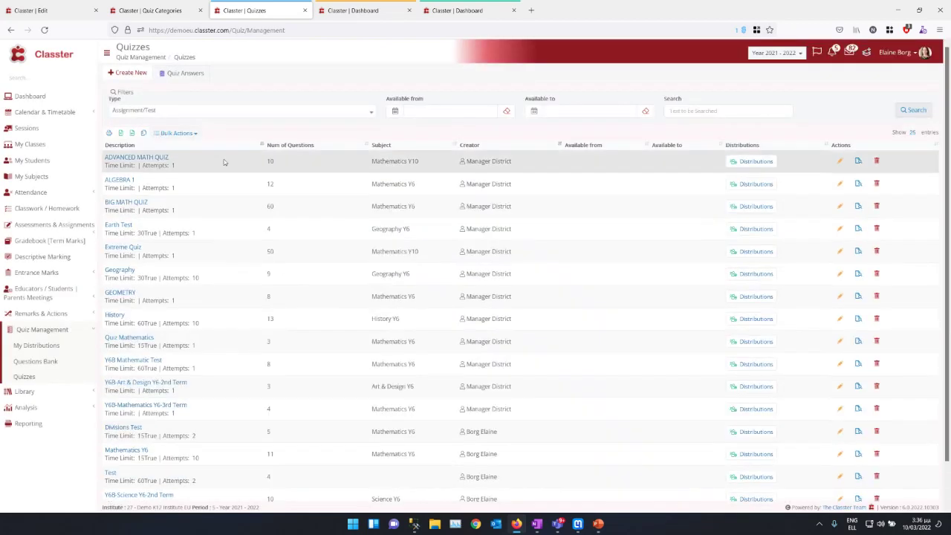
pyautogui.click(752, 162)
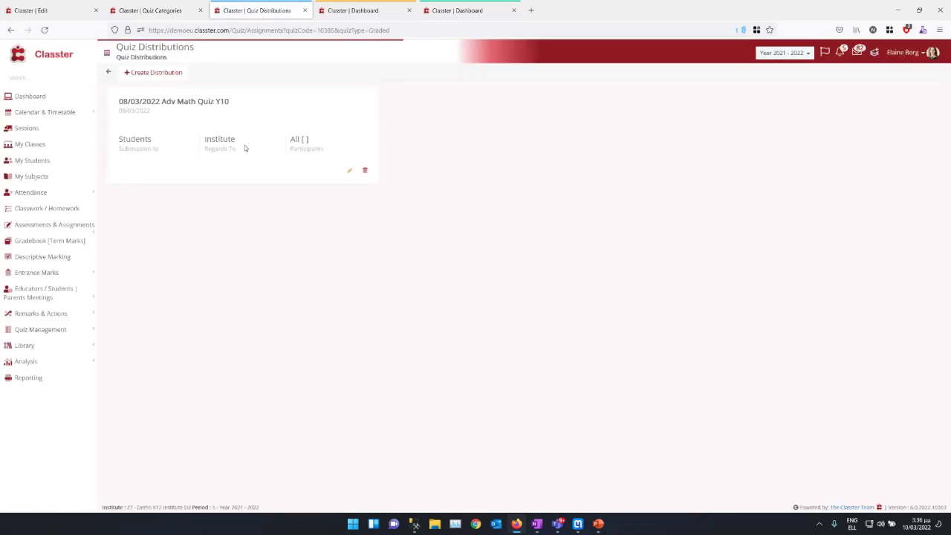
pyautogui.click(146, 72)
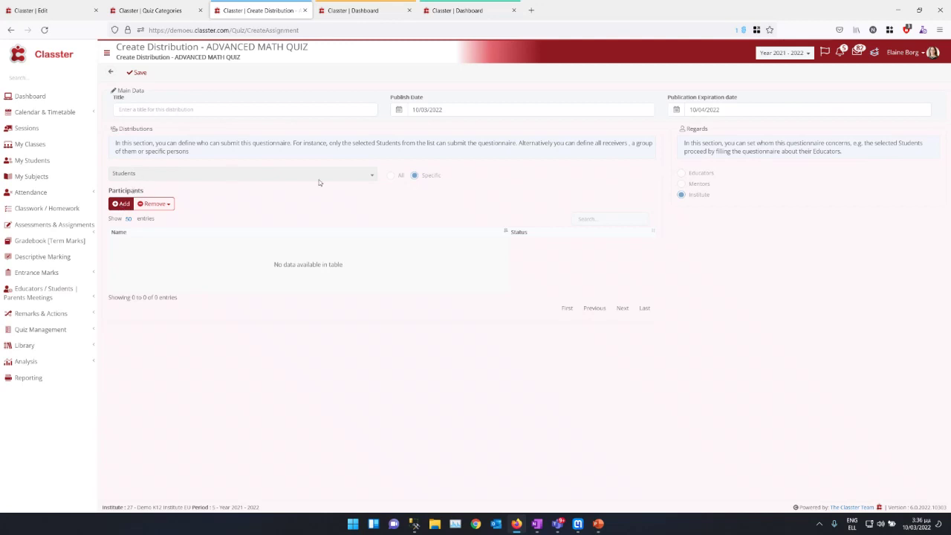
# Step: List participant students filtered by Year 10, class Y10B and Mathematics Y10
pyautogui.click(130, 206)
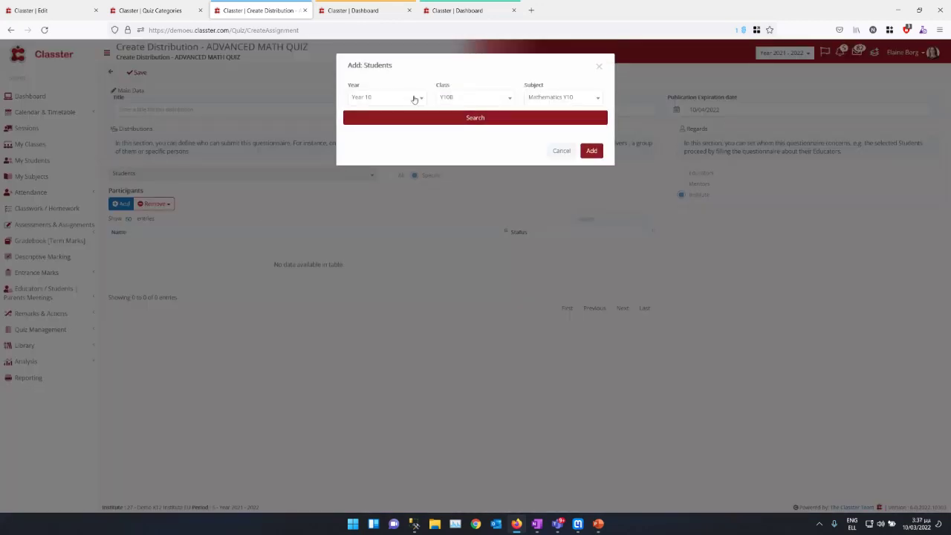
pyautogui.click(531, 98)
pyautogui.click(533, 97)
pyautogui.click(540, 96)
pyautogui.click(543, 97)
pyautogui.click(400, 98)
pyautogui.click(398, 100)
pyautogui.click(413, 119)
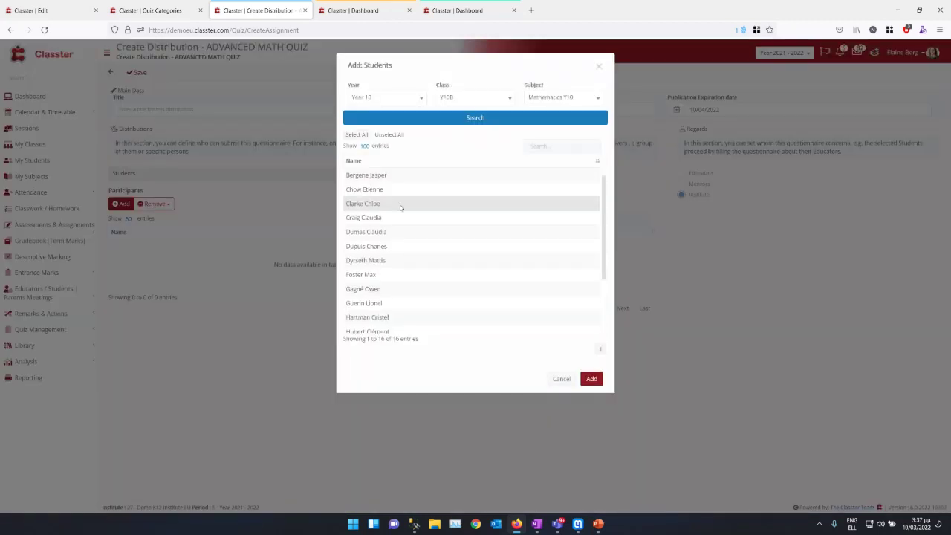
# Step: Select three students, cancel adding them, and go back to the Quizzes list
pyautogui.click(399, 204)
pyautogui.click(395, 260)
pyautogui.click(395, 316)
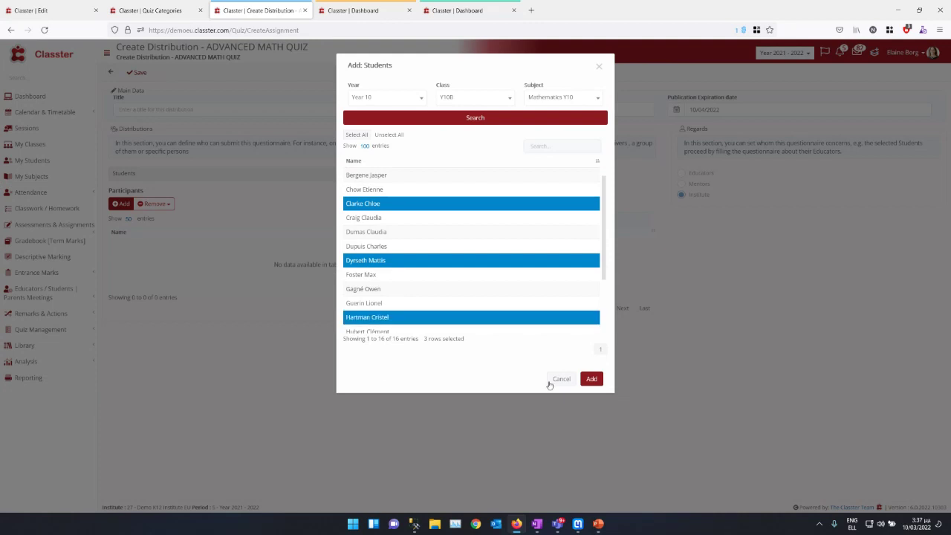
pyautogui.click(559, 379)
pyautogui.click(110, 72)
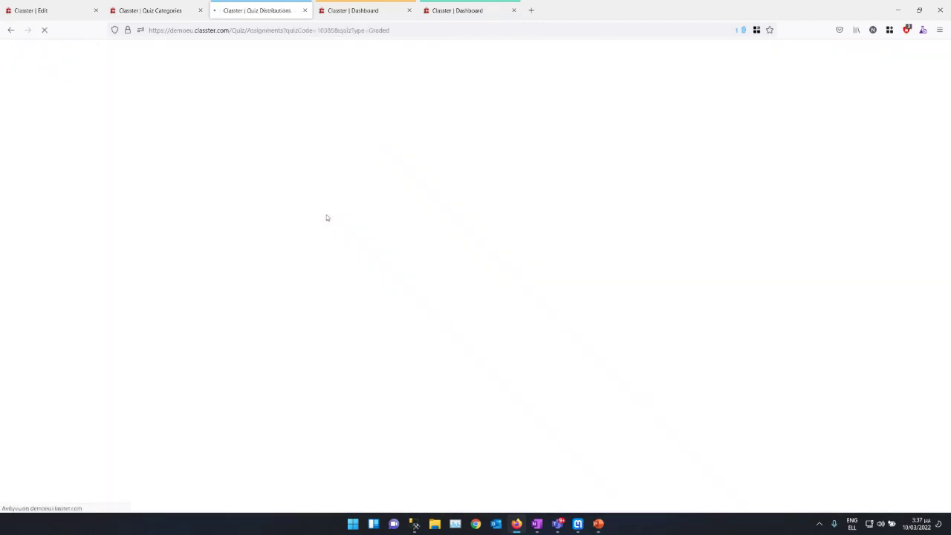
pyautogui.click(108, 72)
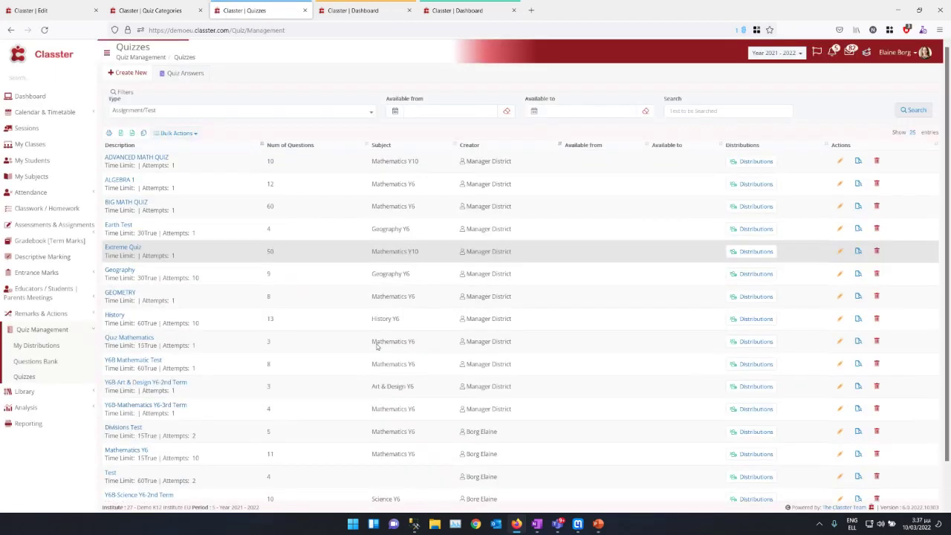
# Step: Start a new distribution for the Test quiz
pyautogui.click(297, 473)
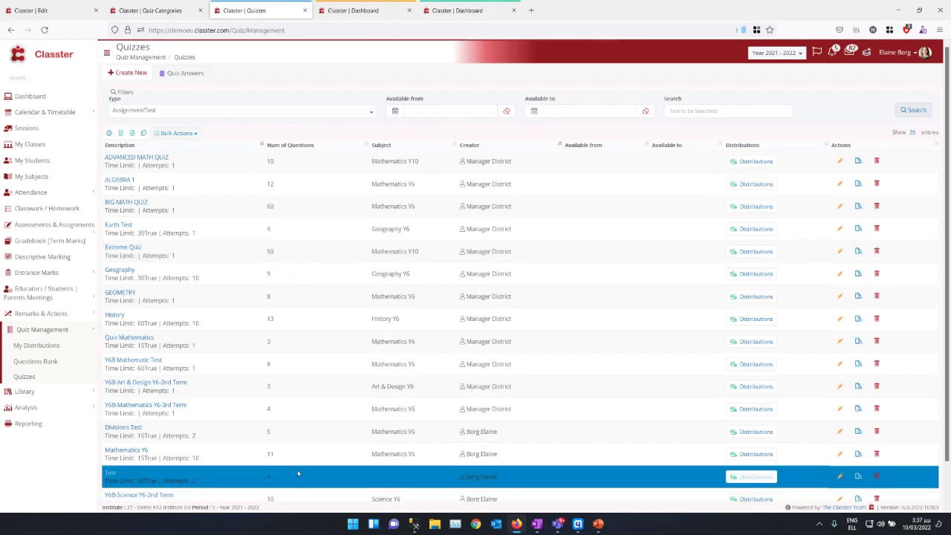
pyautogui.click(706, 464)
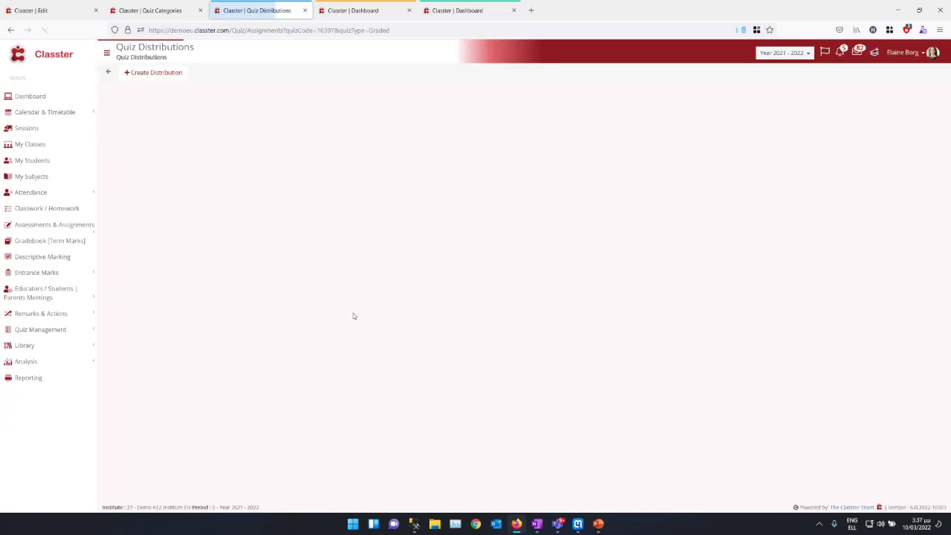
pyautogui.click(152, 72)
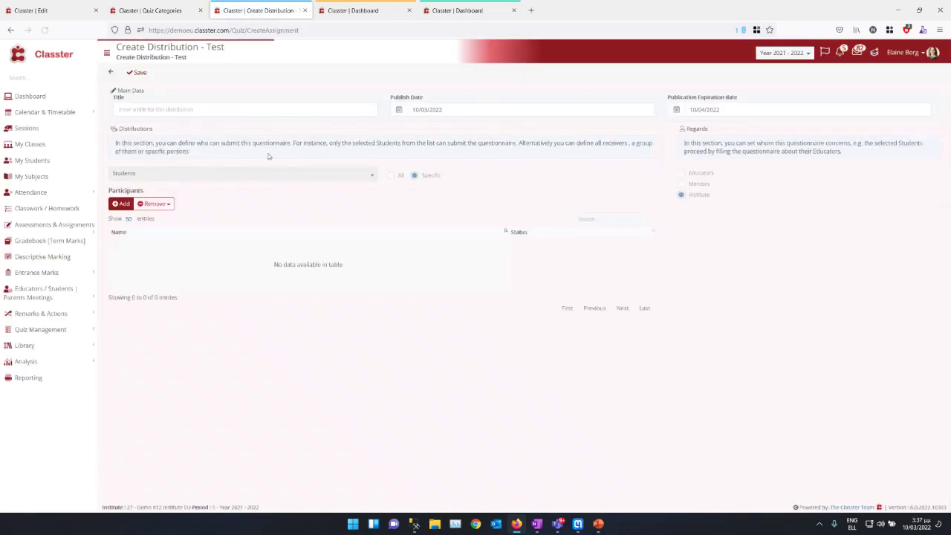
# Step: Search for participant students with the Year filter left at All
pyautogui.click(120, 203)
pyautogui.click(367, 98)
pyautogui.click(369, 97)
pyautogui.click(371, 95)
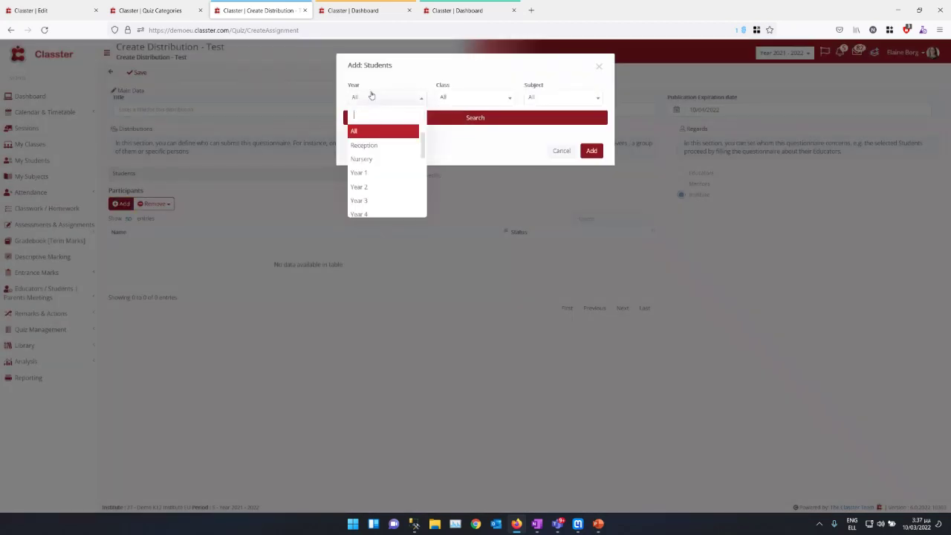
pyautogui.scroll(-2, 360, 186)
pyautogui.scroll(2, 360, 191)
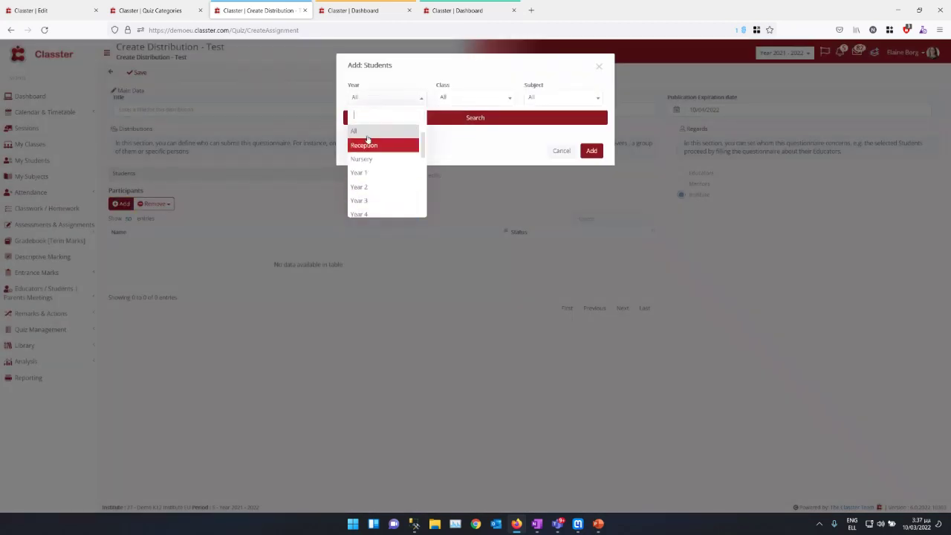
pyautogui.scroll(-4, 366, 139)
pyautogui.scroll(4, 379, 149)
pyautogui.scroll(-2, 384, 167)
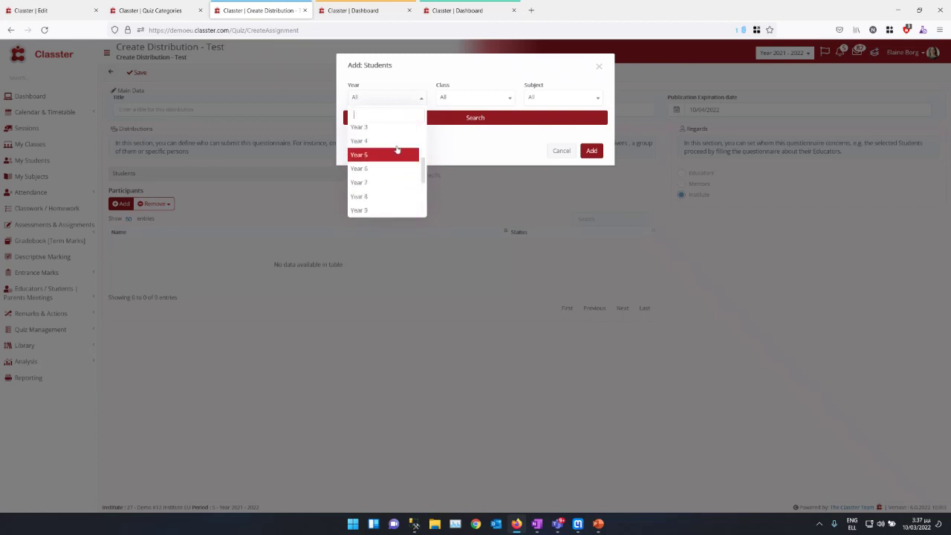
pyautogui.scroll(-3, 398, 172)
pyautogui.scroll(5, 386, 186)
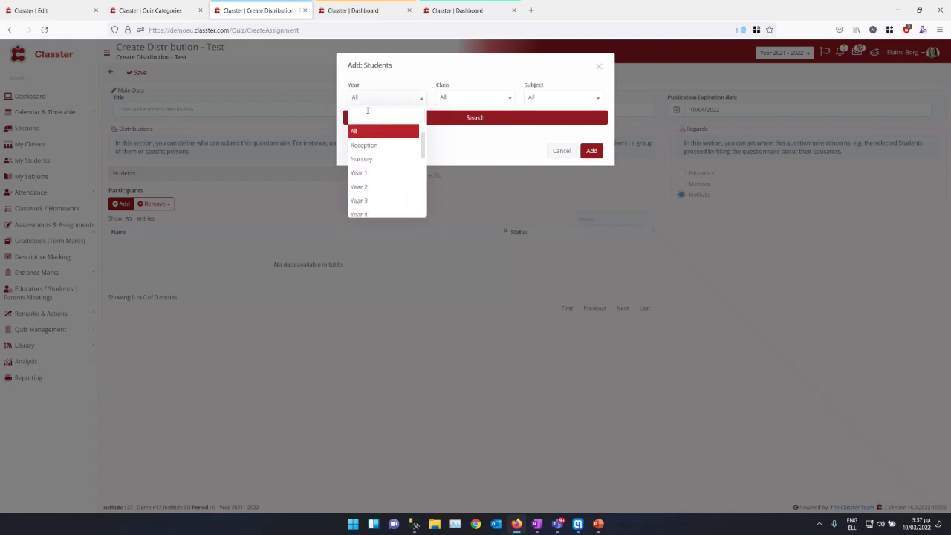
pyautogui.click(406, 98)
pyautogui.click(490, 118)
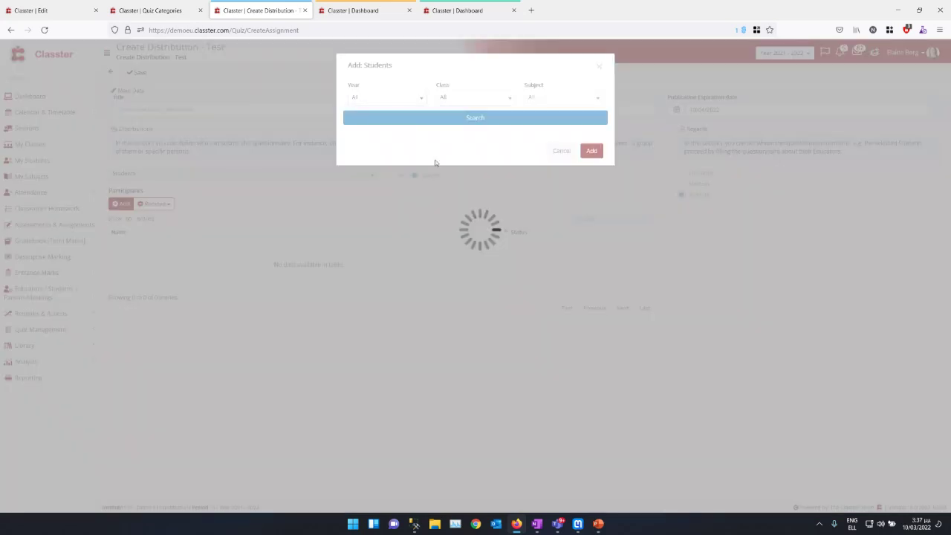
# Step: Add six selected students as participants and return to the Test quiz's distributions
pyautogui.scroll(-5, 444, 213)
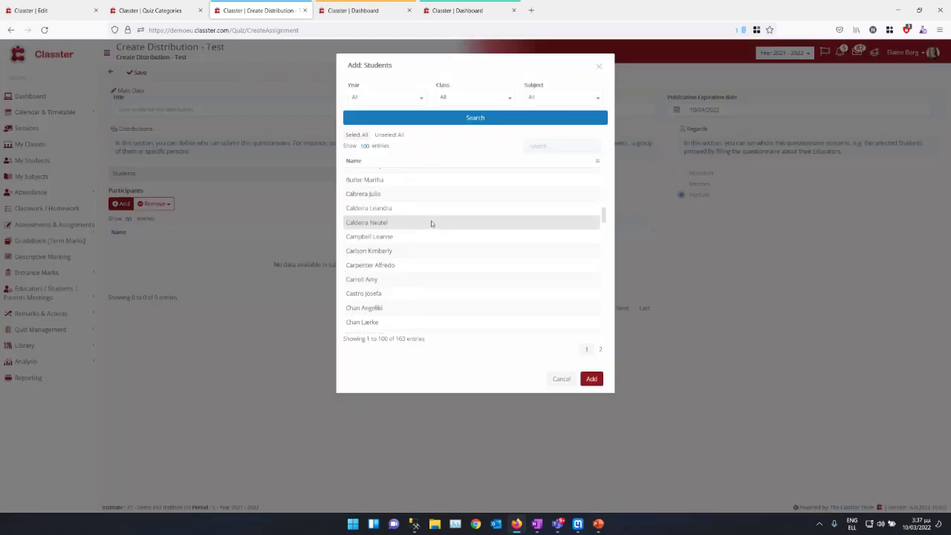
pyautogui.scroll(4, 431, 220)
pyautogui.click(430, 201)
pyautogui.click(432, 187)
pyautogui.click(427, 229)
pyautogui.click(423, 271)
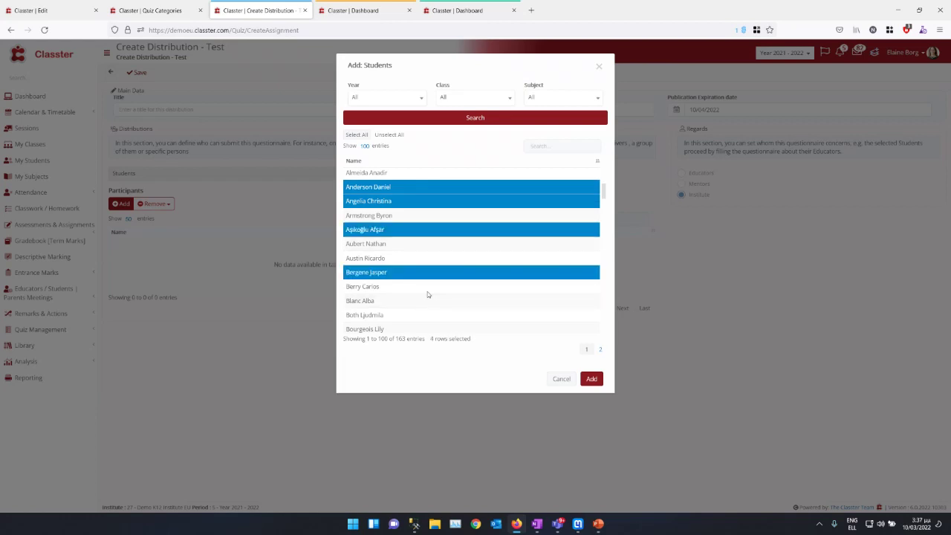
pyautogui.click(439, 243)
pyautogui.click(433, 258)
pyautogui.click(592, 379)
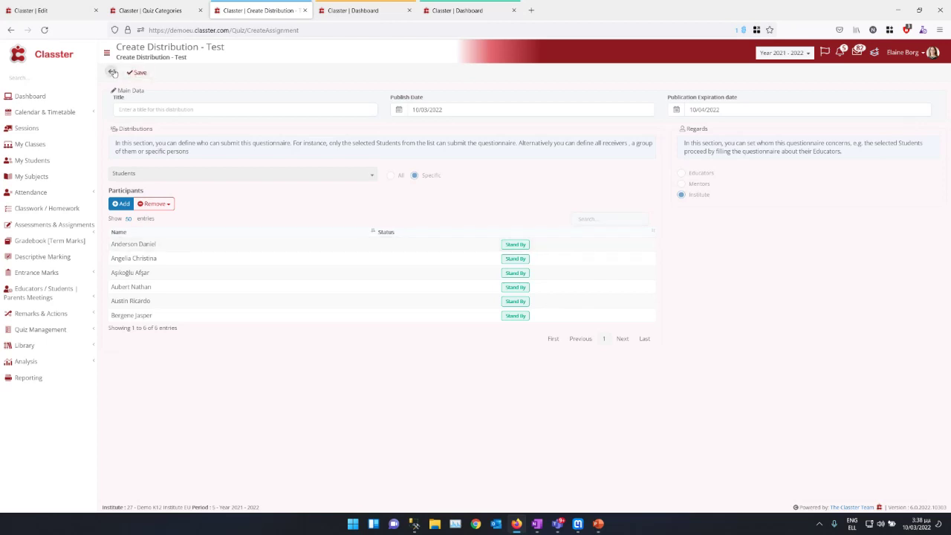
pyautogui.click(113, 73)
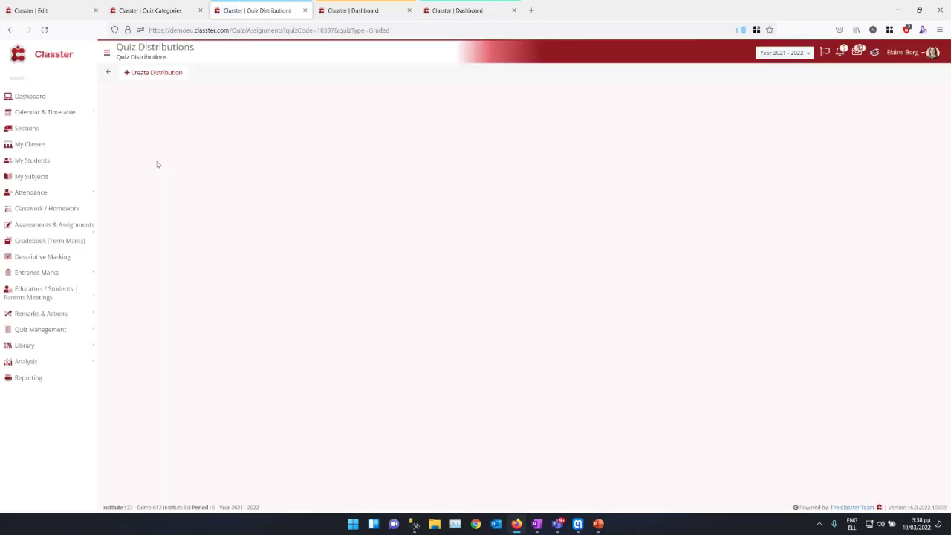
# Step: Create a New Quiz from the Assessments & Assignments Scheduling page
pyautogui.click(81, 231)
pyautogui.click(36, 250)
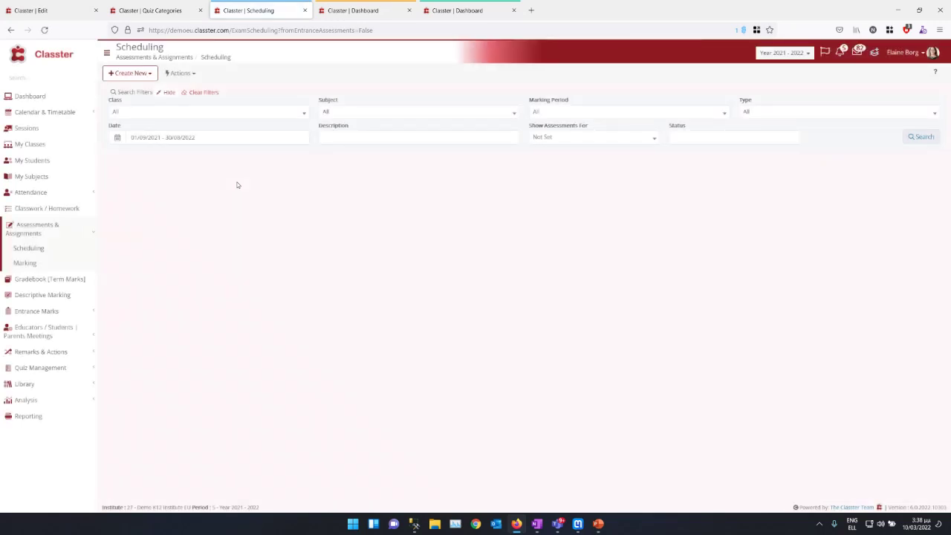
pyautogui.click(125, 73)
pyautogui.click(130, 120)
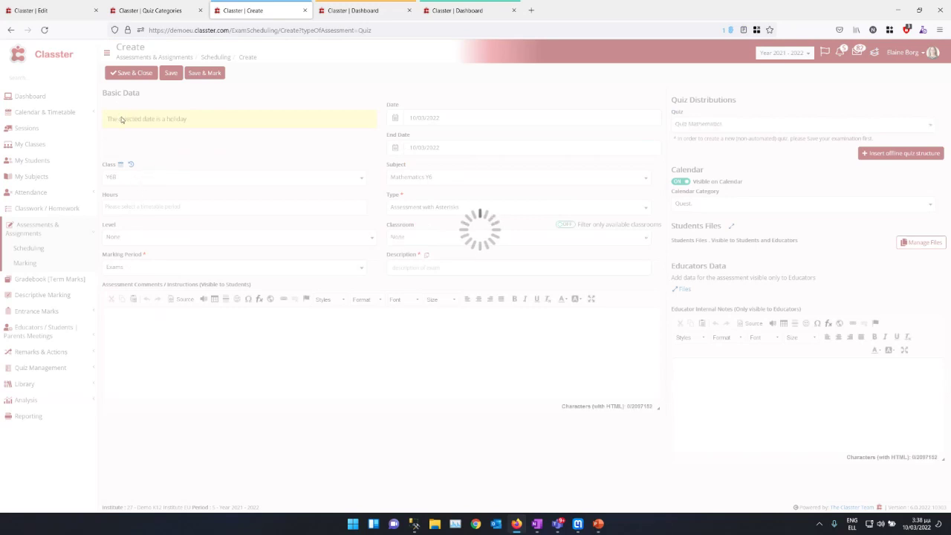
# Step: Schedule the quiz 01/03/2022–31/03/2022 for class Y10B, 08:00-09:00 period, assessment type Quiz
pyautogui.click(465, 116)
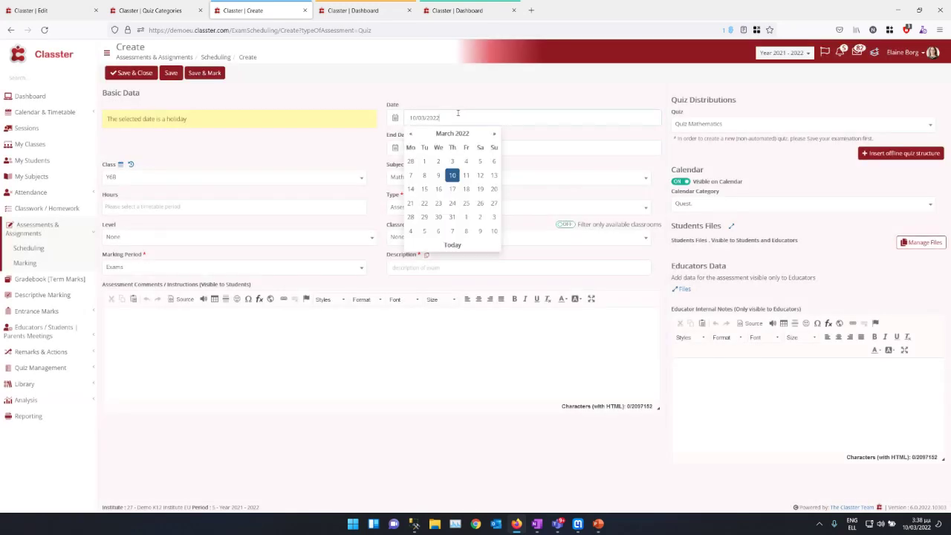
pyautogui.click(424, 161)
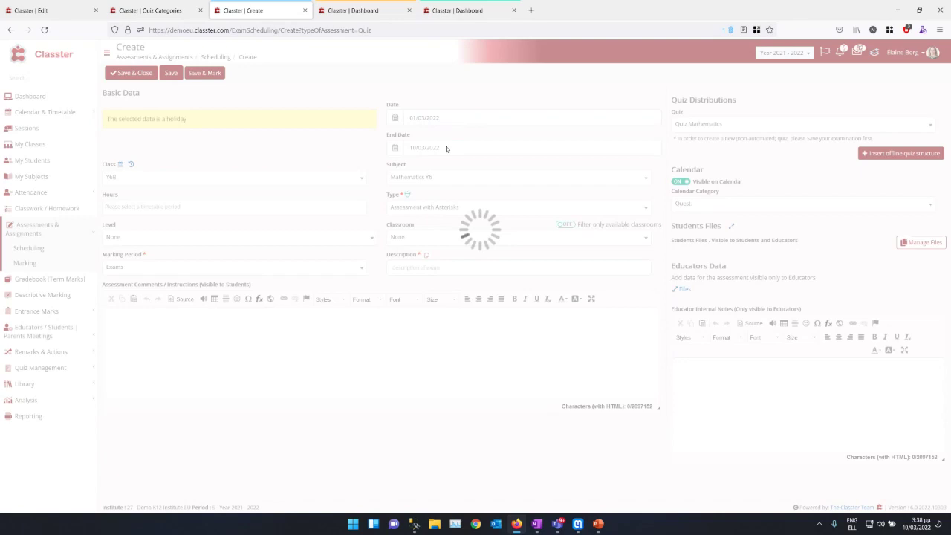
pyautogui.click(446, 147)
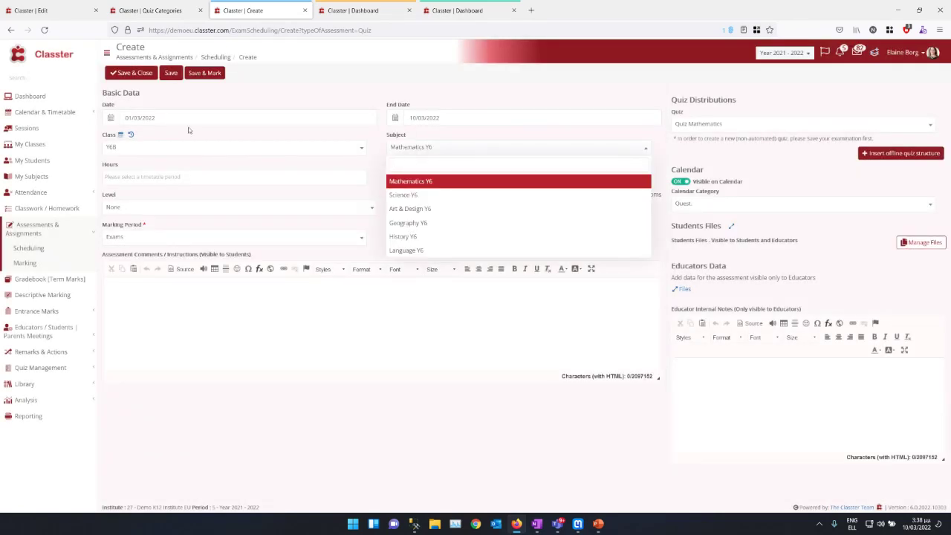
pyautogui.click(441, 121)
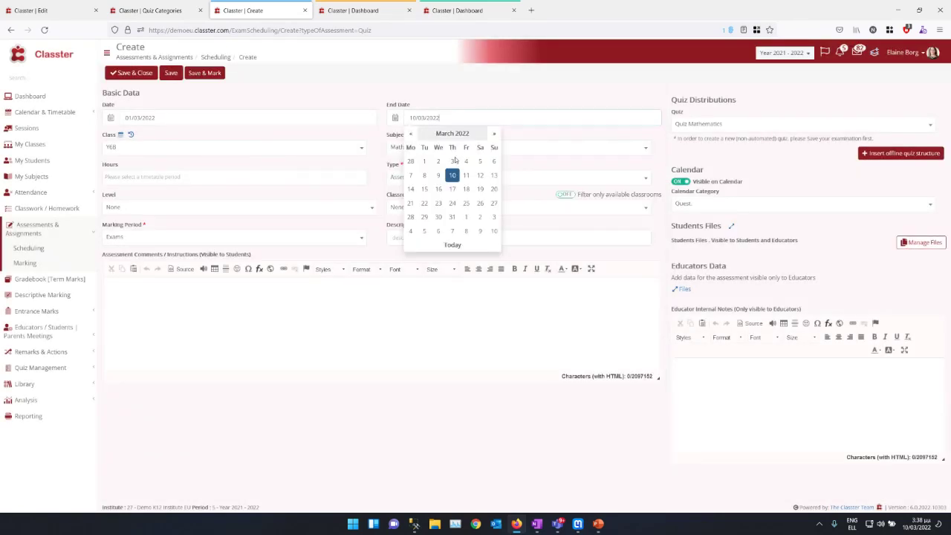
pyautogui.click(452, 216)
pyautogui.click(154, 148)
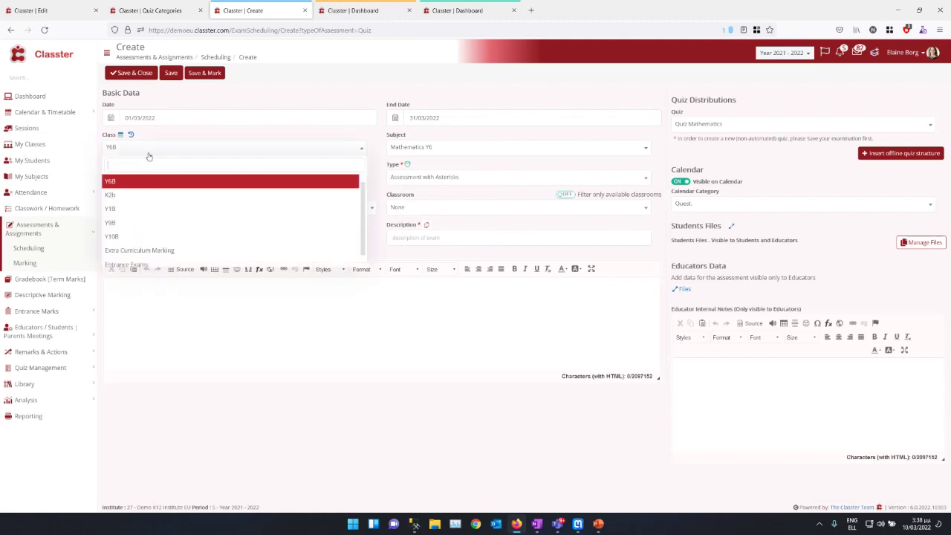
pyautogui.click(130, 238)
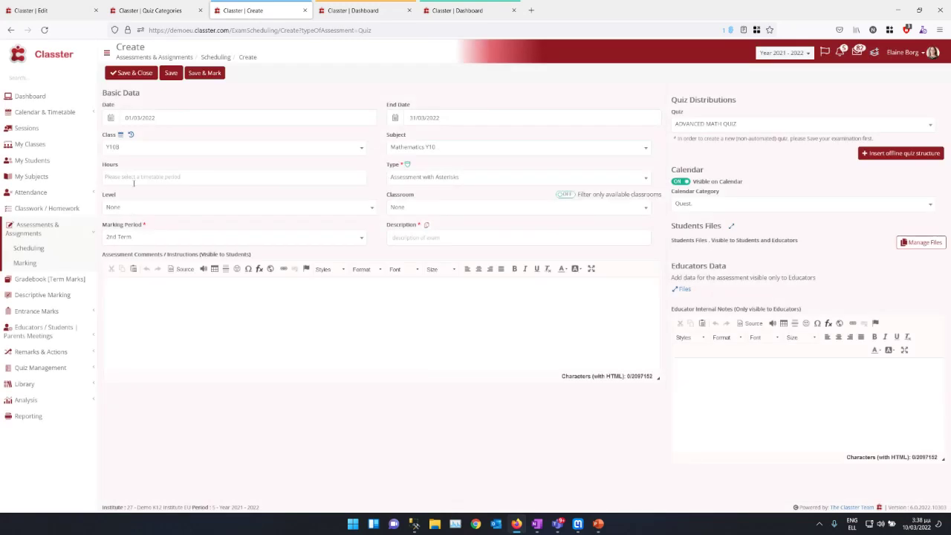
pyautogui.click(135, 178)
pyautogui.click(129, 191)
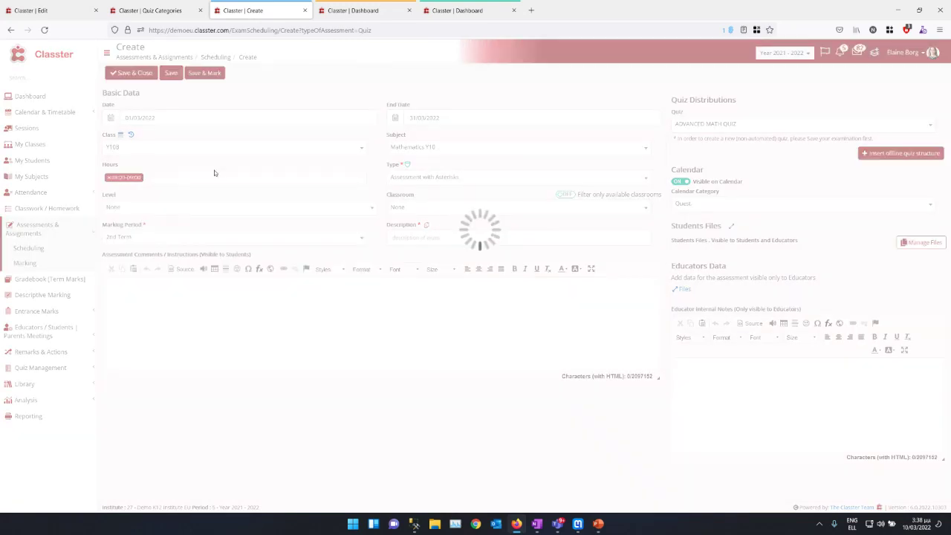
pyautogui.click(424, 178)
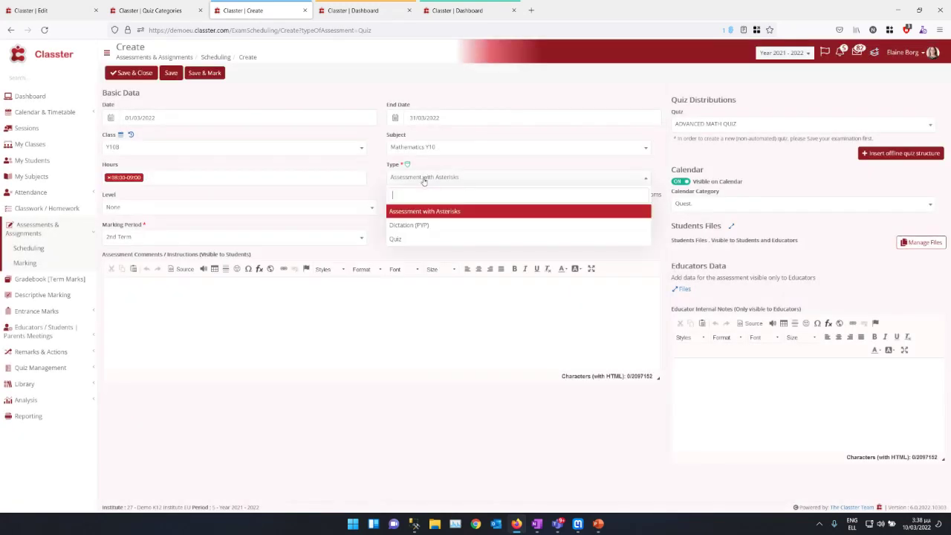
pyautogui.click(411, 239)
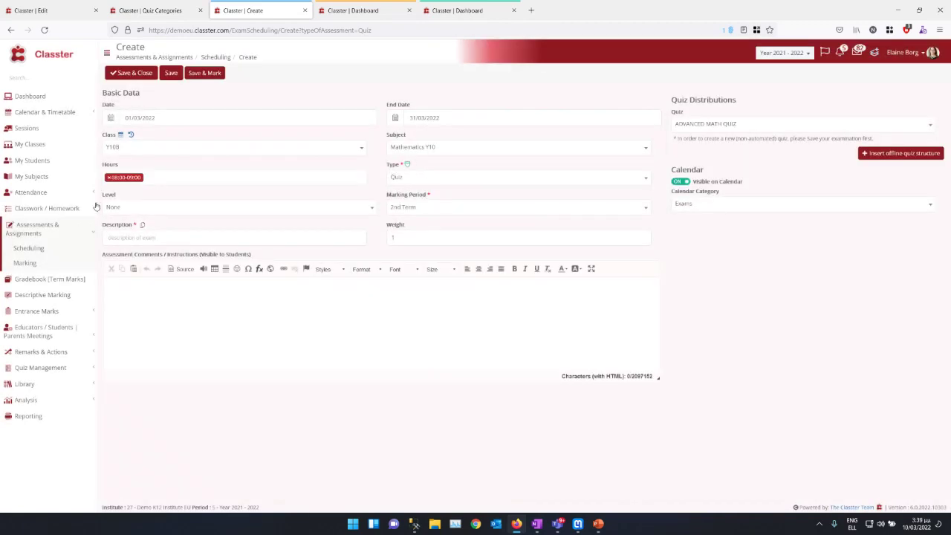
# Step: Leave the level as None and set Extreme Quiz as the distributed quiz
pyautogui.click(176, 206)
pyautogui.click(176, 208)
pyautogui.click(740, 126)
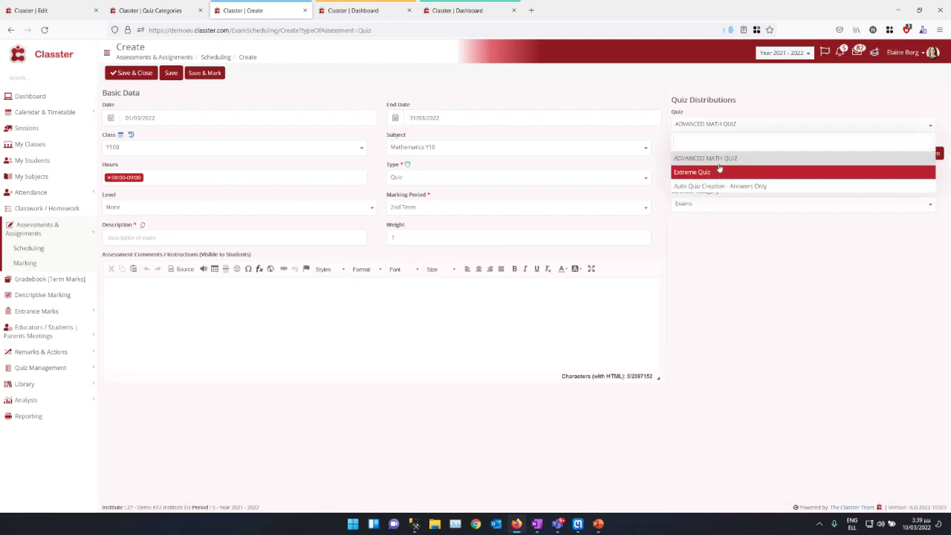
pyautogui.click(722, 159)
pyautogui.click(716, 126)
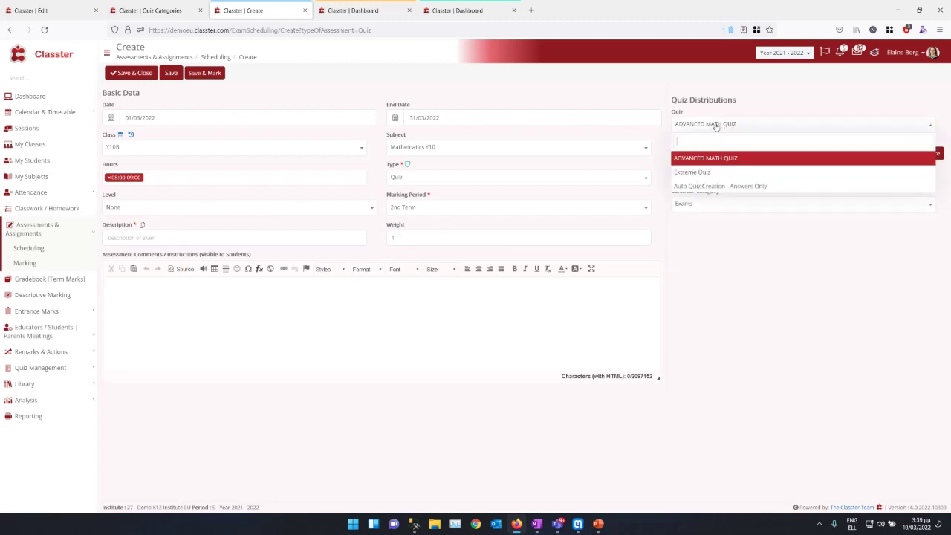
pyautogui.click(716, 127)
pyautogui.click(716, 126)
pyautogui.click(706, 172)
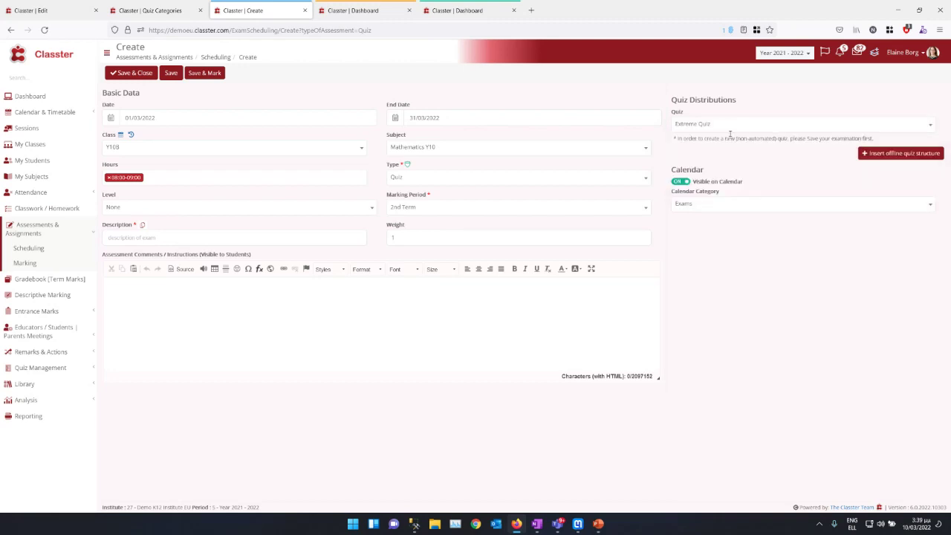
pyautogui.click(280, 312)
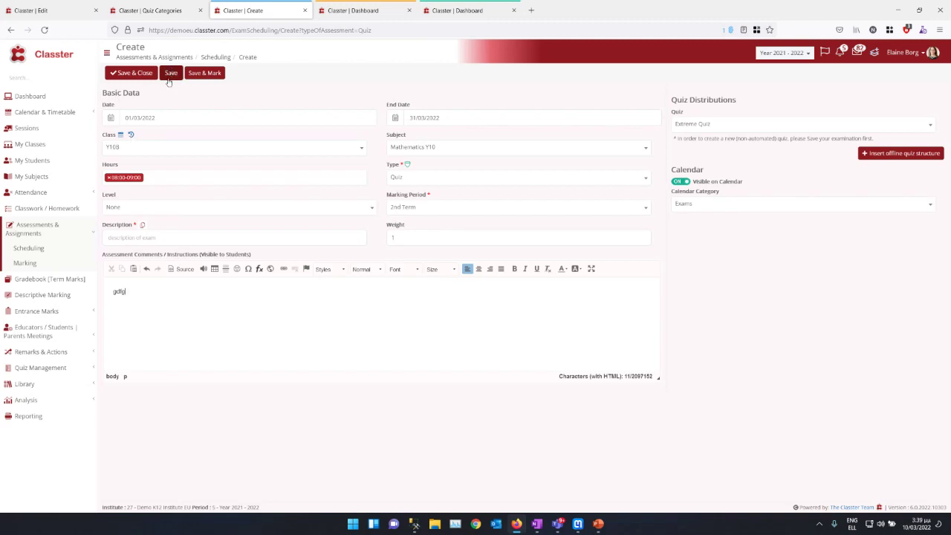
# Step: Enter the required description 'Extreme Quiz Testing for March' and save the quiz assessment
pyautogui.click(171, 75)
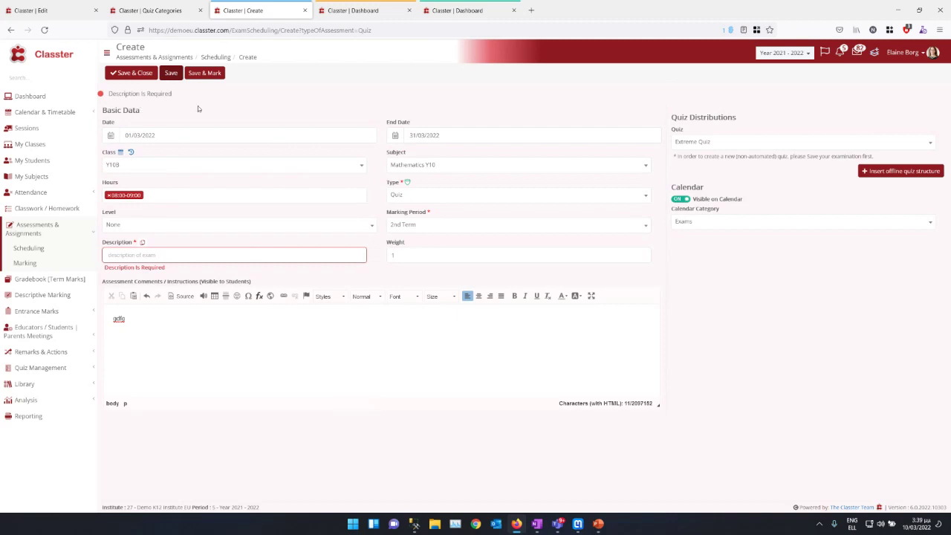
pyautogui.click(152, 253)
pyautogui.write('Extreme')
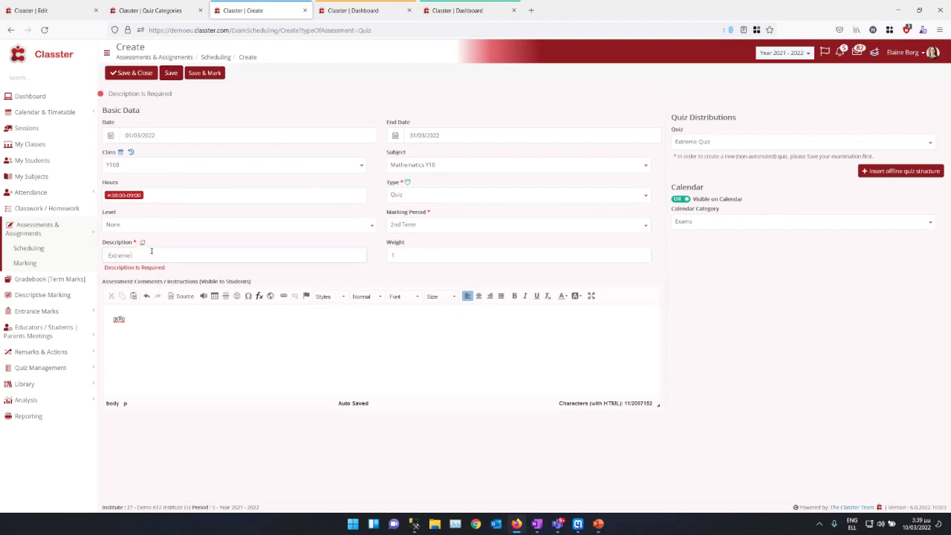
pyautogui.write(' Quiz Testing for March')
pyautogui.click(170, 73)
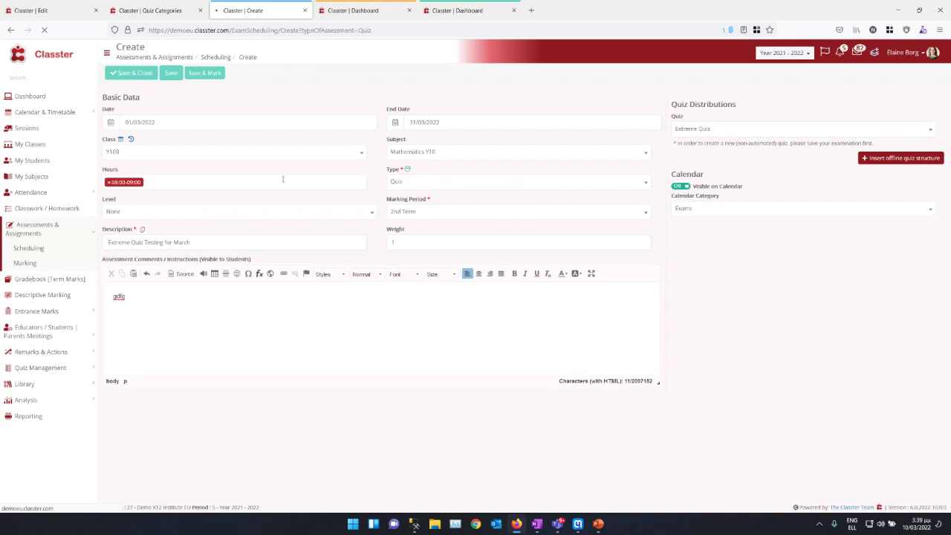
# Step: View class Y10B's students in My Classes, then switch to the student's Dashboard tab
pyautogui.click(36, 146)
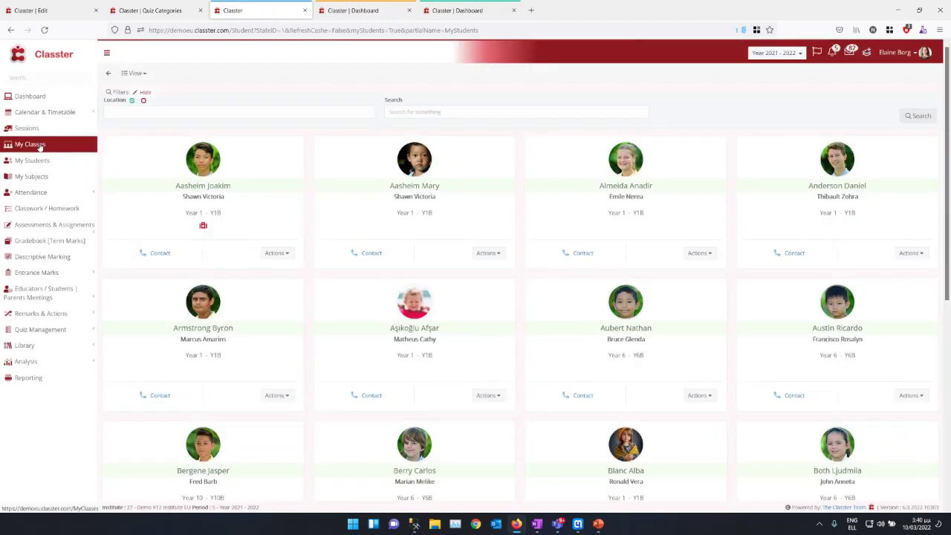
pyautogui.click(40, 146)
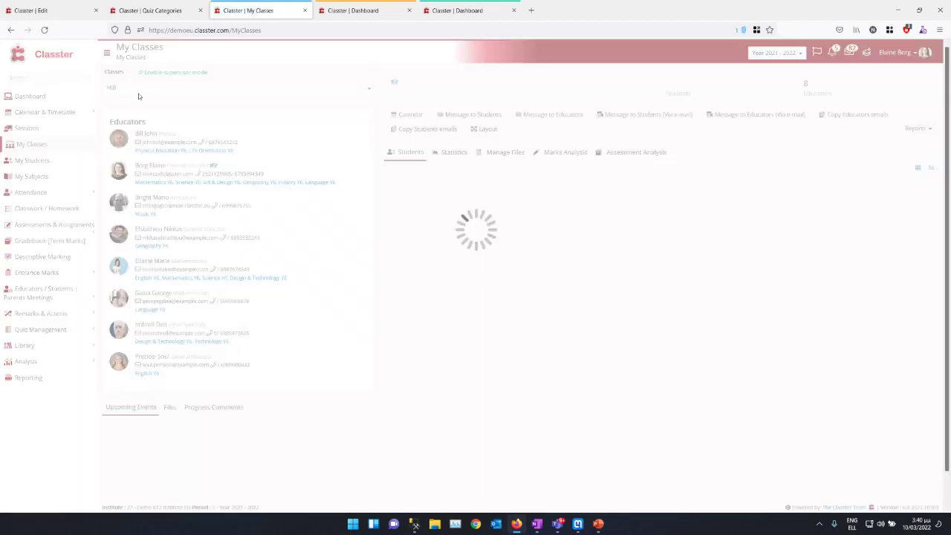
pyautogui.click(136, 90)
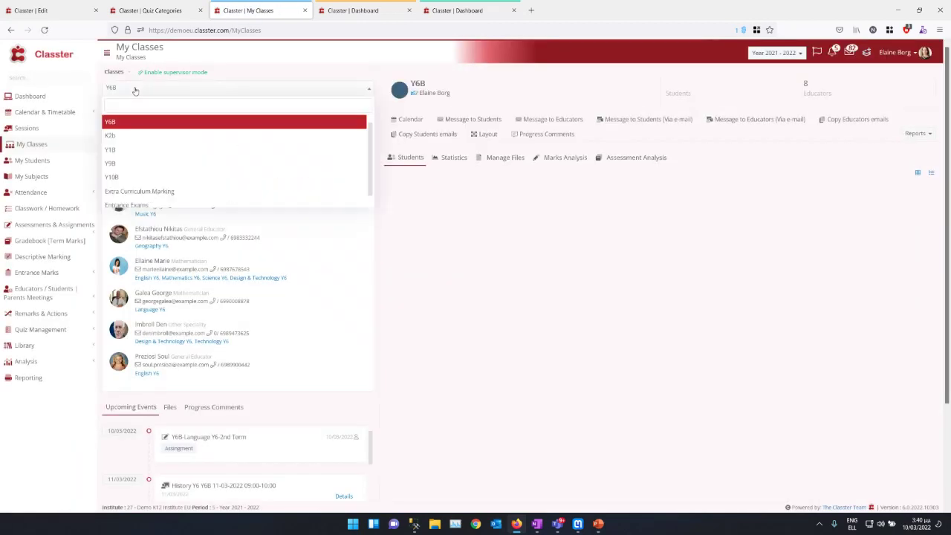
pyautogui.click(127, 178)
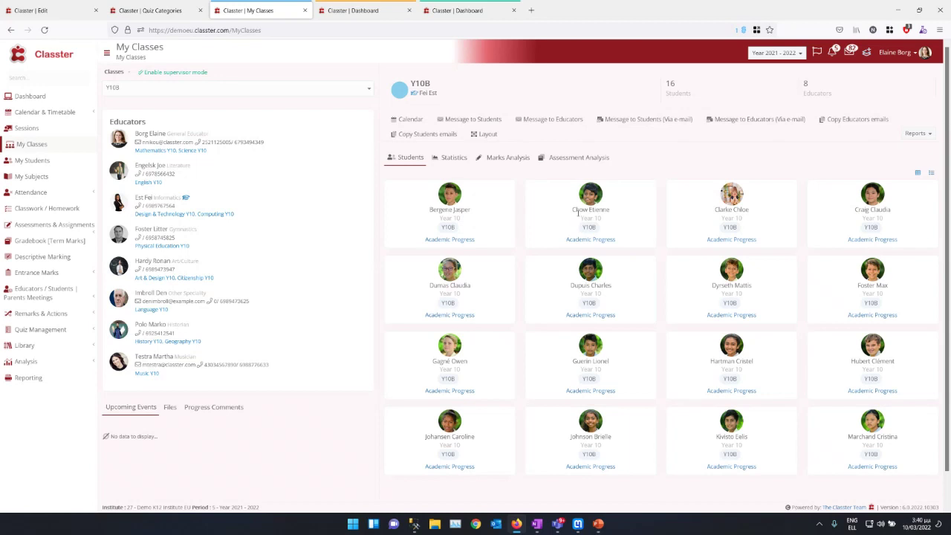
pyautogui.tripleClick(587, 214)
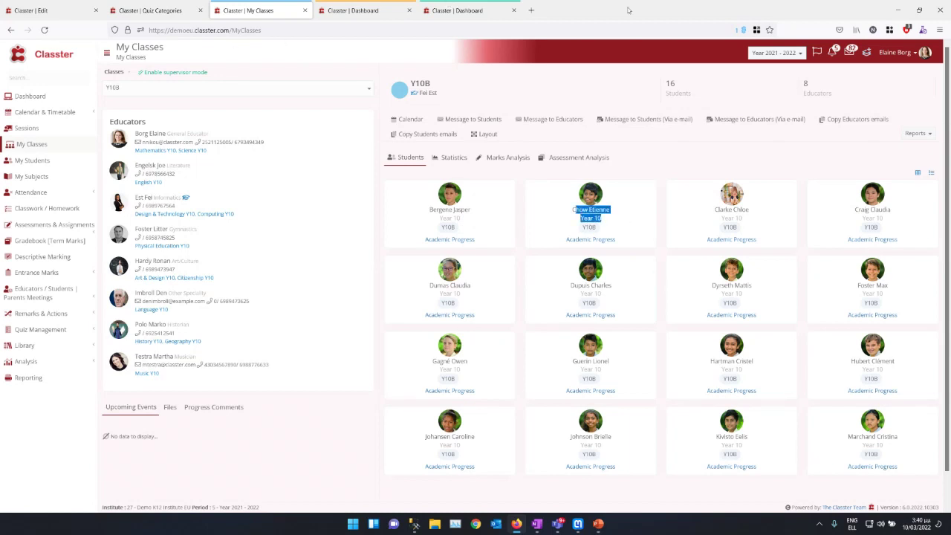
pyautogui.click(365, 8)
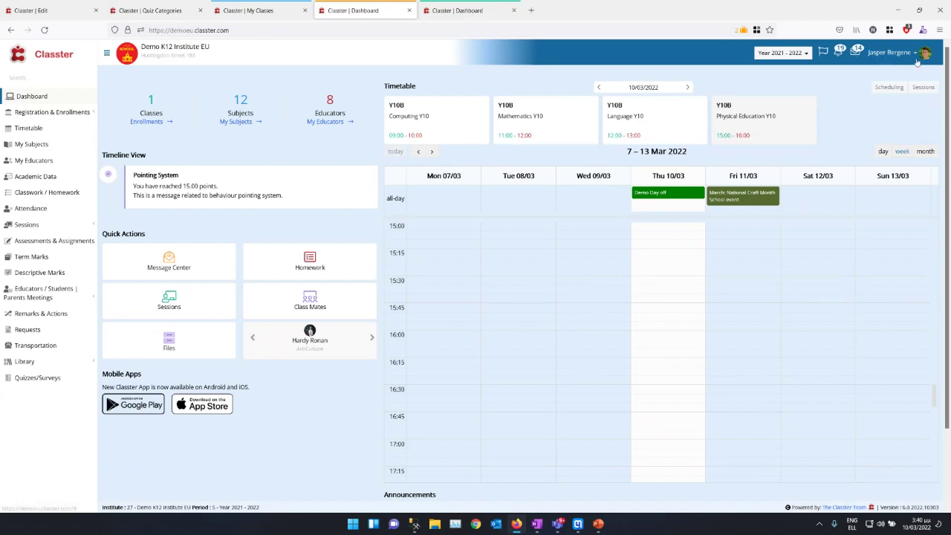
# Step: Reload the student Dashboard for Year 2021 - 2022, view March 2022 by month, then open Quizzes/Surveys
pyautogui.click(248, 10)
pyautogui.click(457, 10)
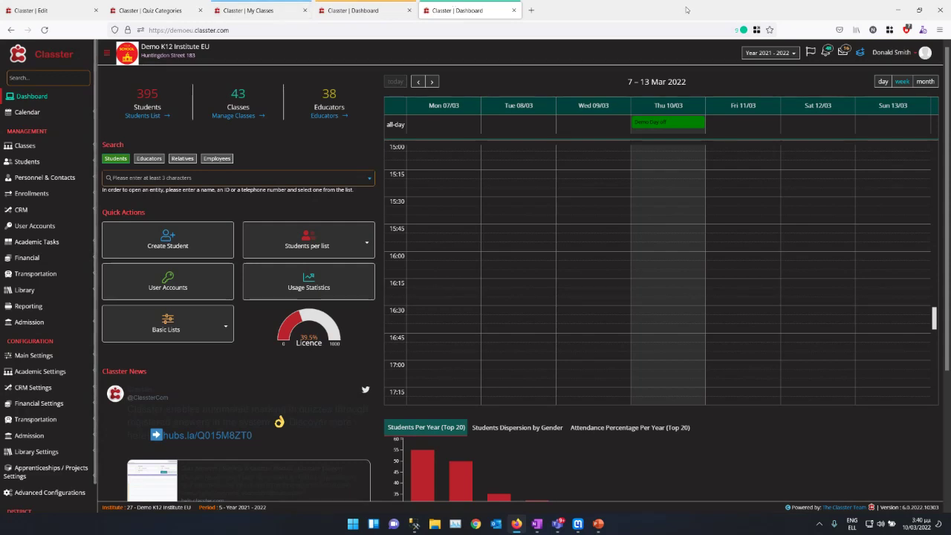
pyautogui.click(353, 10)
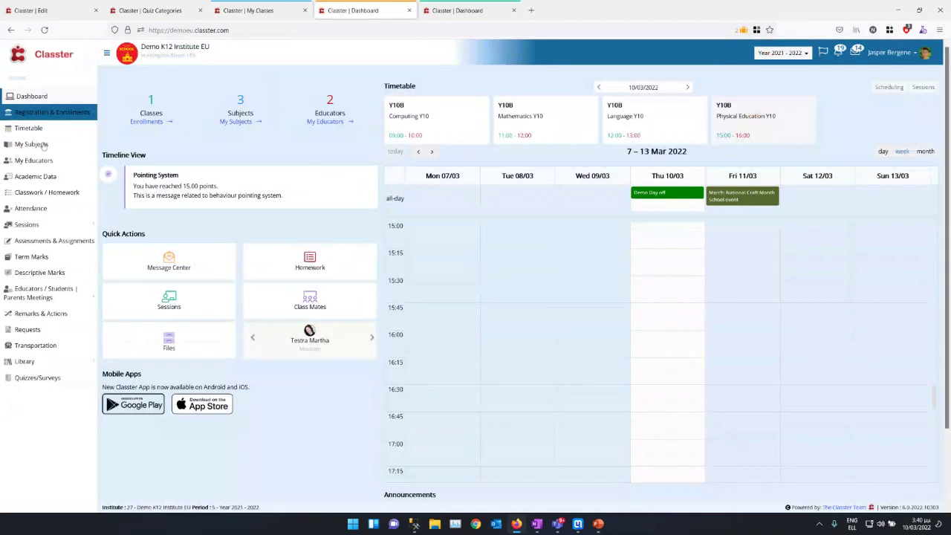
pyautogui.click(781, 53)
pyautogui.click(779, 74)
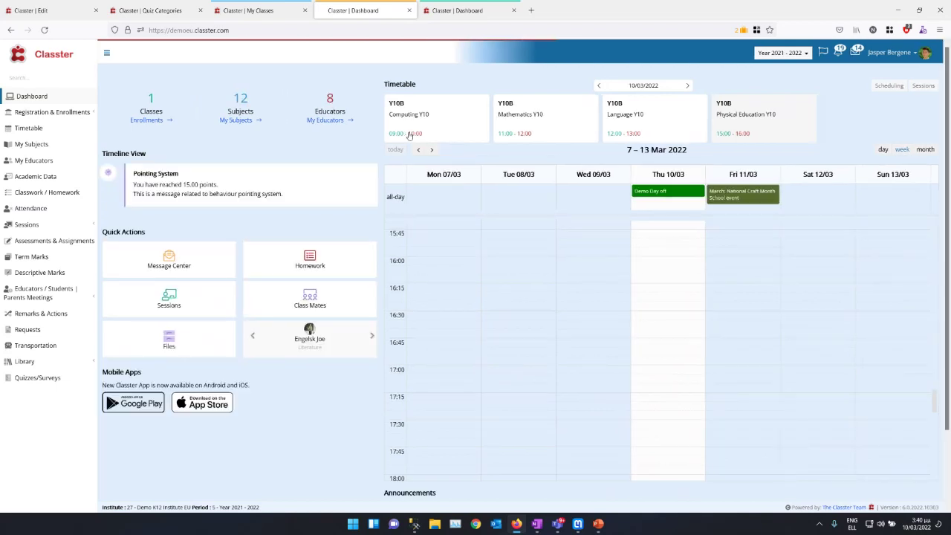
pyautogui.click(925, 151)
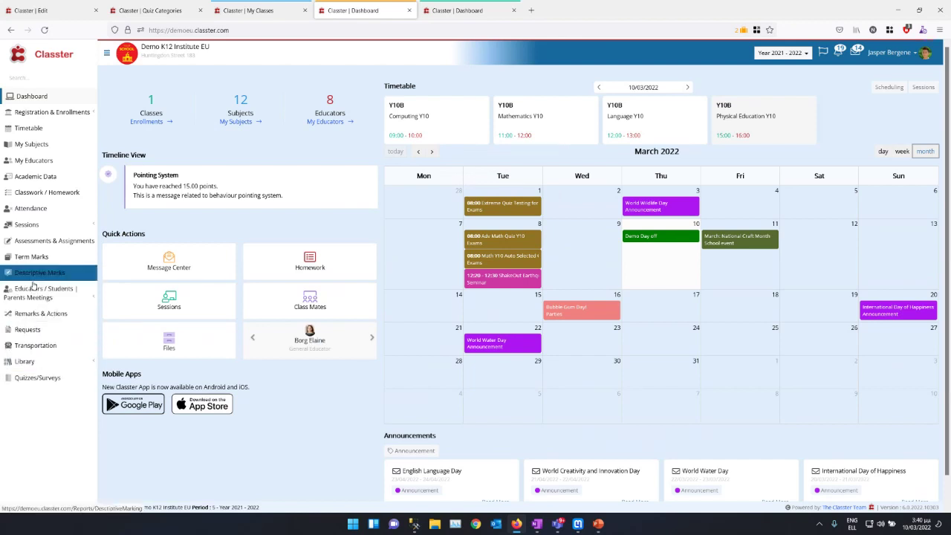
pyautogui.click(37, 377)
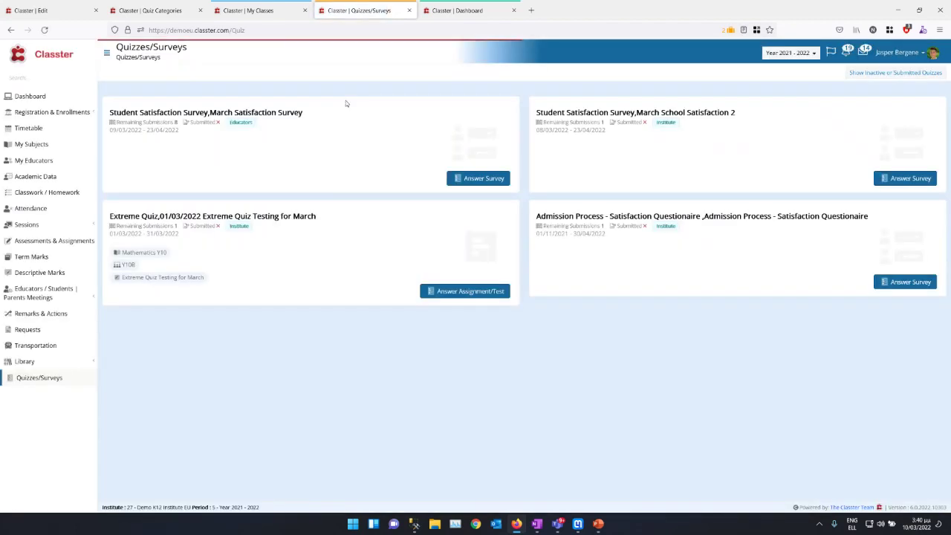
# Step: Start the Extreme Quiz and answer questions 1–7: 2, 78, 75, 93, 12, 233,828, 144,976
pyautogui.moveTo(158, 216); pyautogui.dragTo(323, 221)
pyautogui.click(453, 289)
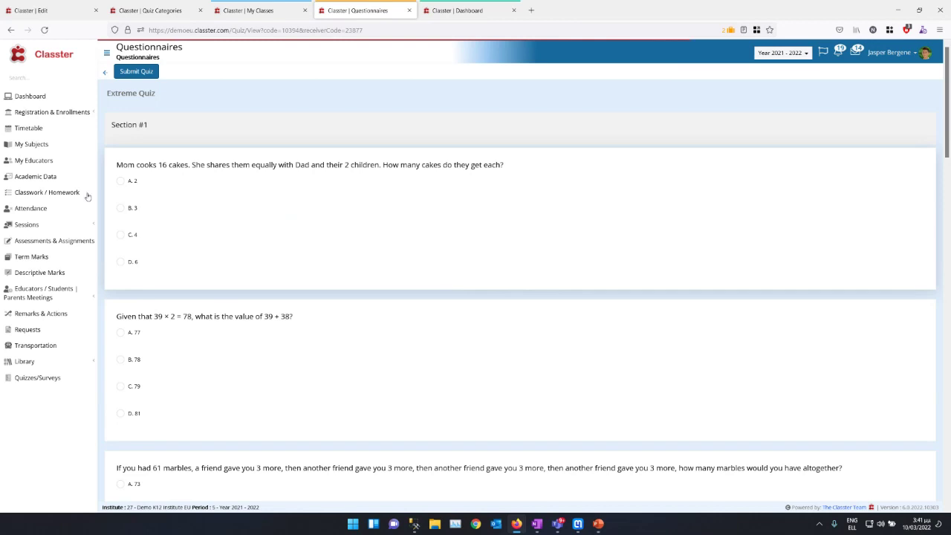
pyautogui.click(120, 181)
pyautogui.click(120, 360)
pyautogui.scroll(-4, 119, 363)
pyautogui.click(120, 243)
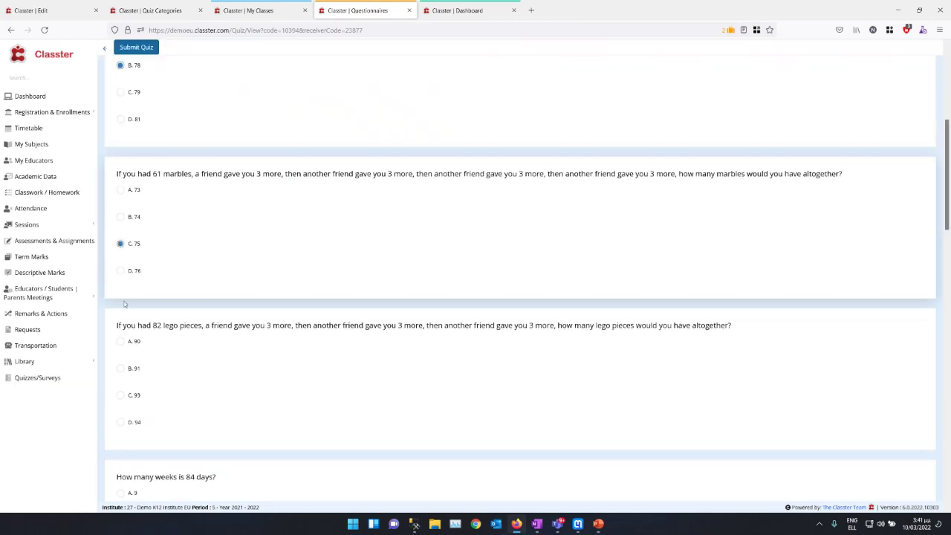
pyautogui.click(120, 395)
pyautogui.scroll(-3, 126, 387)
pyautogui.click(118, 326)
pyautogui.scroll(-4, 119, 327)
pyautogui.click(119, 234)
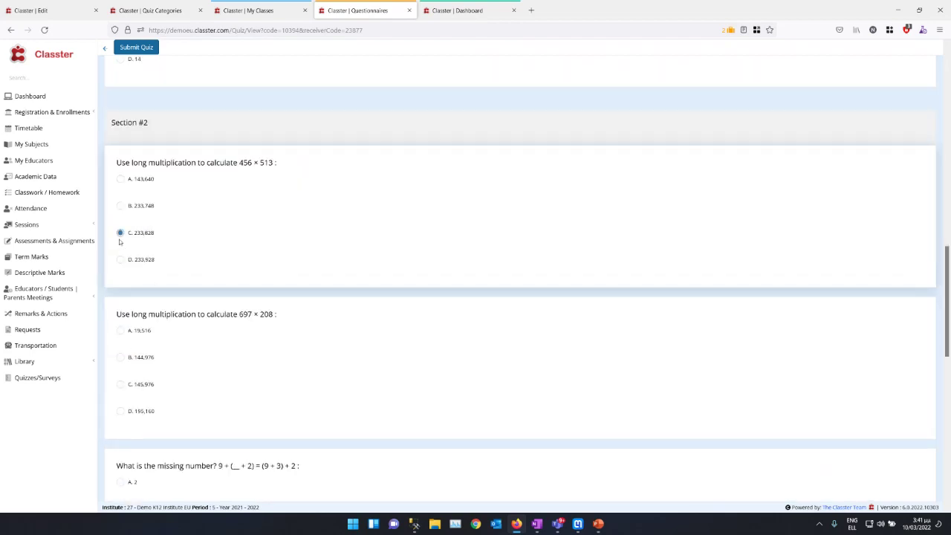
pyautogui.click(120, 357)
# Step: Answer the last questions (5, 15x + 2y = 120.5, 5/11), then submit and confirm the quiz
pyautogui.scroll(-3, 127, 327)
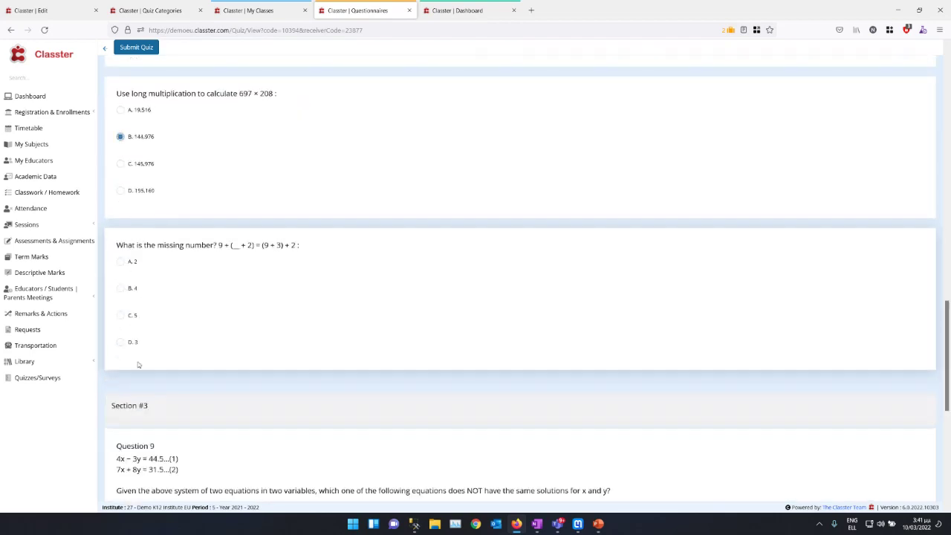
pyautogui.click(120, 316)
pyautogui.scroll(-2, 121, 318)
pyautogui.click(121, 361)
pyautogui.scroll(-3, 123, 363)
pyautogui.click(120, 382)
pyautogui.scroll(-1, 160, 386)
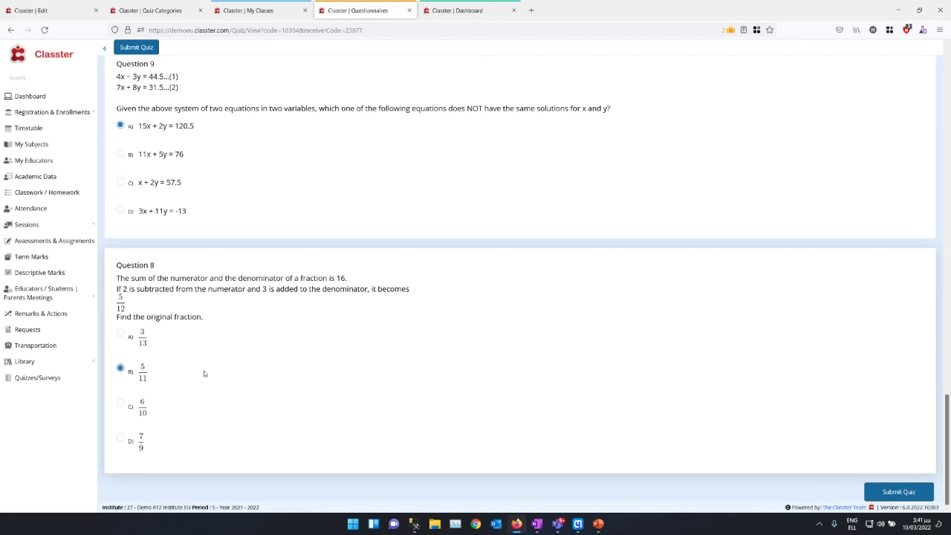
pyautogui.scroll(20, 204, 374)
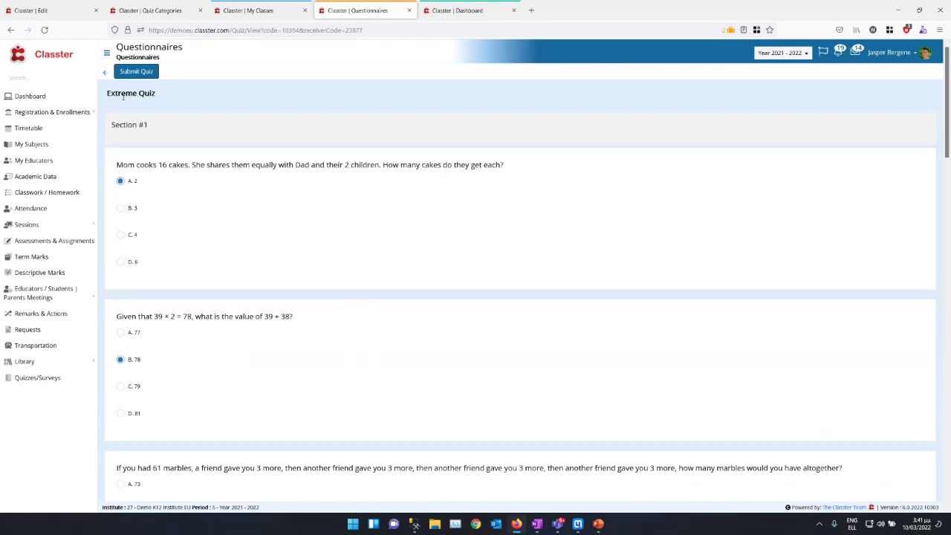
pyautogui.click(137, 71)
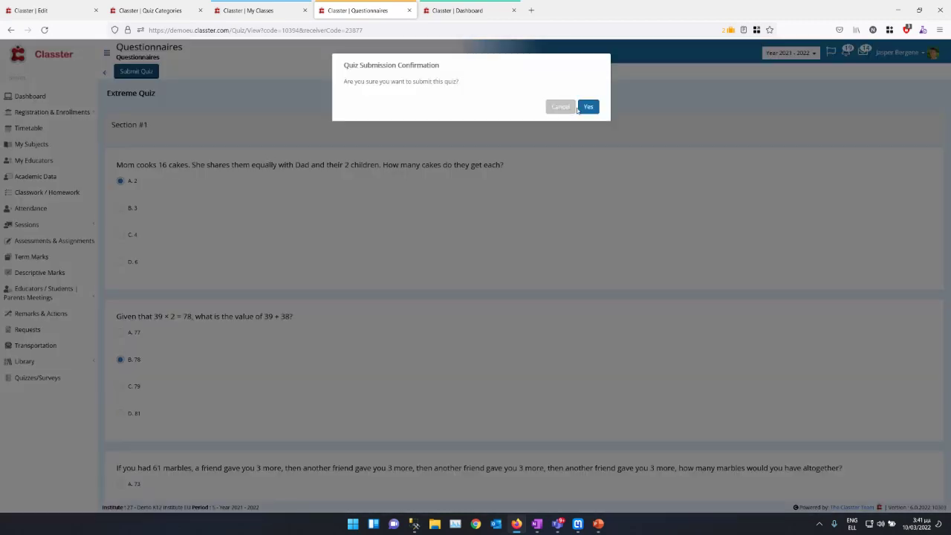
pyautogui.click(588, 107)
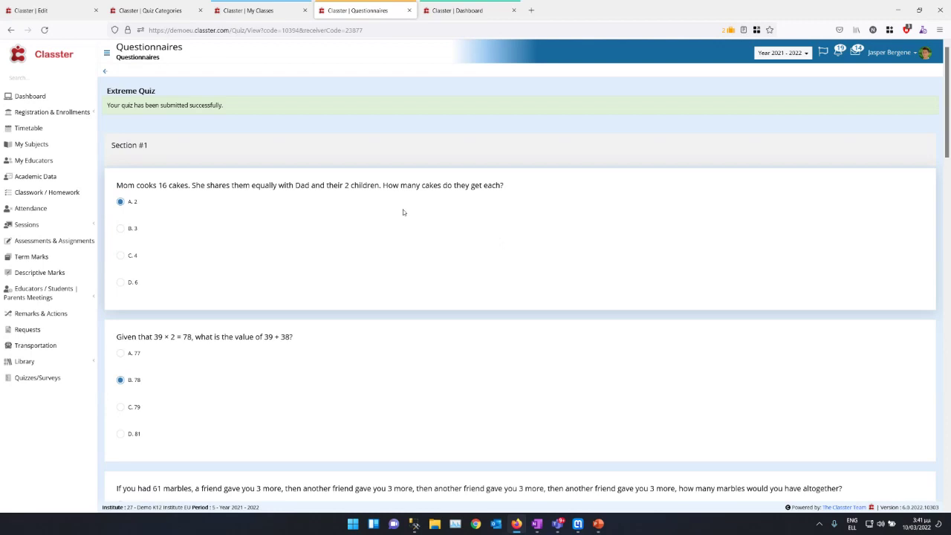
pyautogui.click(104, 71)
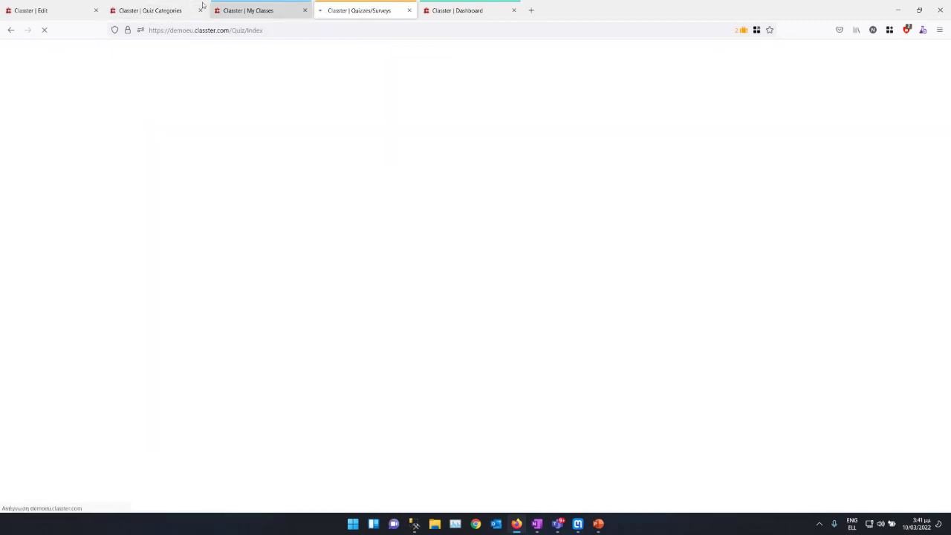
pyautogui.click(151, 11)
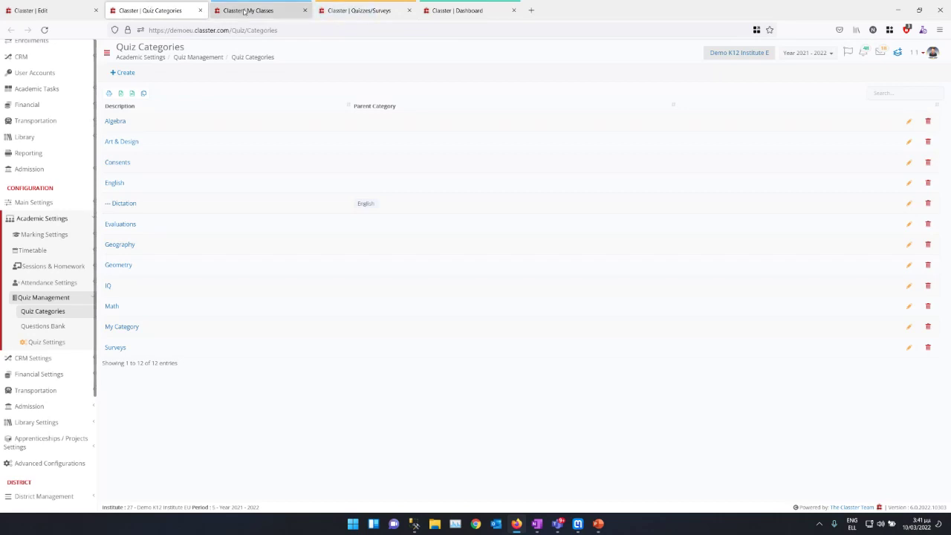
# Step: Filter the Scheduling page by Type Quiz and search to list all quiz assessments
pyautogui.click(248, 10)
pyautogui.click(39, 226)
pyautogui.click(30, 249)
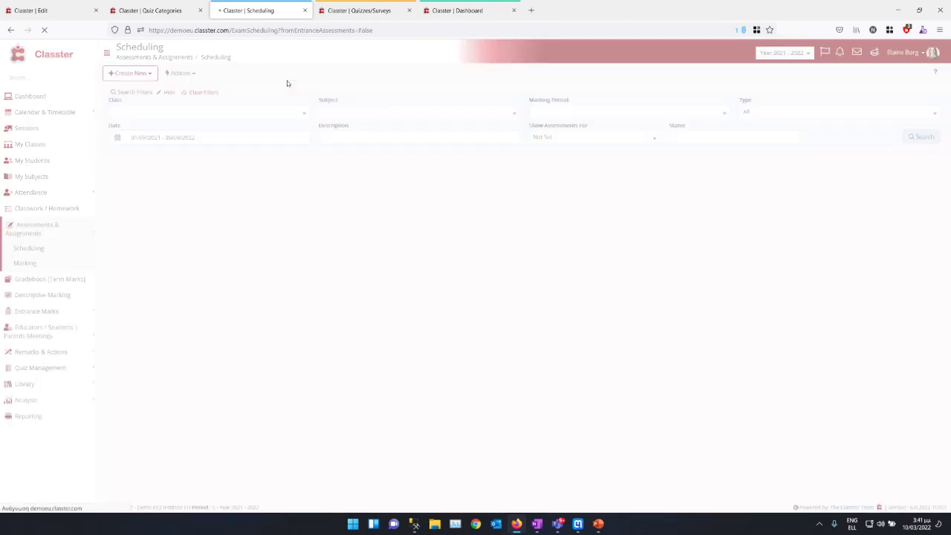
pyautogui.click(752, 113)
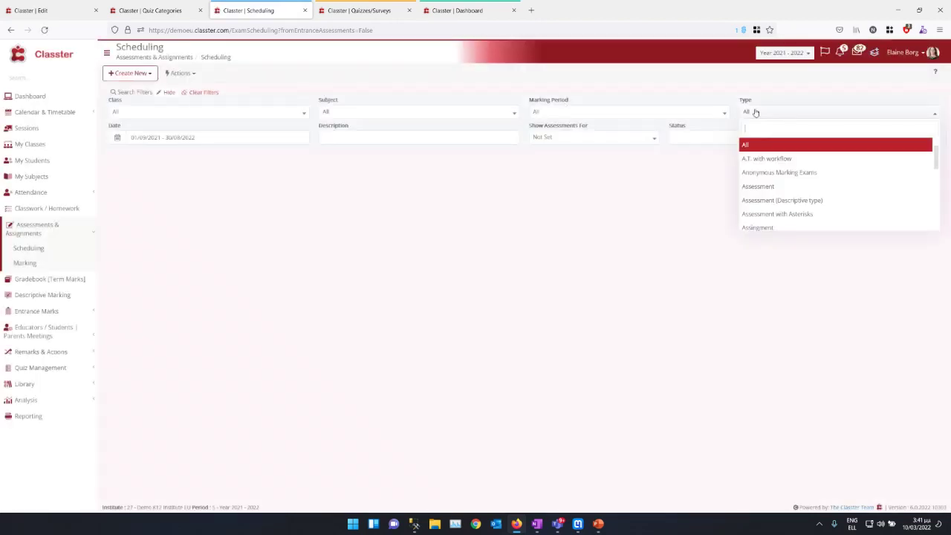
pyautogui.scroll(-2, 764, 163)
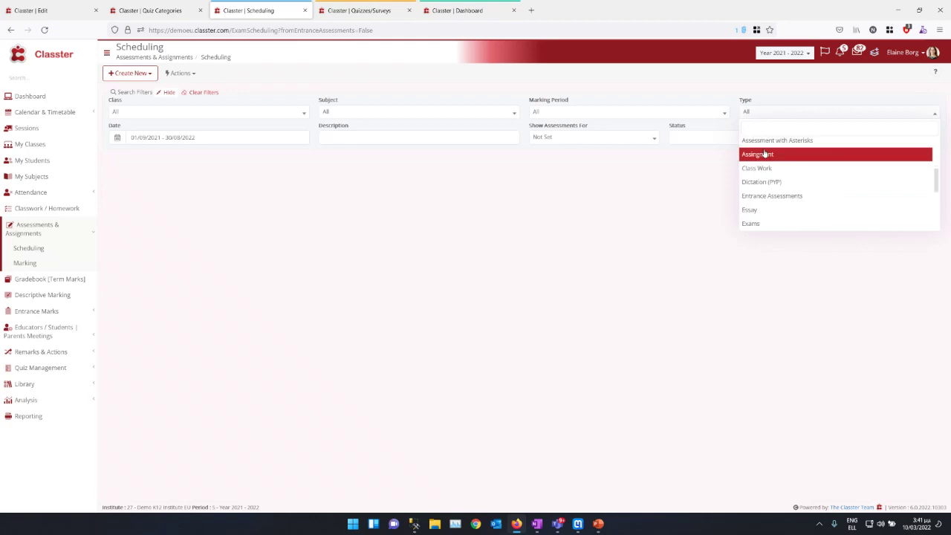
pyautogui.write('Q')
pyautogui.click(764, 146)
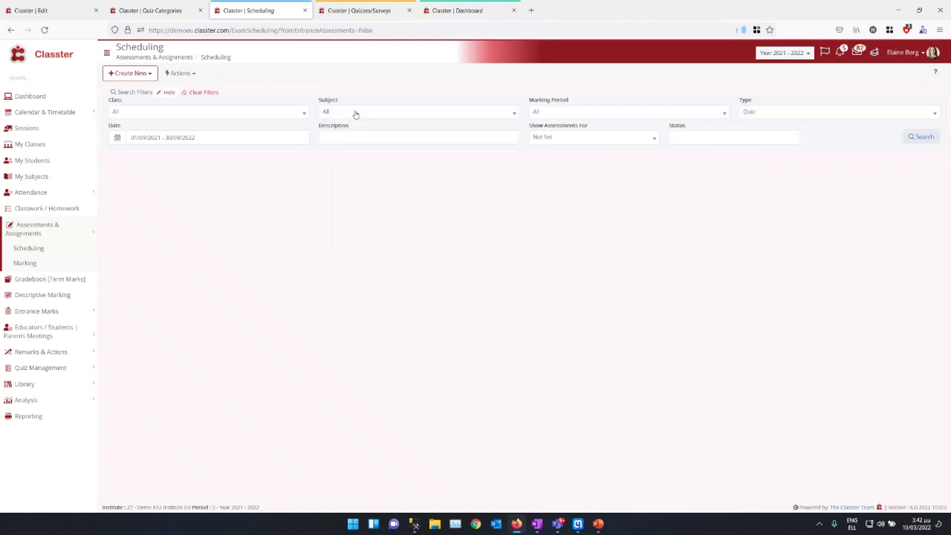
pyautogui.click(918, 138)
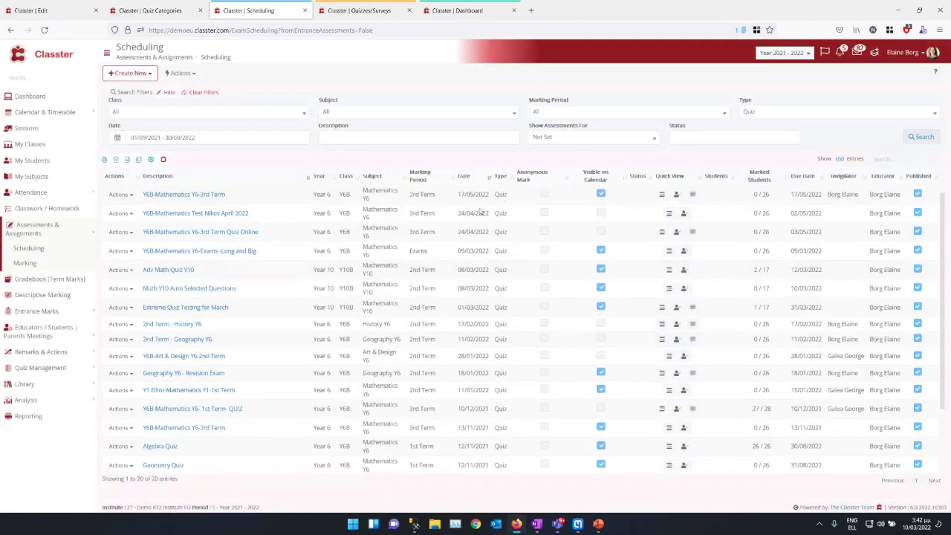
pyautogui.scroll(-2, 481, 211)
pyautogui.scroll(3, 459, 251)
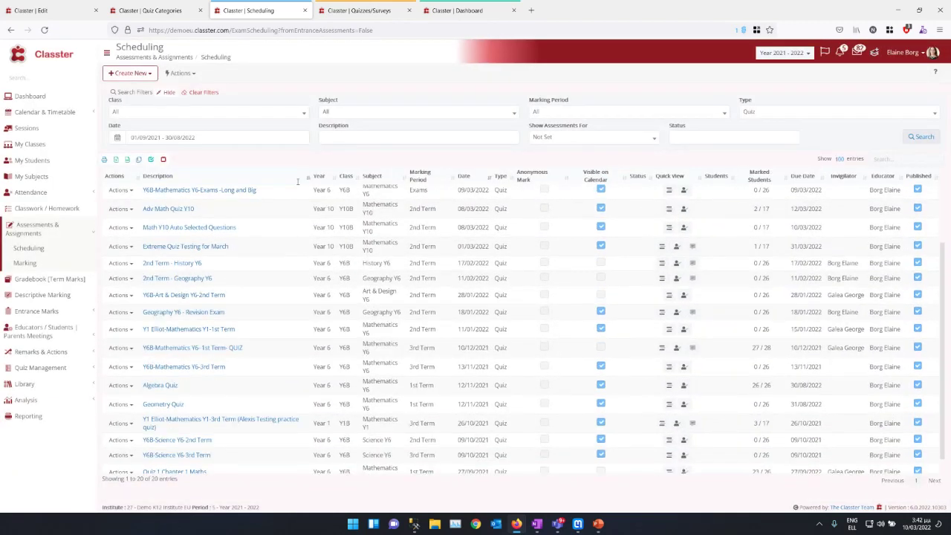
pyautogui.click(130, 73)
# Step: Start a new quiz and set its class to Y6B
pyautogui.click(148, 119)
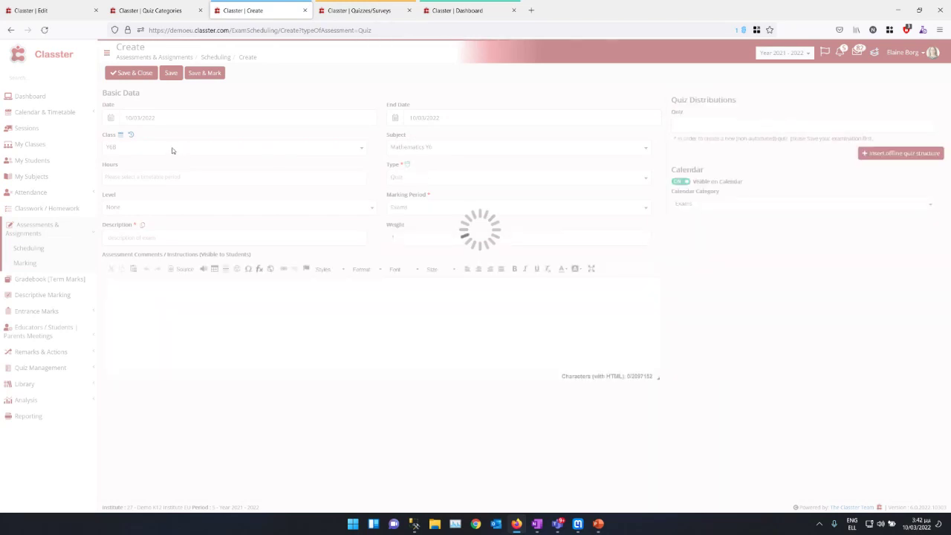
pyautogui.click(141, 179)
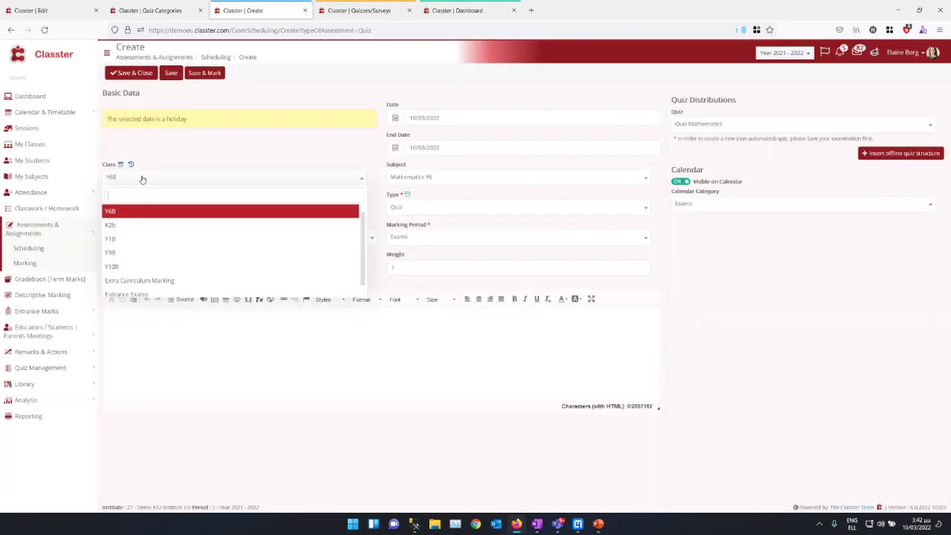
pyautogui.click(121, 267)
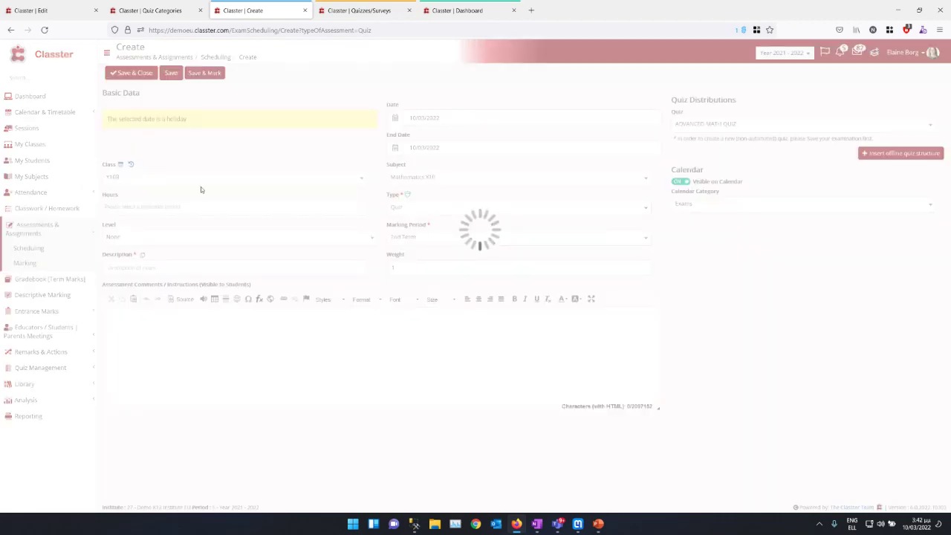
pyautogui.click(160, 178)
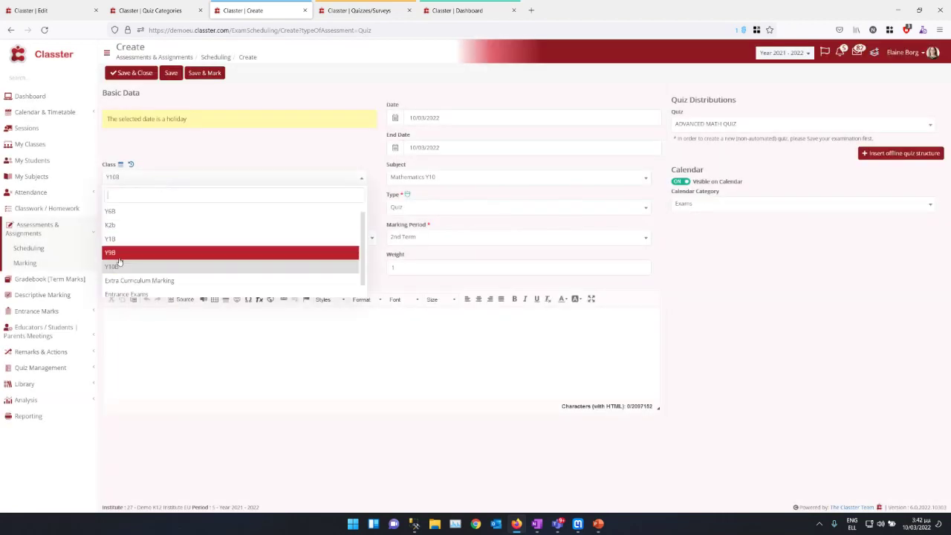
pyautogui.click(110, 211)
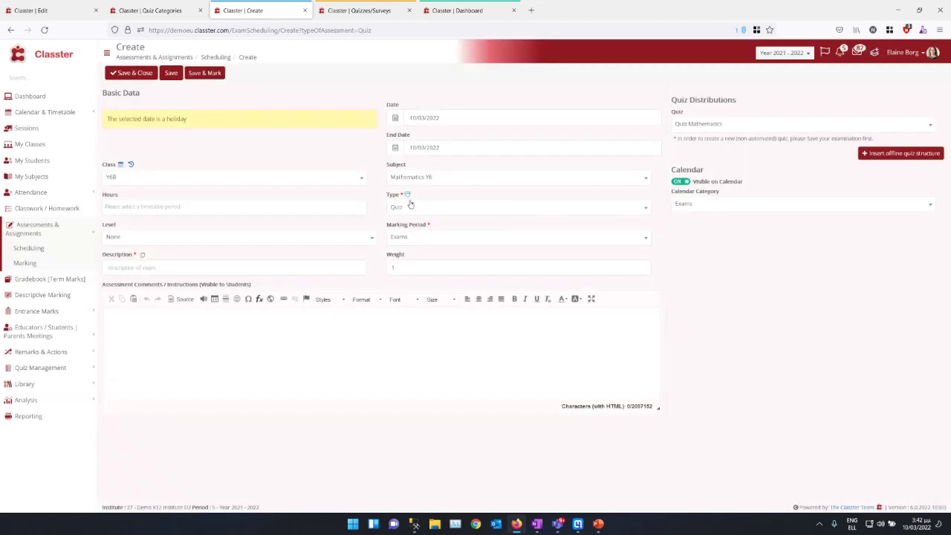
# Step: Keep Quiz Mathematics, enter the description 'Quiz Y6 Test March', and leave weight at 1
pyautogui.click(707, 125)
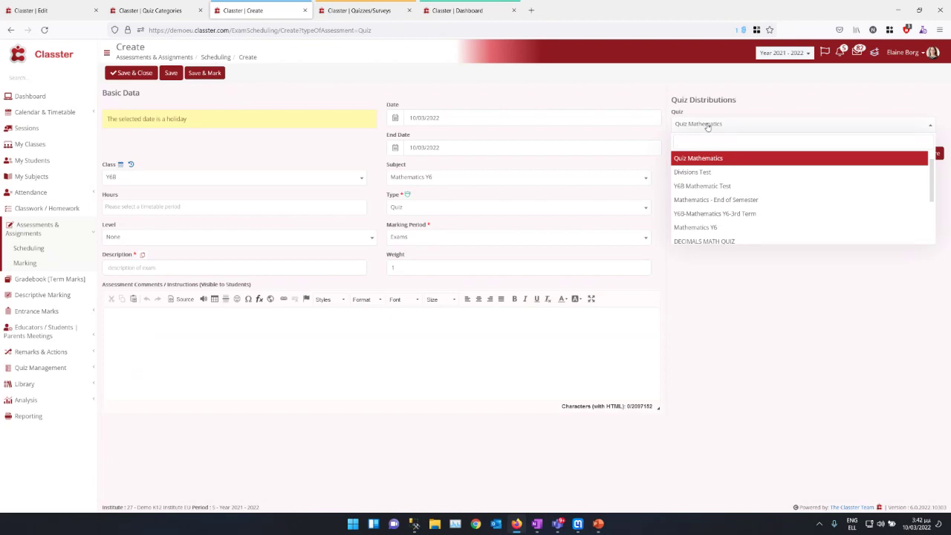
pyautogui.click(707, 127)
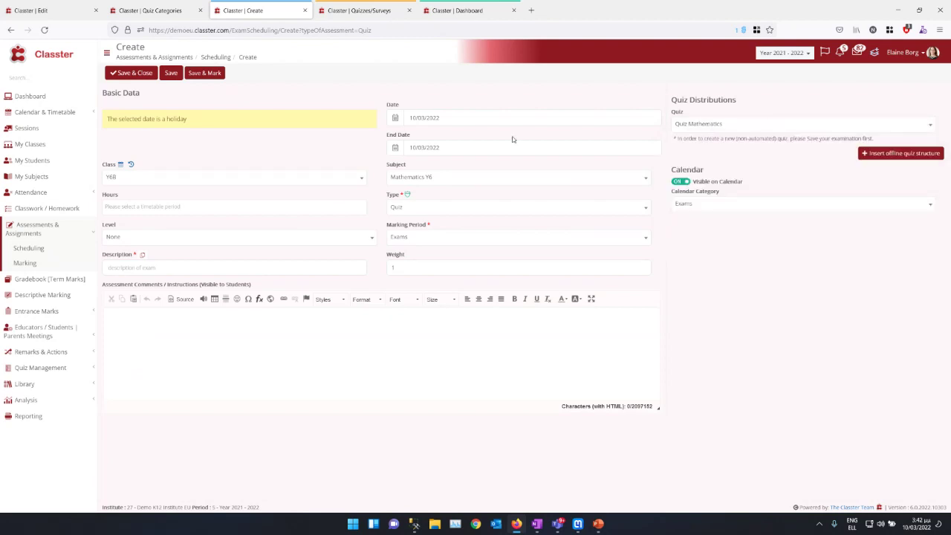
pyautogui.click(146, 269)
pyautogui.write('Quiz')
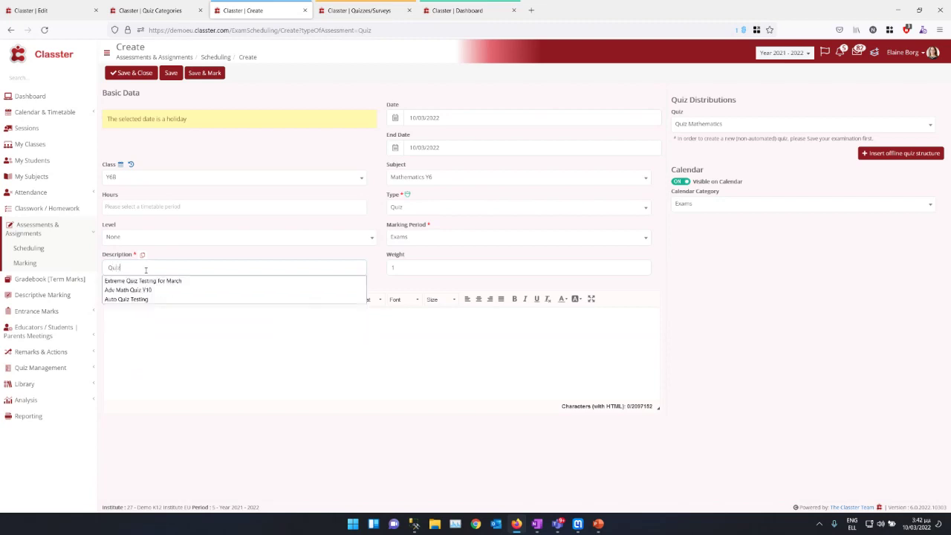
pyautogui.write(' Y4')
pyautogui.write('6')
pyautogui.write(' Test March')
pyautogui.press('Tab')
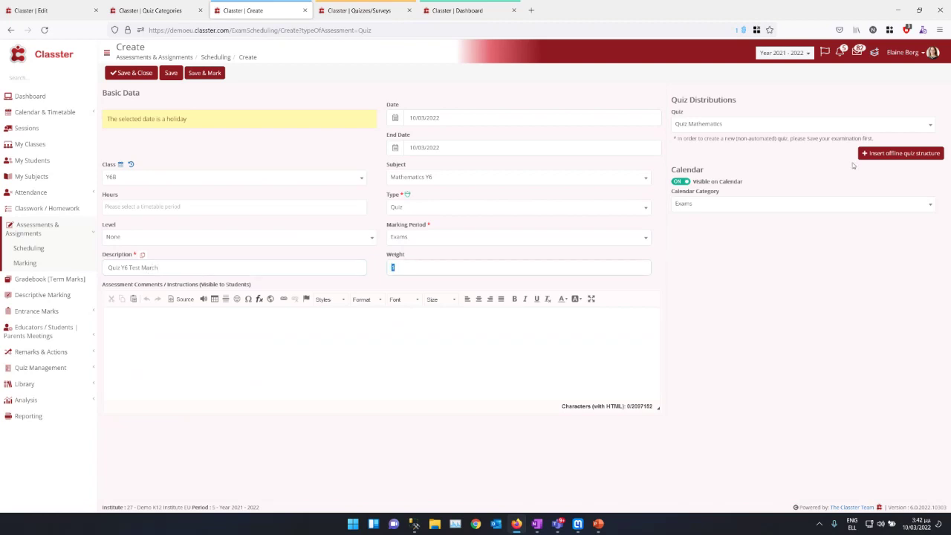
pyautogui.click(738, 127)
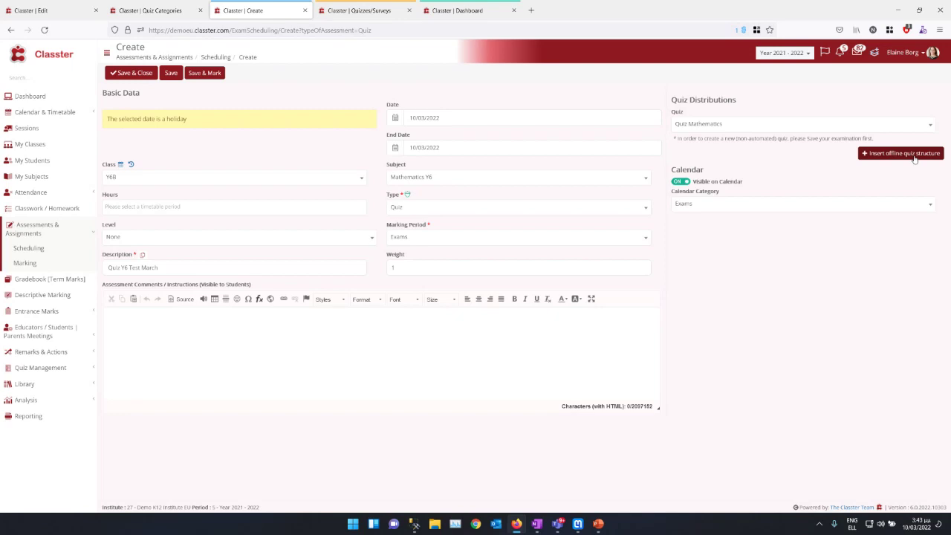
# Step: Generate an offline structure of 5 questions with 4 answers each, keeping Multiple Responses type
pyautogui.click(914, 154)
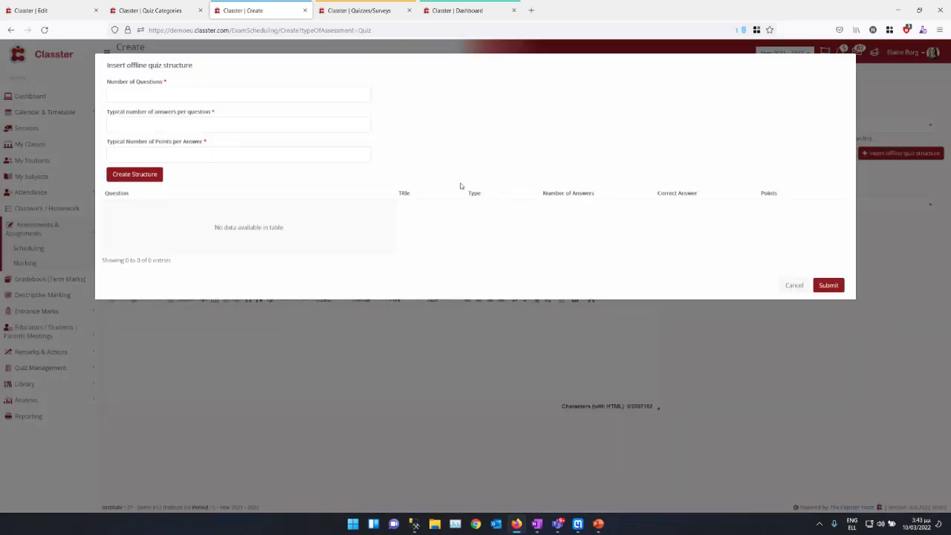
pyautogui.click(150, 95)
pyautogui.write('5')
pyautogui.press('Tab')
pyautogui.write('4')
pyautogui.write('2')
pyautogui.click(148, 177)
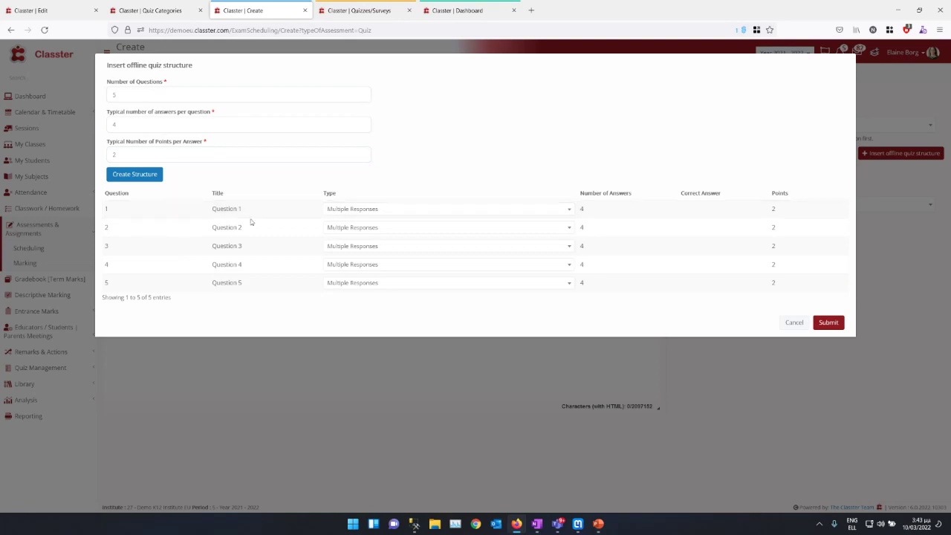
pyautogui.click(344, 210)
pyautogui.click(343, 210)
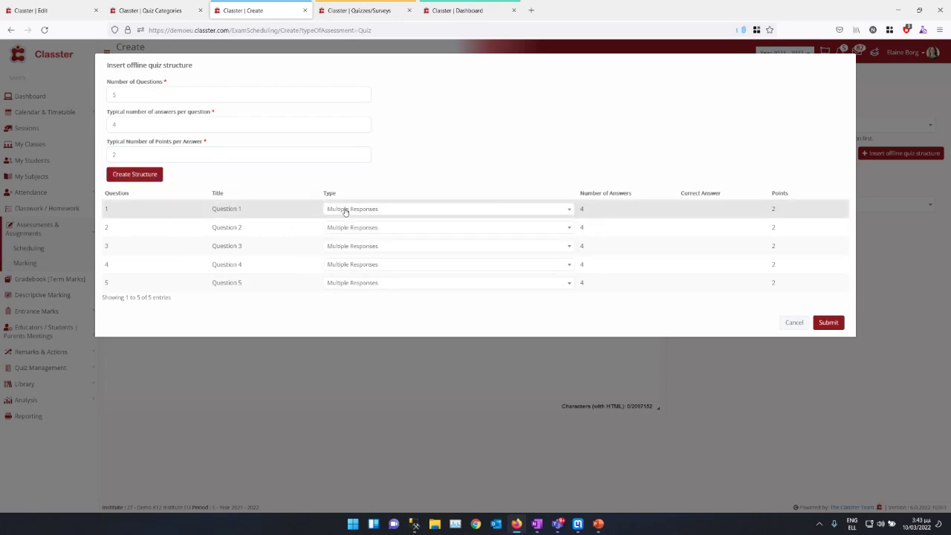
pyautogui.click(353, 285)
pyautogui.click(351, 315)
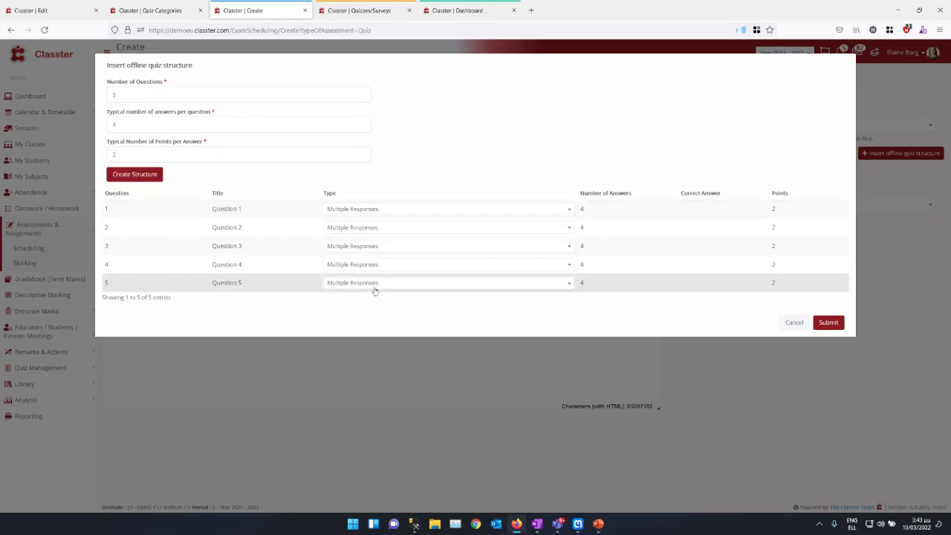
# Step: Enter correct answers 2, 1, 3, 2, 1 for questions 1 to 5
pyautogui.click(700, 210)
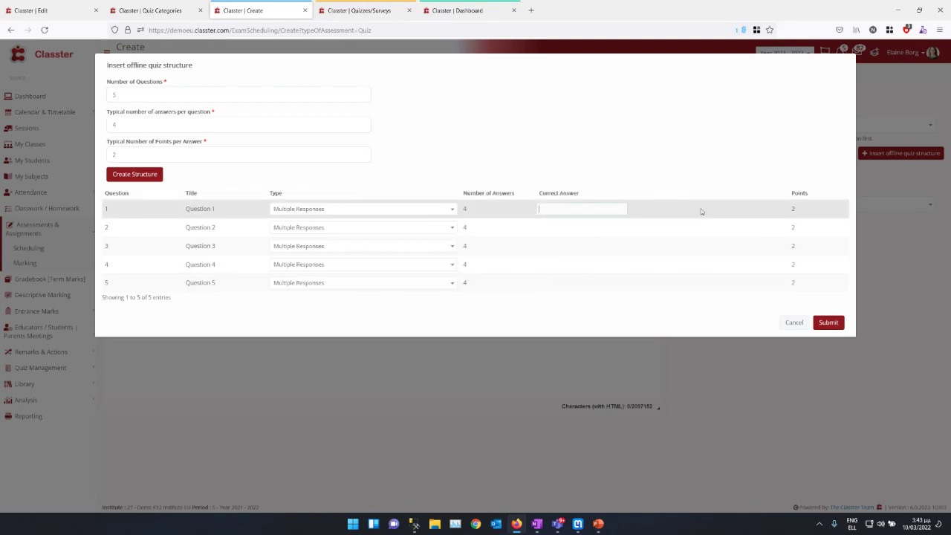
pyautogui.write('2')
pyautogui.press('Tab')
pyautogui.write('1')
pyautogui.press('Tab')
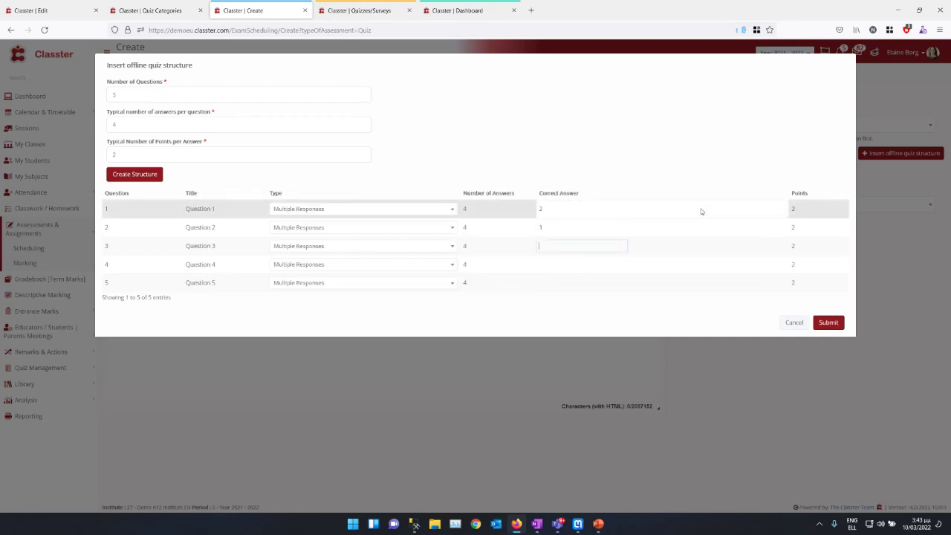
pyautogui.write('3')
pyautogui.press('Tab')
pyautogui.write('2')
pyautogui.press('Tab')
pyautogui.write('1')
pyautogui.hotkey('shift', 'Tab')
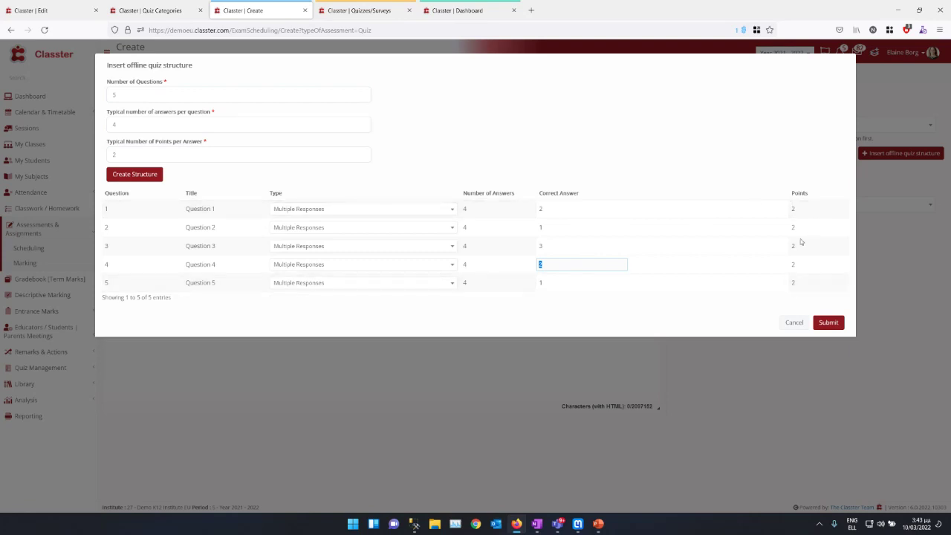
# Step: Give Question 1 3 points and Question 2 1 point
pyautogui.click(801, 214)
pyautogui.write('3')
pyautogui.press('Tab')
pyautogui.write('1')
pyautogui.press('Tab')
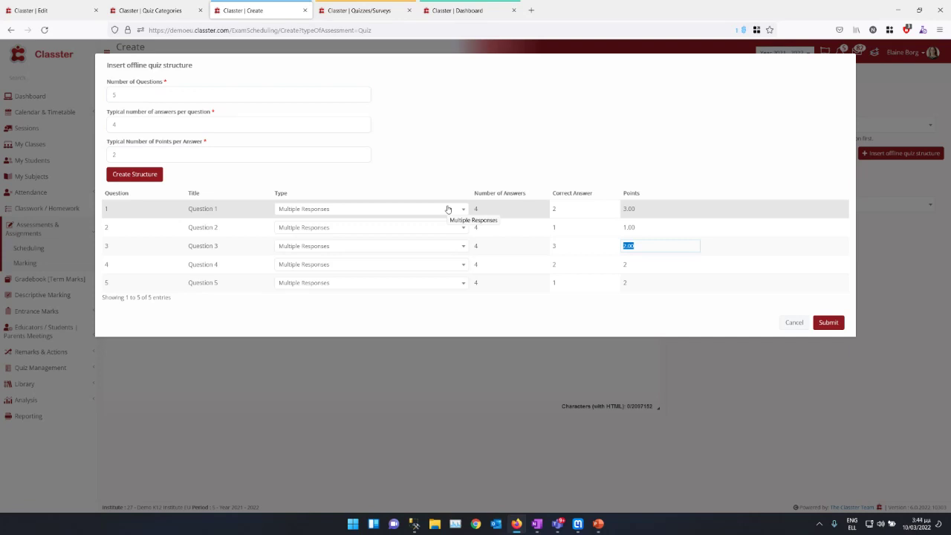
# Step: Submit the quiz structure and keep Quiz Mathematics as the distributed quiz
pyautogui.click(828, 322)
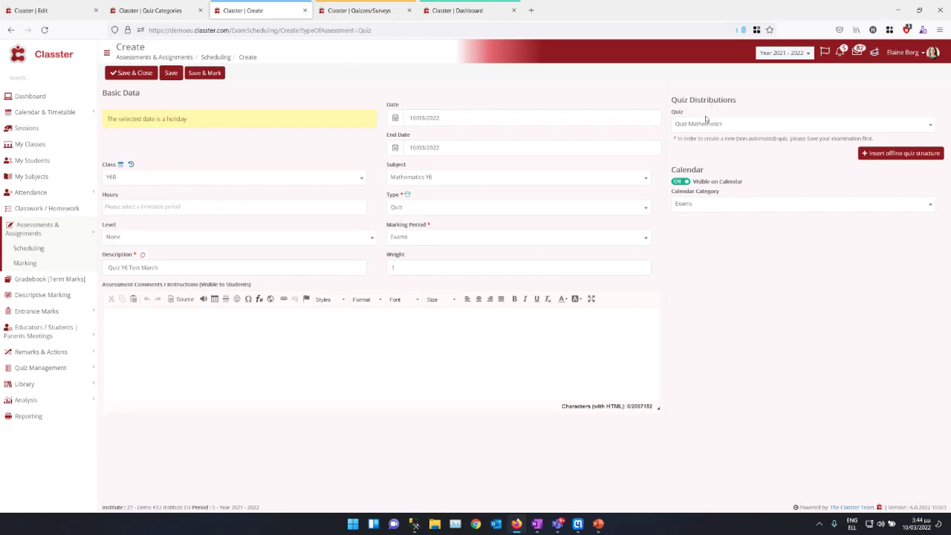
pyautogui.click(815, 119)
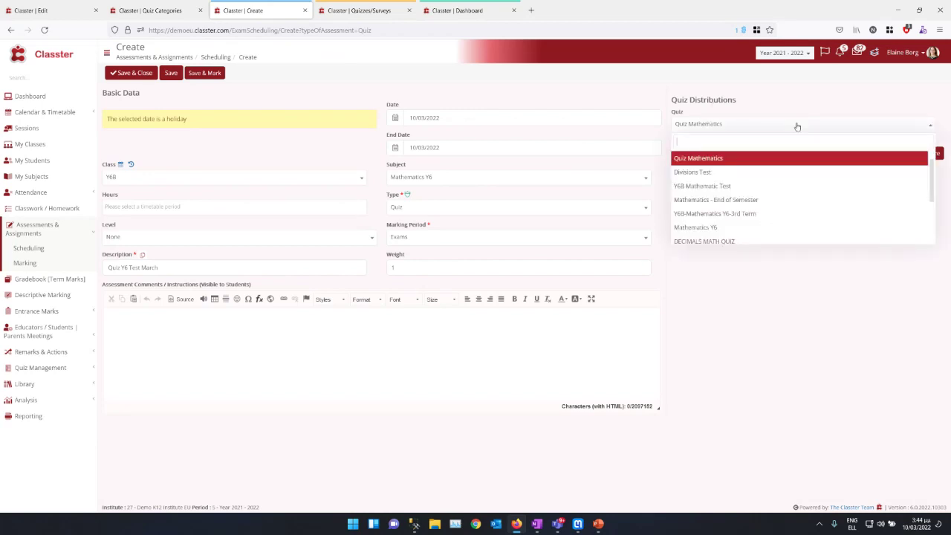
pyautogui.scroll(-3, 757, 222)
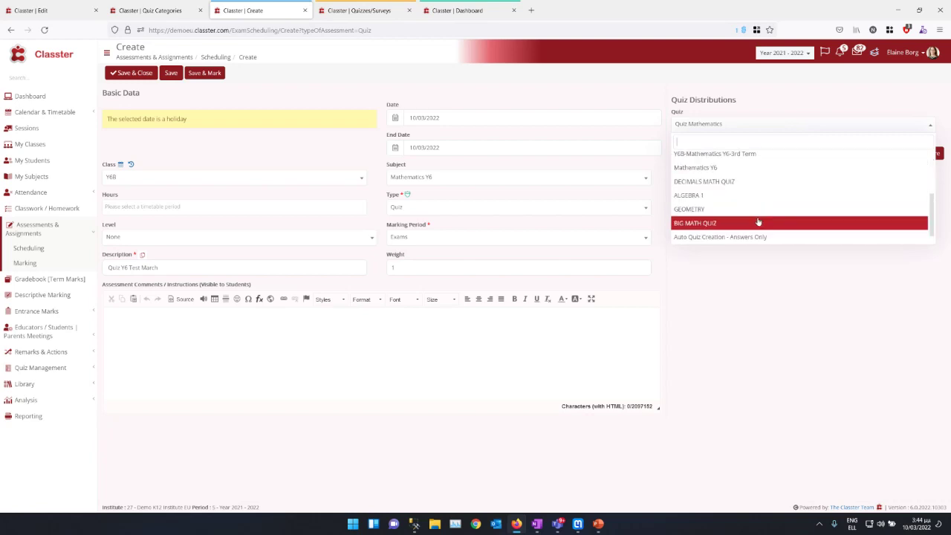
pyautogui.click(740, 237)
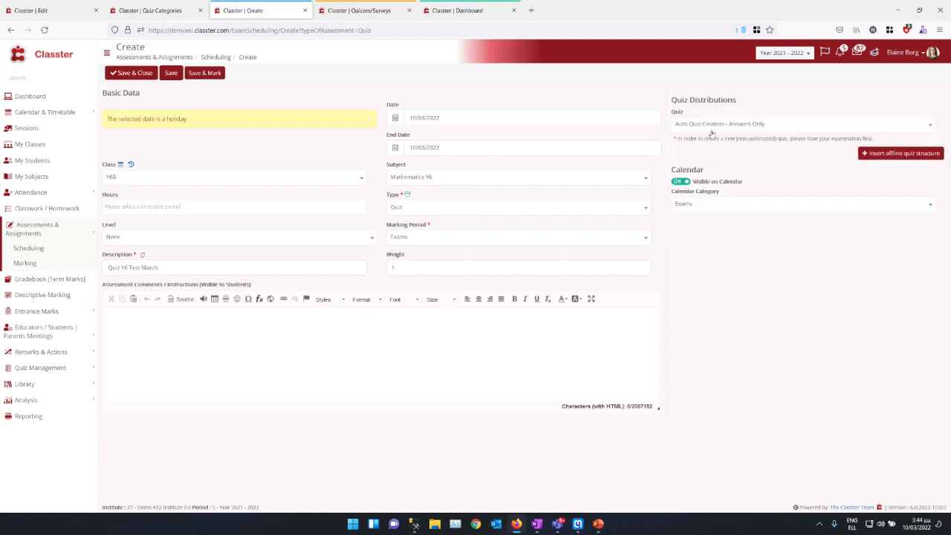
pyautogui.click(765, 127)
pyautogui.scroll(2, 735, 197)
pyautogui.scroll(3, 735, 197)
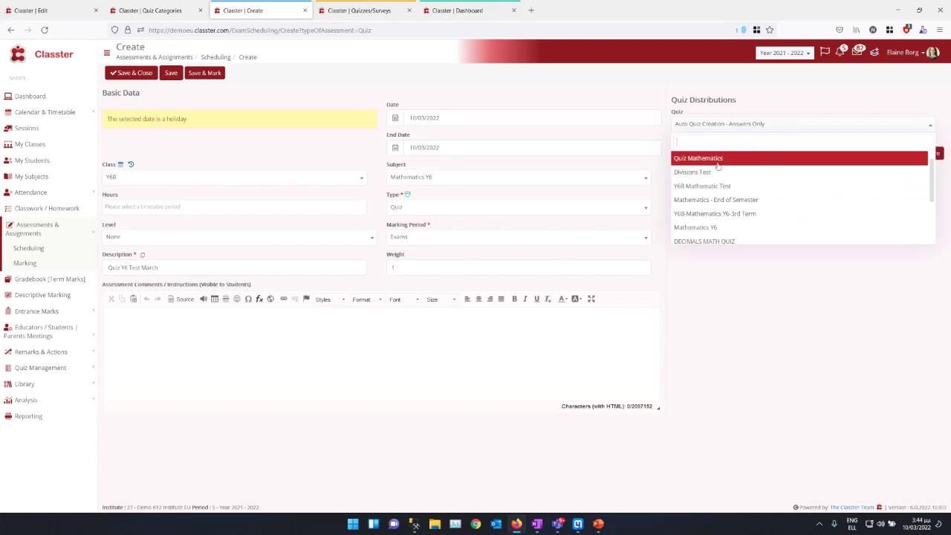
pyautogui.click(717, 164)
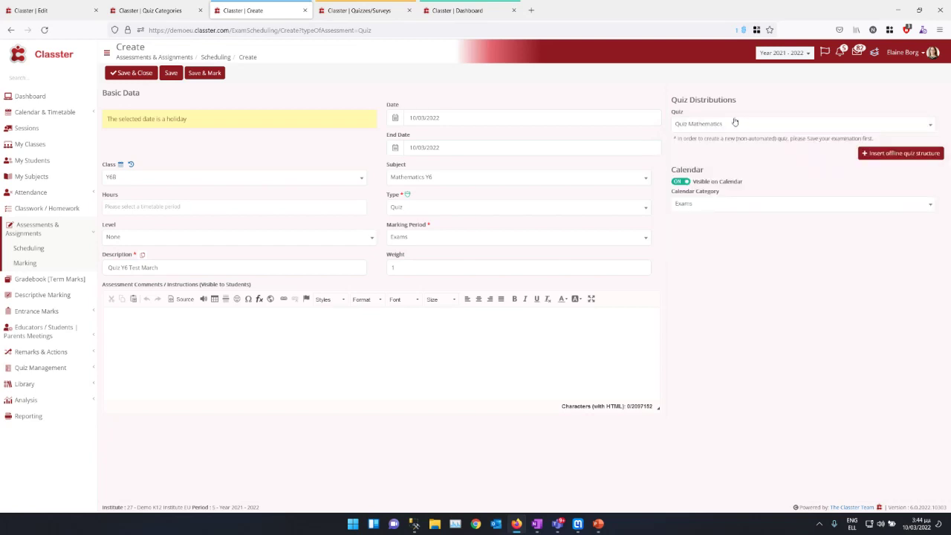
# Step: Type 43543 in the student instructions and save the new quiz
pyautogui.click(274, 322)
pyautogui.write('43543')
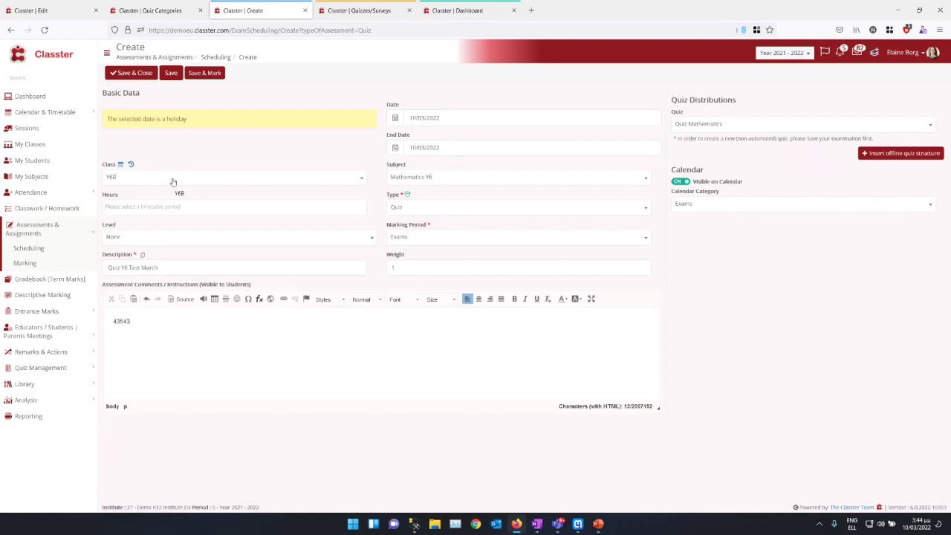
pyautogui.click(170, 73)
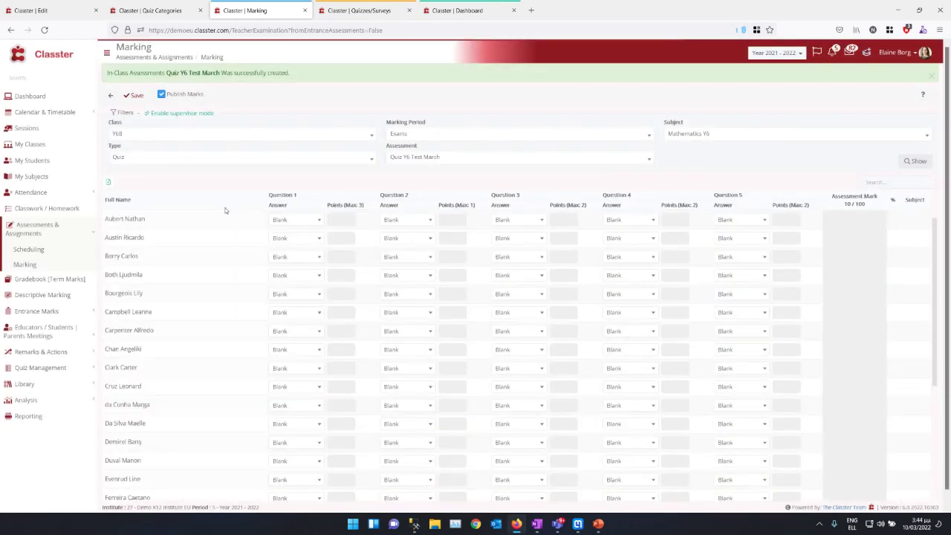
# Step: Record the first student's answers 1, 2, 1, 3, 2 for Questions 1–5
pyautogui.click(283, 221)
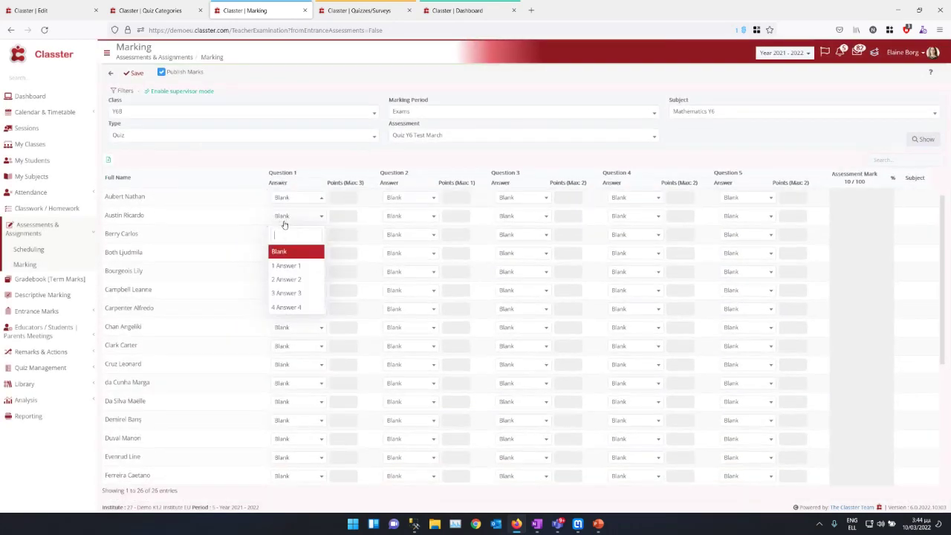
pyautogui.click(300, 266)
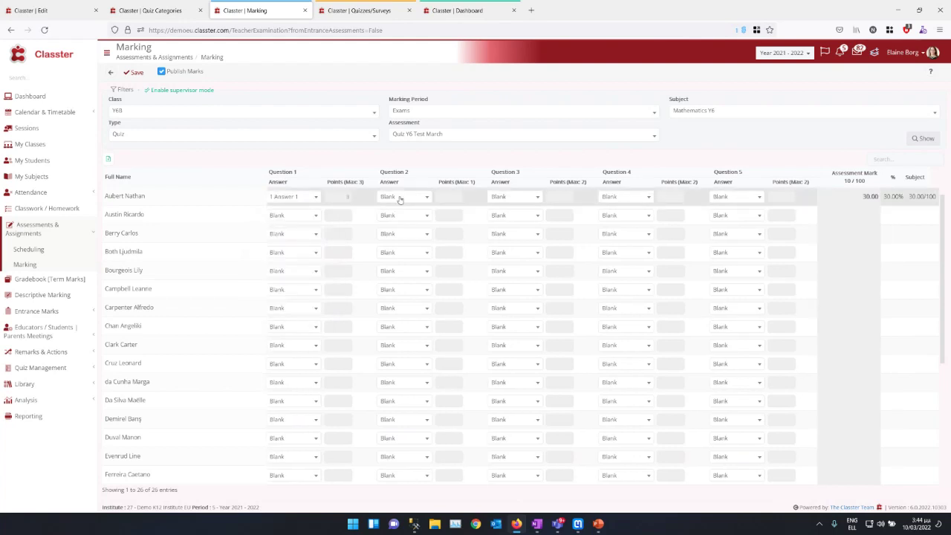
pyautogui.click(404, 196)
pyautogui.click(394, 256)
pyautogui.click(514, 196)
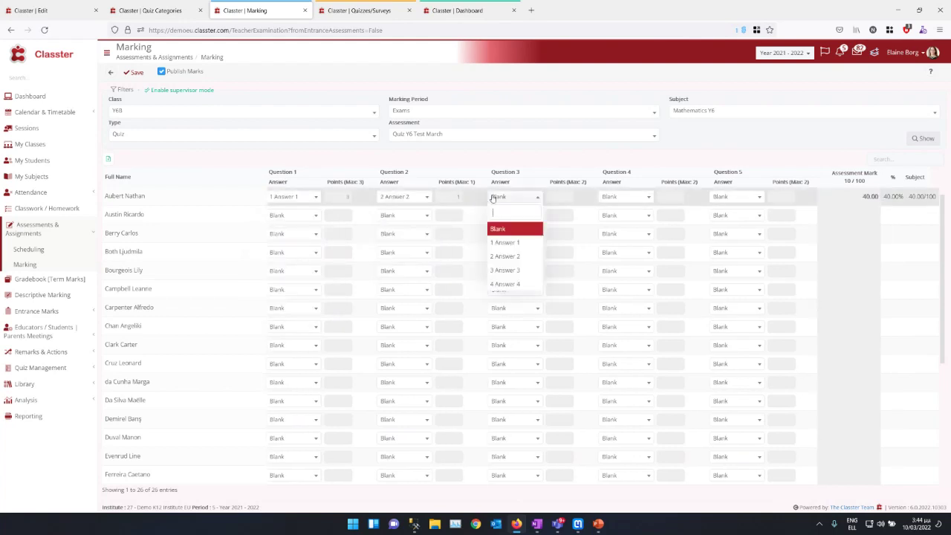
pyautogui.click(506, 242)
pyautogui.click(625, 196)
pyautogui.click(624, 271)
pyautogui.click(747, 197)
pyautogui.click(735, 255)
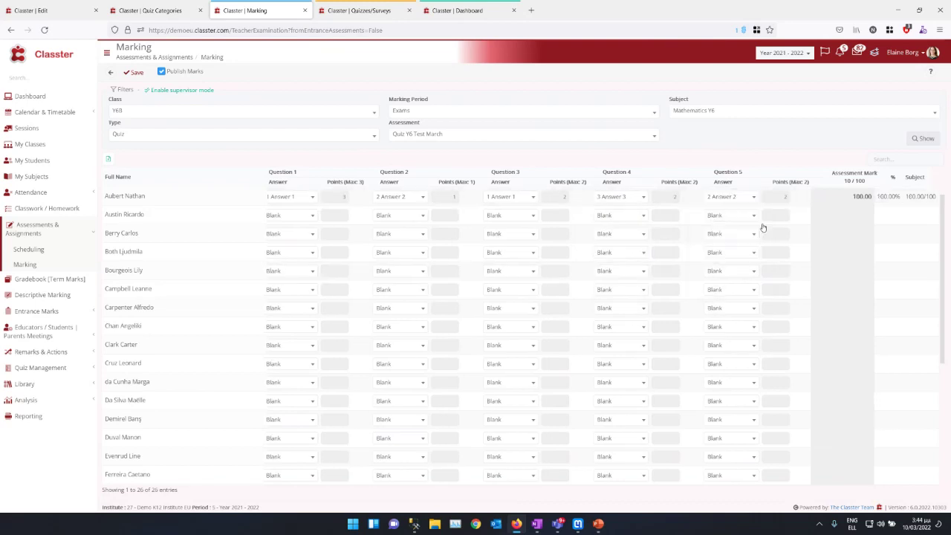
pyautogui.moveTo(848, 197); pyautogui.dragTo(886, 207)
# Step: Set the second student's Question 1 to Answer 1, then return to scheduled assessments
pyautogui.click(284, 214)
pyautogui.click(284, 214)
pyautogui.click(279, 219)
pyautogui.click(280, 261)
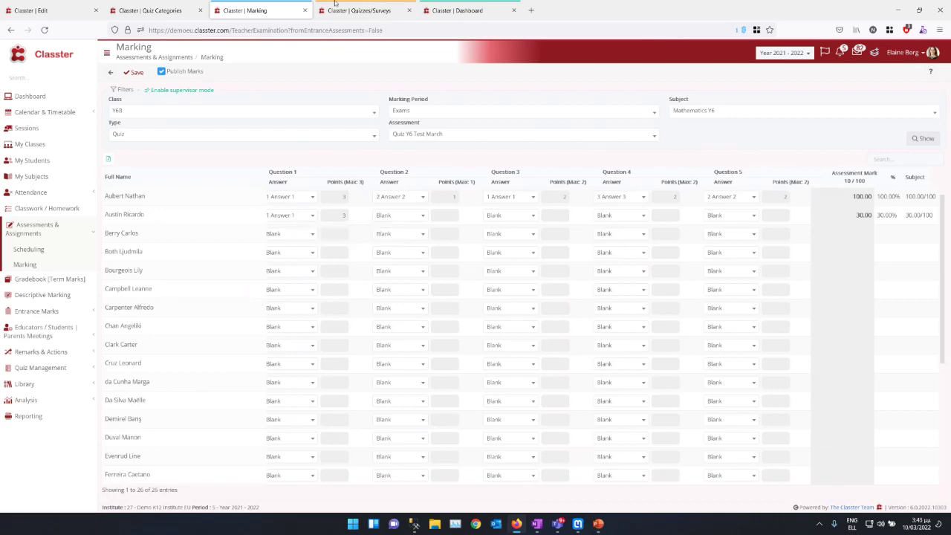
pyautogui.click(110, 72)
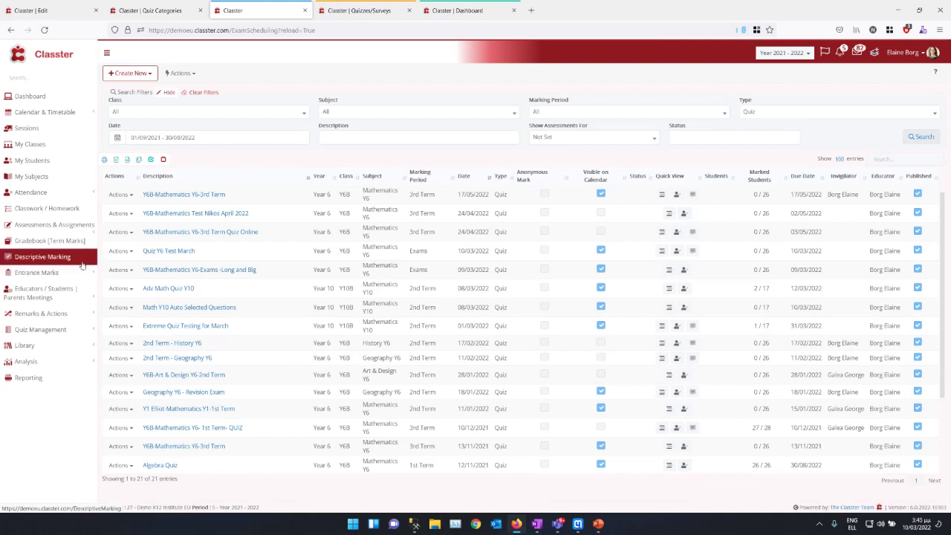
pyautogui.click(75, 232)
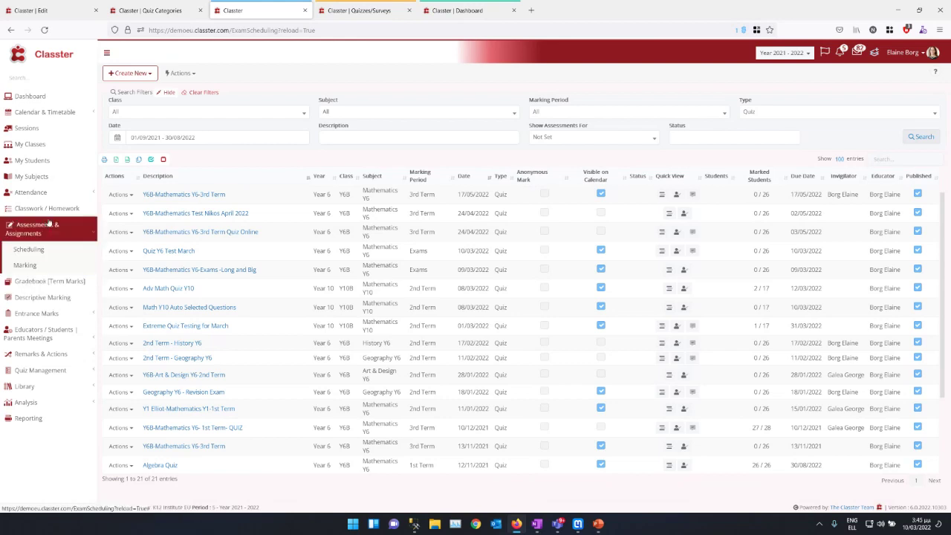
pyautogui.click(38, 370)
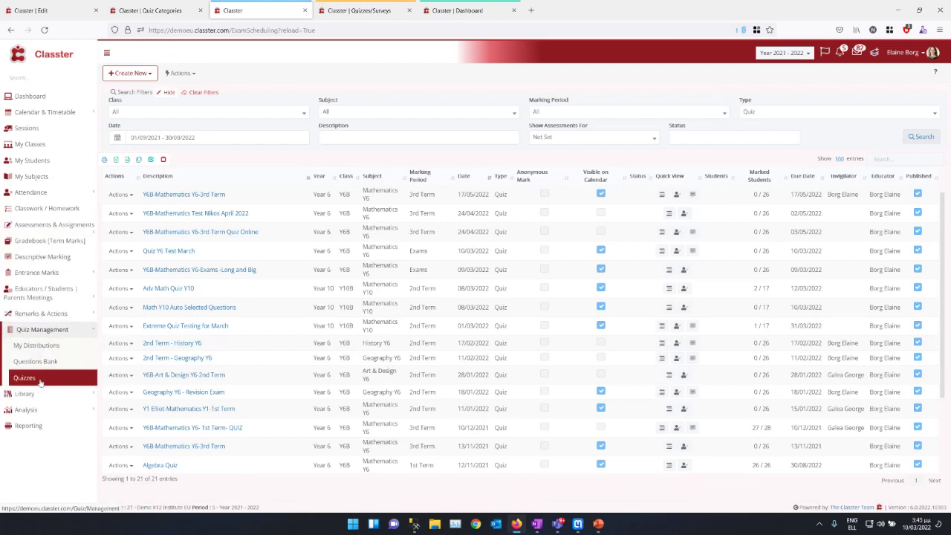
pyautogui.click(41, 379)
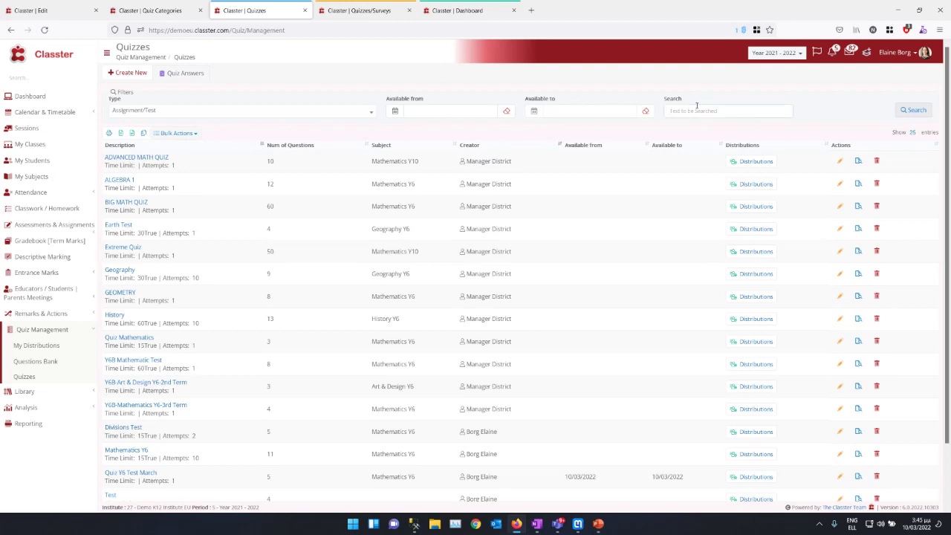
pyautogui.write('large')
pyautogui.click(912, 110)
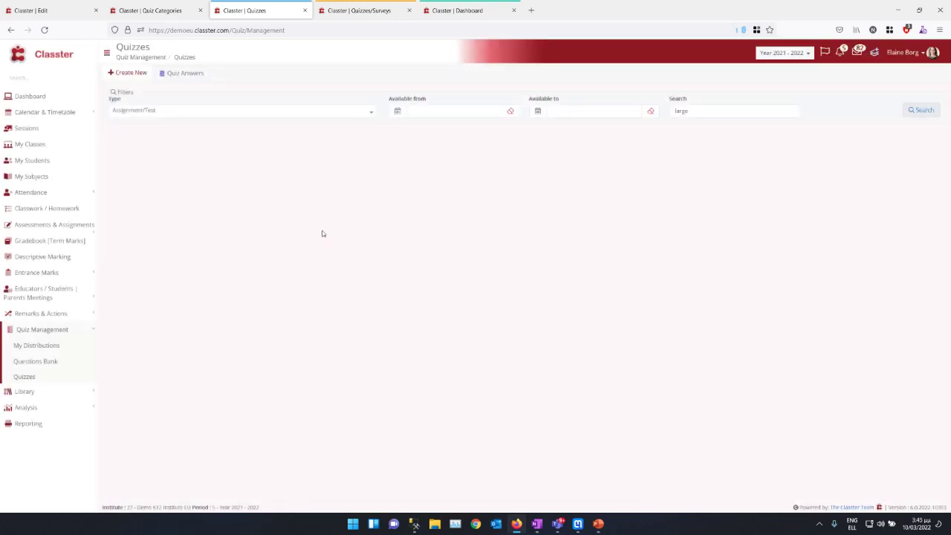
pyautogui.moveTo(691, 111); pyautogui.dragTo(571, 121)
pyautogui.press('BackSpace')
pyautogui.click(912, 110)
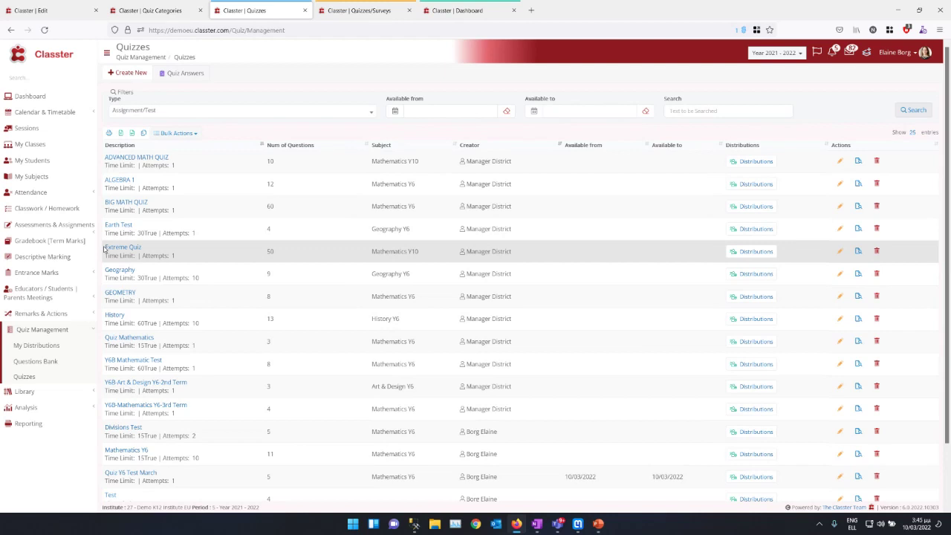
pyautogui.moveTo(207, 205); pyautogui.dragTo(109, 203)
pyautogui.tripleClick(412, 210)
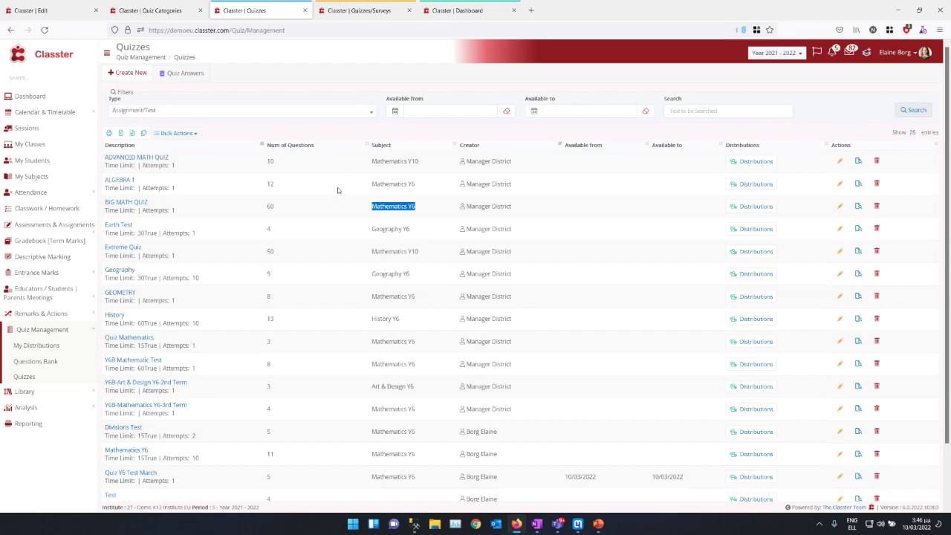
pyautogui.moveTo(150, 204); pyautogui.dragTo(110, 204)
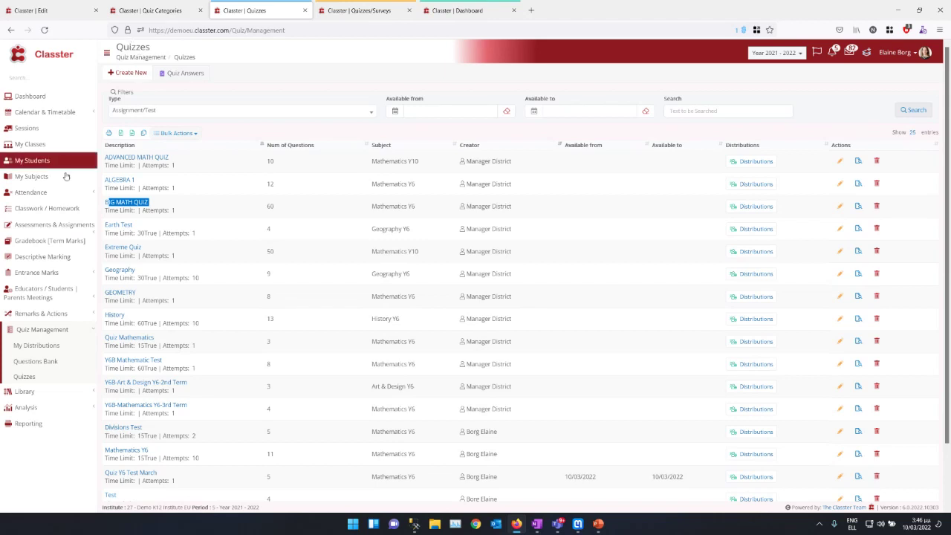
pyautogui.click(61, 235)
pyautogui.click(28, 249)
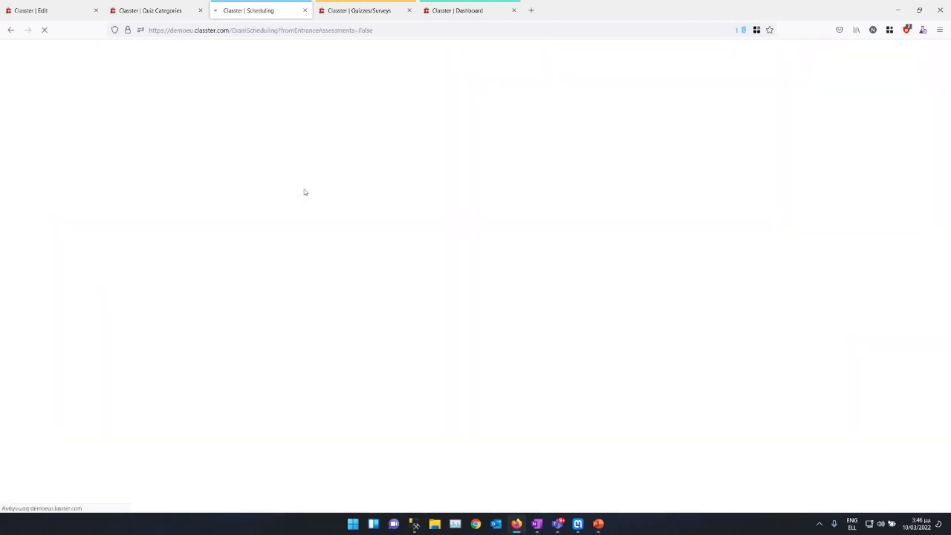
# Step: Start a new quiz described 'Math 6 Long Quiz' that distributes BIG MATH QUIZ
pyautogui.click(128, 73)
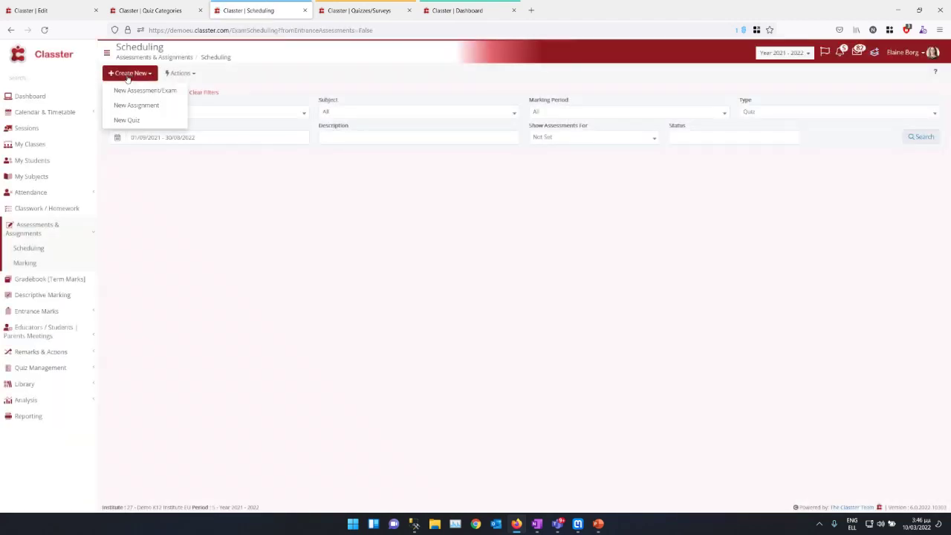
pyautogui.click(126, 119)
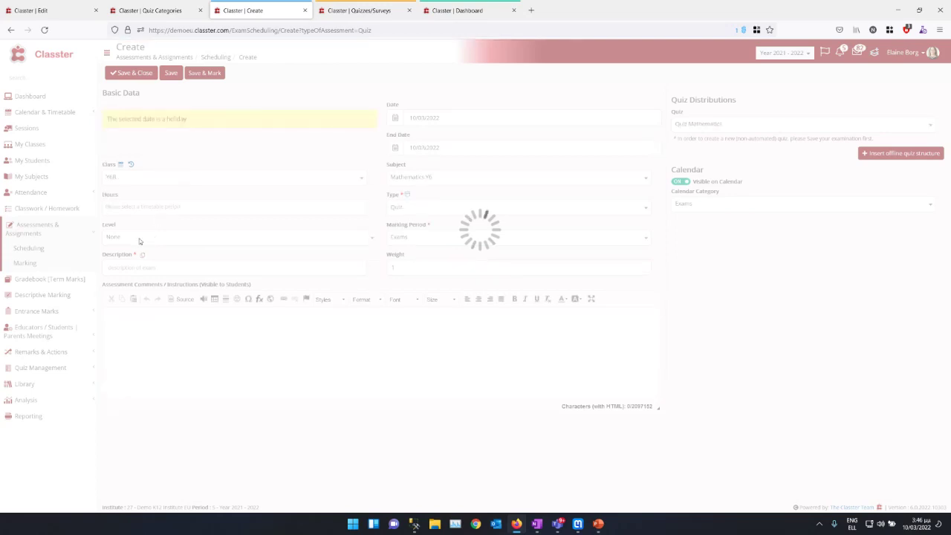
pyautogui.click(138, 266)
pyautogui.write('Math 6 Long Quiz')
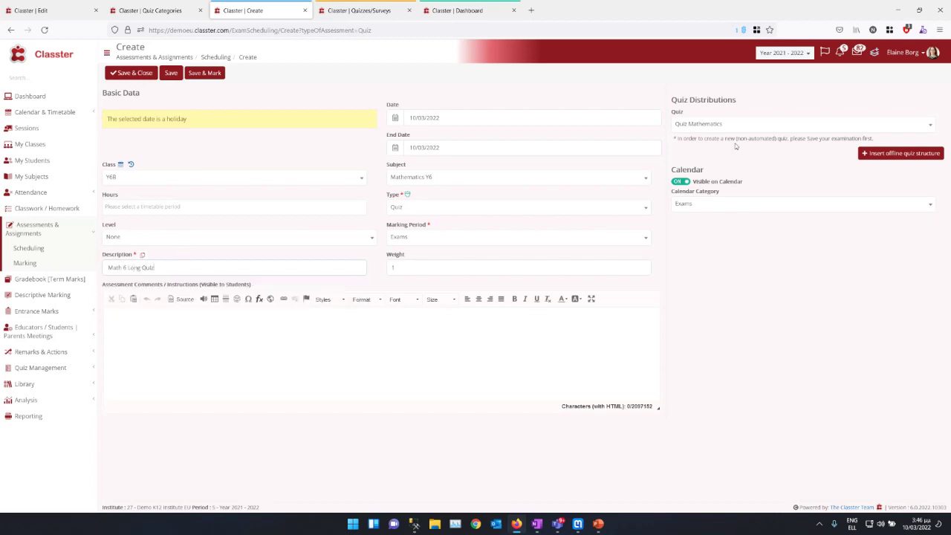
pyautogui.click(754, 126)
pyautogui.moveTo(933, 171); pyautogui.dragTo(929, 223)
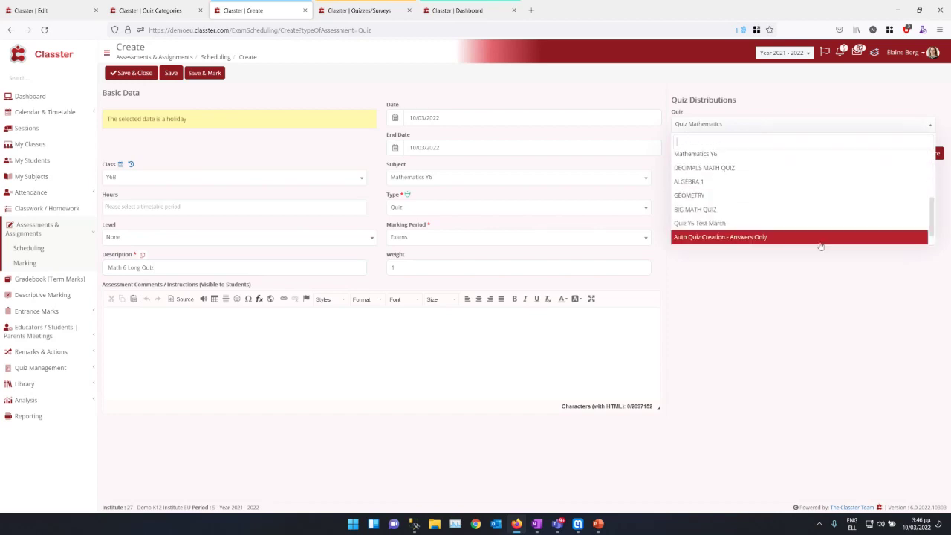
pyautogui.click(770, 210)
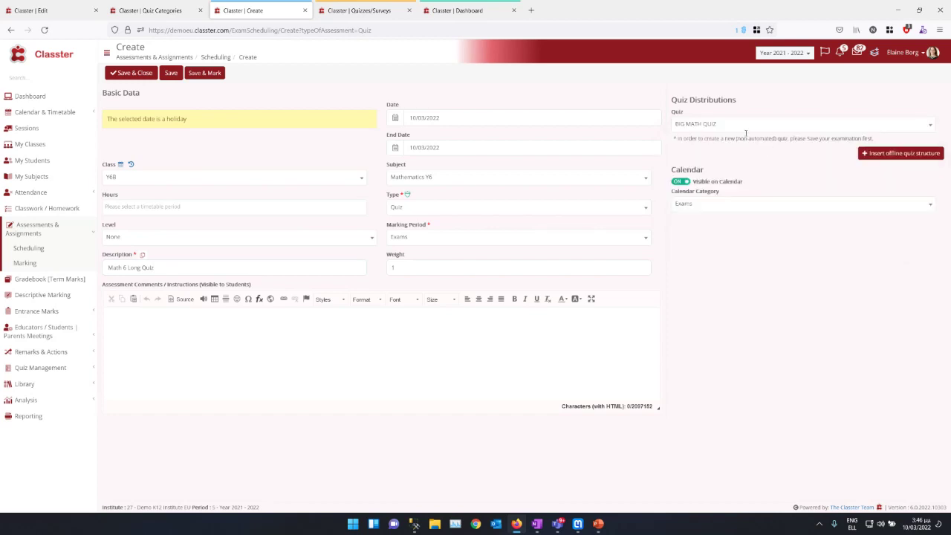
# Step: Set dates 01/03–31/03/2022, type Quiz, marking period 3rd Term, and Save & Mark
pyautogui.click(427, 119)
pyautogui.click(425, 162)
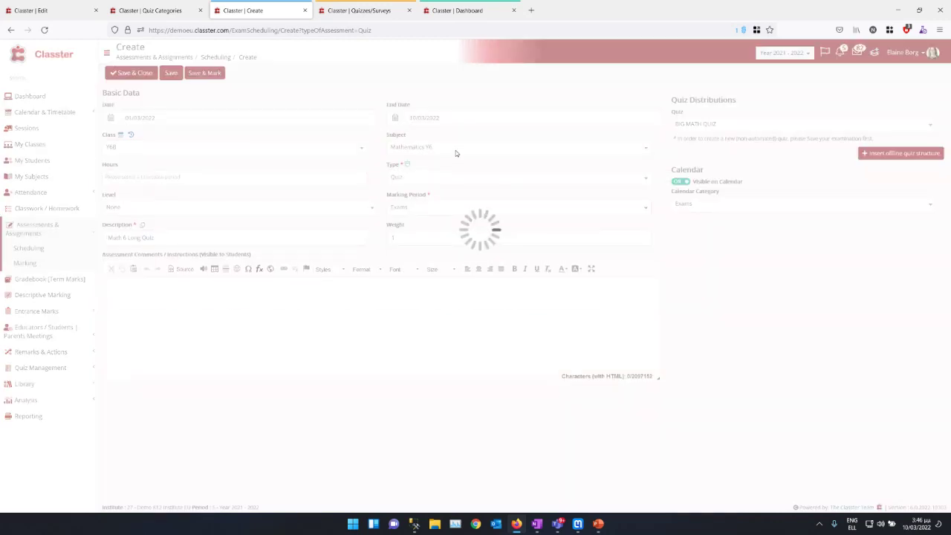
pyautogui.click(408, 121)
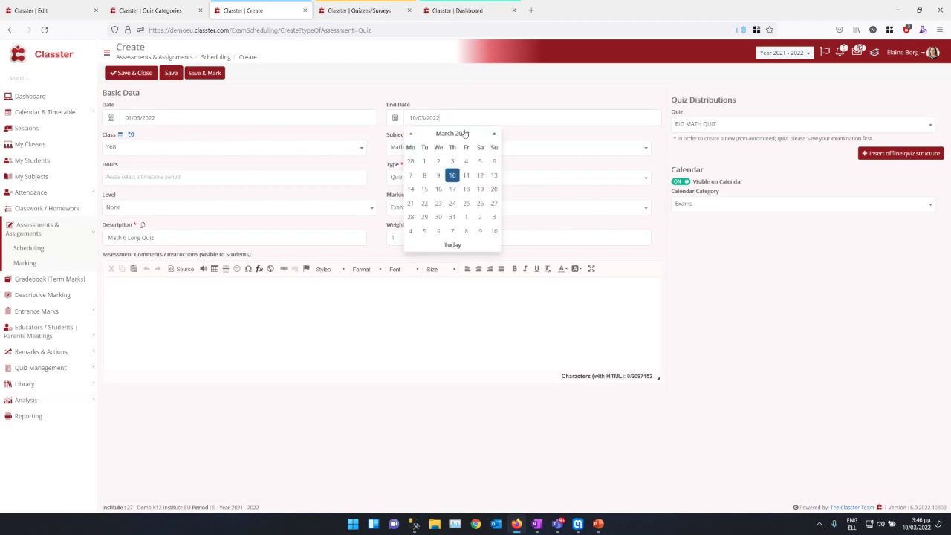
pyautogui.click(452, 217)
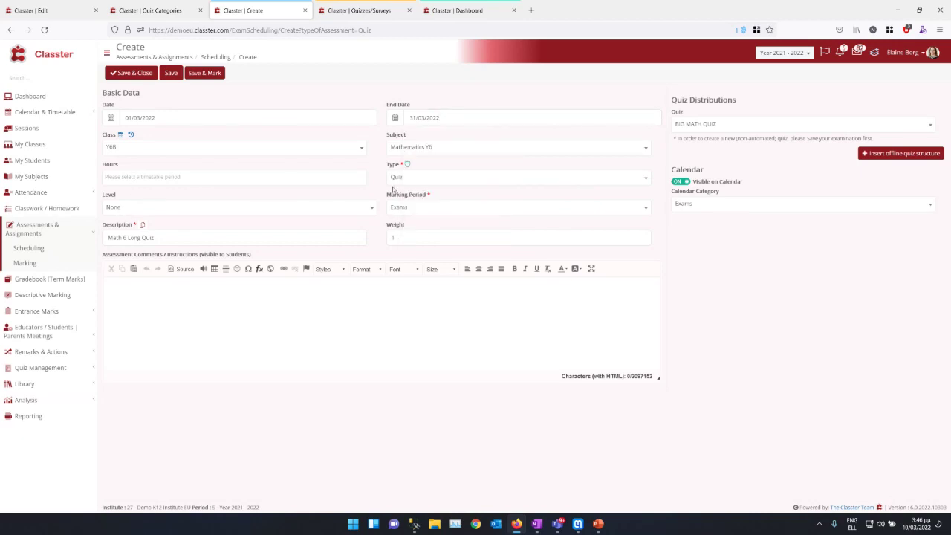
pyautogui.click(429, 179)
pyautogui.click(427, 182)
pyautogui.click(412, 212)
pyautogui.click(402, 269)
pyautogui.click(205, 74)
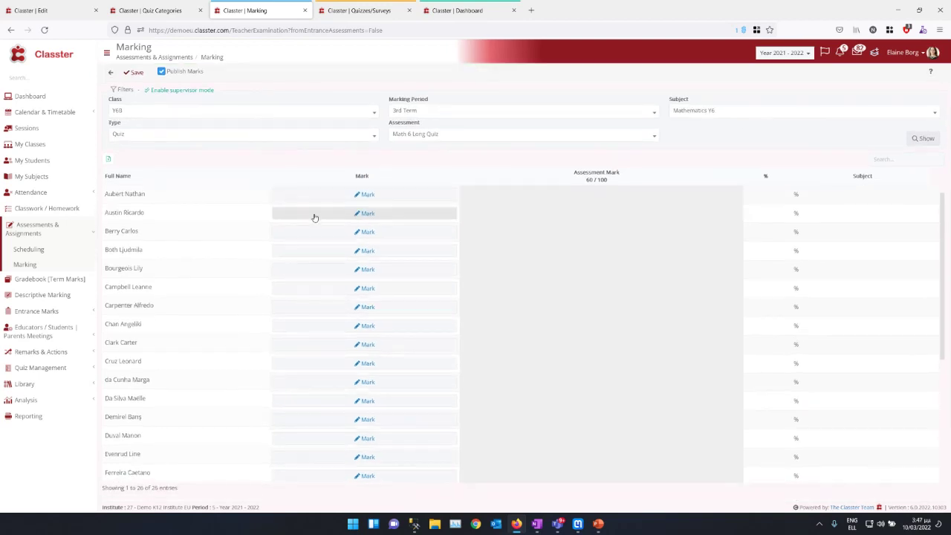
# Step: Glance at the first student's Mark dialog, then open a new Multi-Account Containers tab
pyautogui.click(338, 201)
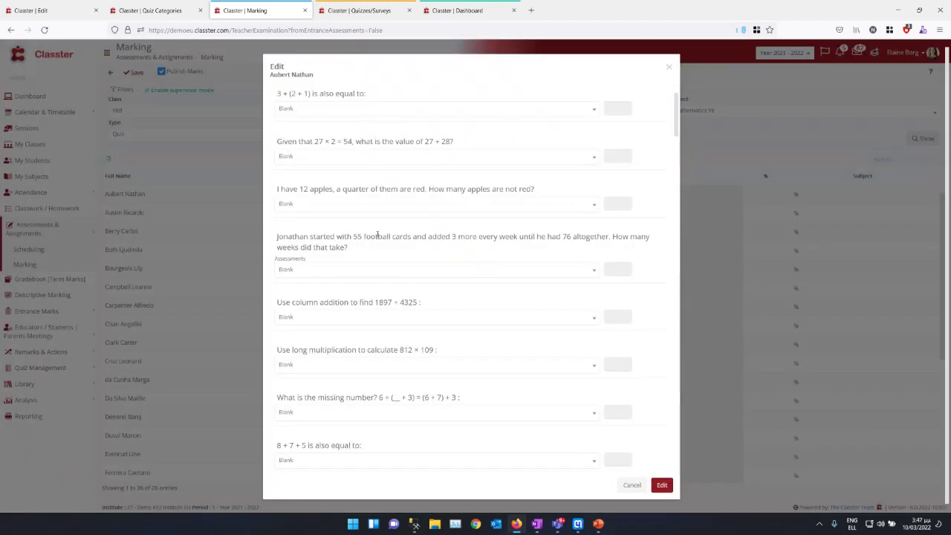
pyautogui.scroll(-5, 377, 235)
pyautogui.scroll(5, 381, 250)
pyautogui.click(667, 65)
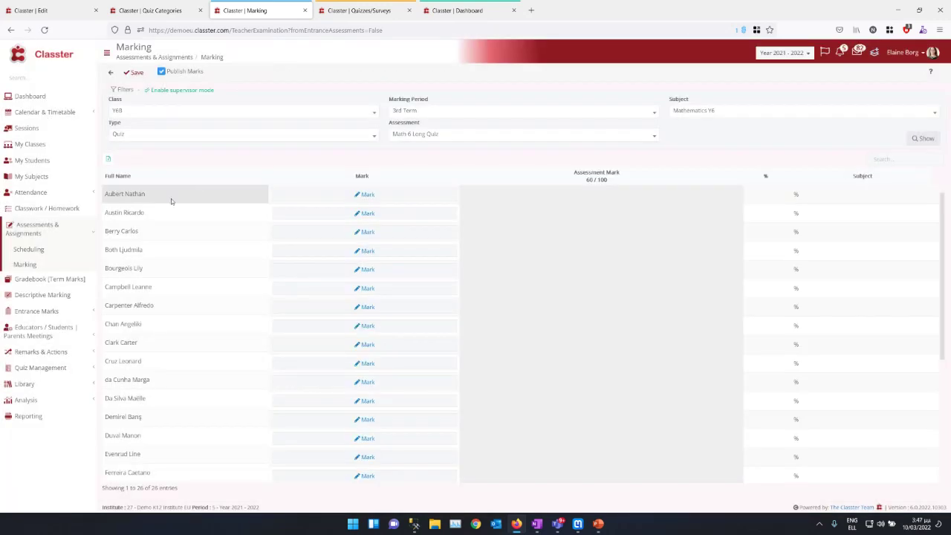
pyautogui.scroll(-3, 178, 211)
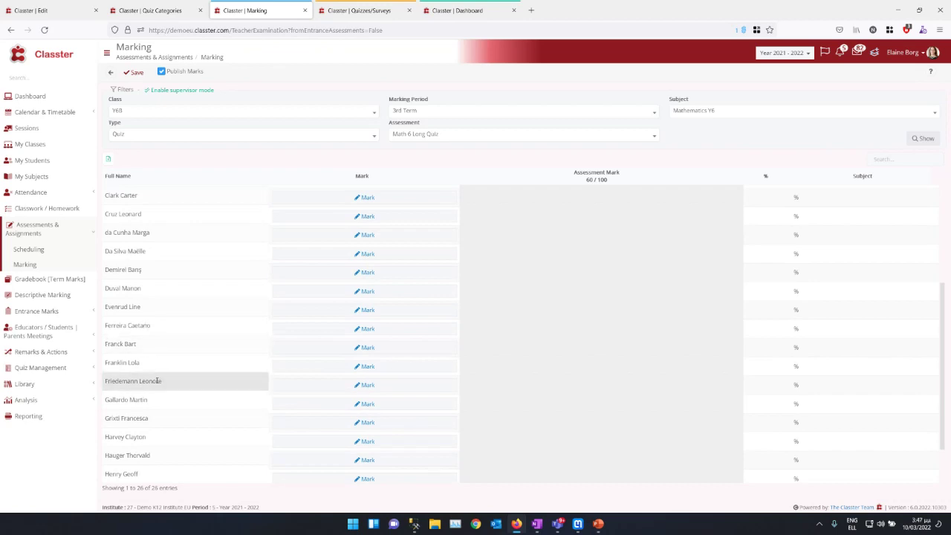
pyautogui.keyDown('shift'); pyautogui.click(152, 424); pyautogui.keyUp('shift')
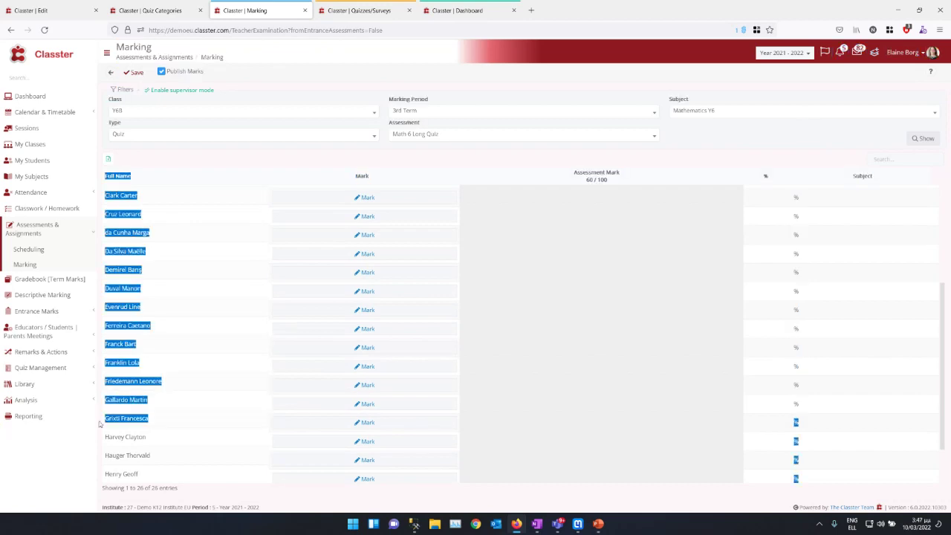
pyautogui.moveTo(104, 422); pyautogui.dragTo(149, 422)
pyautogui.click(889, 30)
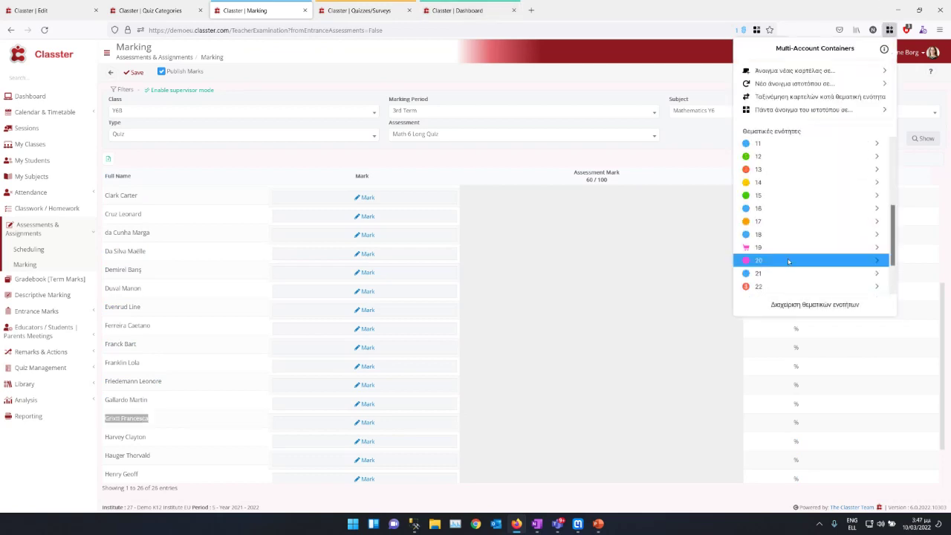
pyautogui.click(782, 252)
# Step: Load Classter in the new tab and sign in with the saved student login
pyautogui.click(514, 26)
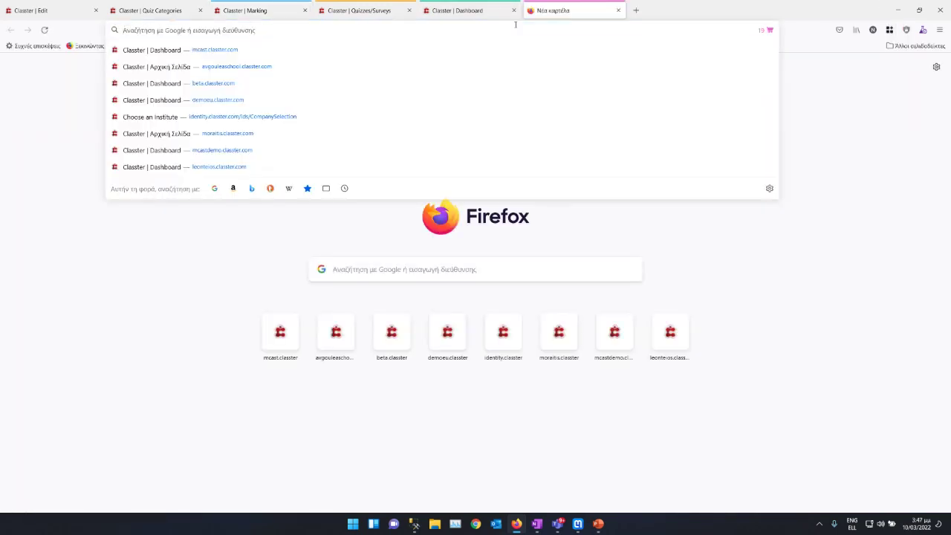
pyautogui.write('iden')
pyautogui.press('Return')
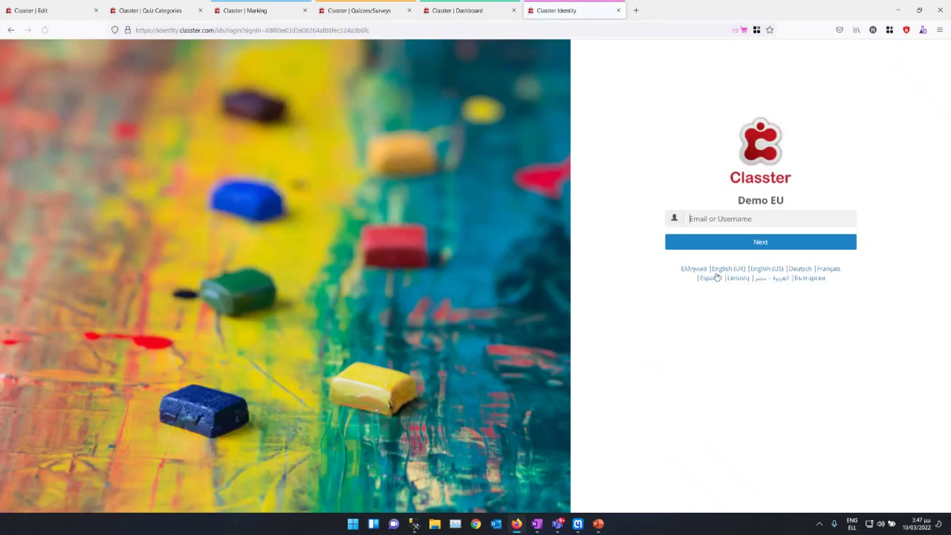
pyautogui.click(727, 220)
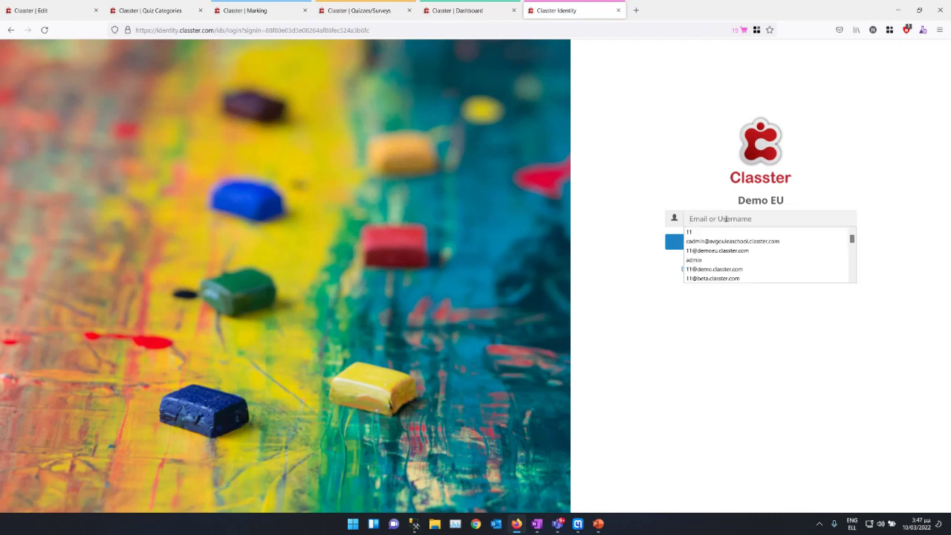
pyautogui.write('s2')
pyautogui.press('Down')
pyautogui.press('Return')
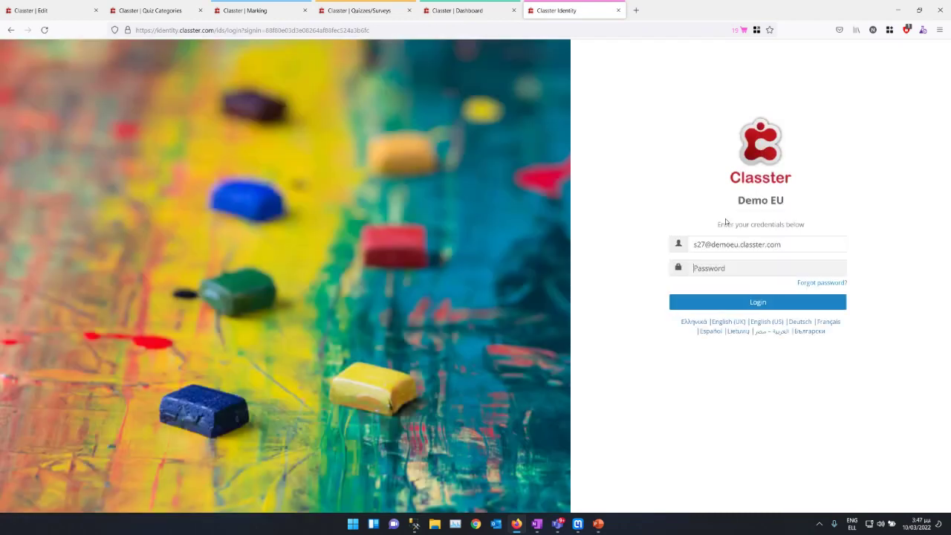
pyautogui.click(758, 303)
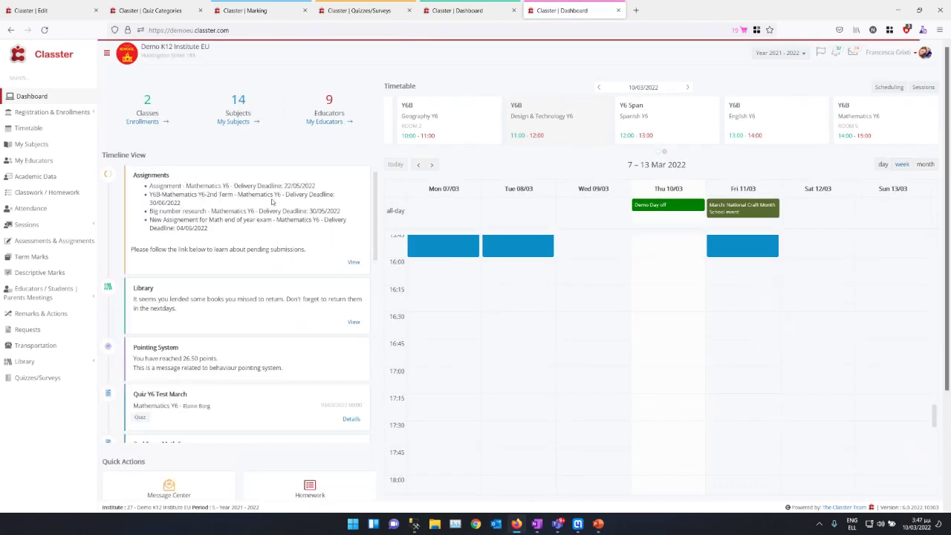
# Step: Scroll the student's Timeline View, then go to Quizzes/Surveys
pyautogui.scroll(-4, 273, 208)
pyautogui.scroll(-1, 173, 315)
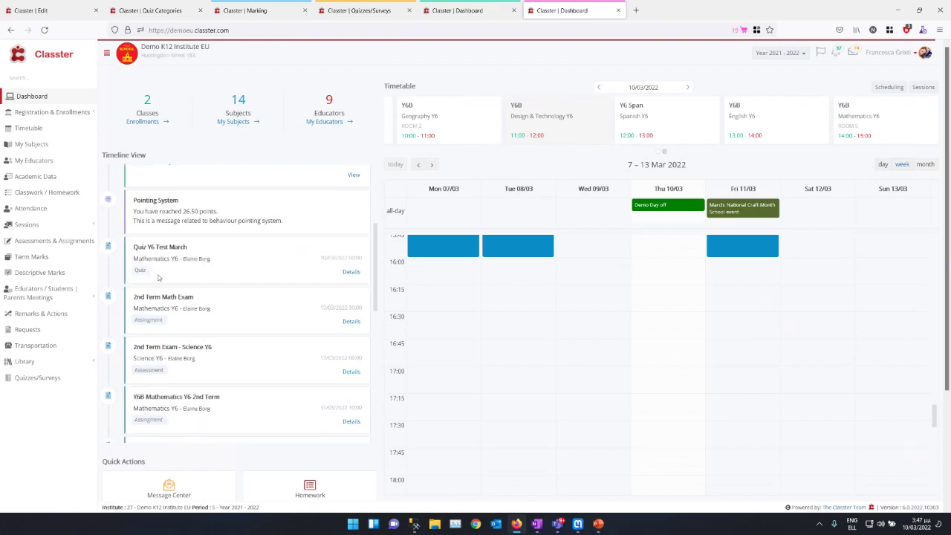
pyautogui.moveTo(141, 245); pyautogui.dragTo(192, 250)
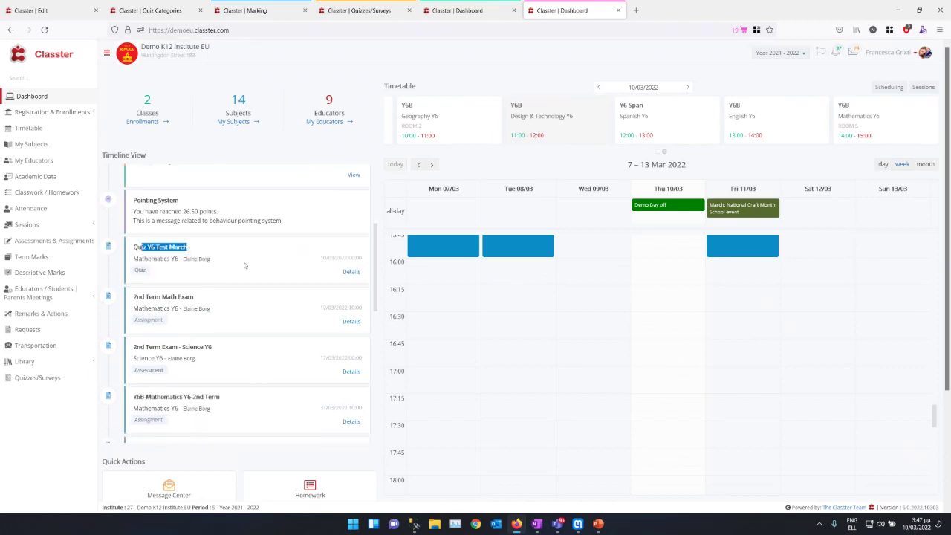
pyautogui.scroll(-6, 245, 265)
pyautogui.scroll(-4, 242, 265)
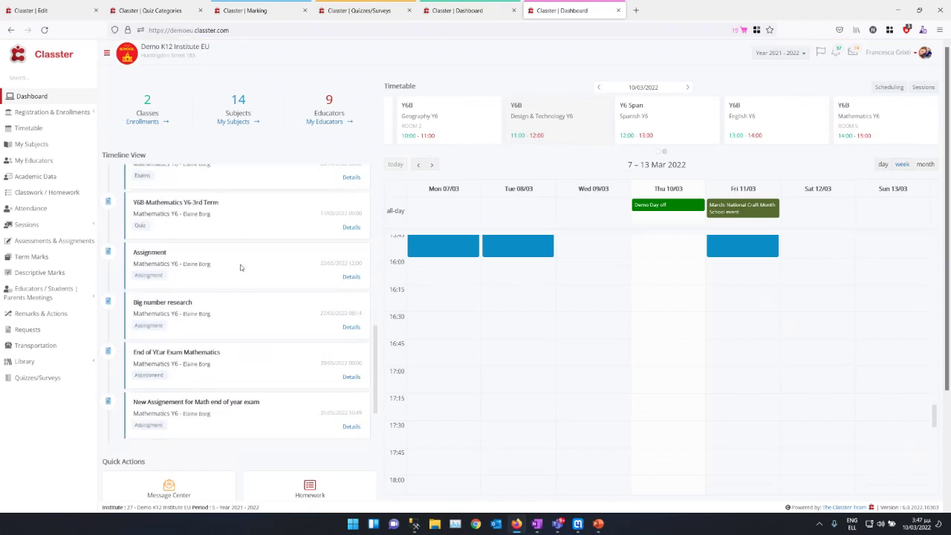
pyautogui.scroll(6, 231, 385)
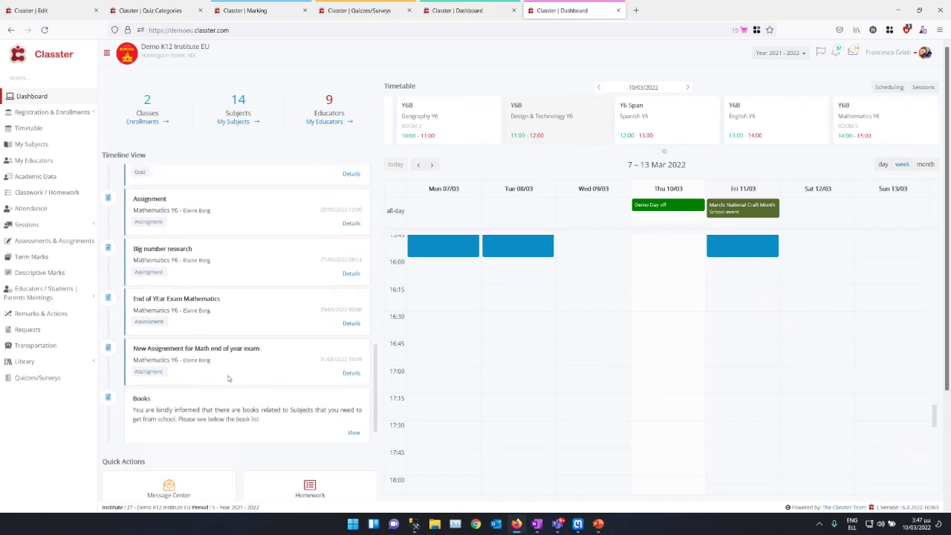
pyautogui.scroll(5, 178, 312)
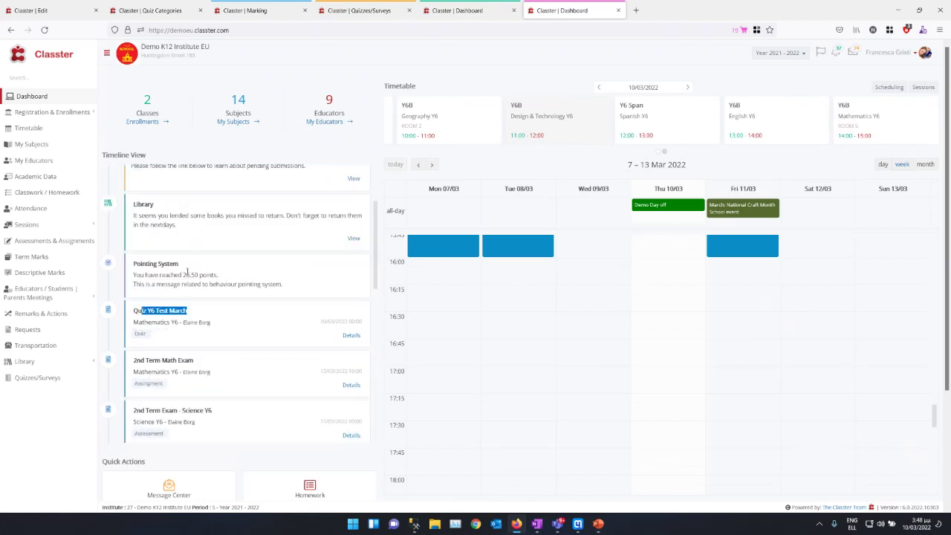
pyautogui.click(26, 376)
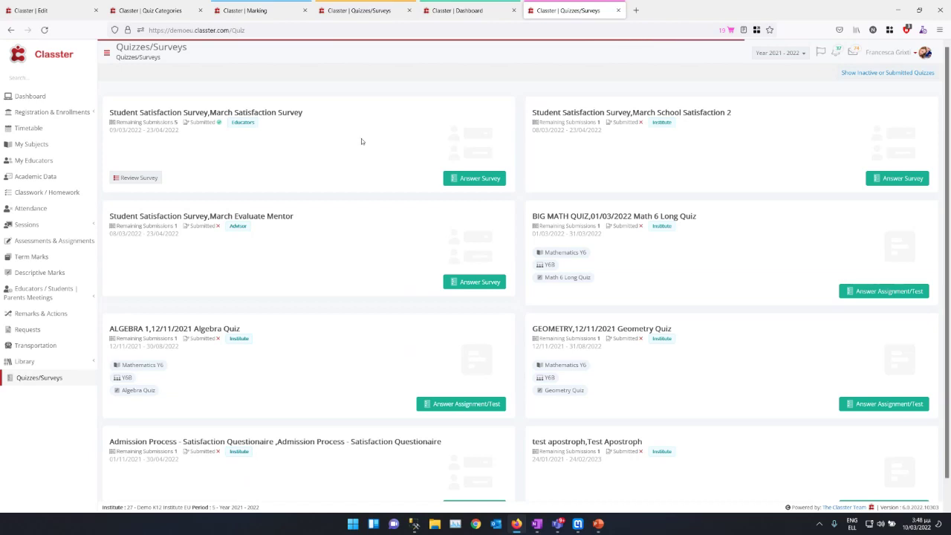
# Step: Answer BIG MATH QUIZ with 3 + 2 + 2, 53, 8, 7 and 6122
pyautogui.scroll(-1, 355, 143)
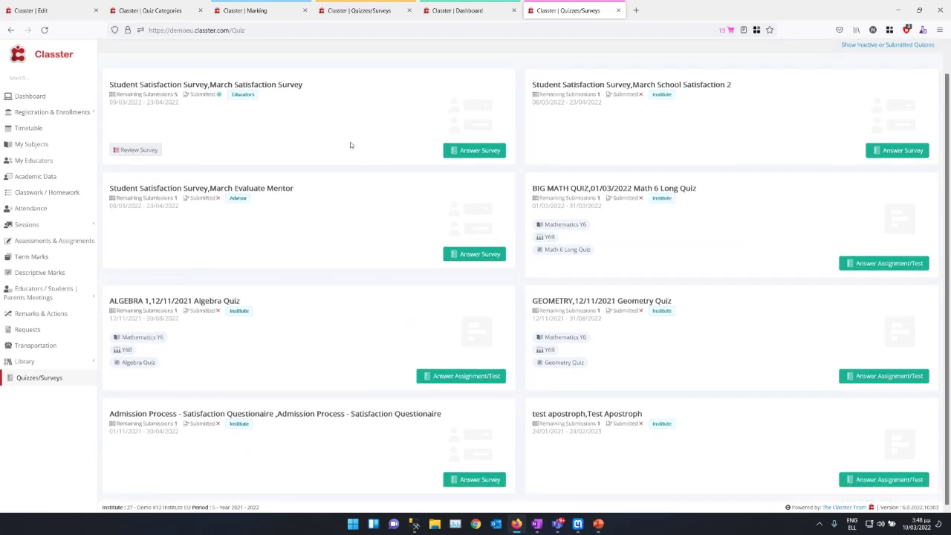
pyautogui.click(872, 264)
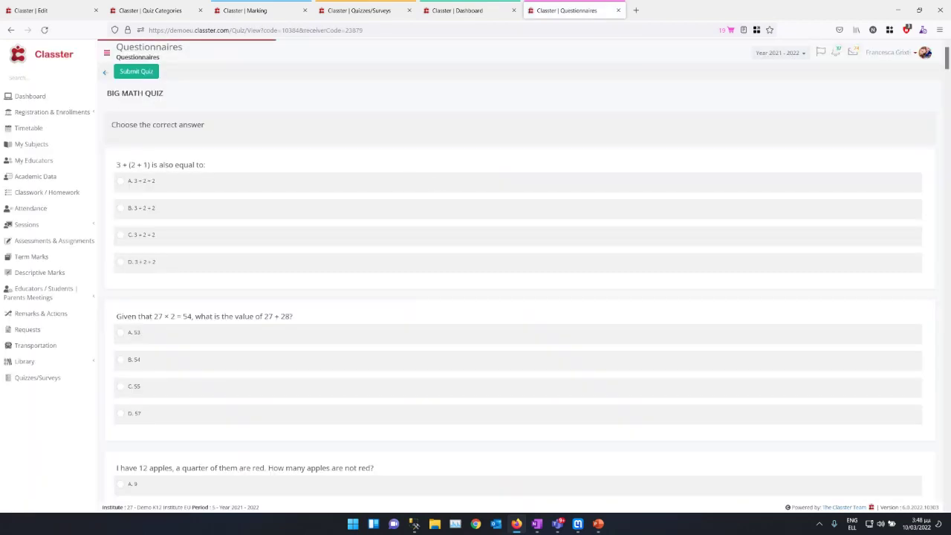
pyautogui.click(121, 181)
pyautogui.click(120, 333)
pyautogui.scroll(-2, 129, 392)
pyautogui.click(120, 370)
pyautogui.scroll(-3, 121, 368)
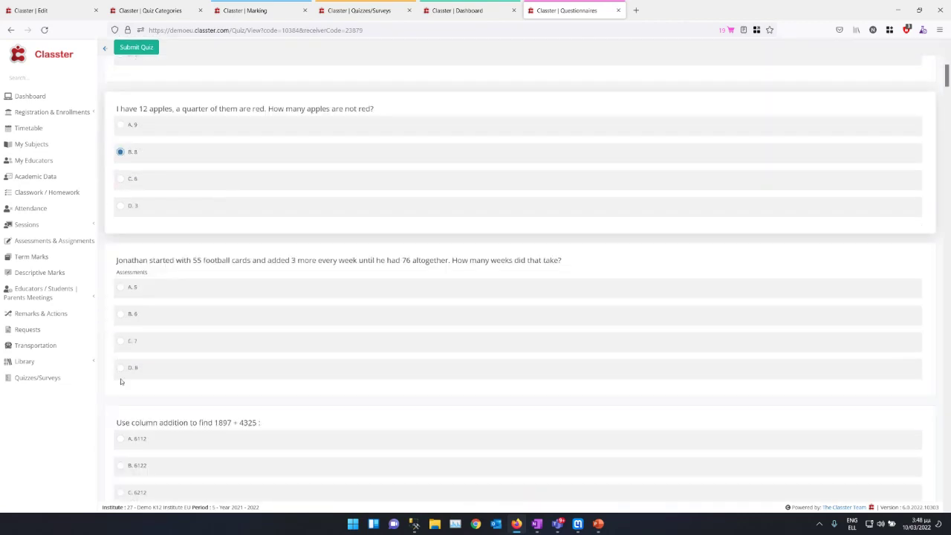
pyautogui.click(120, 346)
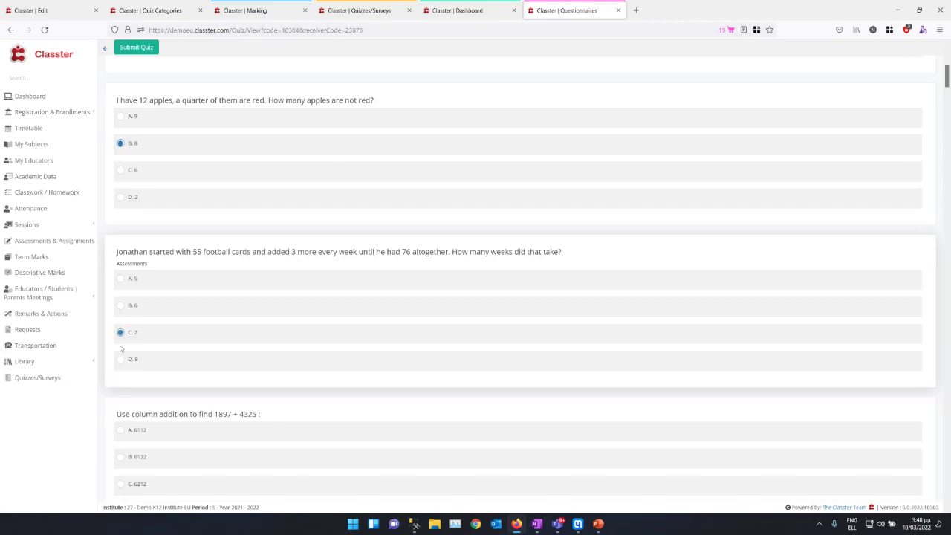
pyautogui.click(120, 456)
# Step: Submit and confirm the quiz, then return to the teacher's Marking tab
pyautogui.scroll(5, 149, 253)
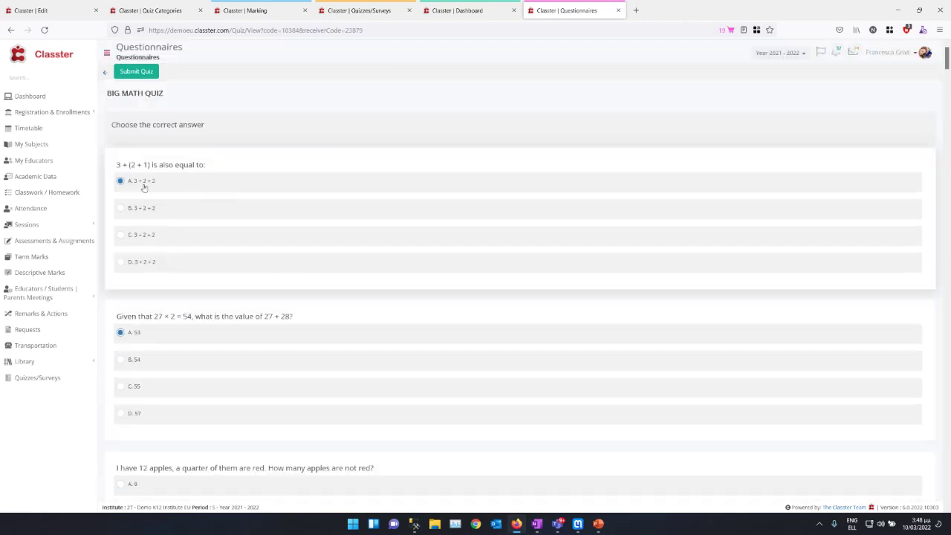
pyautogui.click(134, 71)
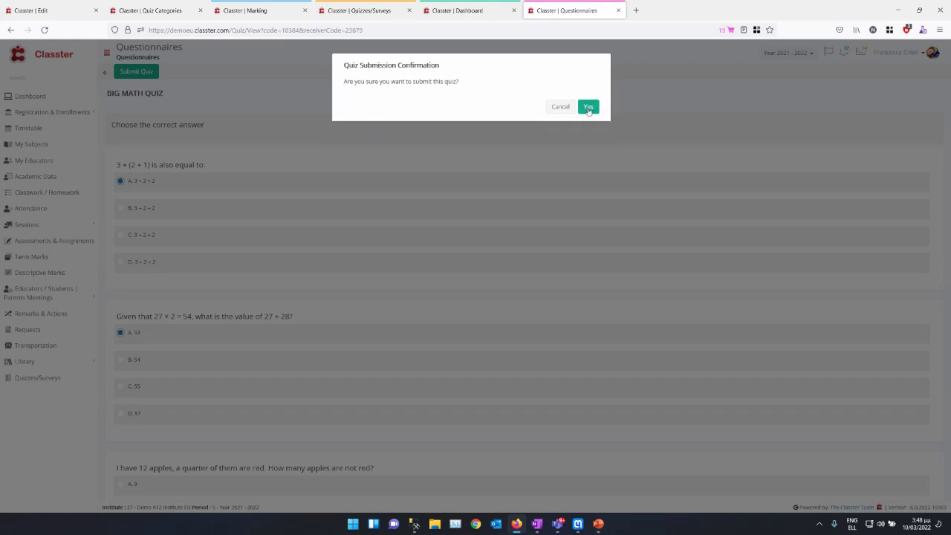
pyautogui.click(588, 108)
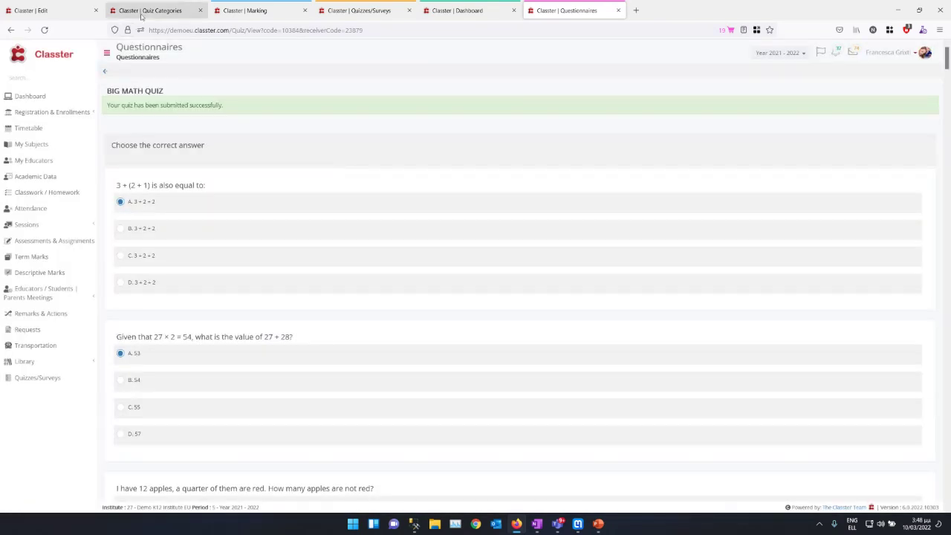
pyautogui.click(256, 10)
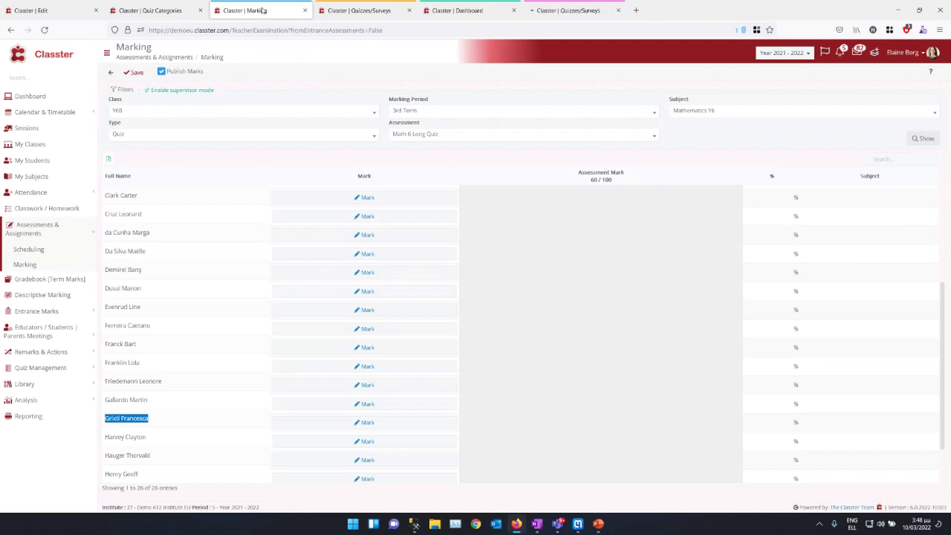
# Step: Inspect the student's Mark dialog showing Blank answers, close it, and return to the student's Quizzes/Surveys tab
pyautogui.click(333, 423)
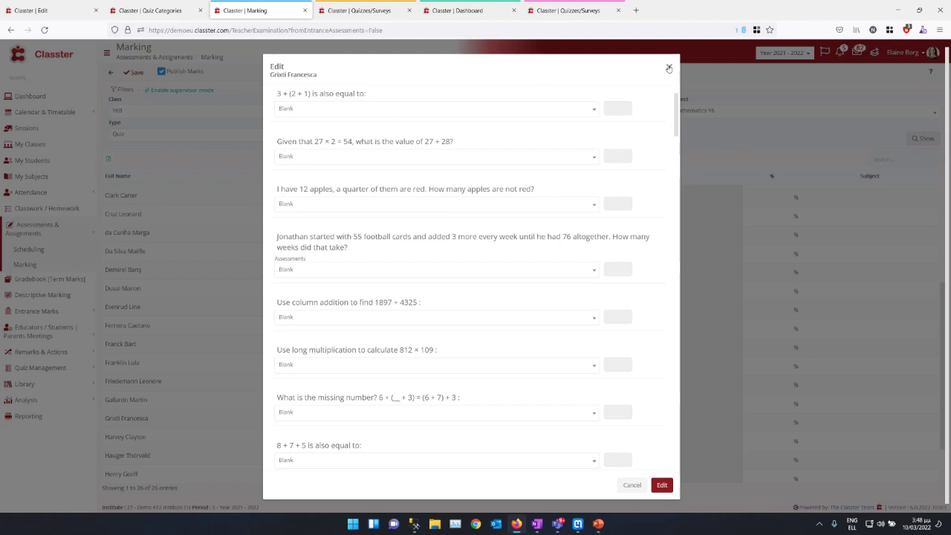
pyautogui.click(574, 111)
pyautogui.click(574, 111)
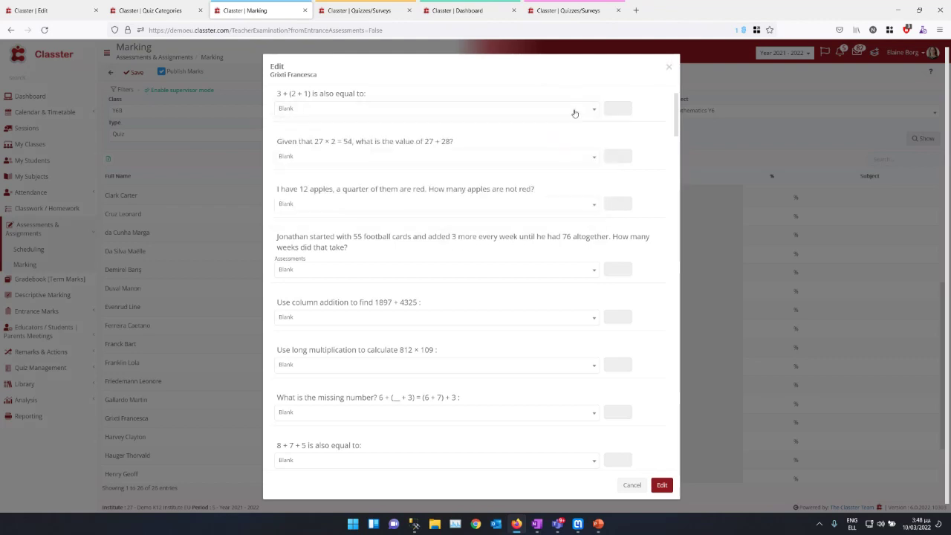
pyautogui.click(668, 69)
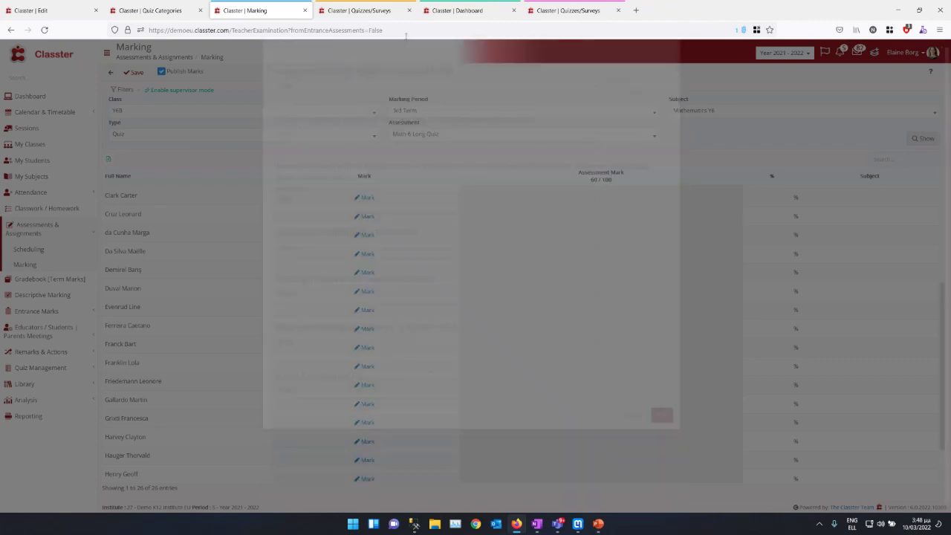
pyautogui.click(564, 11)
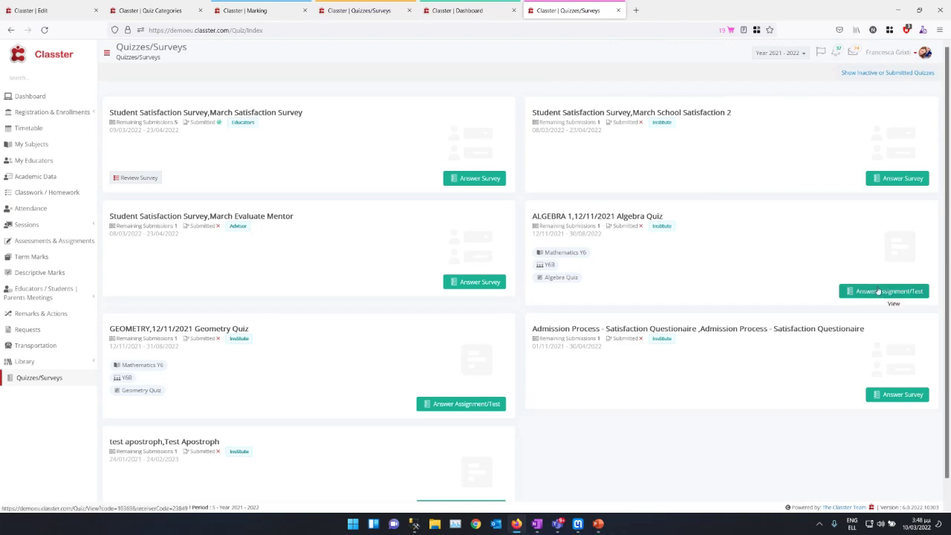
pyautogui.click(898, 73)
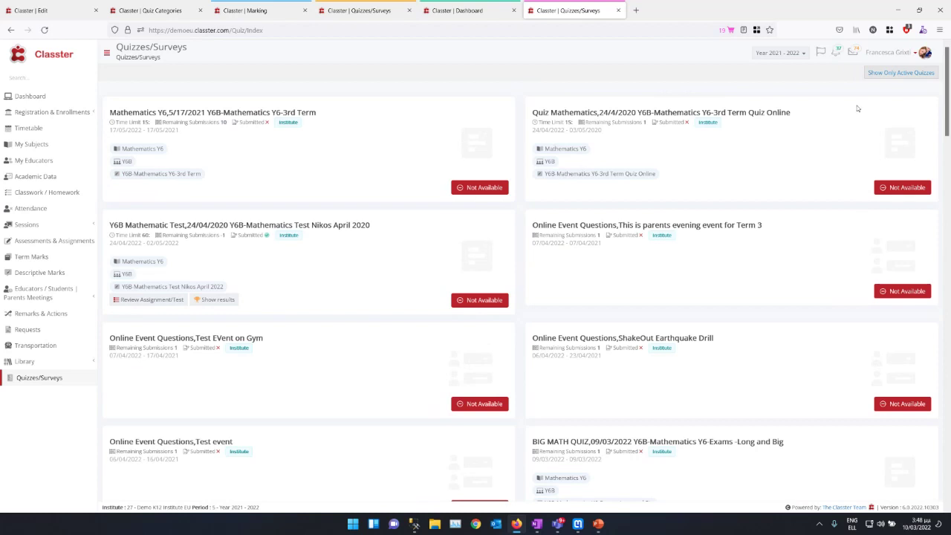
pyautogui.click(902, 73)
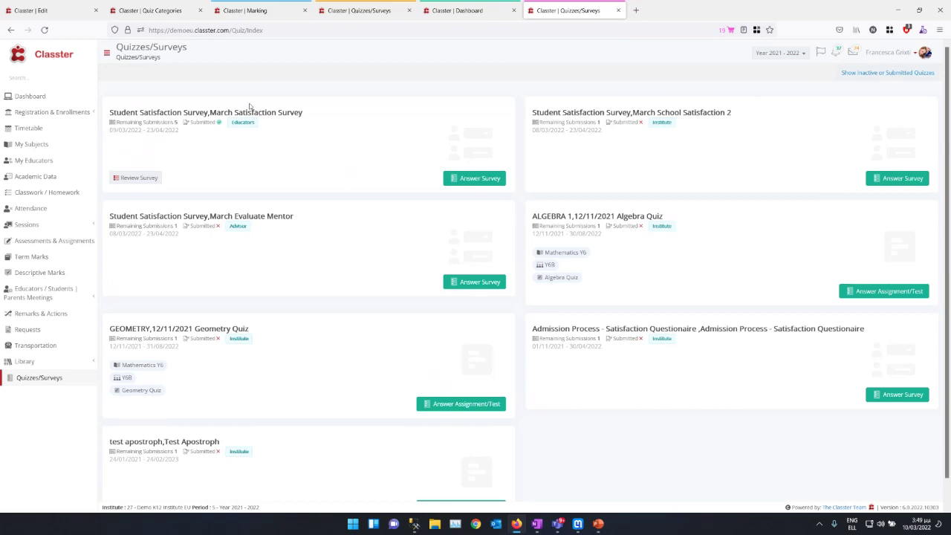
pyautogui.click(151, 11)
# Step: Back on the Marking tab, open the student's Mark dialog
pyautogui.click(227, 12)
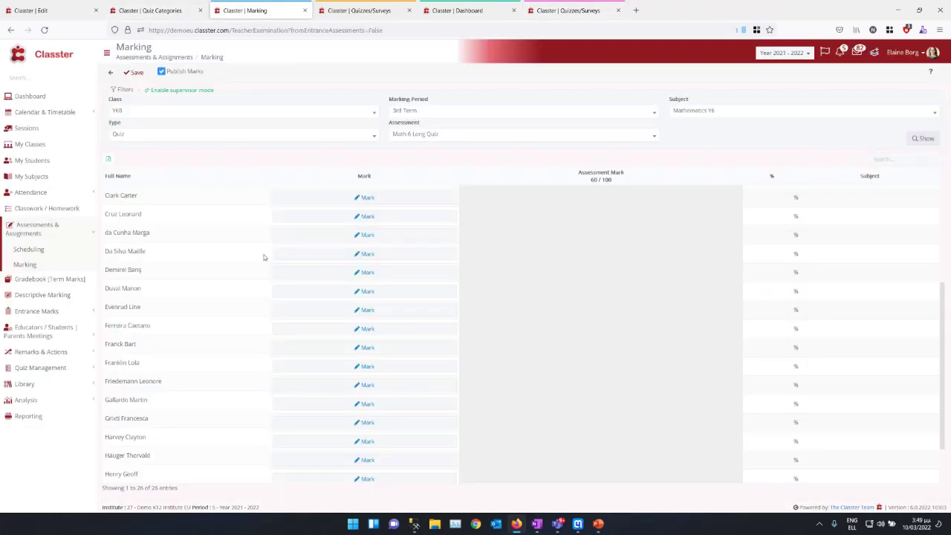
pyautogui.click(367, 422)
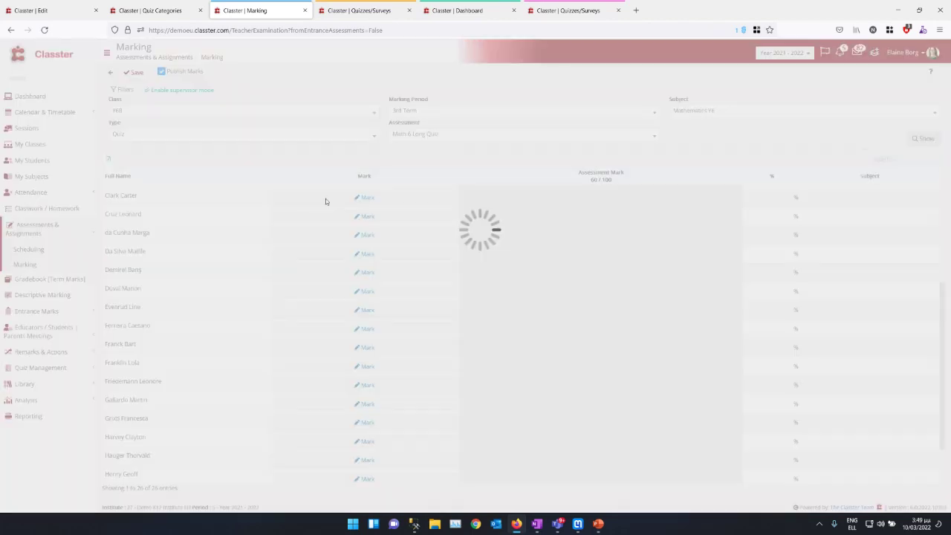
pyautogui.scroll(-2, 325, 125)
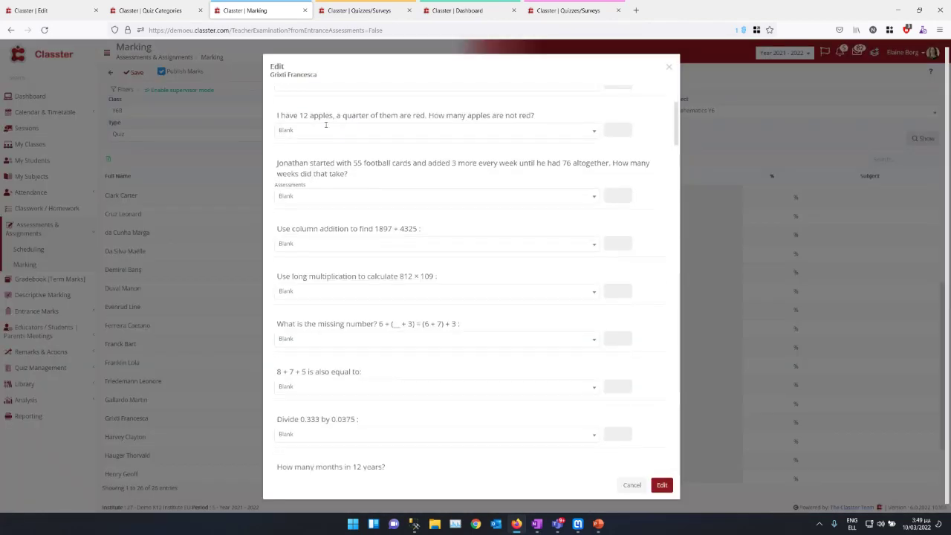
pyautogui.scroll(-10, 384, 337)
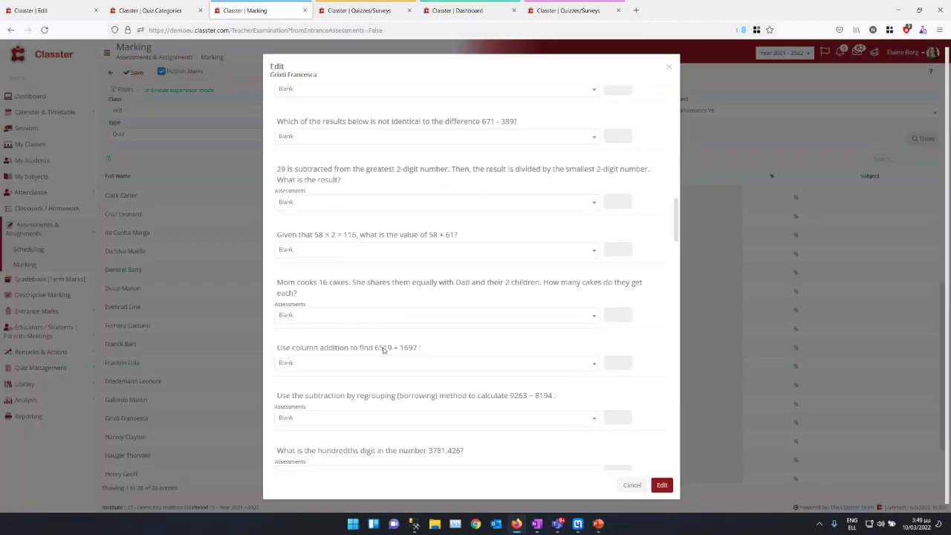
pyautogui.scroll(12, 375, 335)
# Step: Pick answers 3 + 2 + 2, 53, 8 and 5 for questions 1–4, then cancel unsaved
pyautogui.click(317, 111)
pyautogui.click(302, 159)
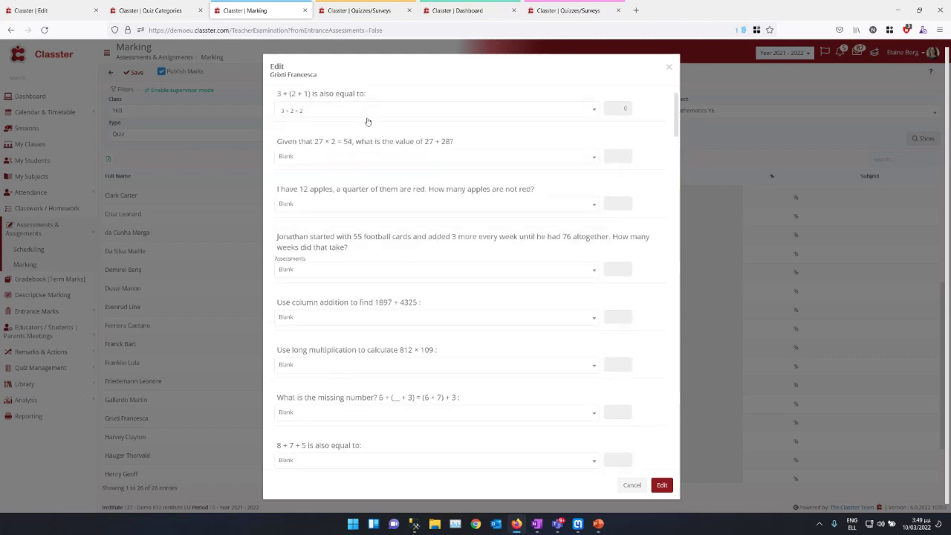
pyautogui.click(318, 158)
pyautogui.click(306, 205)
pyautogui.click(303, 205)
pyautogui.click(290, 267)
pyautogui.click(295, 272)
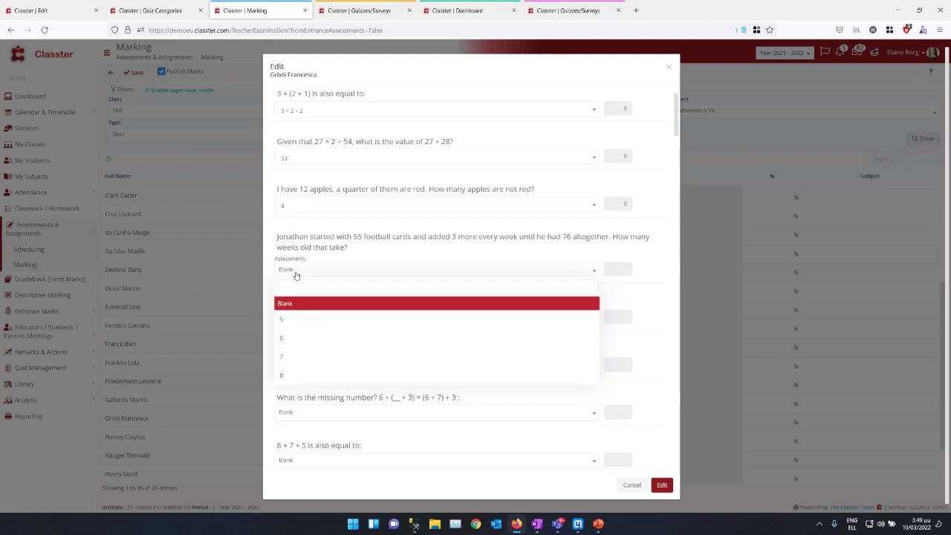
pyautogui.click(286, 320)
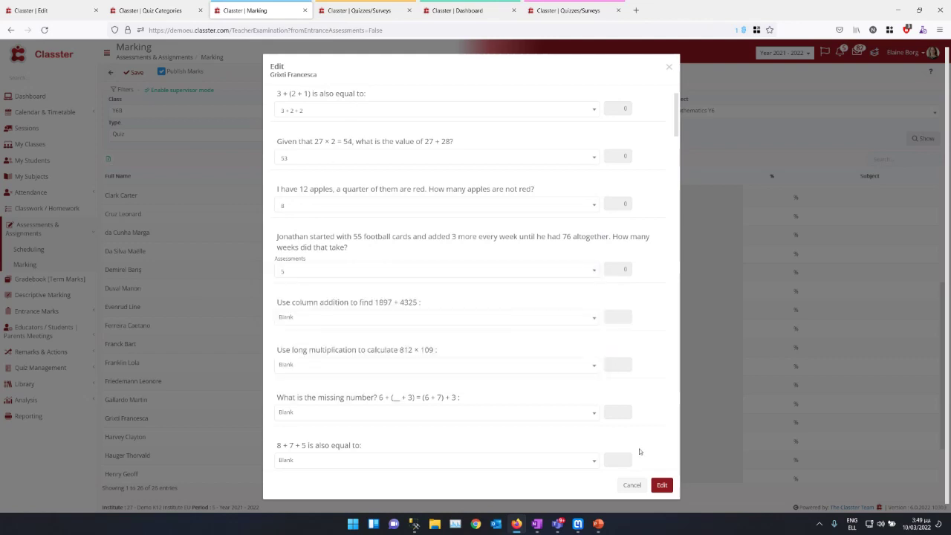
pyautogui.click(633, 485)
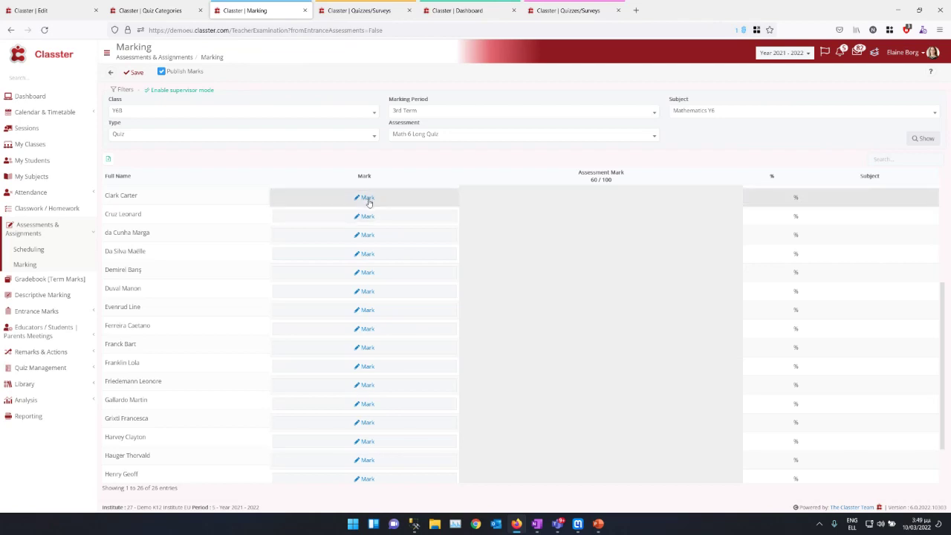
# Step: Open the first student's marking form and answer the first question with the last 3 + 2 + 2 option
pyautogui.click(367, 198)
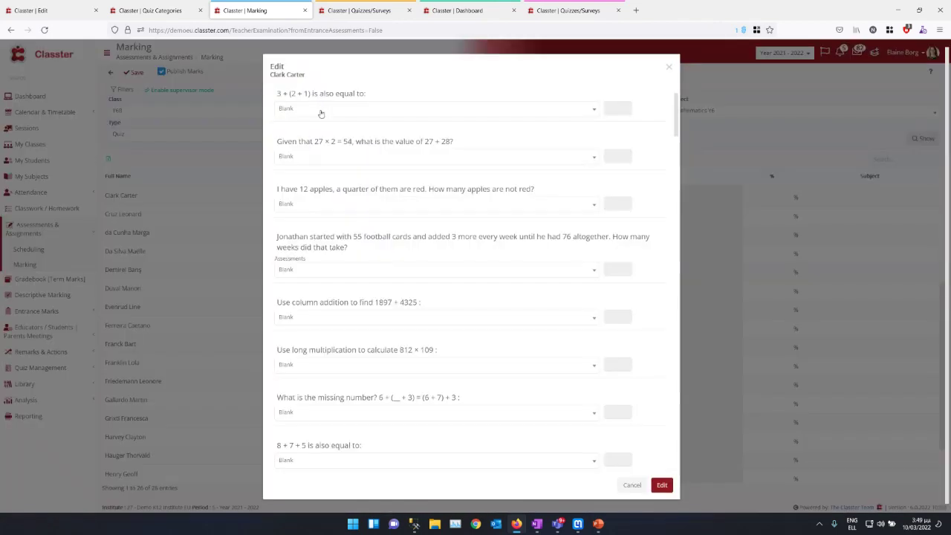
pyautogui.click(320, 109)
pyautogui.click(301, 161)
pyautogui.click(314, 110)
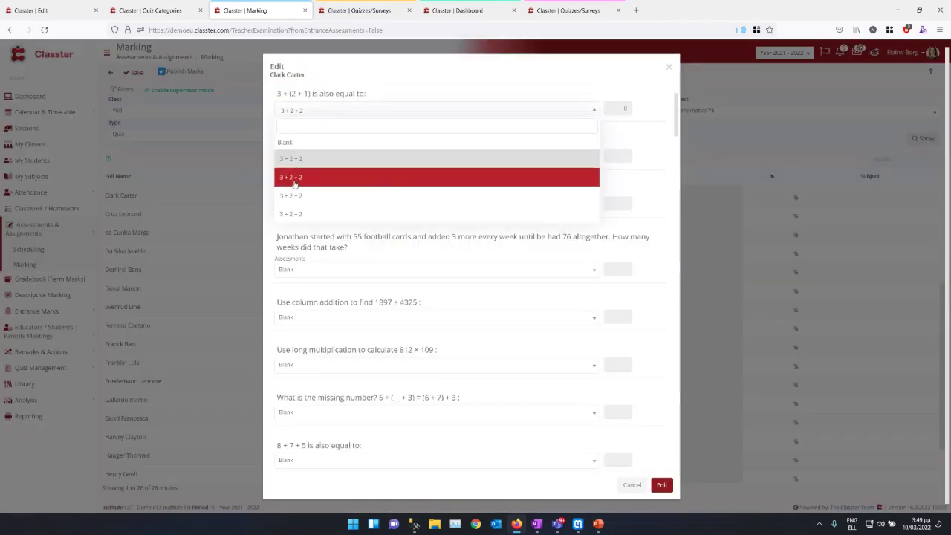
pyautogui.click(295, 179)
pyautogui.click(309, 112)
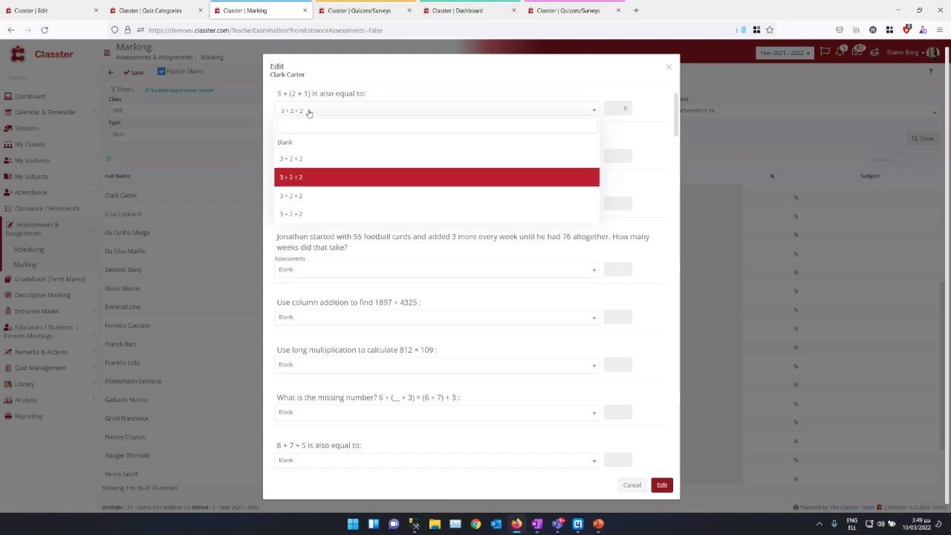
pyautogui.write('B')
pyautogui.click(299, 217)
# Step: Answer 54 to the second question and 8 to the third, then save the mark of 0.00
pyautogui.click(300, 159)
pyautogui.click(293, 213)
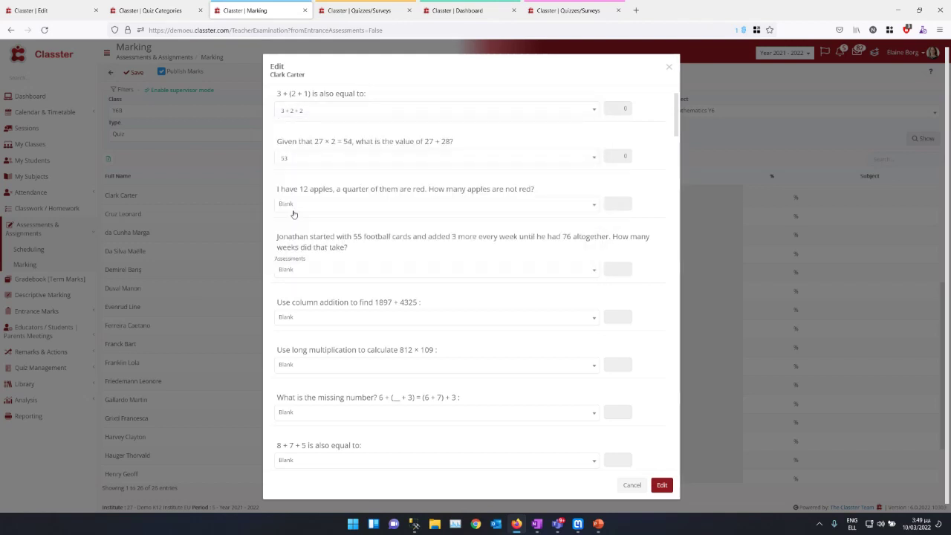
pyautogui.click(298, 156)
pyautogui.click(293, 225)
pyautogui.click(334, 205)
pyautogui.click(356, 267)
pyautogui.click(661, 485)
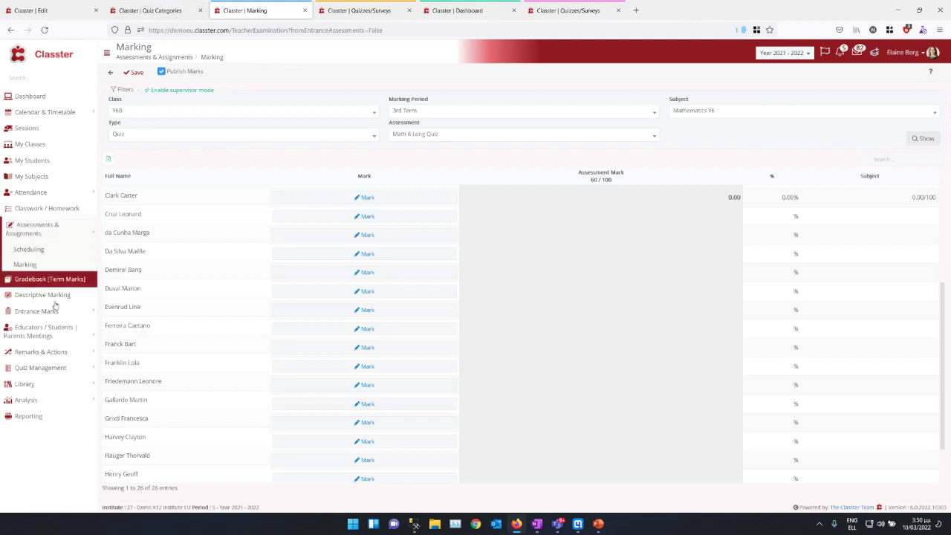
# Step: Go from Quiz Management > Quizzes to the Quiz Answers page
pyautogui.click(37, 368)
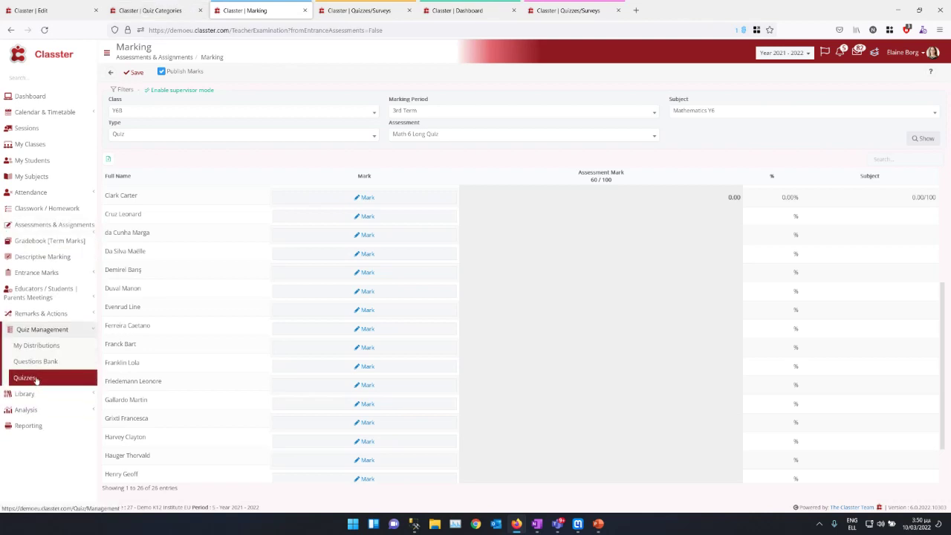
pyautogui.click(35, 378)
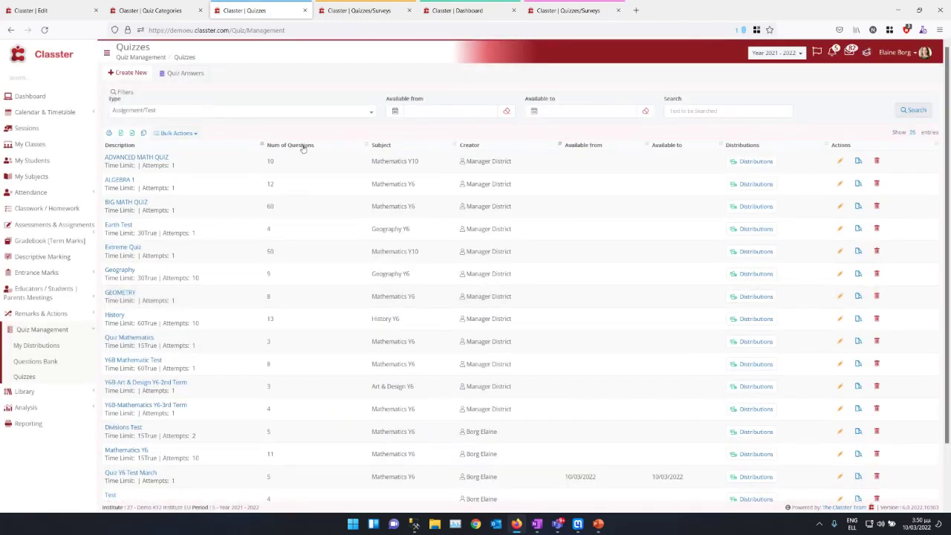
pyautogui.click(184, 73)
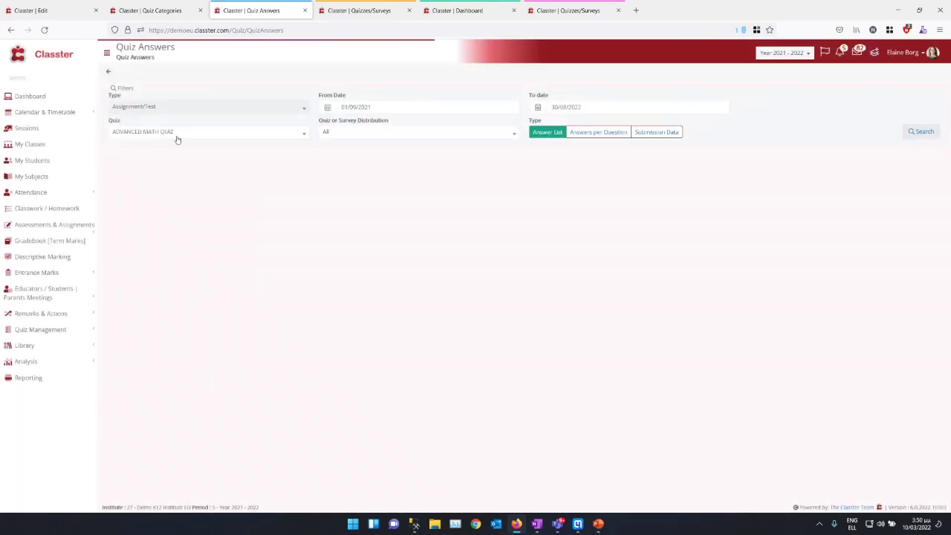
# Step: Search the quiz answers for the Mathematics Y6 quiz
pyautogui.click(176, 134)
pyautogui.click(176, 132)
pyautogui.click(176, 132)
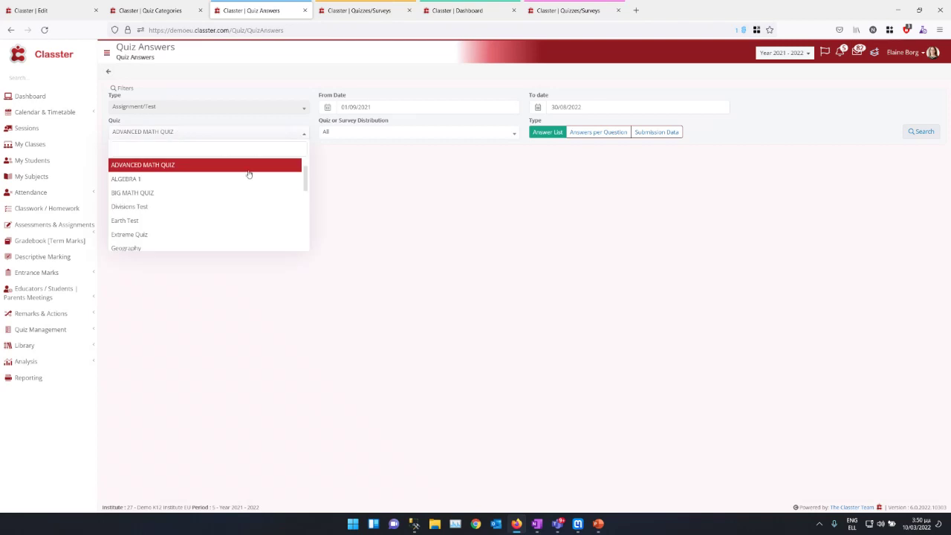
pyautogui.moveTo(306, 176); pyautogui.dragTo(305, 198)
pyautogui.click(223, 232)
pyautogui.click(930, 135)
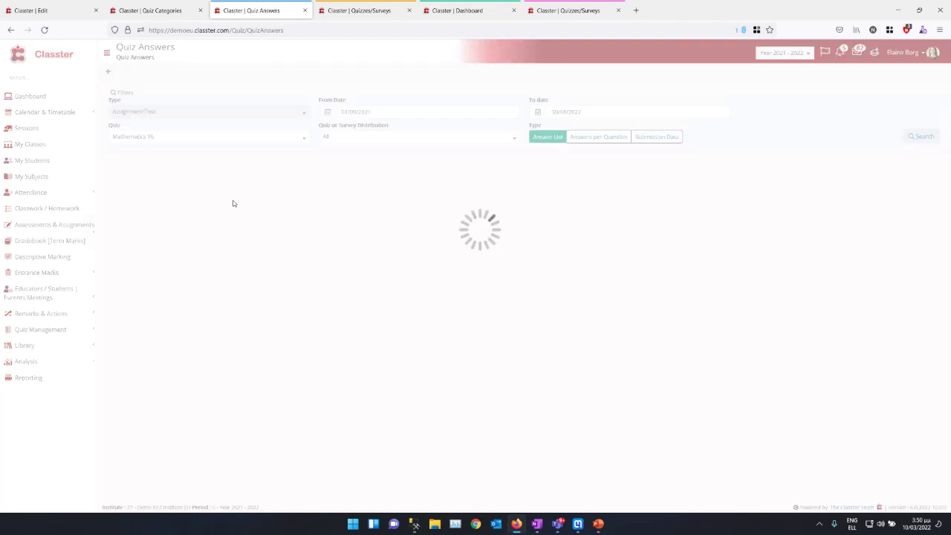
pyautogui.scroll(-5, 350, 277)
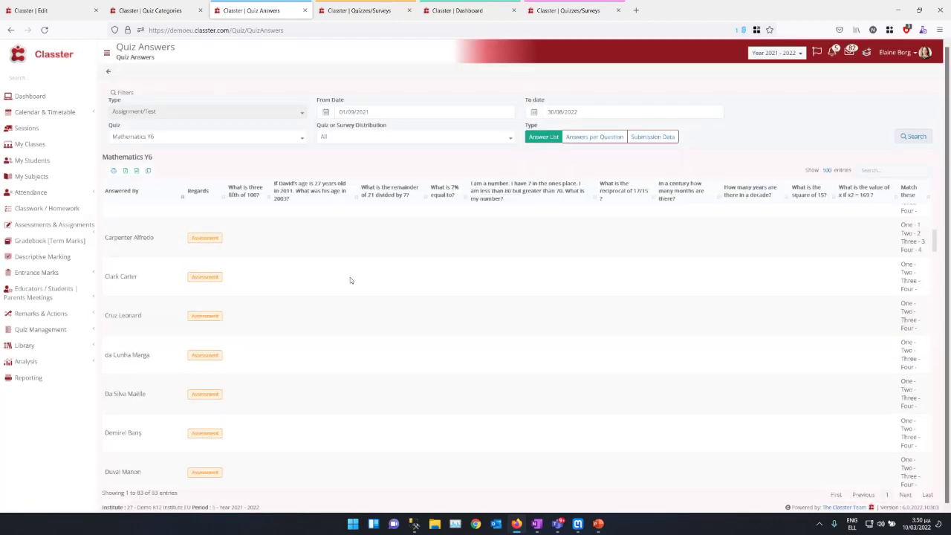
pyautogui.scroll(4, 348, 269)
# Step: Switch the quiz to ADVANCED MATH QUIZ and search again with Type set to Submission Data
pyautogui.click(136, 133)
pyautogui.scroll(5, 145, 186)
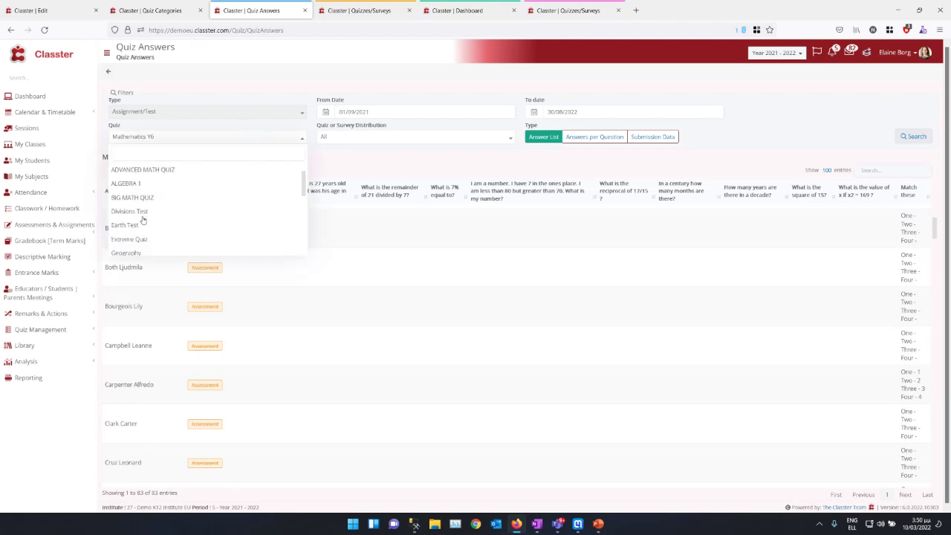
pyautogui.click(143, 171)
pyautogui.click(914, 136)
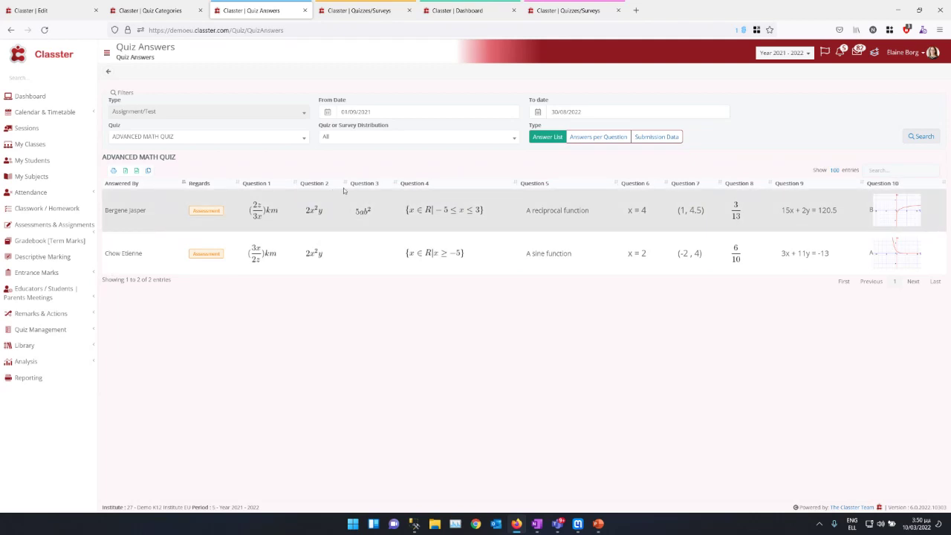
pyautogui.click(650, 138)
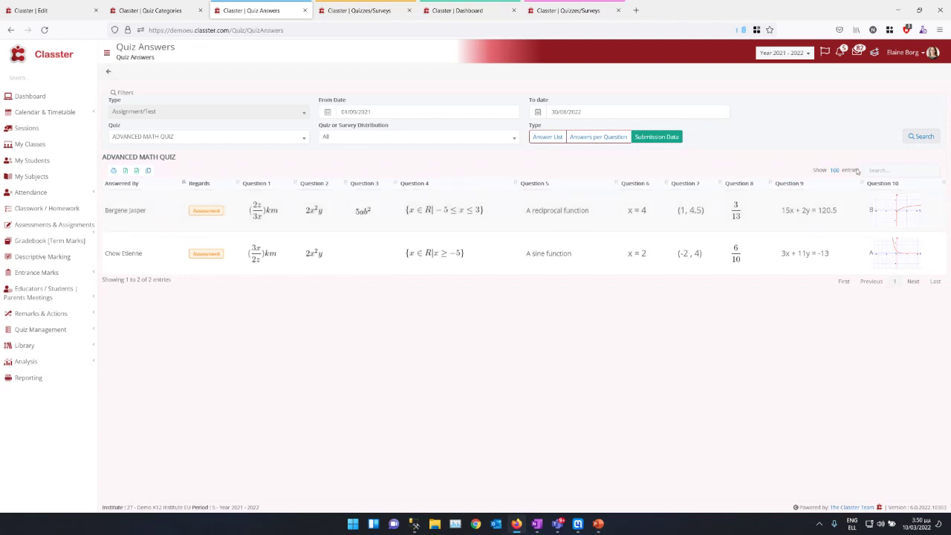
pyautogui.click(921, 136)
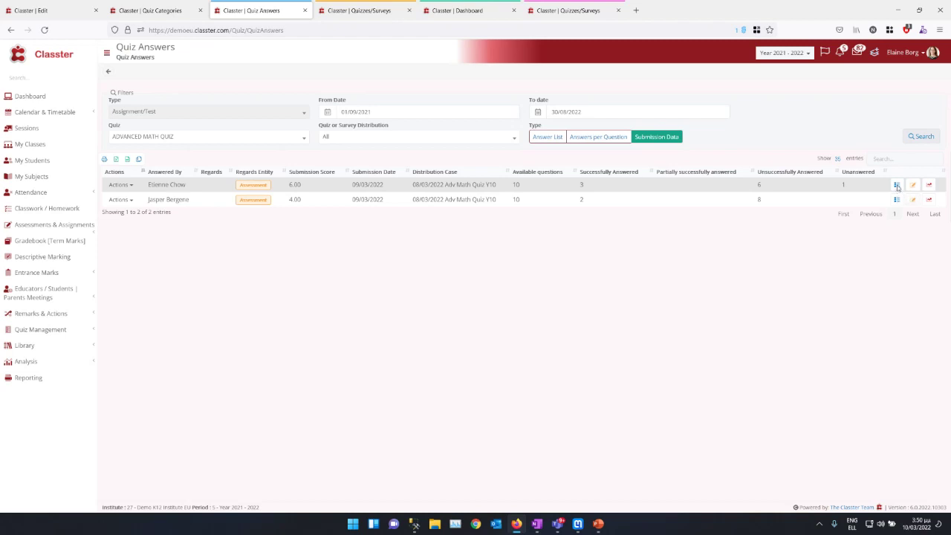
pyautogui.click(896, 185)
pyautogui.scroll(-15, 292, 191)
pyautogui.scroll(15, 250, 144)
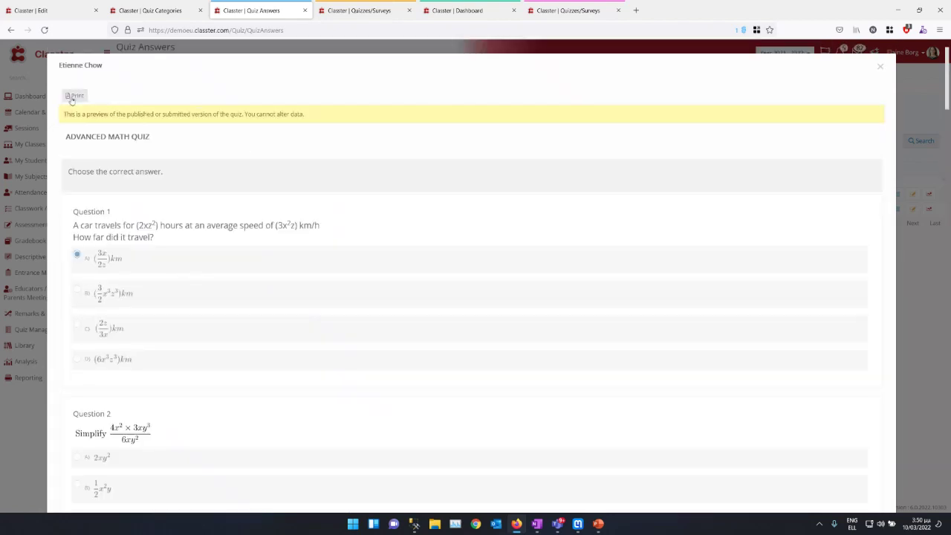
pyautogui.click(879, 68)
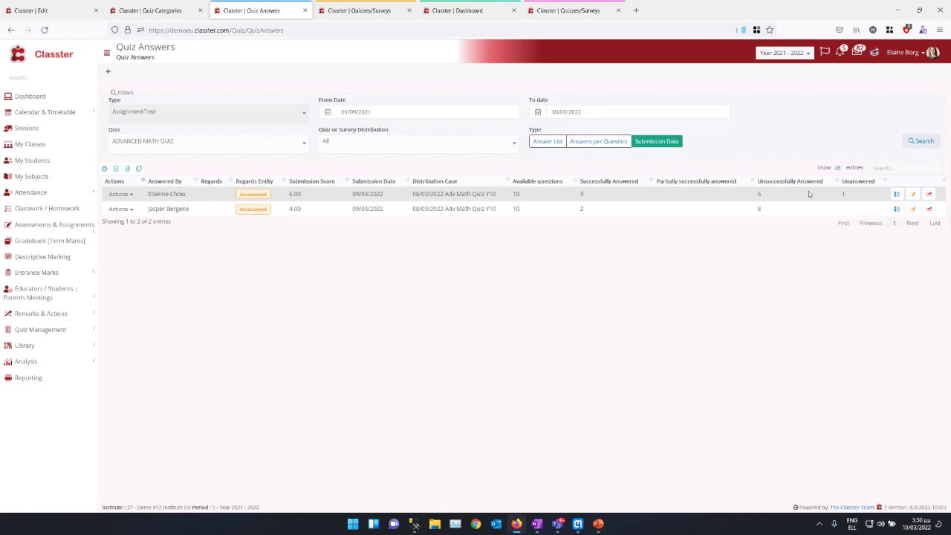
pyautogui.click(808, 190)
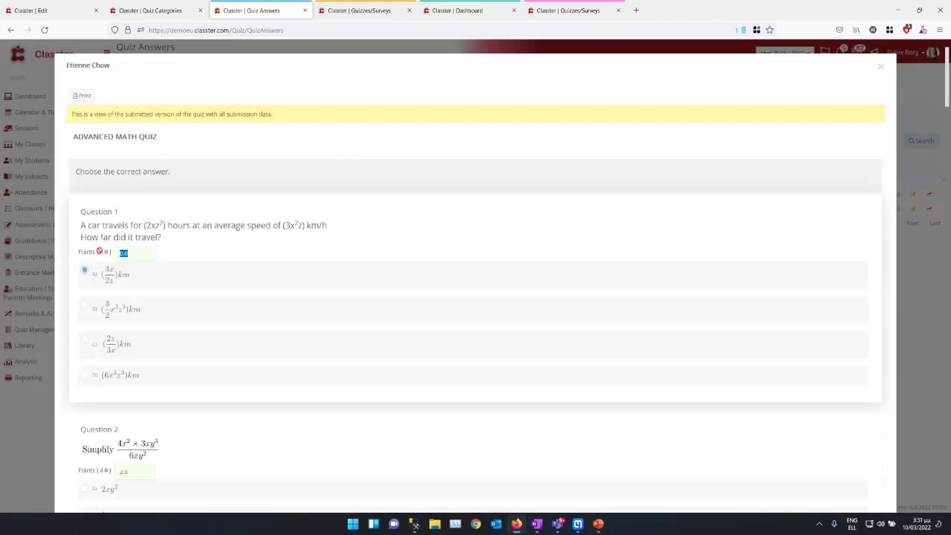
pyautogui.scroll(-4, 253, 293)
pyautogui.doubleClick(133, 178)
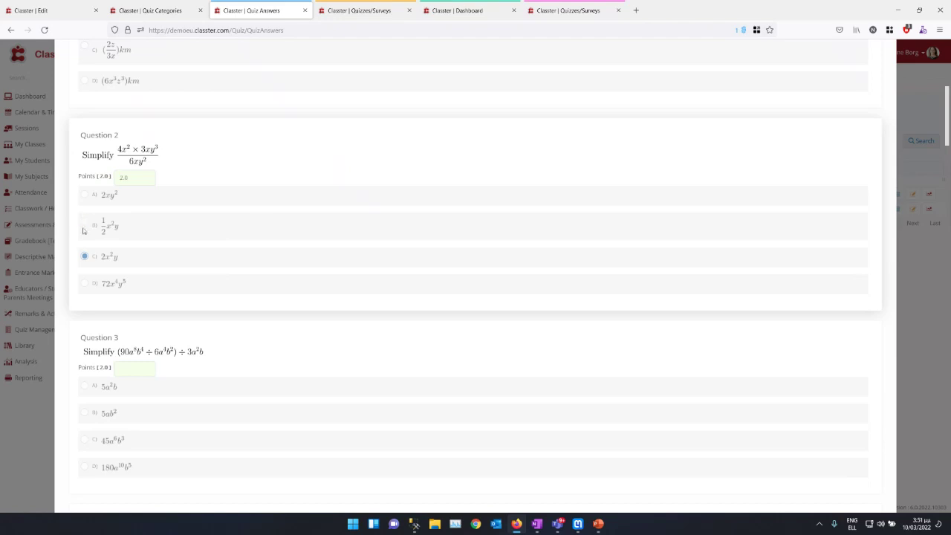
pyautogui.scroll(-5, 333, 181)
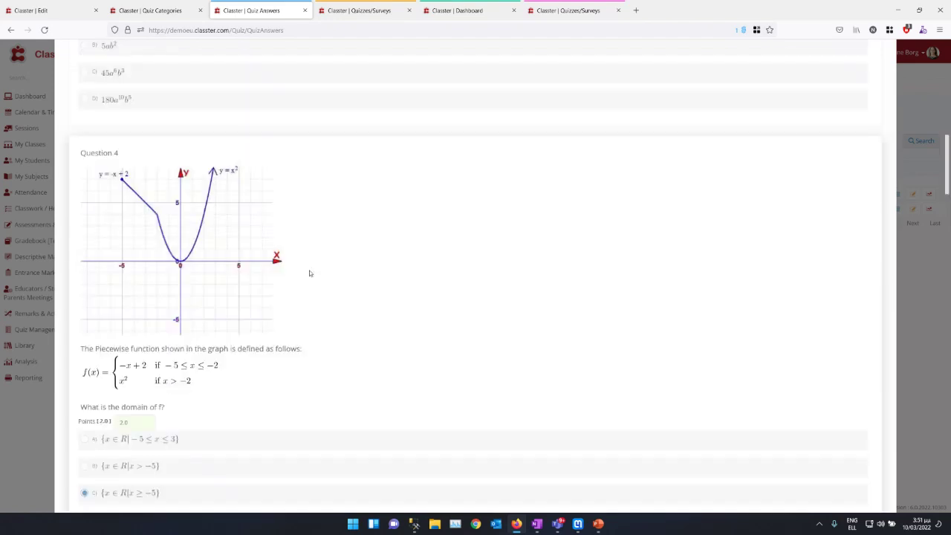
pyautogui.scroll(10, 309, 273)
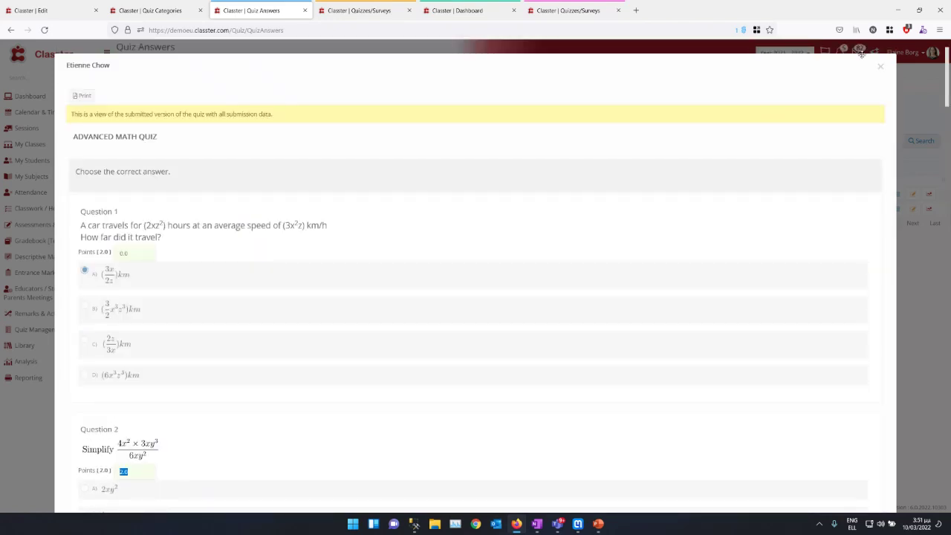
pyautogui.click(881, 68)
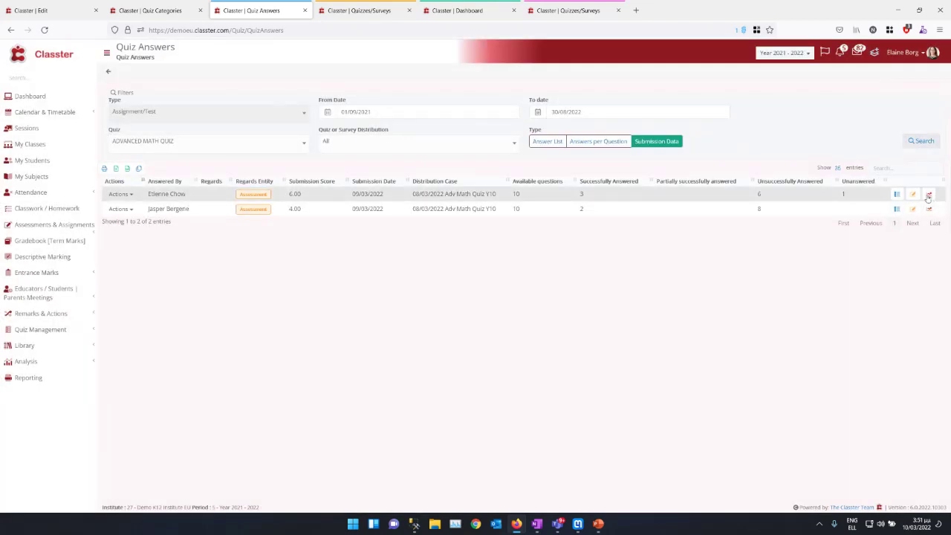
# Step: Check the first submission's answer-results donut chart, then select BIG MATH QUIZ in the Quiz filter
pyautogui.click(928, 195)
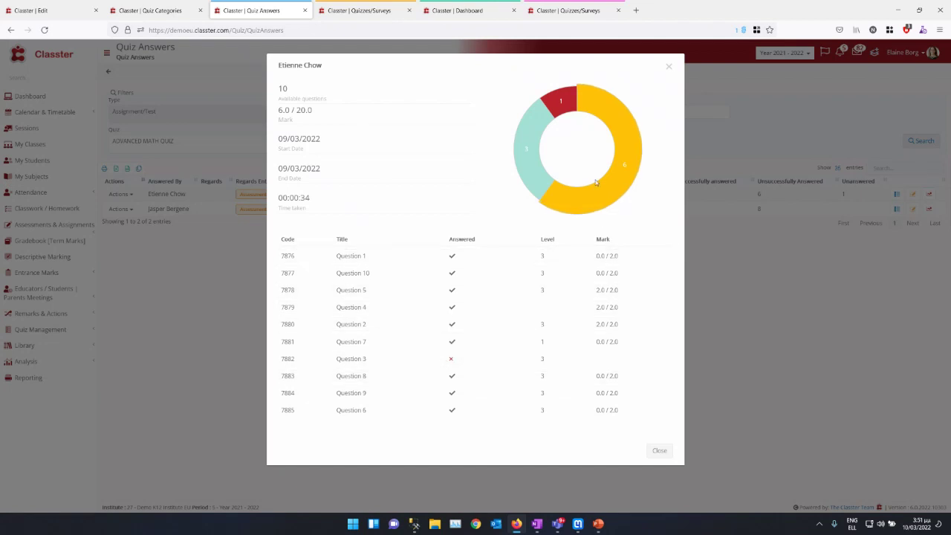
pyautogui.moveTo(599, 194)
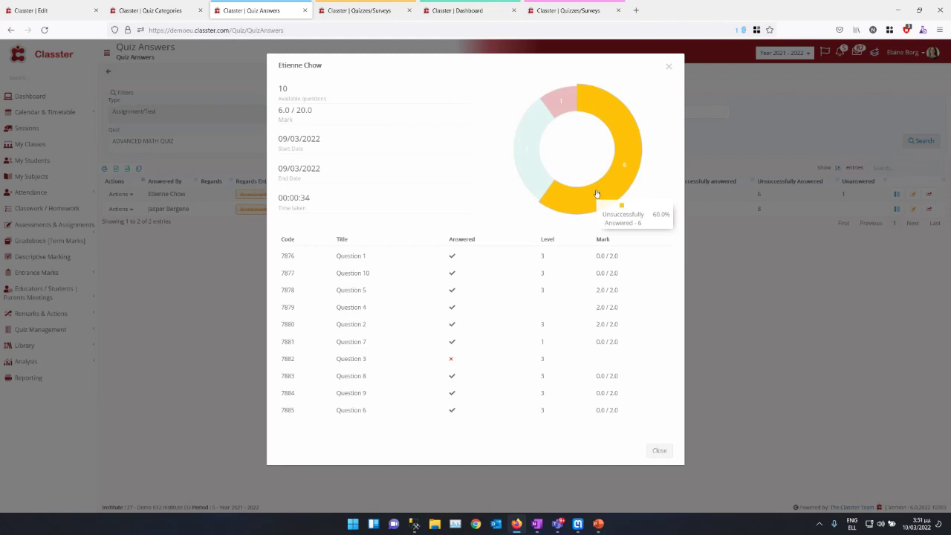
pyautogui.moveTo(552, 108)
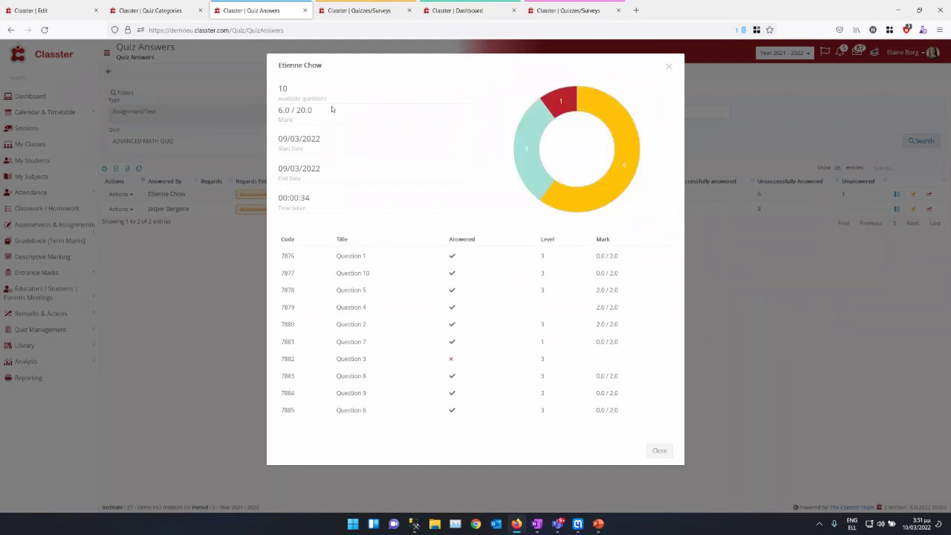
pyautogui.click(668, 67)
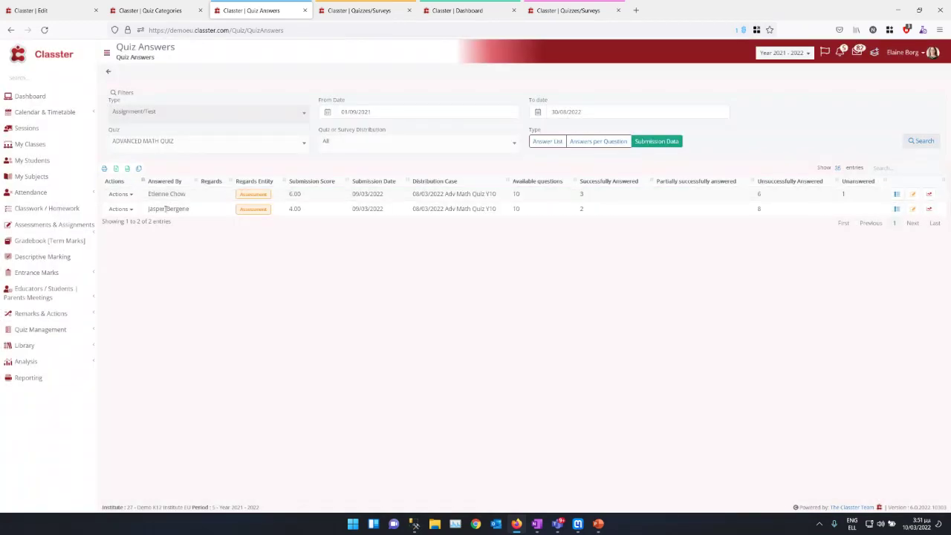
pyautogui.click(162, 146)
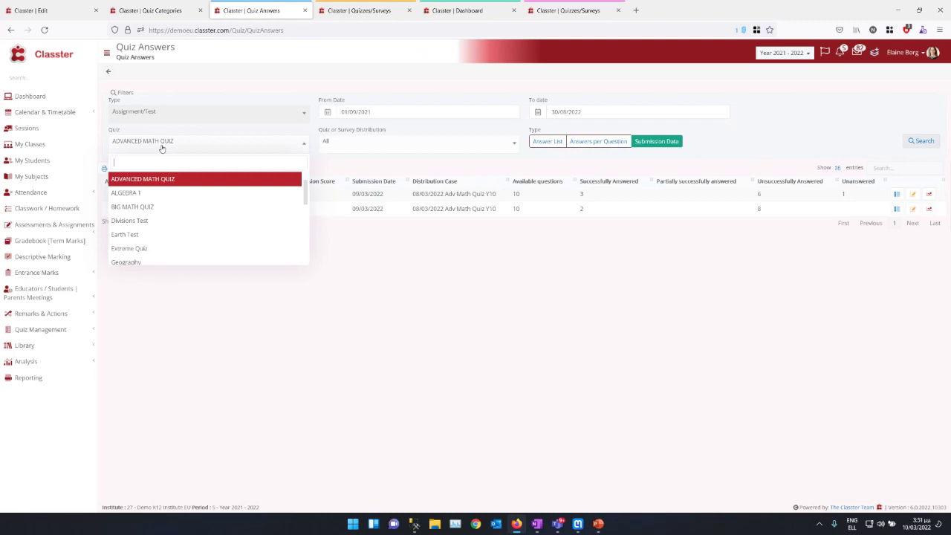
pyautogui.click(141, 206)
# Step: Load submissions for BIG MATH QUIZ, then Divisions Test, then Earth Test
pyautogui.click(931, 145)
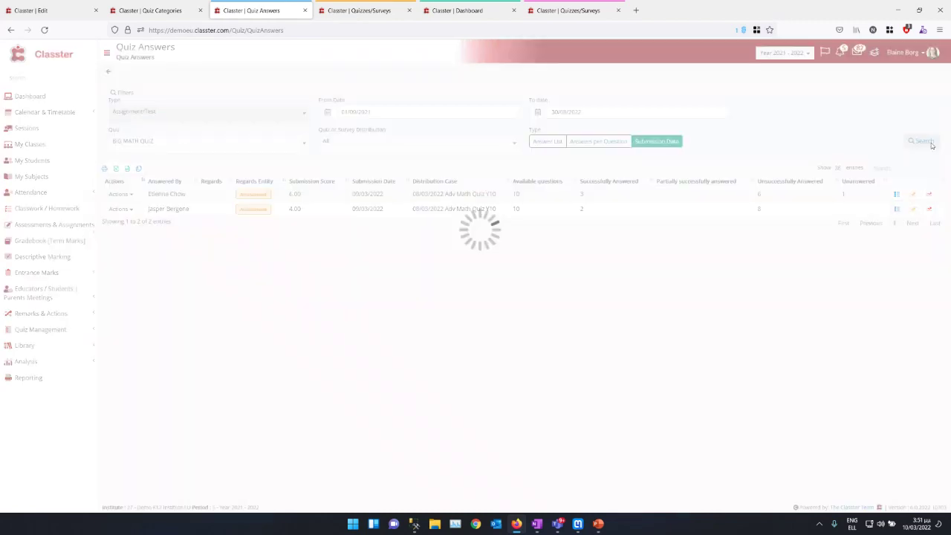
pyautogui.click(176, 135)
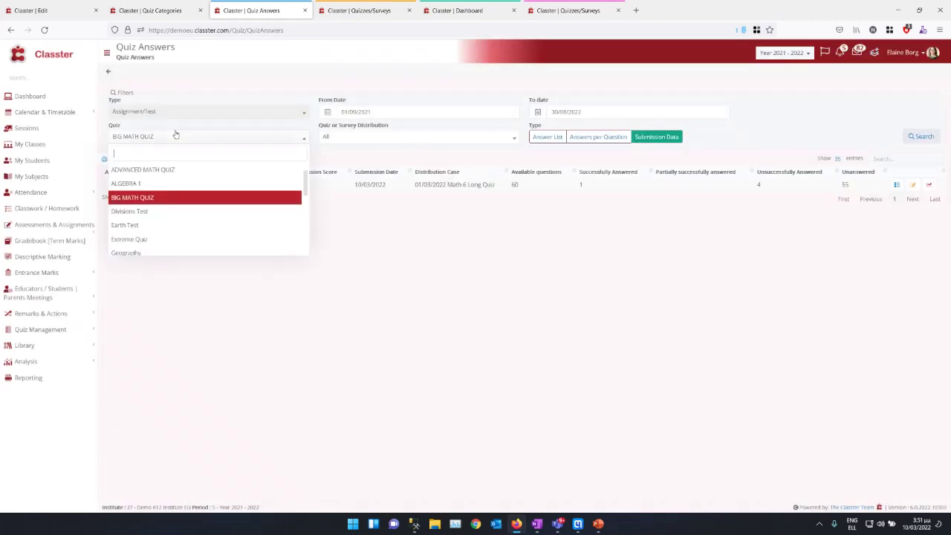
pyautogui.click(141, 211)
pyautogui.click(922, 138)
pyautogui.click(198, 138)
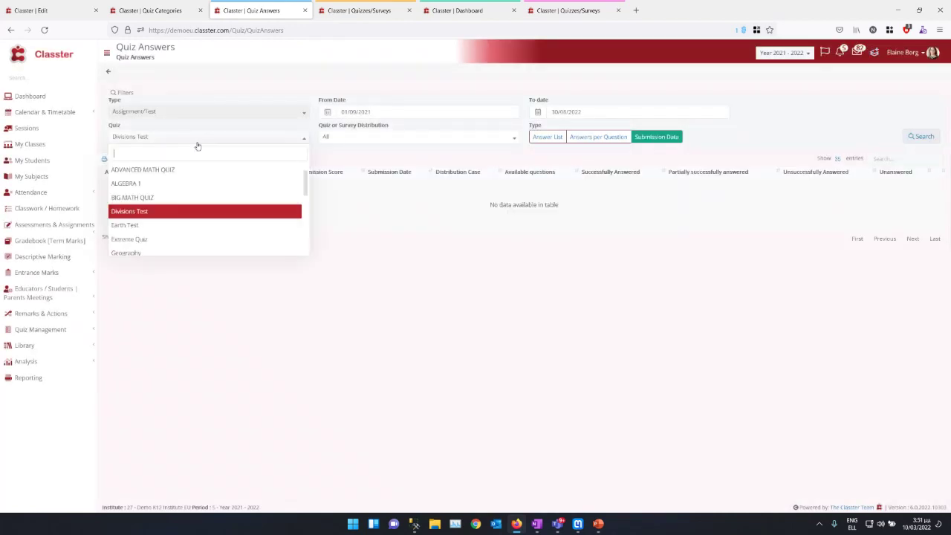
pyautogui.click(141, 223)
pyautogui.click(926, 135)
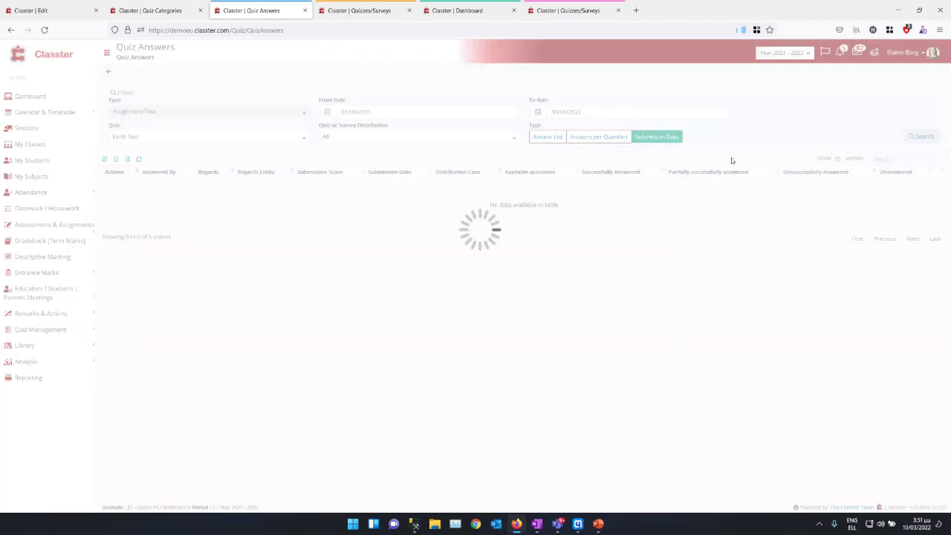
# Step: Browse submissions for the Y6B-Art & Design Y6-2nd Term and Quiz Y6 Test March quizzes
pyautogui.click(178, 137)
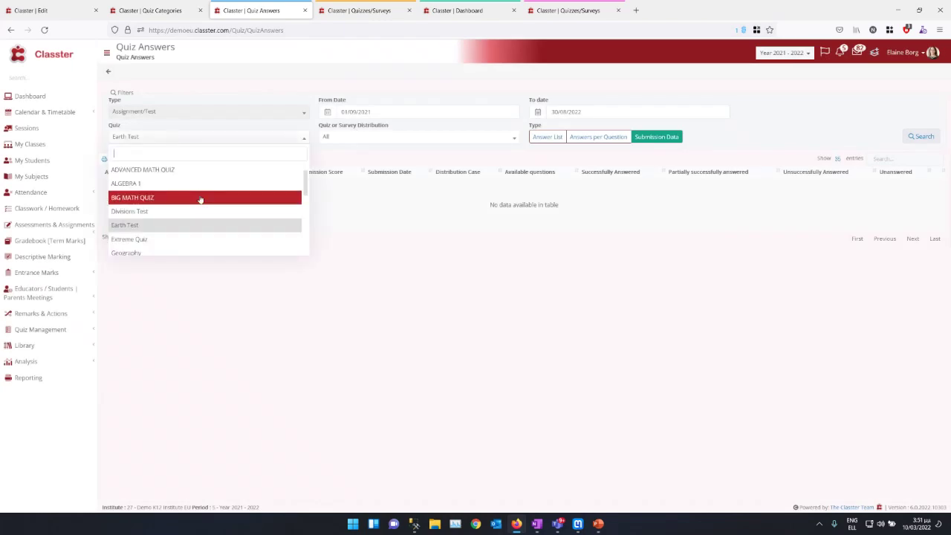
pyautogui.scroll(-3, 198, 197)
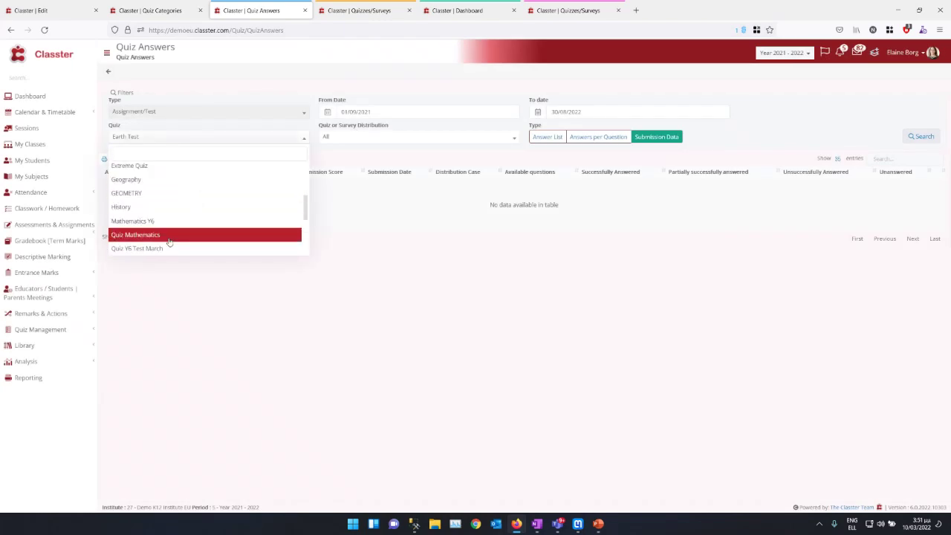
pyautogui.click(168, 234)
pyautogui.click(210, 136)
pyautogui.click(201, 242)
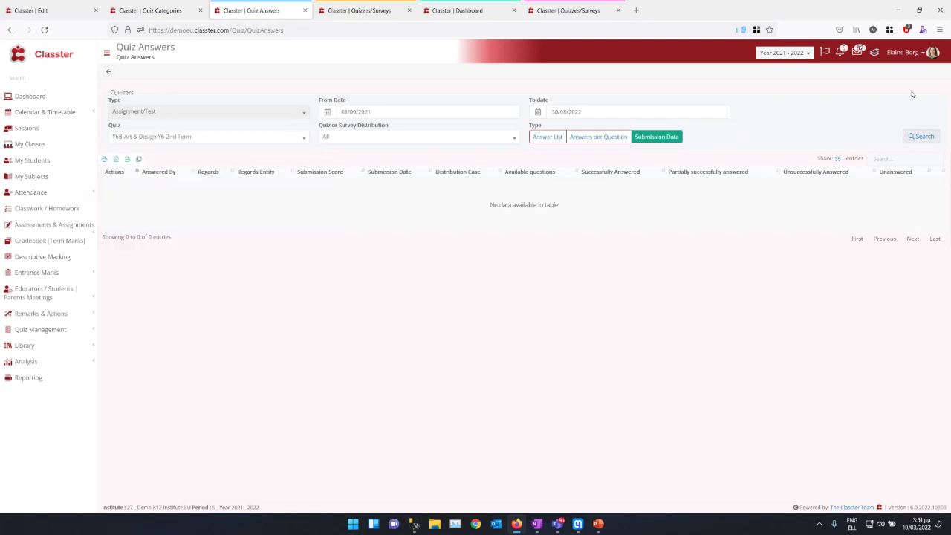
pyautogui.click(924, 135)
pyautogui.click(190, 142)
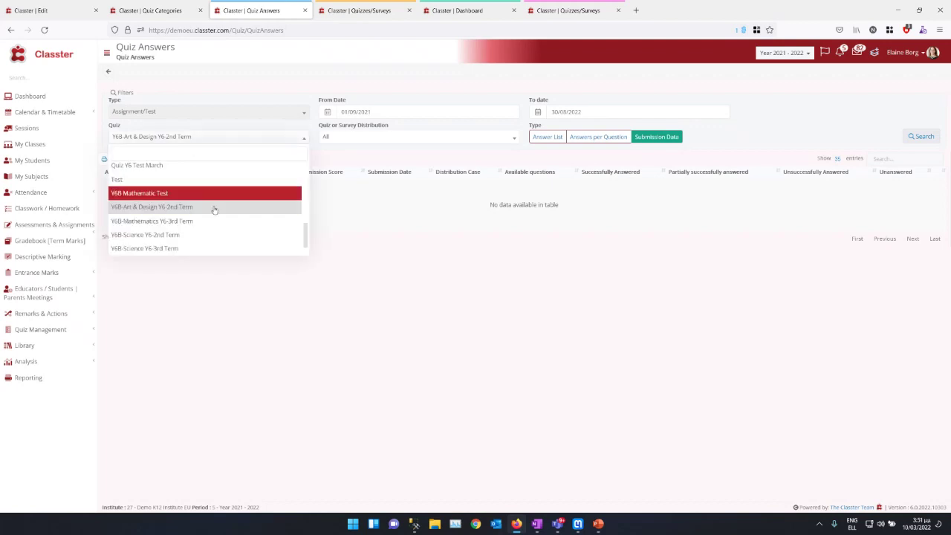
pyautogui.scroll(2, 194, 215)
pyautogui.scroll(-2, 193, 215)
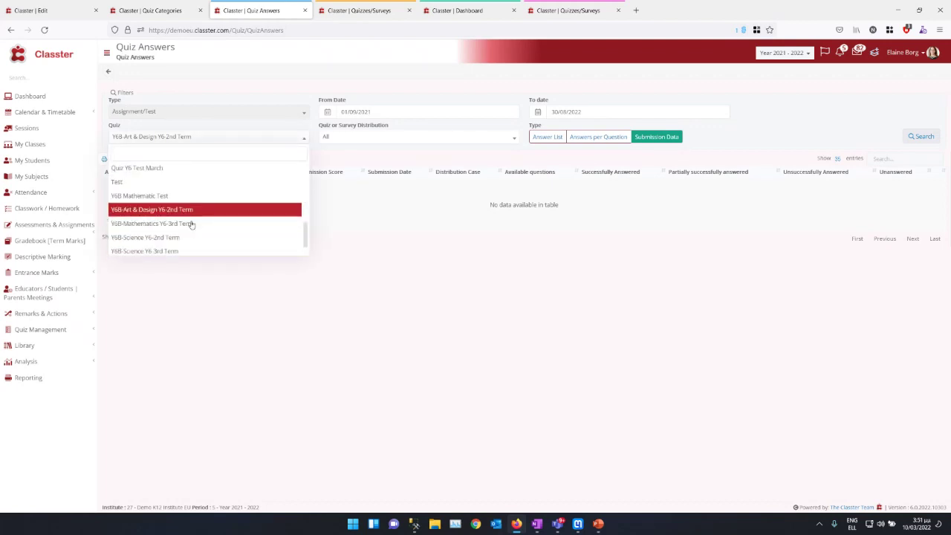
pyautogui.click(210, 165)
pyautogui.click(914, 139)
# Step: Reload BIG MATH QUIZ submission data and select the Answers per Question type
pyautogui.click(262, 138)
pyautogui.scroll(5, 179, 200)
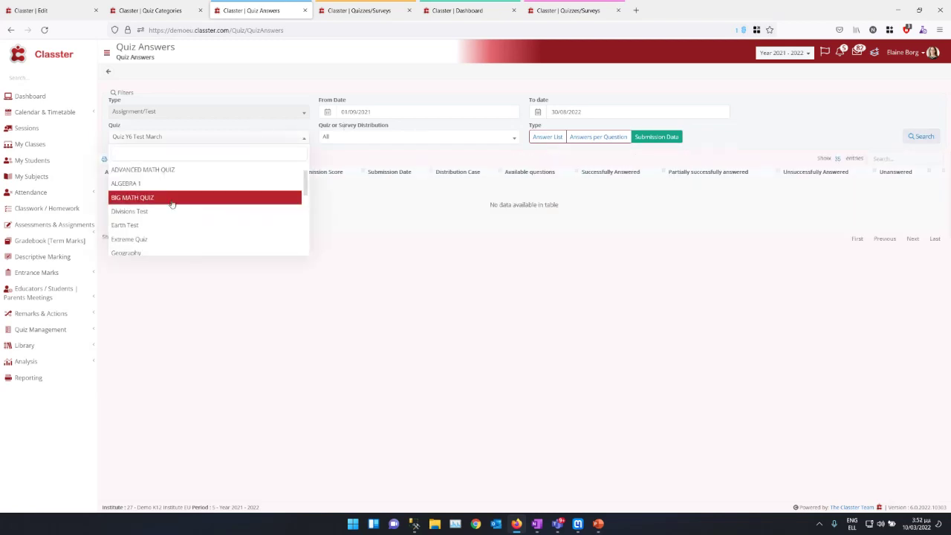
pyautogui.click(171, 199)
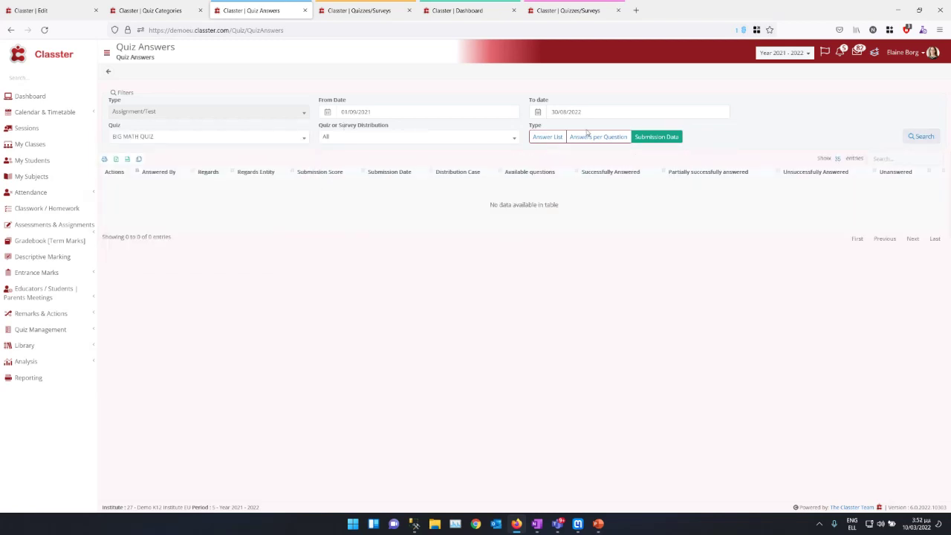
pyautogui.click(920, 140)
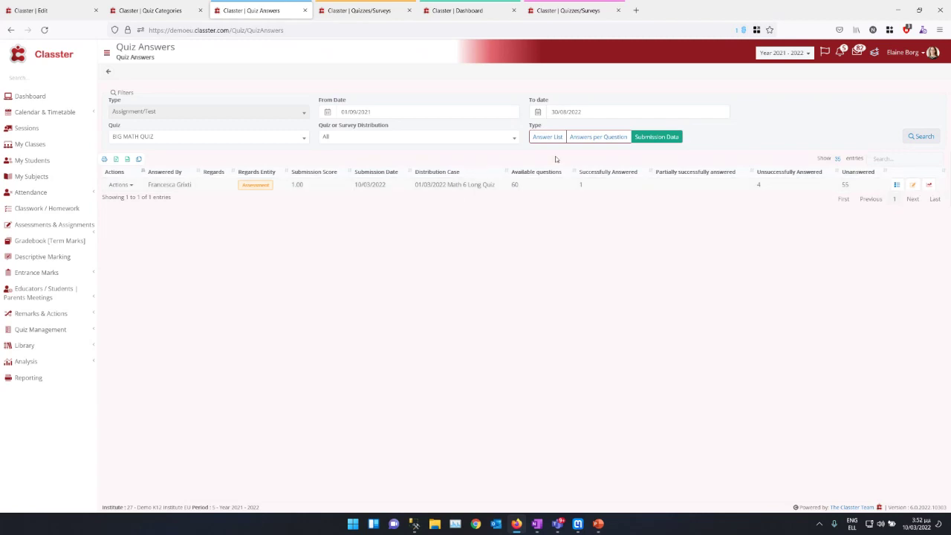
pyautogui.click(596, 138)
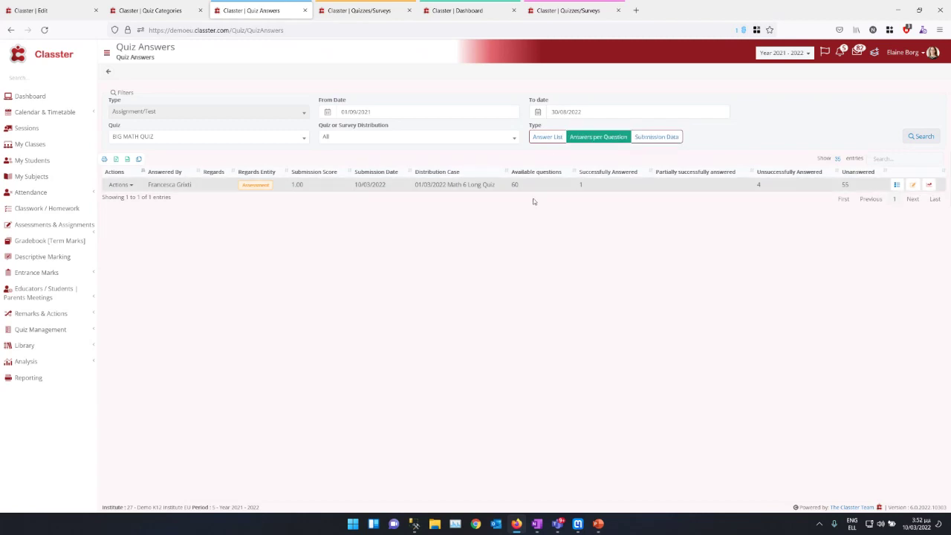
# Step: Search BIG MATH QUIZ with Answers per Question to display the per-question donut charts
pyautogui.click(547, 140)
pyautogui.click(605, 137)
pyautogui.click(918, 138)
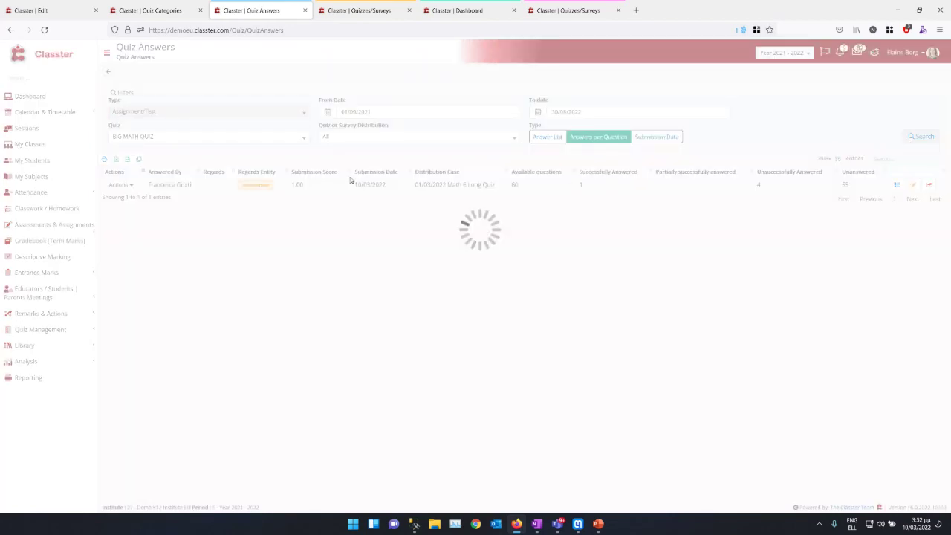
pyautogui.scroll(-5, 766, 283)
pyautogui.scroll(5, 824, 296)
# Step: Keep BIG MATH QUIZ selected, then go to the Quizzes management page in the first tab
pyautogui.moveTo(469, 256)
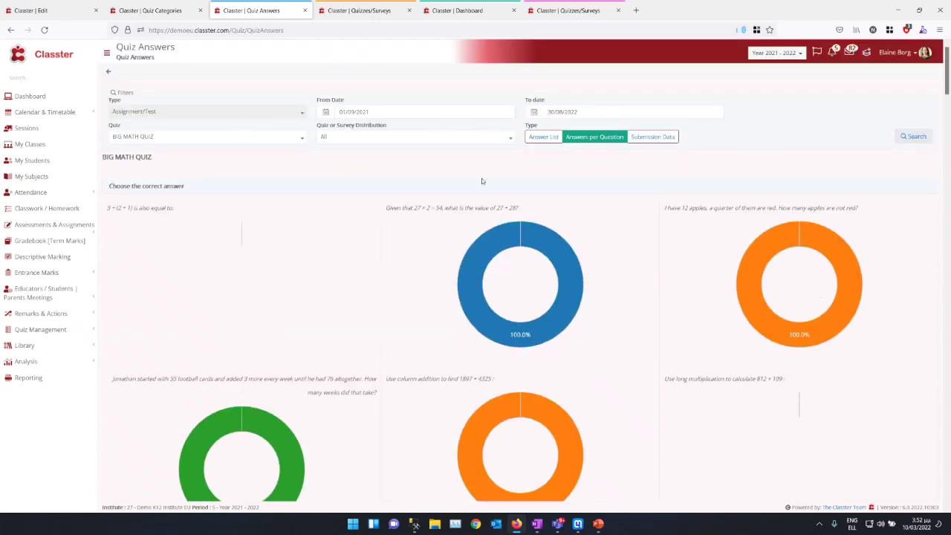
pyautogui.click(227, 138)
pyautogui.click(224, 137)
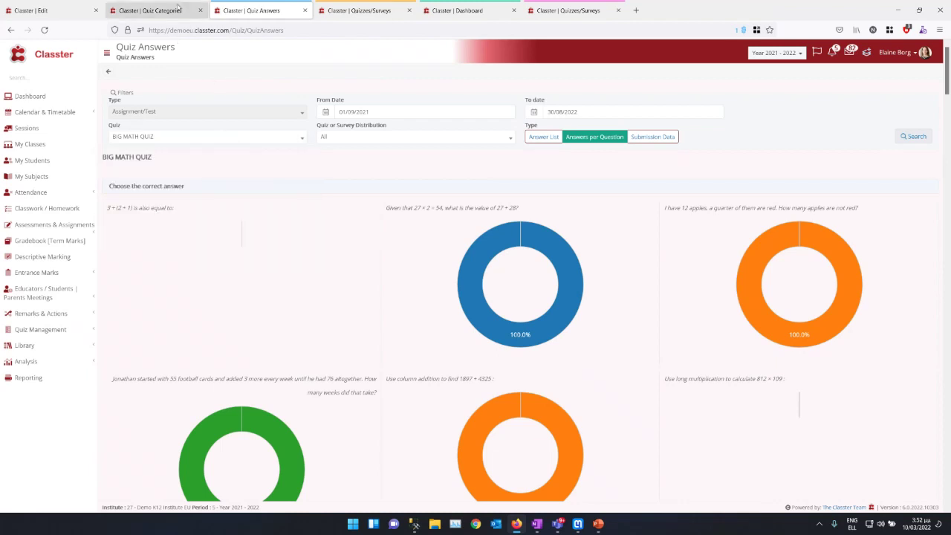
pyautogui.click(71, 10)
pyautogui.click(31, 196)
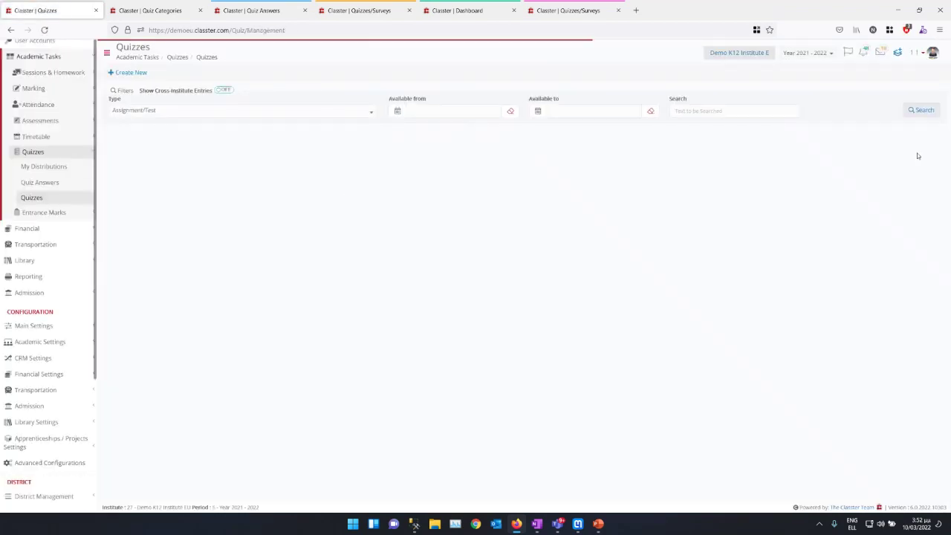
# Step: Filter the Quizzes list to Type Survey and search, leaving nine surveys
pyautogui.click(909, 110)
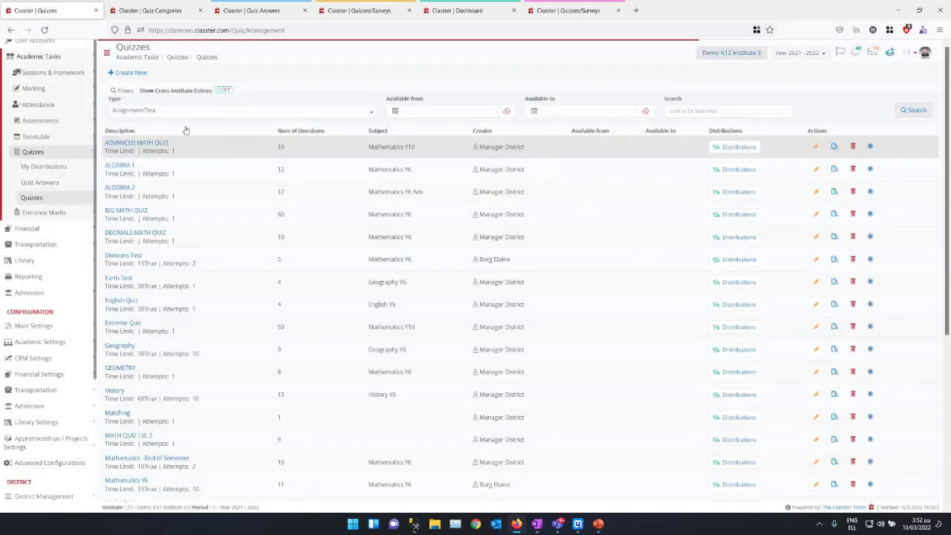
pyautogui.click(185, 112)
pyautogui.click(134, 143)
pyautogui.click(153, 118)
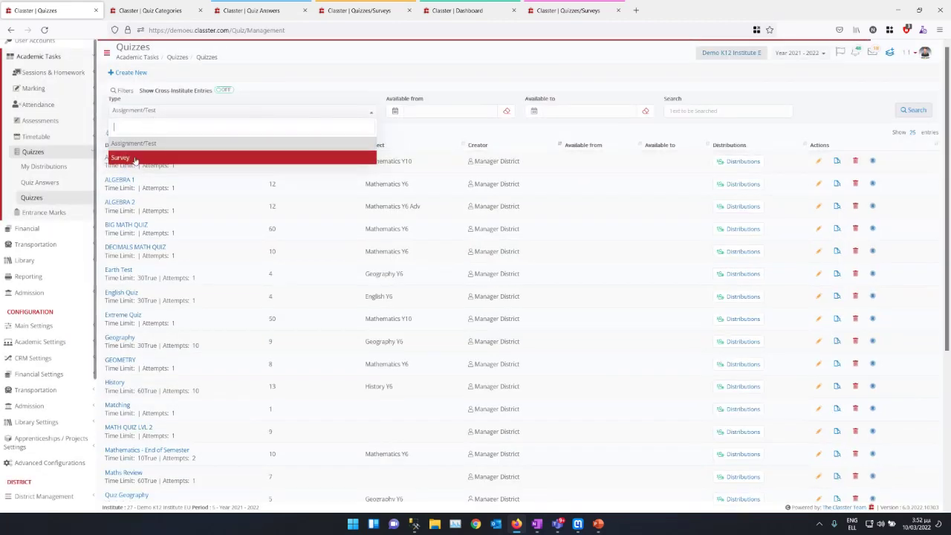
pyautogui.click(134, 158)
pyautogui.click(913, 110)
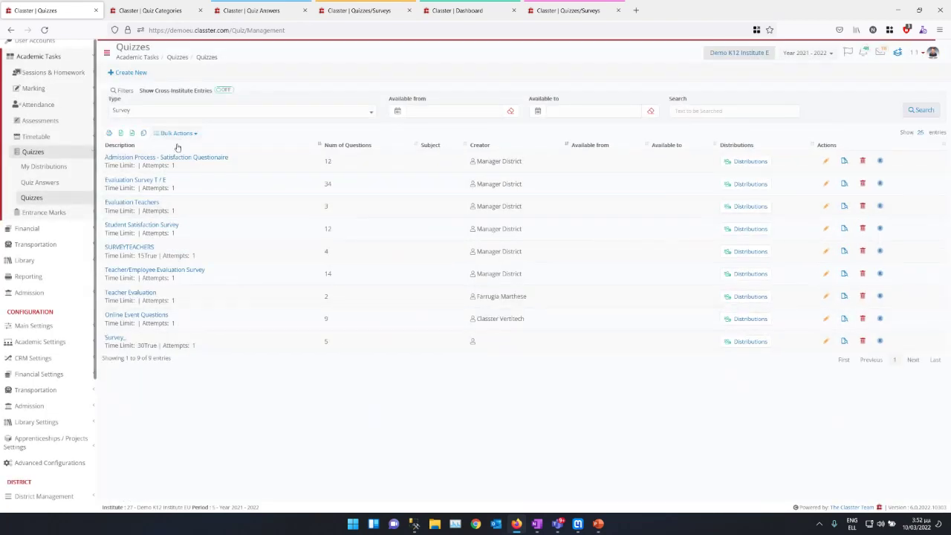
# Step: On Quiz Answers, chart the Student Satisfaction Survey per question with Type set to Survey
pyautogui.click(26, 183)
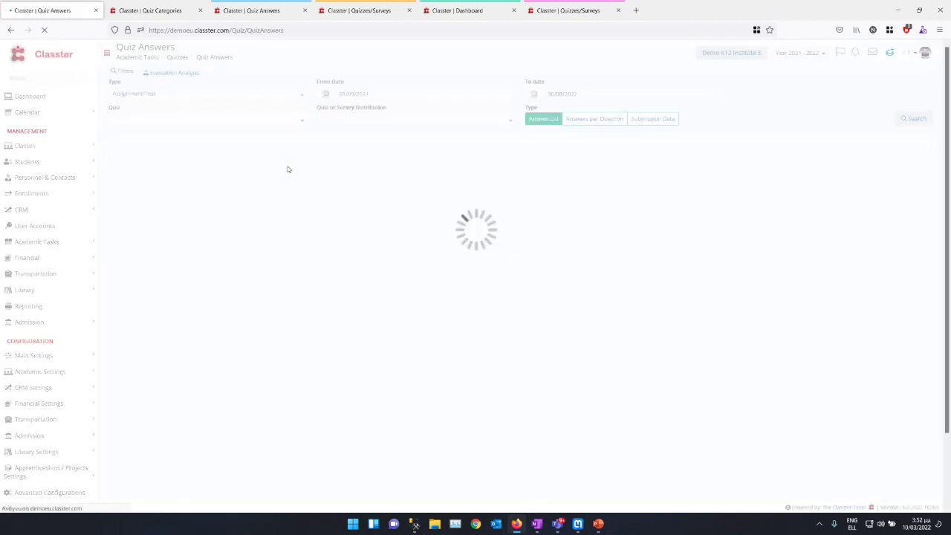
pyautogui.click(169, 95)
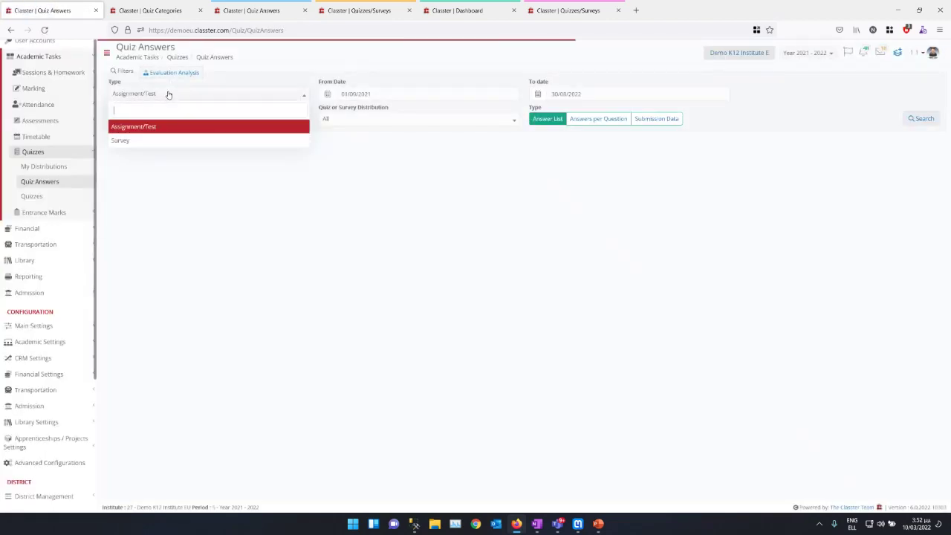
pyautogui.click(155, 139)
pyautogui.click(160, 121)
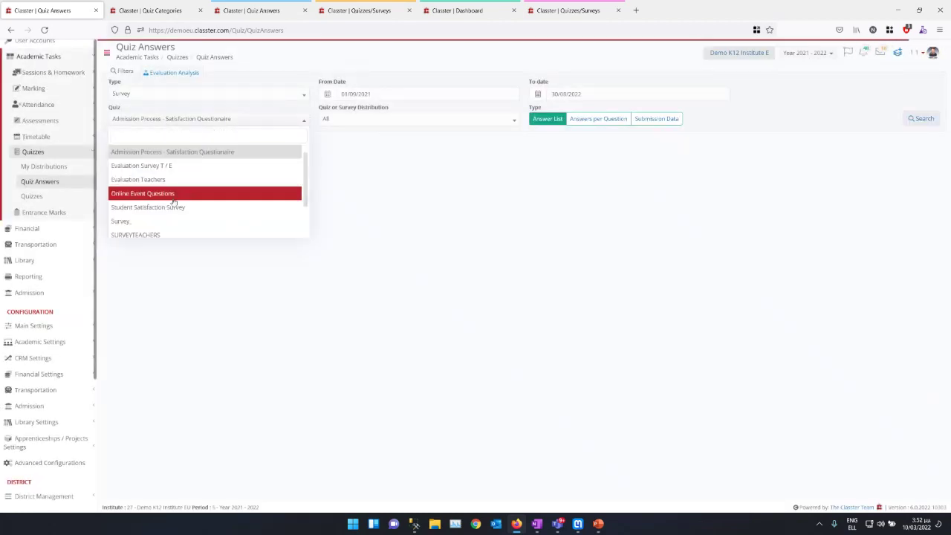
pyautogui.click(148, 207)
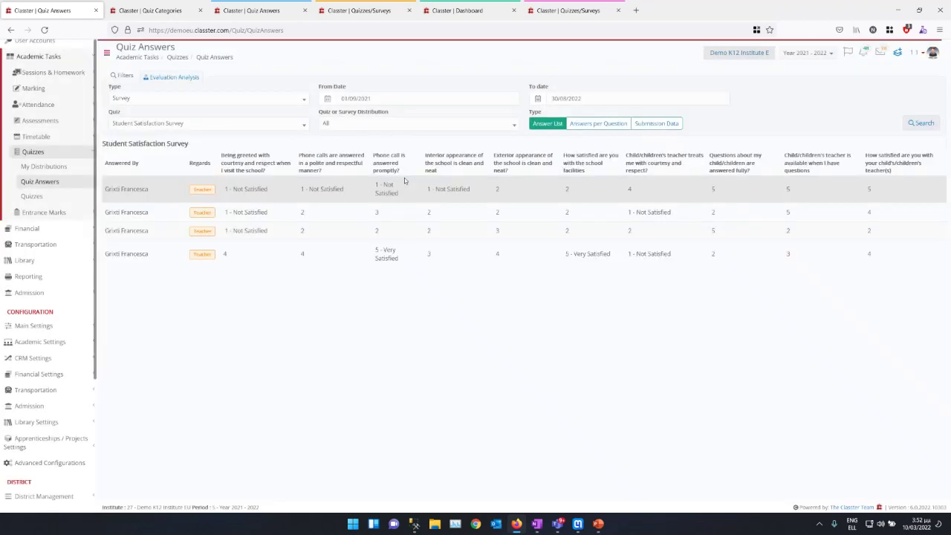
pyautogui.click(599, 125)
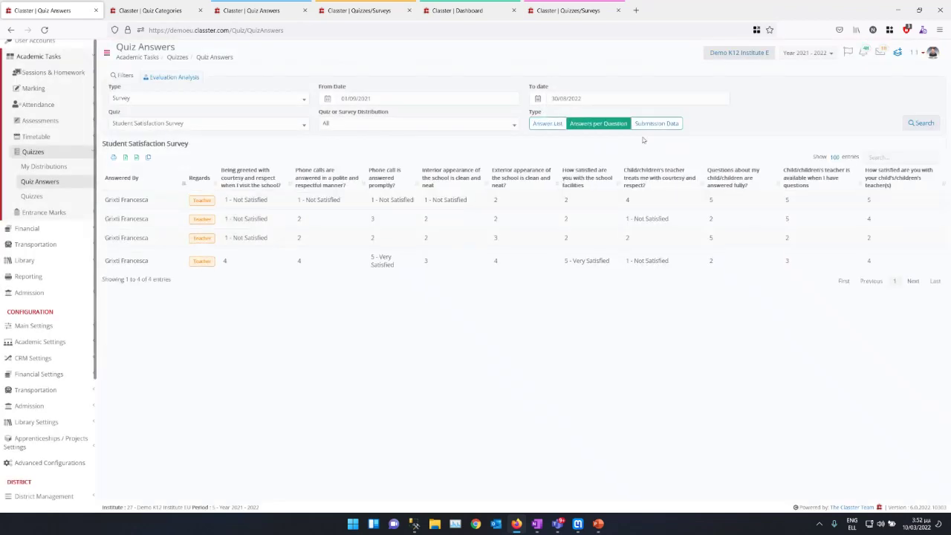
pyautogui.click(921, 123)
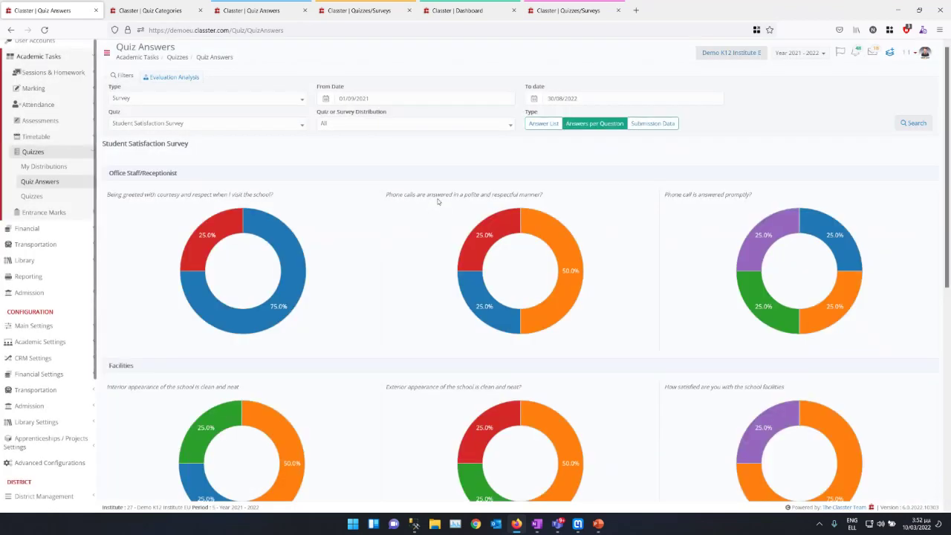
pyautogui.scroll(-2, 825, 283)
pyautogui.scroll(2, 825, 281)
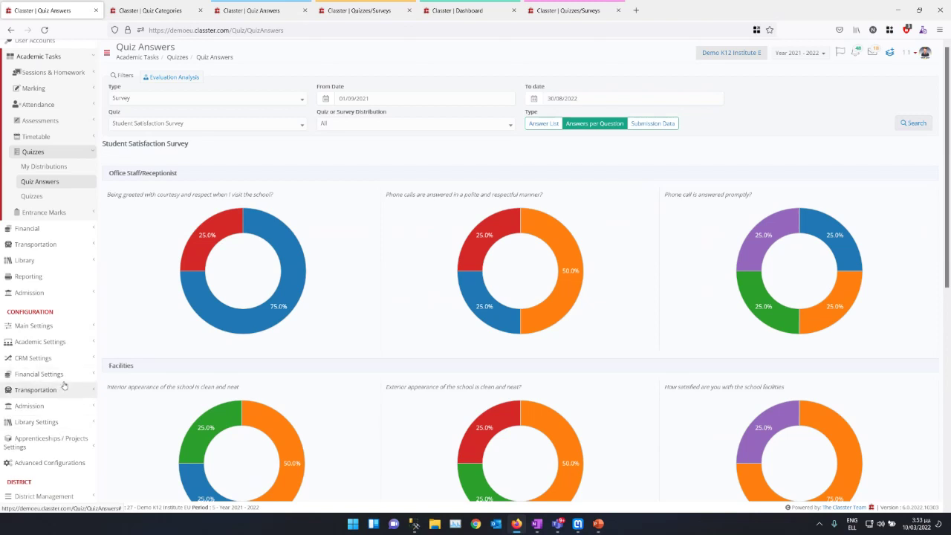
# Step: In Academic Settings > Quiz Settings, add Survey_ to Set Admission Questionnaires and save
pyautogui.click(74, 345)
pyautogui.click(44, 343)
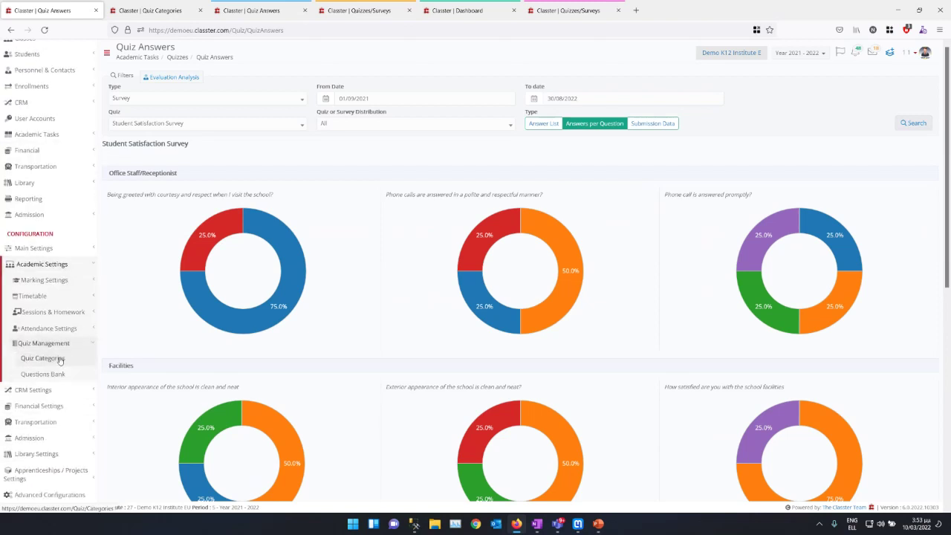
pyautogui.click(44, 392)
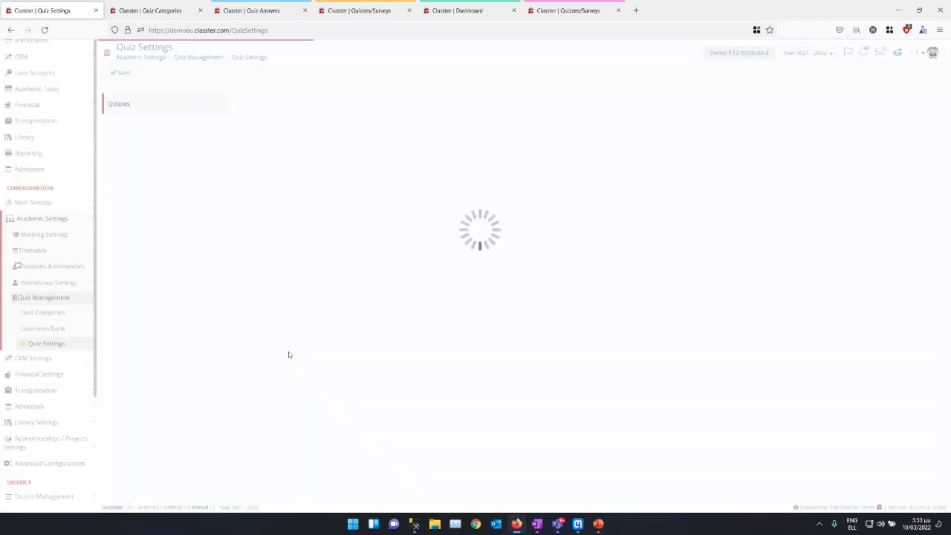
pyautogui.moveTo(289, 277); pyautogui.dragTo(569, 283)
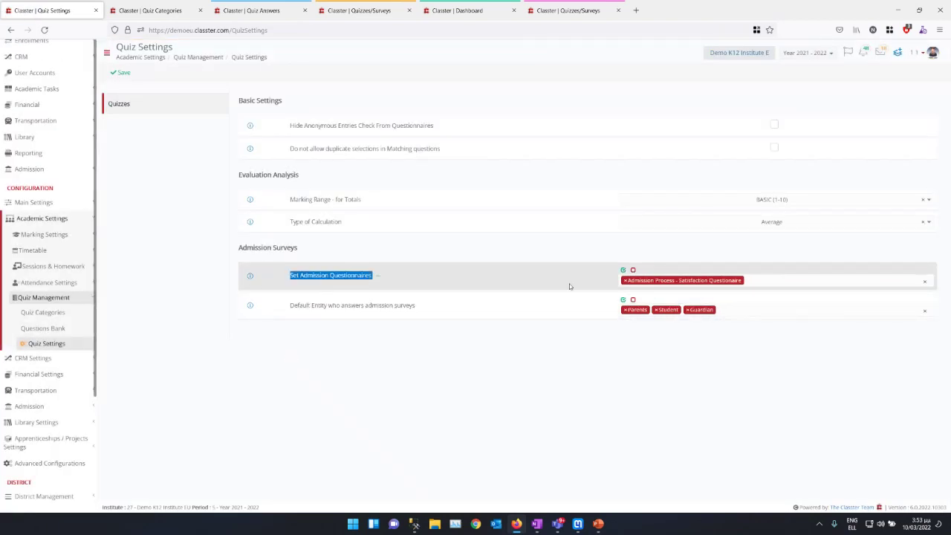
pyautogui.click(850, 280)
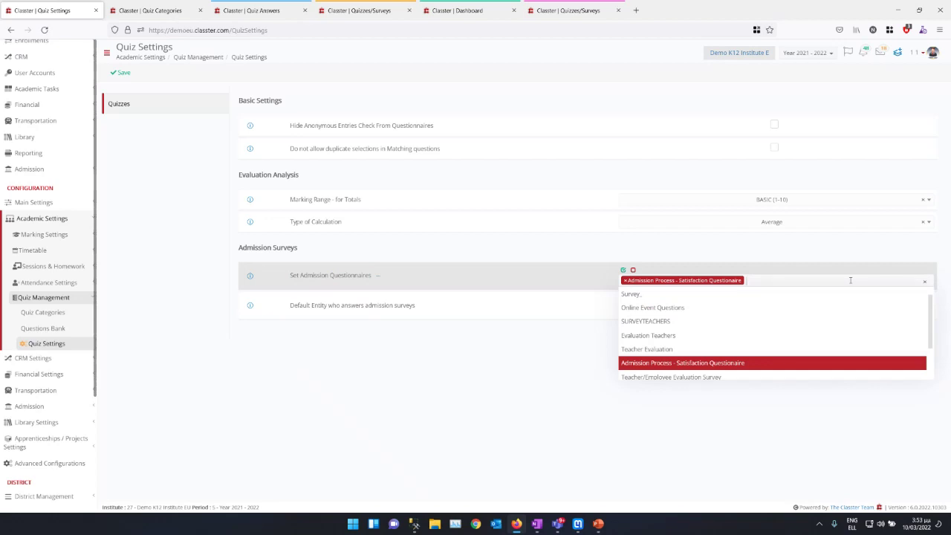
pyautogui.click(752, 299)
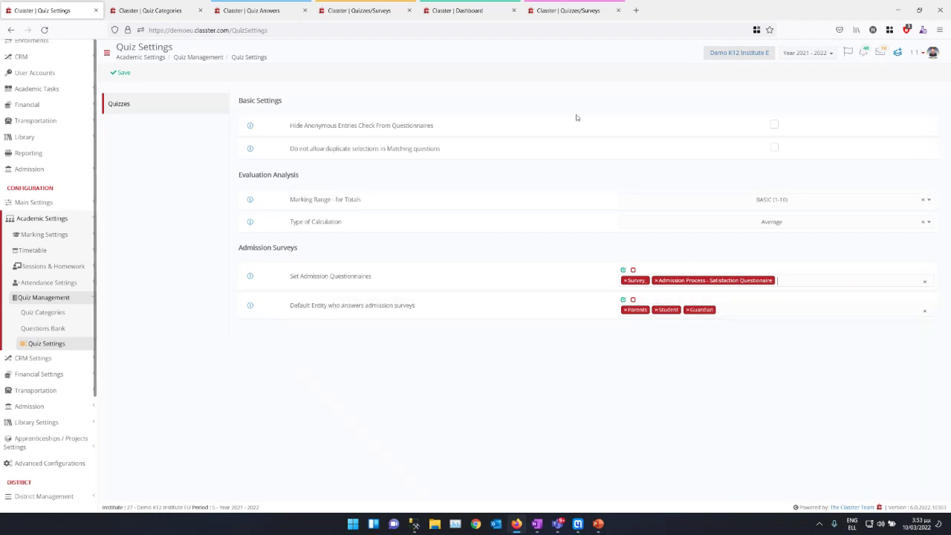
pyautogui.click(119, 72)
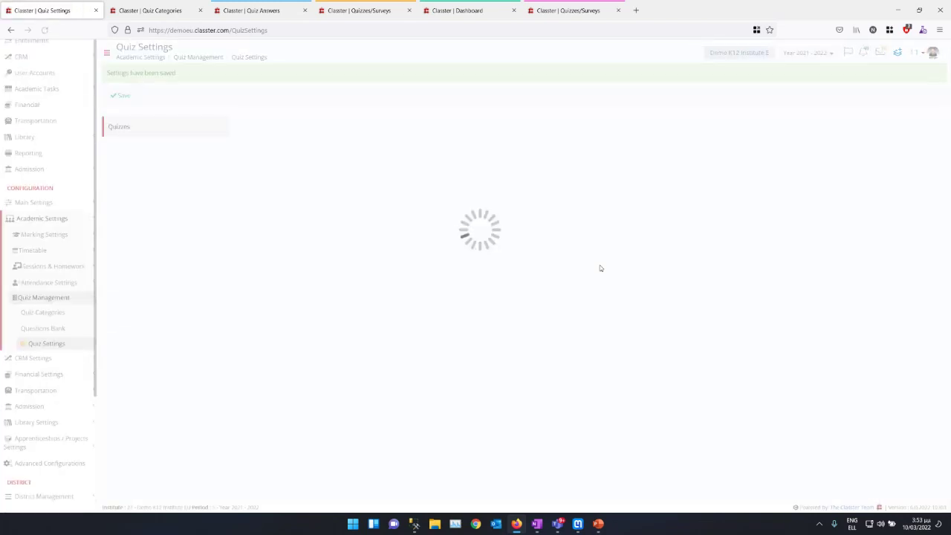
pyautogui.scroll(3, 63, 216)
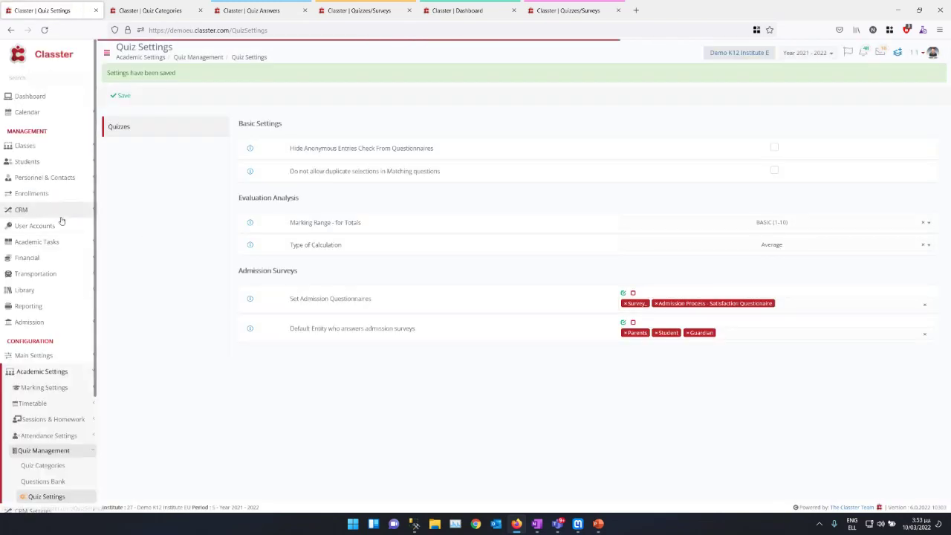
# Step: Search Find a contact by the student's surname and open her Student/Edit record
pyautogui.click(897, 52)
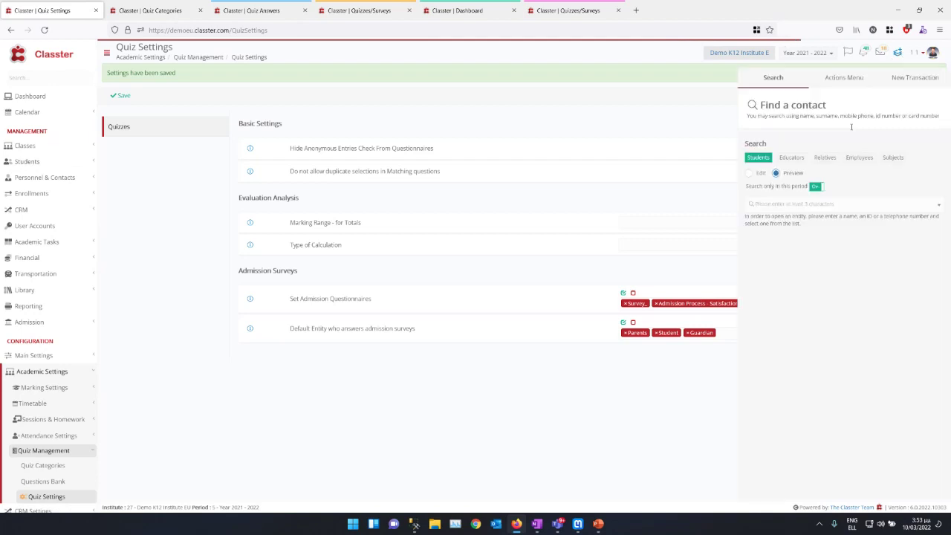
pyautogui.click(799, 205)
pyautogui.write('gnx')
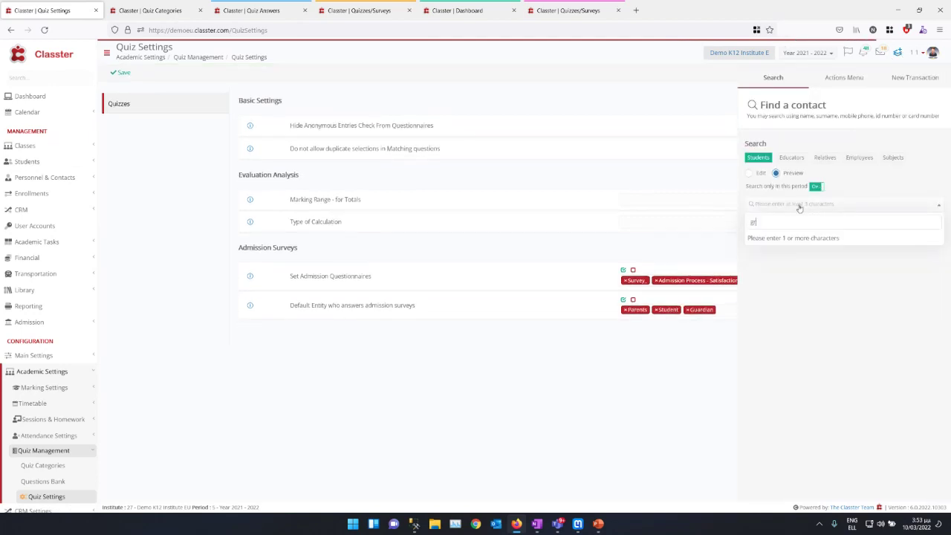
pyautogui.click(809, 241)
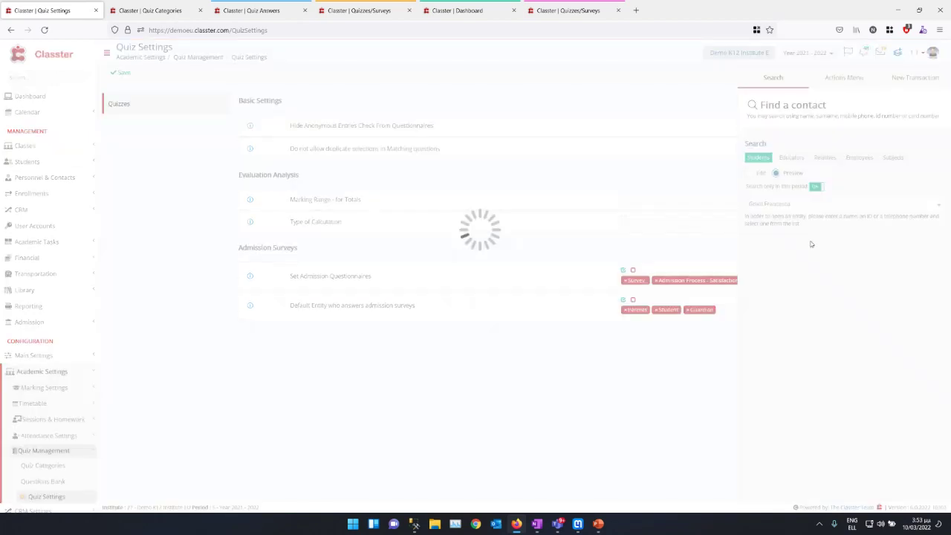
pyautogui.click(866, 250)
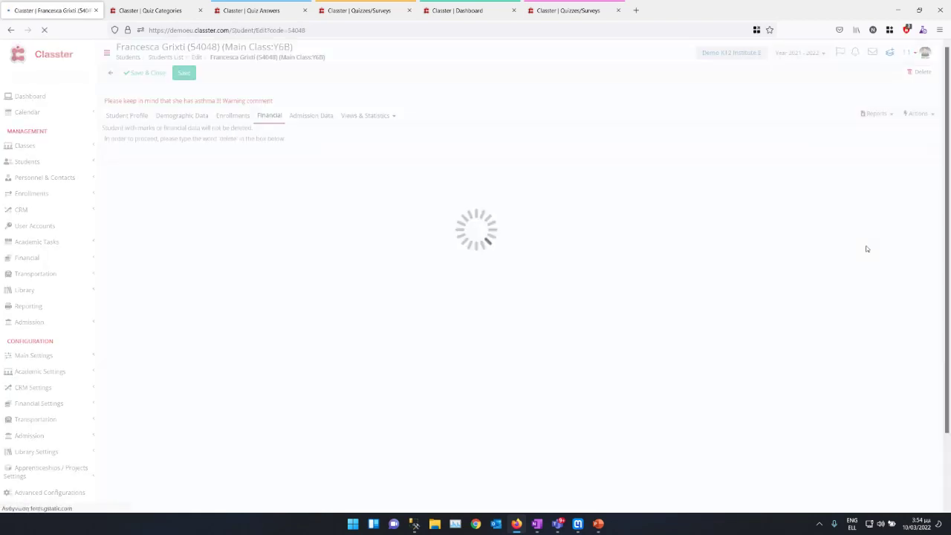
# Step: Assign the student's other parent the Admission Process - Satisfaction Questionaire, with Answered By set to Parents
pyautogui.click(921, 108)
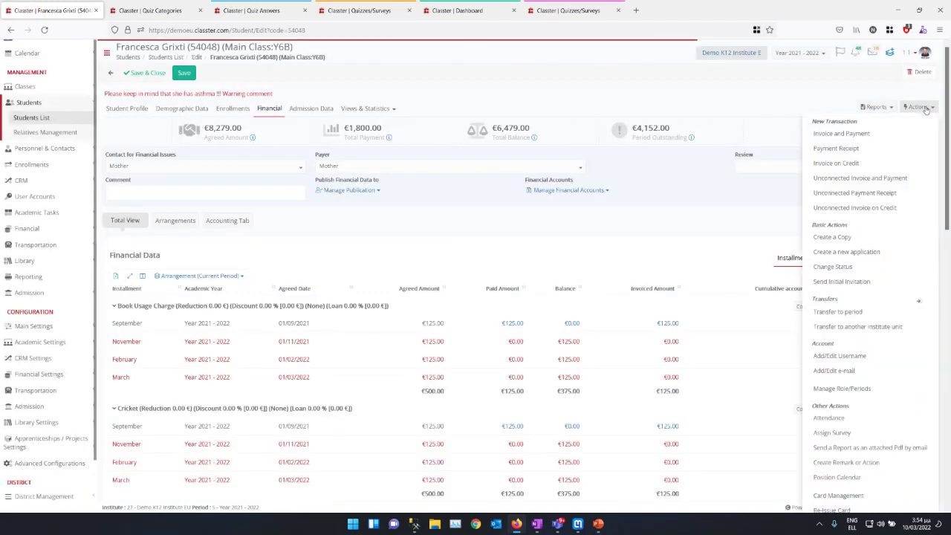
pyautogui.click(847, 433)
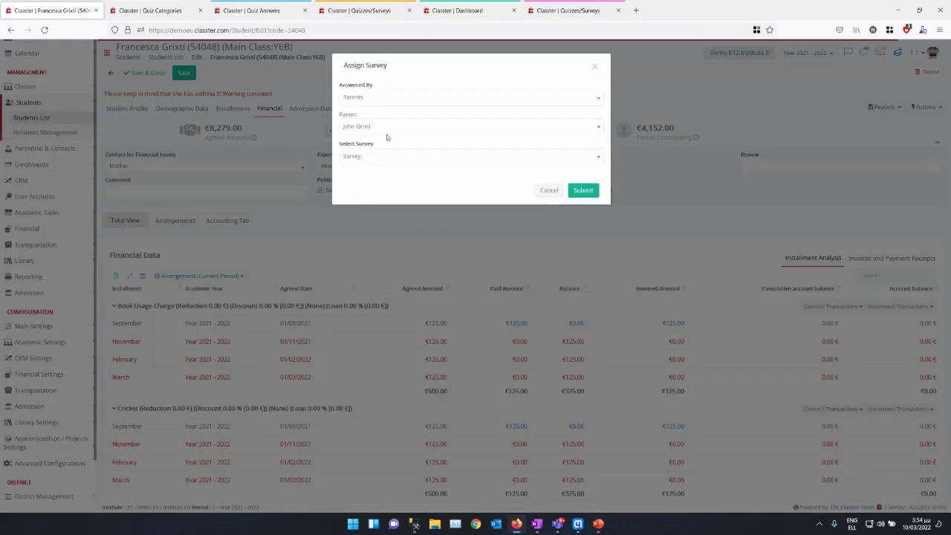
pyautogui.click(370, 98)
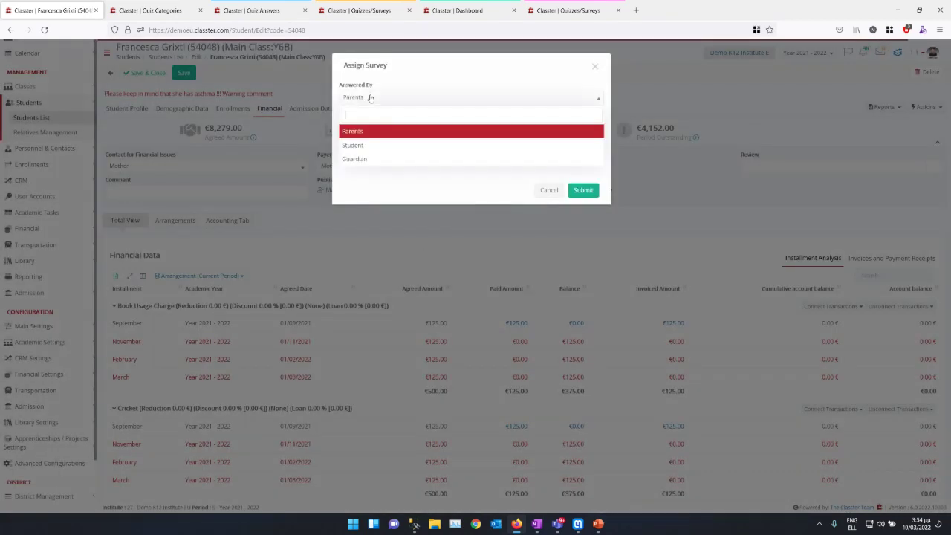
pyautogui.click(372, 132)
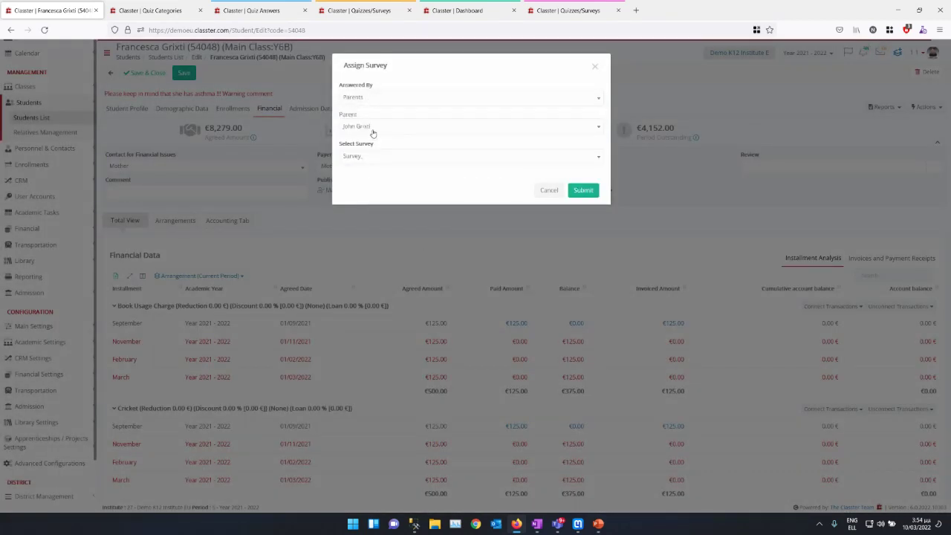
pyautogui.click(372, 133)
pyautogui.click(369, 172)
pyautogui.click(367, 161)
pyautogui.click(363, 203)
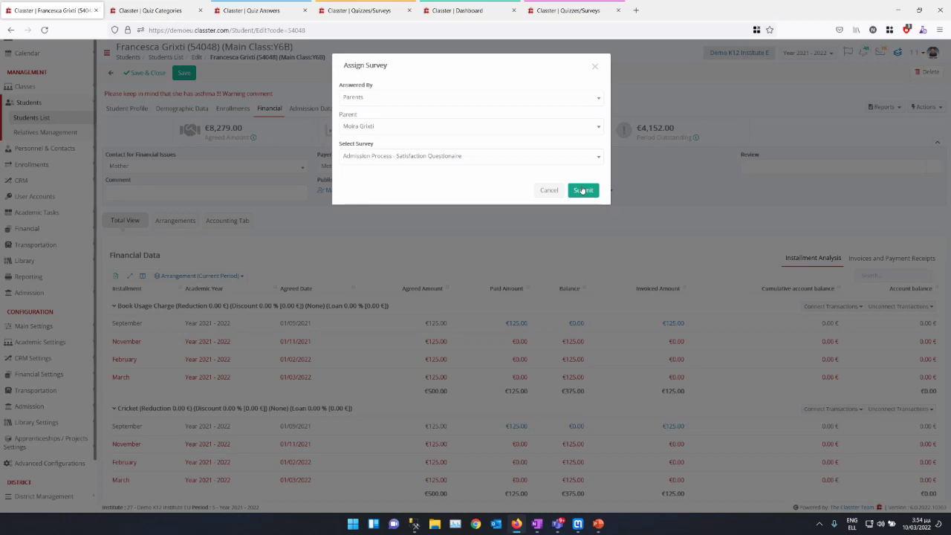
# Step: Send the satisfaction questionnaire to the parent, pick the student, and answer question 1 with Bachelor's Degree
pyautogui.click(583, 191)
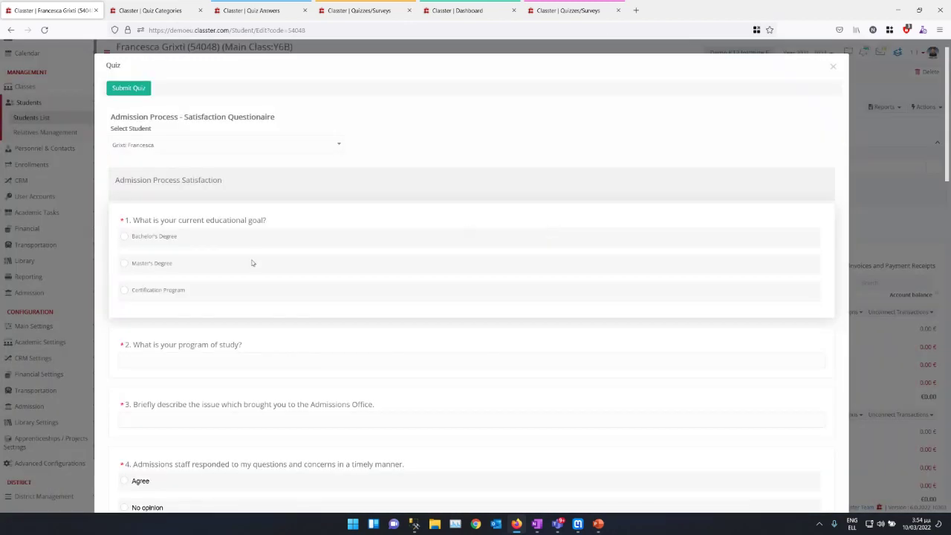
pyautogui.click(154, 146)
pyautogui.click(150, 180)
pyautogui.click(124, 236)
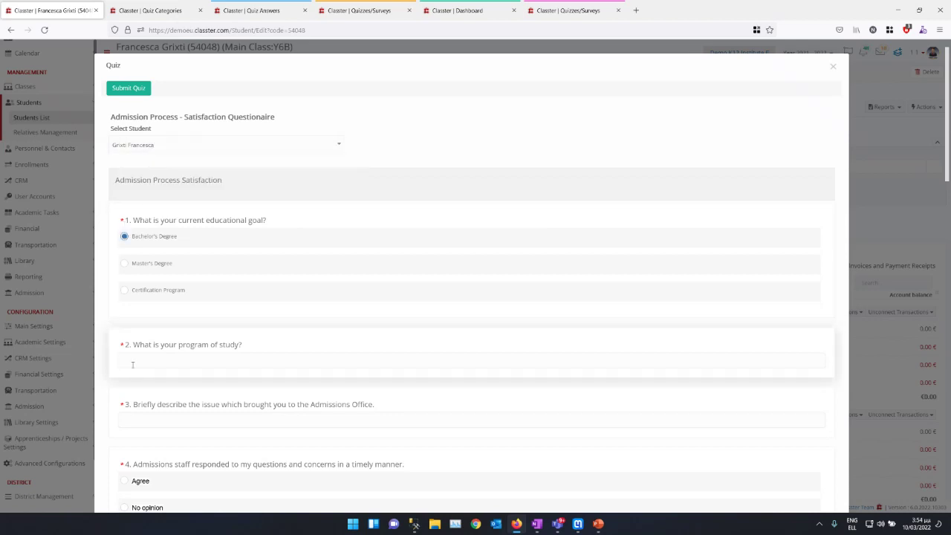
# Step: Look through the rest of the questionnaire form, then close it
pyautogui.click(146, 422)
pyautogui.scroll(-15, 550, 453)
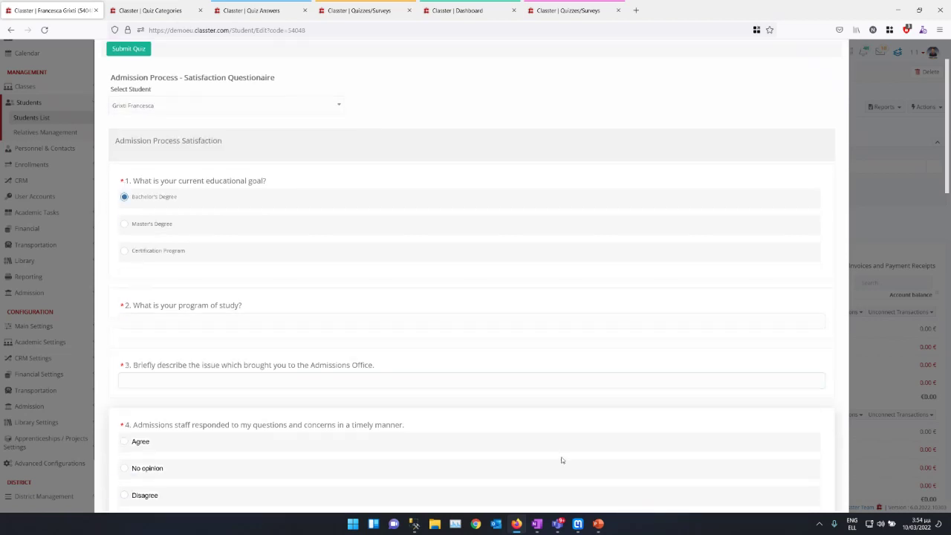
pyautogui.scroll(15, 545, 450)
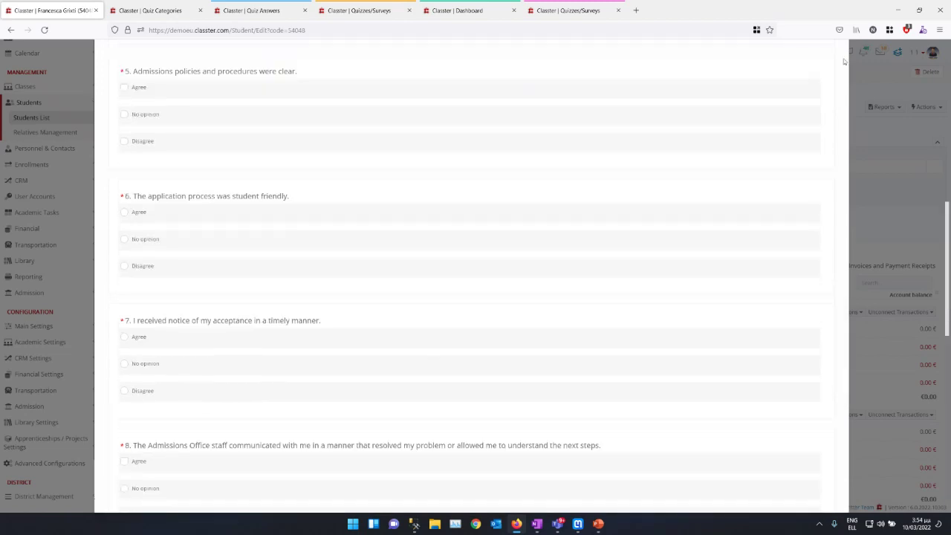
pyautogui.click(830, 65)
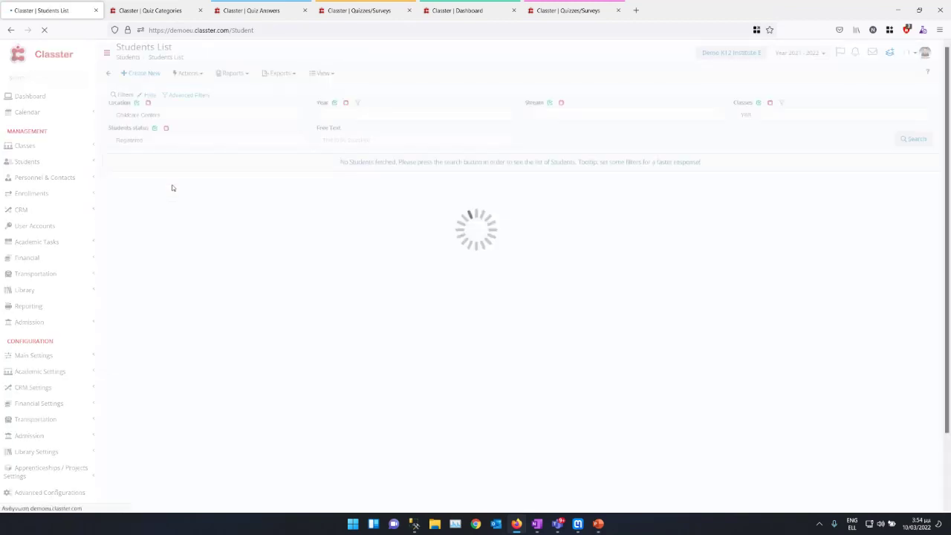
# Step: Load all students and start assigning a survey to the first one, trying Guardian and then Student as answerer
pyautogui.click(921, 137)
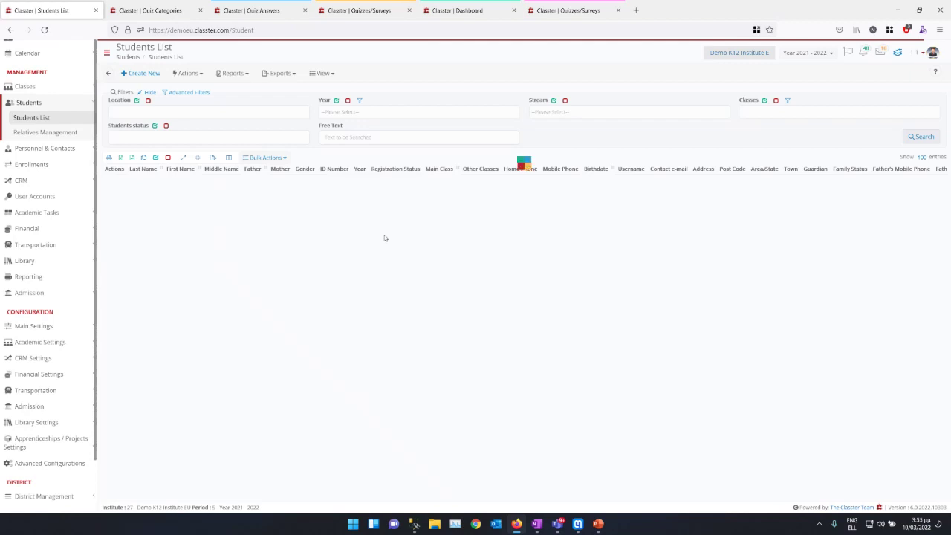
pyautogui.click(119, 181)
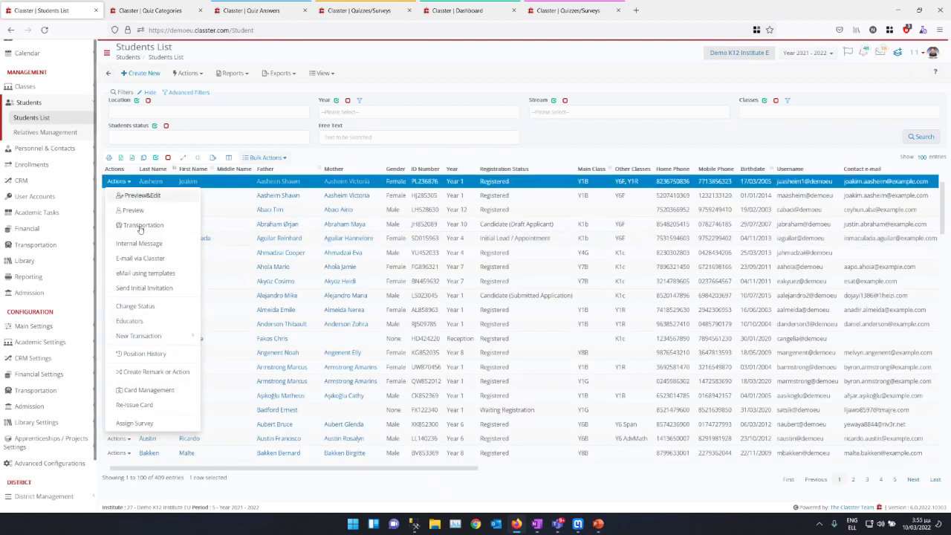
pyautogui.click(133, 423)
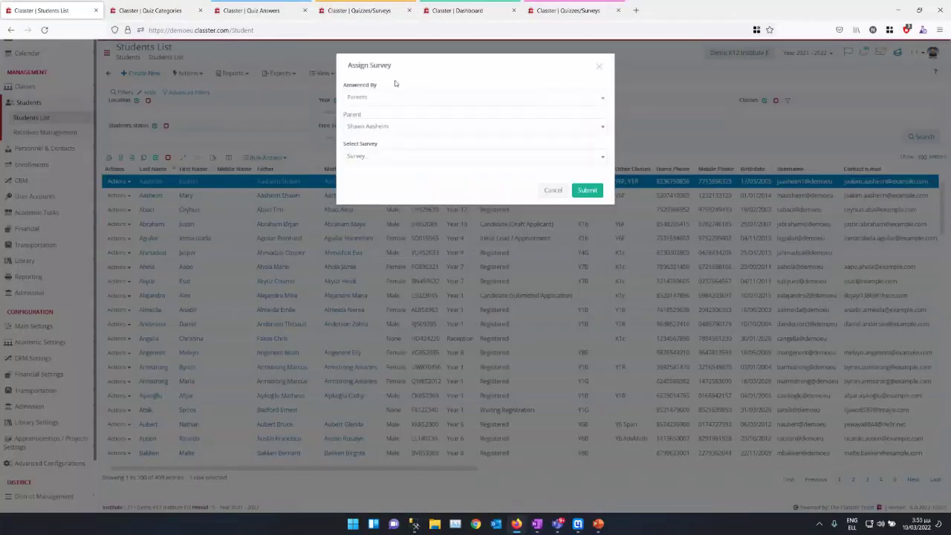
pyautogui.click(394, 100)
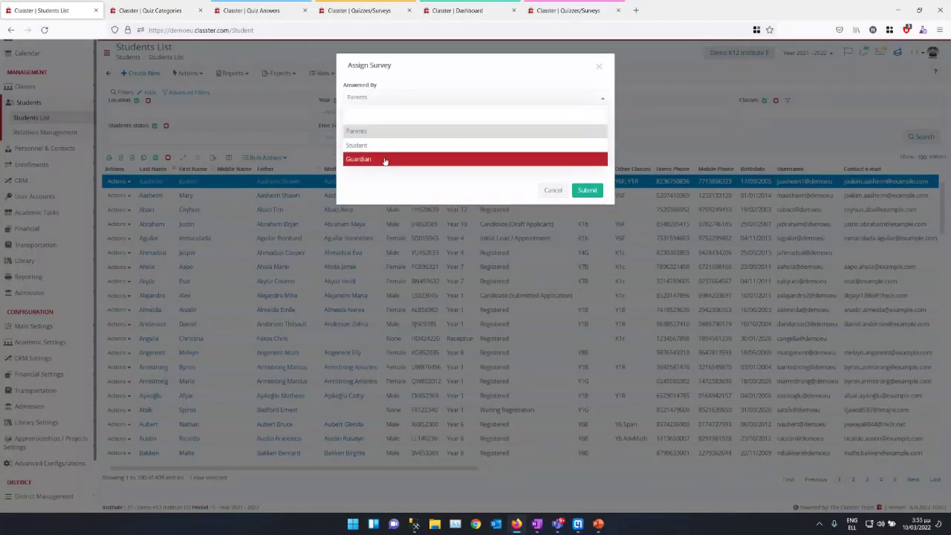
pyautogui.click(384, 159)
pyautogui.click(377, 98)
pyautogui.click(372, 129)
pyautogui.click(441, 97)
pyautogui.click(442, 97)
# Step: Cancel the survey assignment, then show and dismiss the Bulk Actions list
pyautogui.click(552, 191)
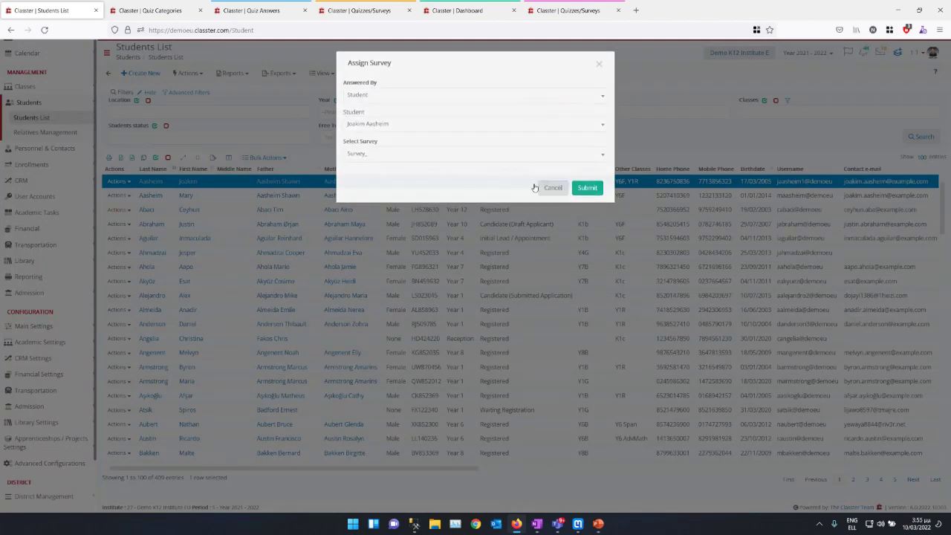
pyautogui.click(265, 158)
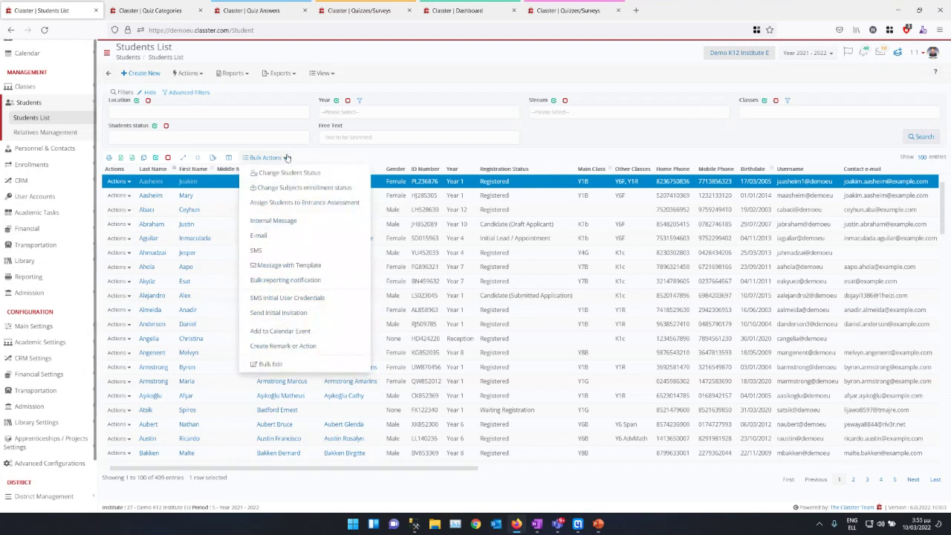
pyautogui.click(287, 158)
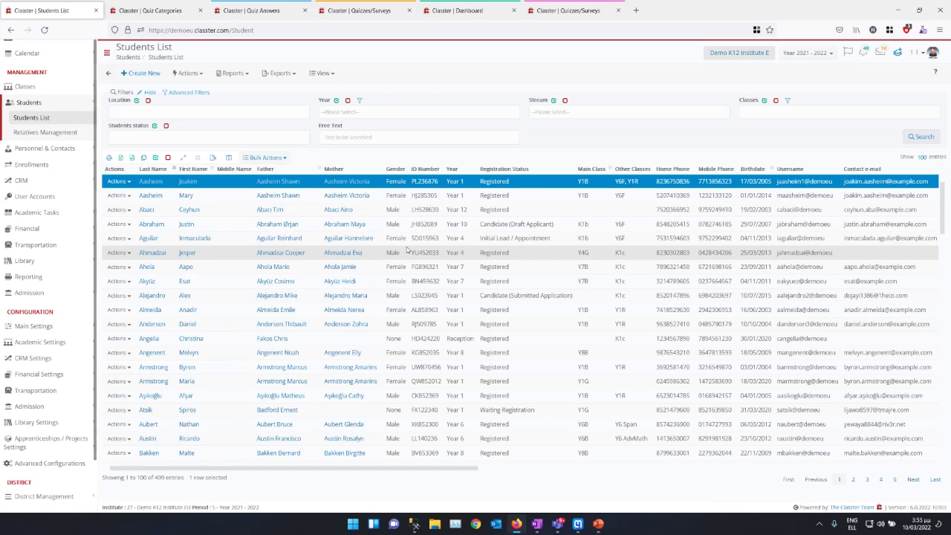
# Step: Go to Academic Tasks > Quizzes, select Survey_, and create a new distribution from its distributions list
pyautogui.click(61, 213)
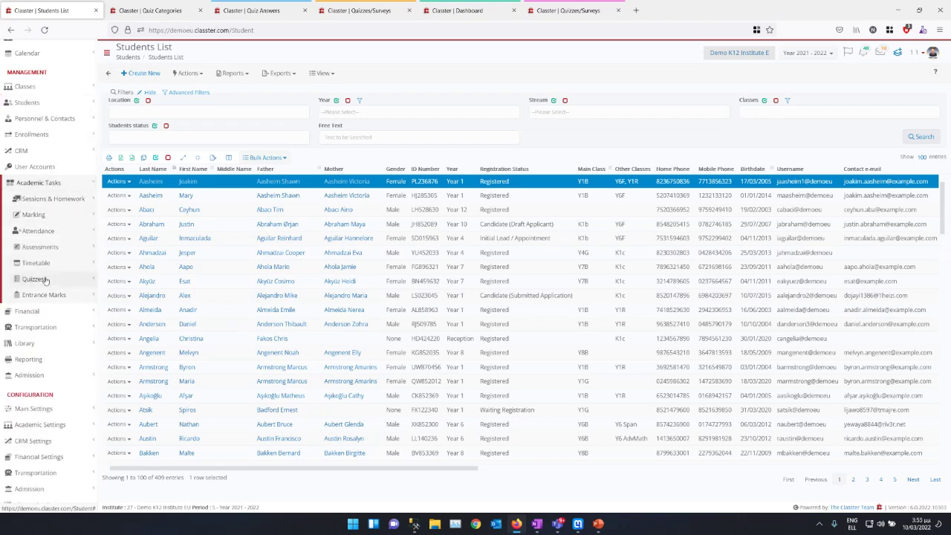
pyautogui.click(41, 278)
pyautogui.click(31, 324)
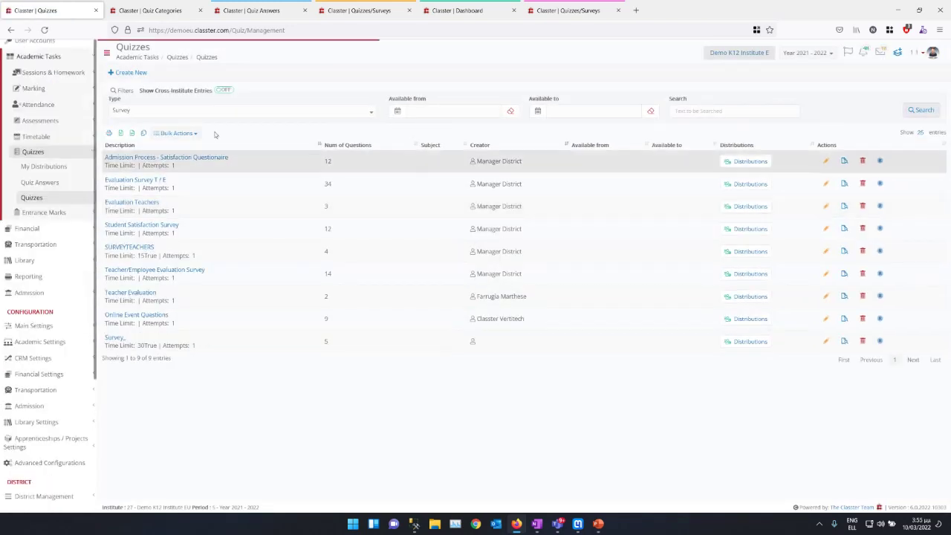
pyautogui.click(229, 345)
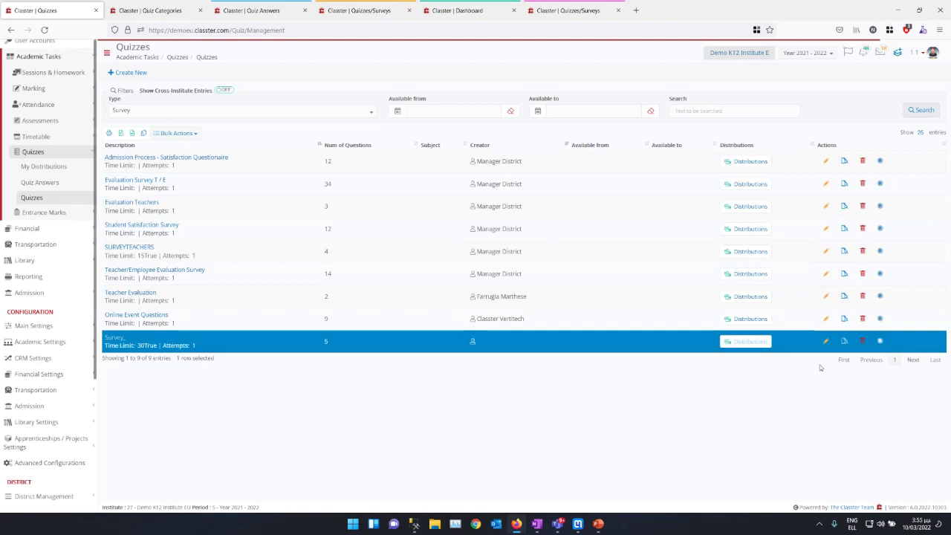
pyautogui.click(747, 341)
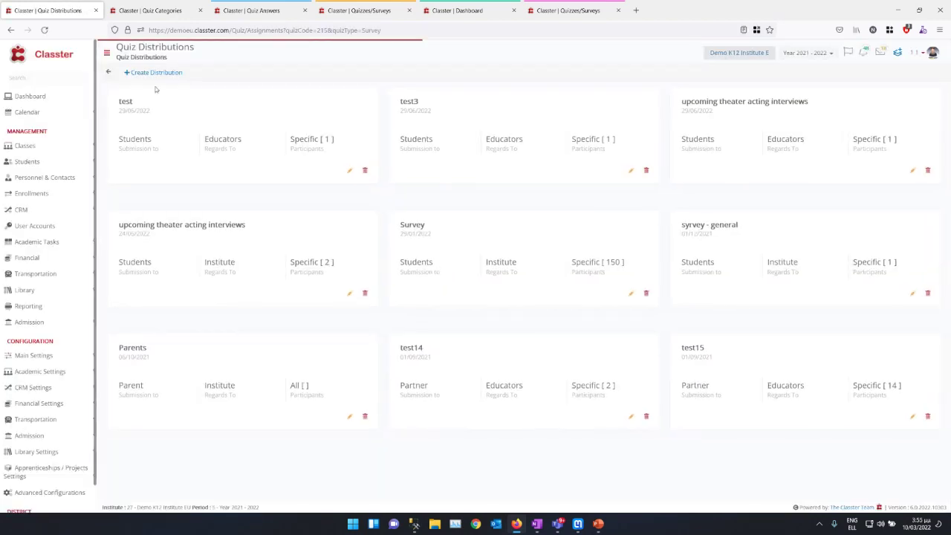
pyautogui.click(154, 73)
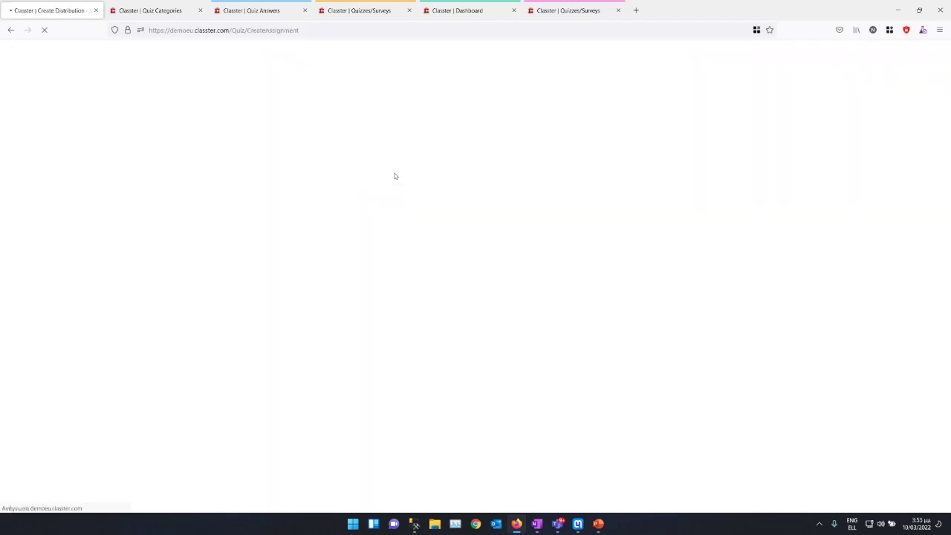
# Step: Title the distribution 'March School Survey' and set publish 01/03/2022, expiration 30/04/2022
pyautogui.click(216, 107)
pyautogui.write('Marc')
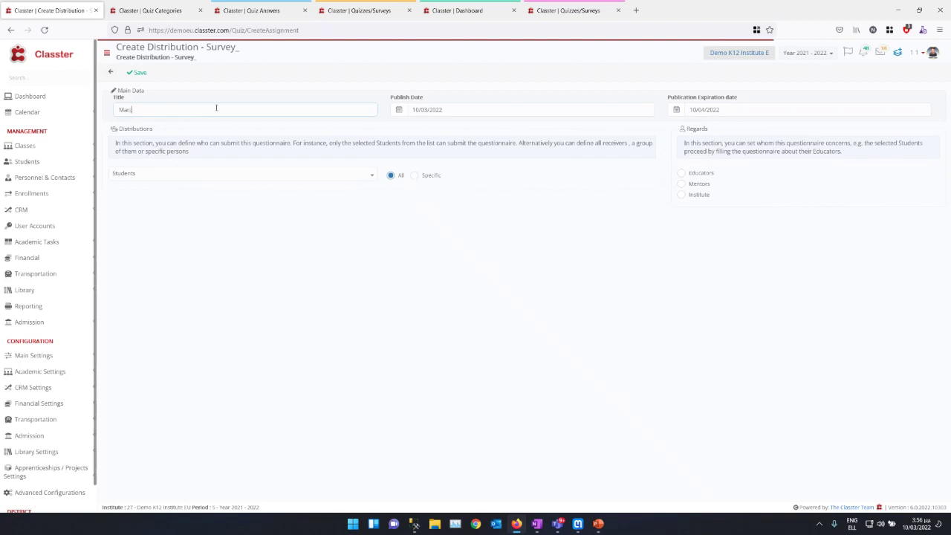
pyautogui.write('h School Survey')
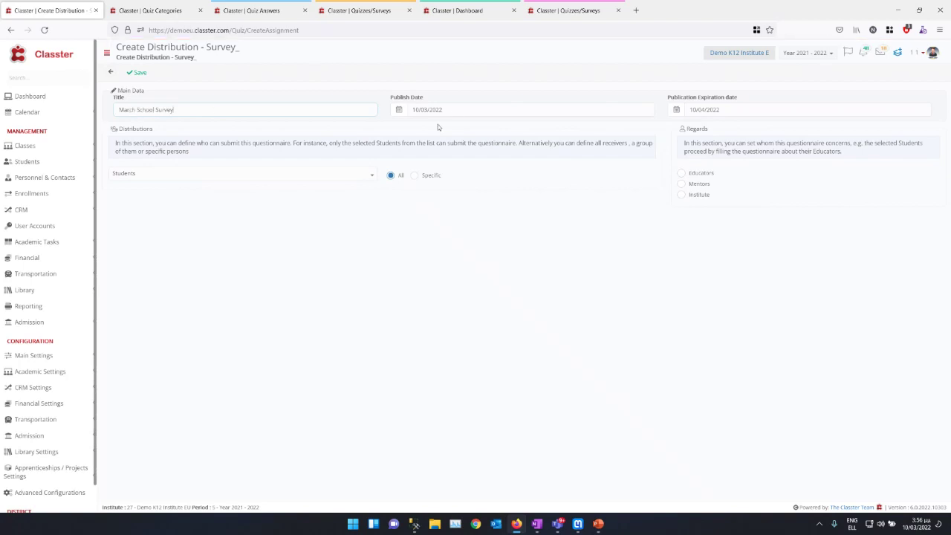
pyautogui.click(468, 110)
pyautogui.click(753, 109)
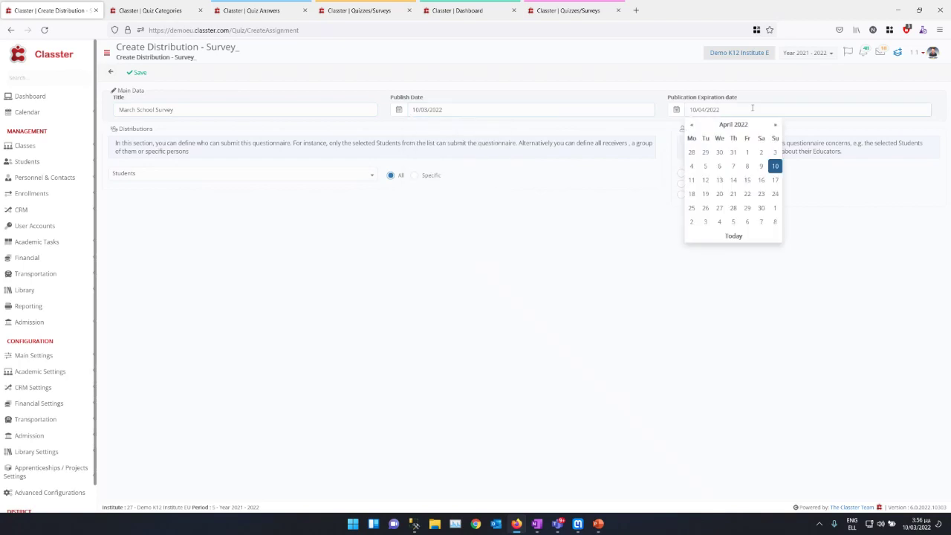
pyautogui.click(761, 208)
pyautogui.click(456, 110)
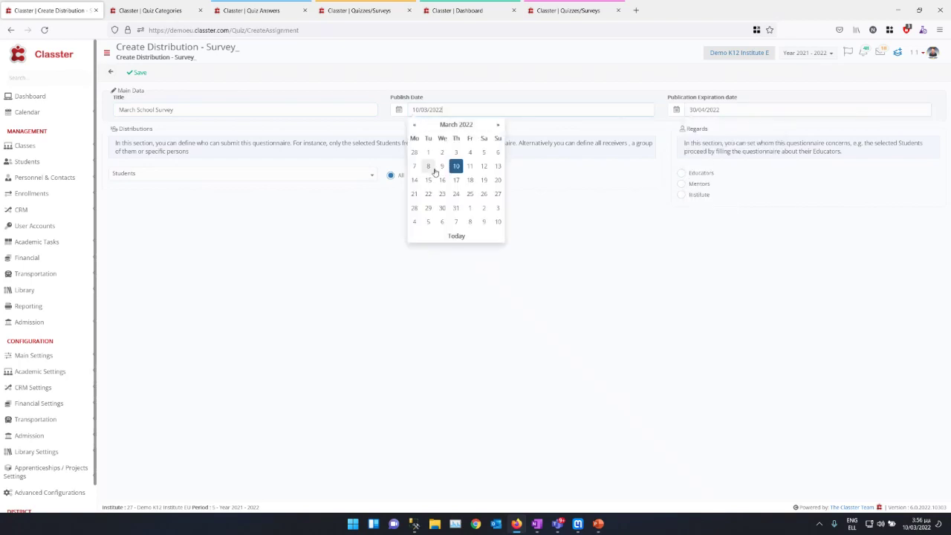
pyautogui.click(431, 154)
# Step: Let only specific Parents submit the survey and bring up the participant picker
pyautogui.click(156, 173)
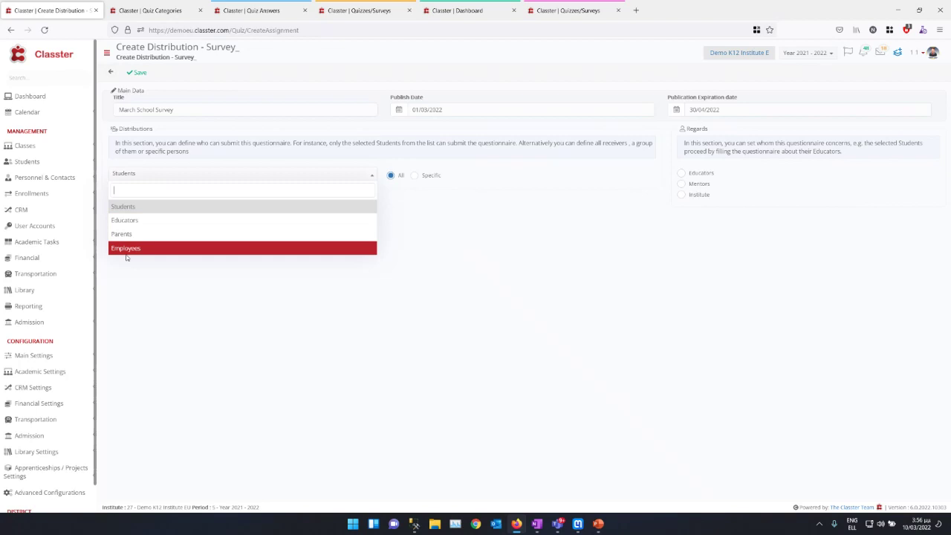
pyautogui.click(139, 235)
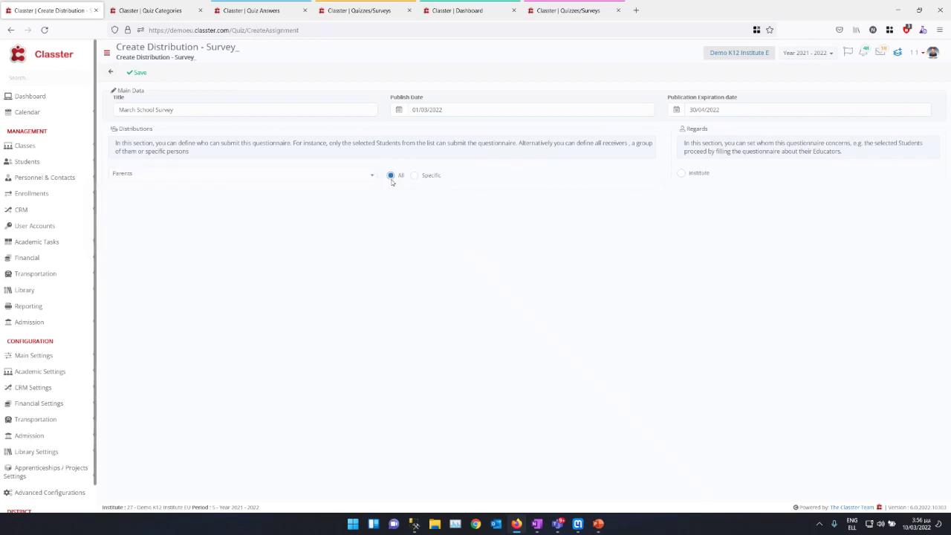
pyautogui.click(413, 177)
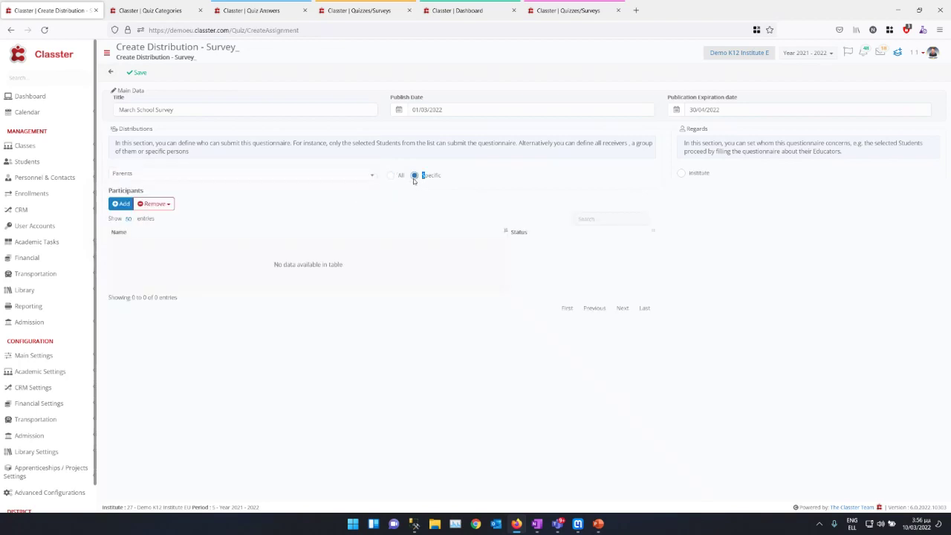
pyautogui.click(121, 204)
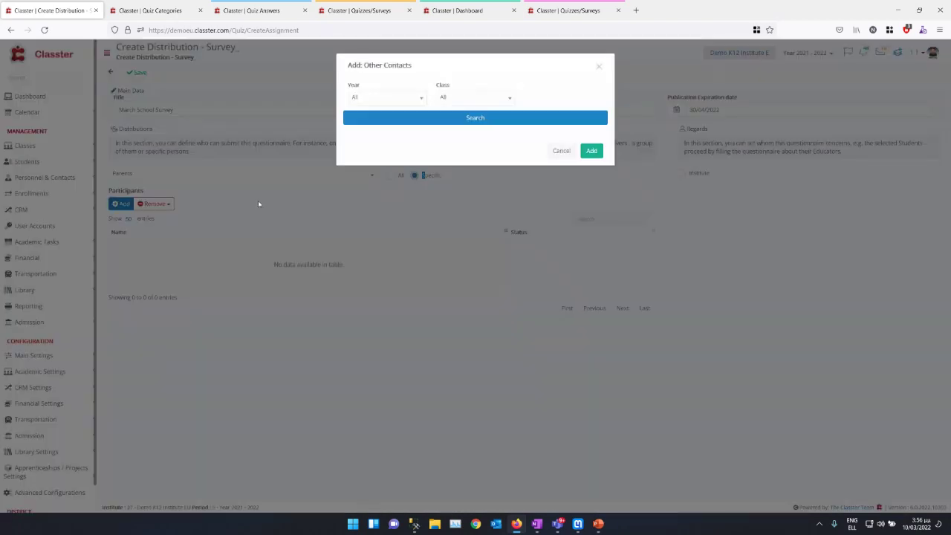
# Step: Search the Year 1 contacts and add all 39 as participants
pyautogui.click(362, 101)
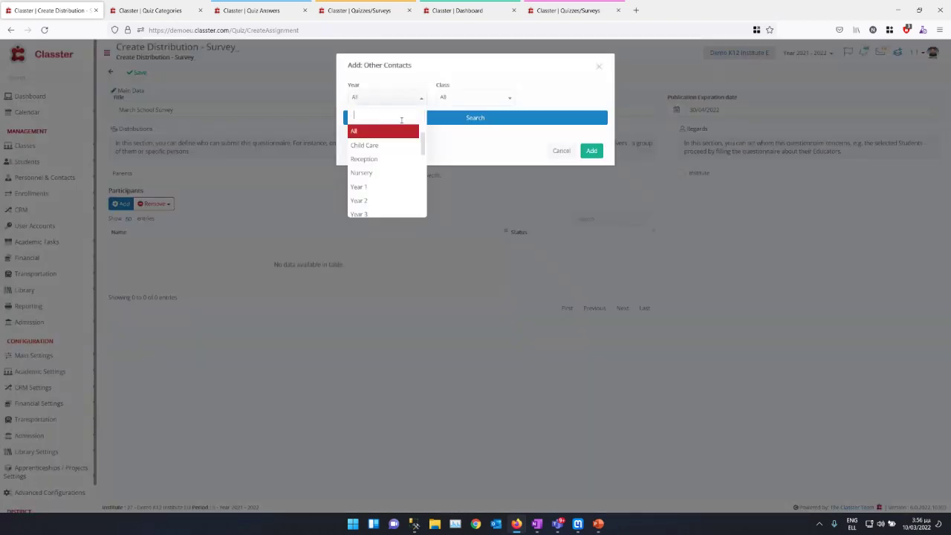
pyautogui.moveTo(422, 150); pyautogui.dragTo(423, 156)
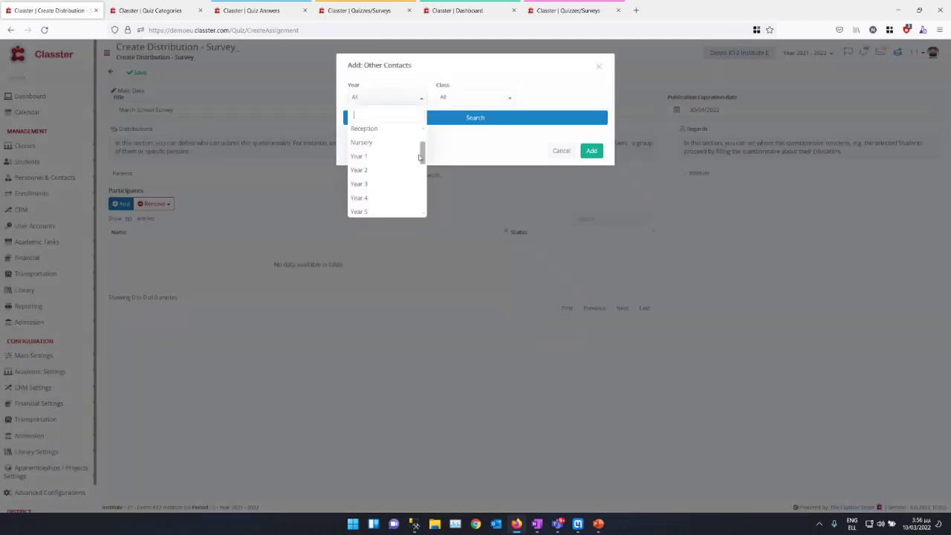
pyautogui.click(394, 157)
pyautogui.click(392, 117)
pyautogui.click(356, 134)
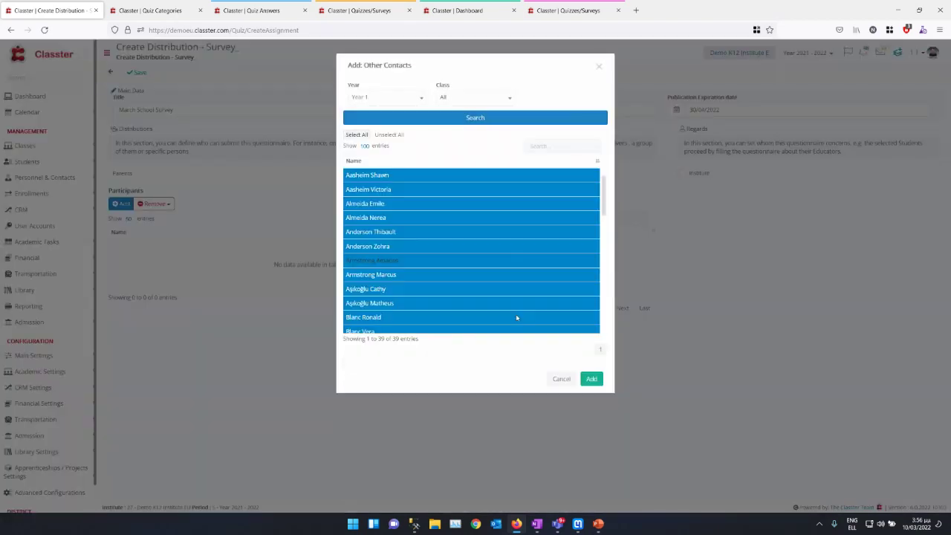
pyautogui.click(591, 379)
# Step: Search the Year 2 contacts and add them all as participants
pyautogui.click(120, 204)
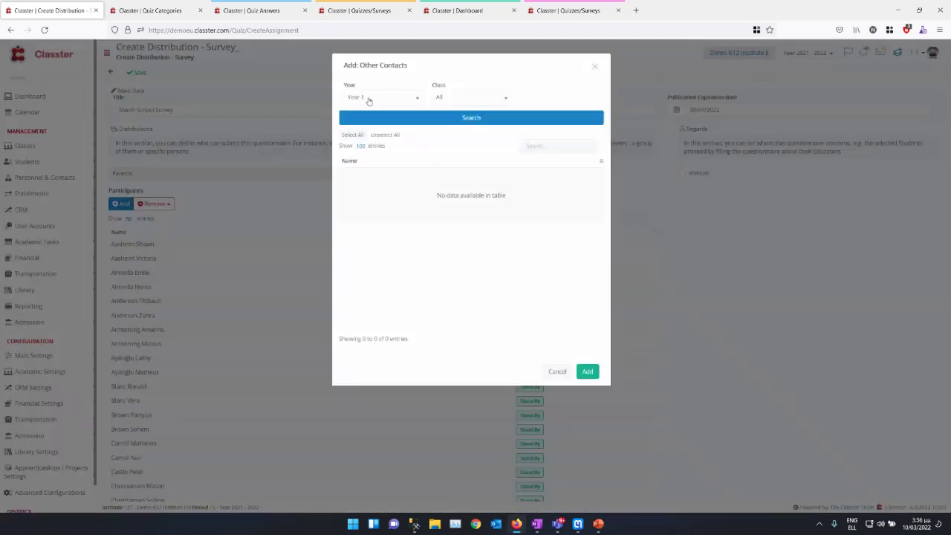
pyautogui.click(368, 98)
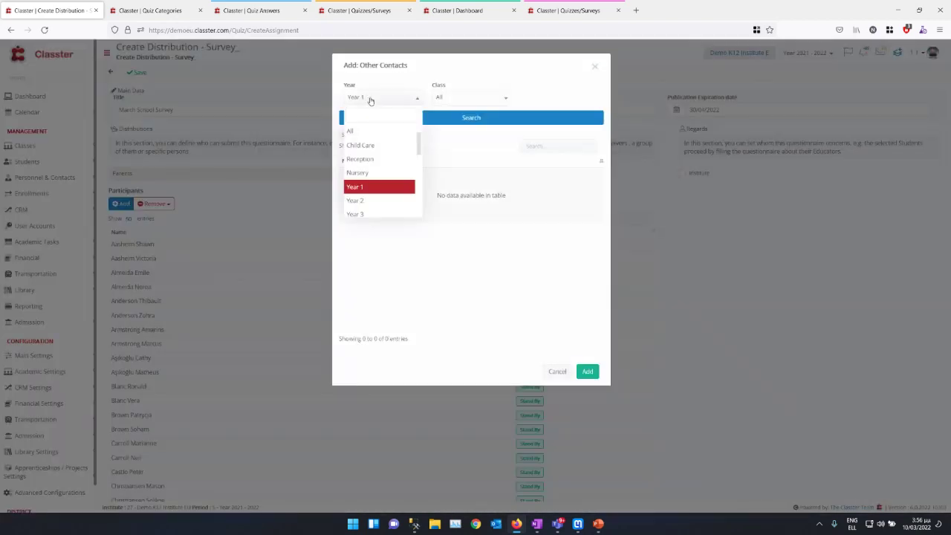
pyautogui.click(355, 200)
pyautogui.click(418, 119)
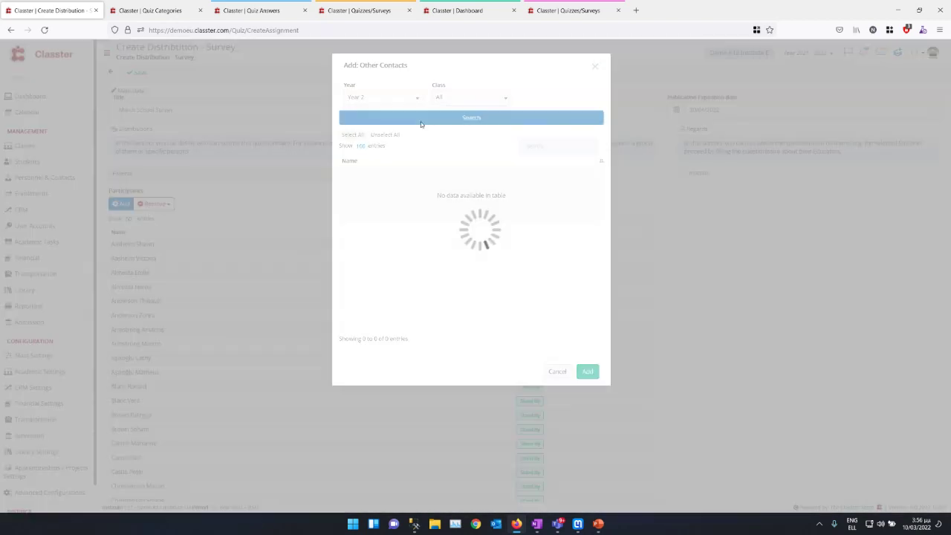
pyautogui.click(353, 134)
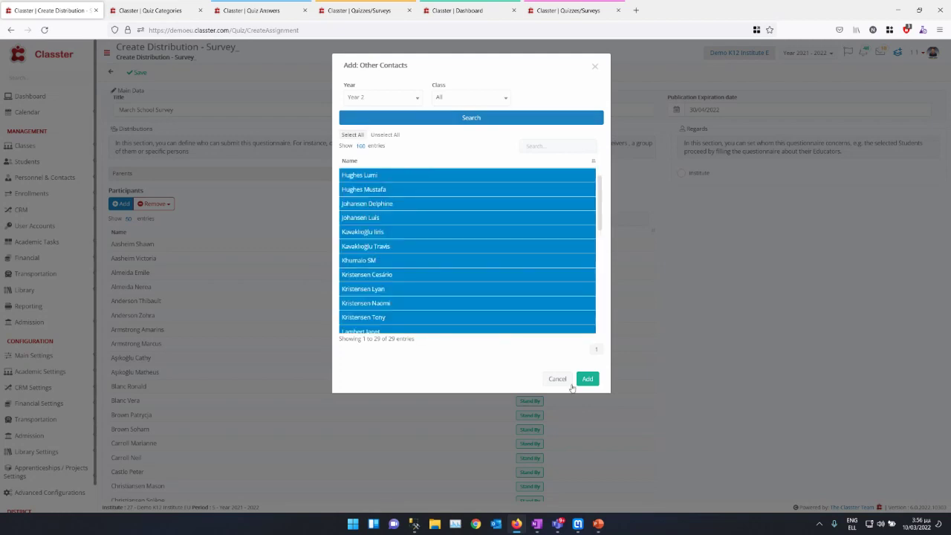
pyautogui.click(586, 378)
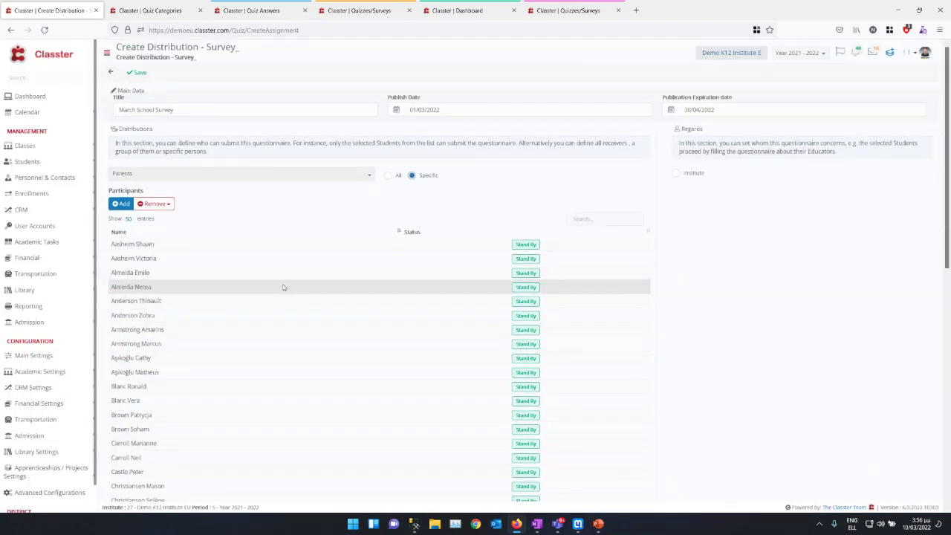
# Step: Reopen the contact picker, briefly checking other tabs, keeping Year 2 and All classes
pyautogui.click(121, 203)
pyautogui.click(382, 99)
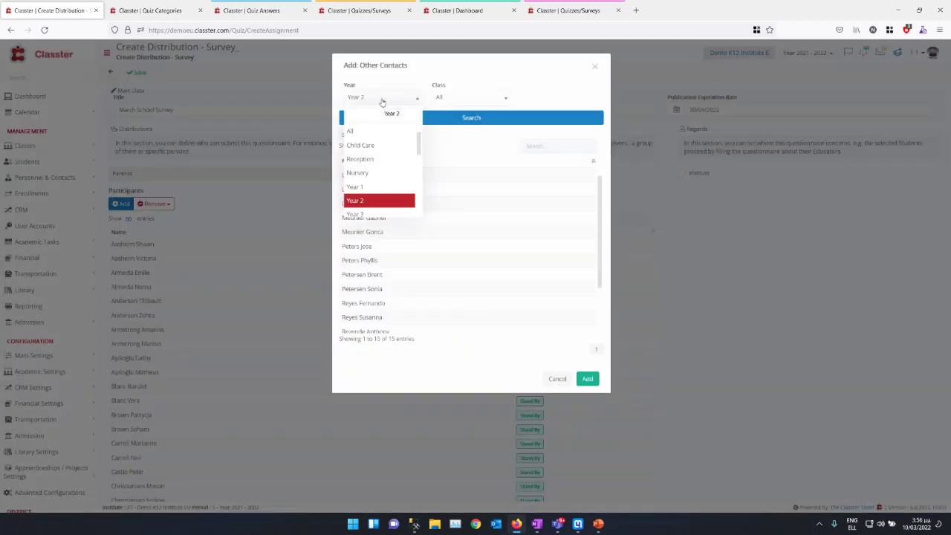
pyautogui.scroll(-3, 379, 171)
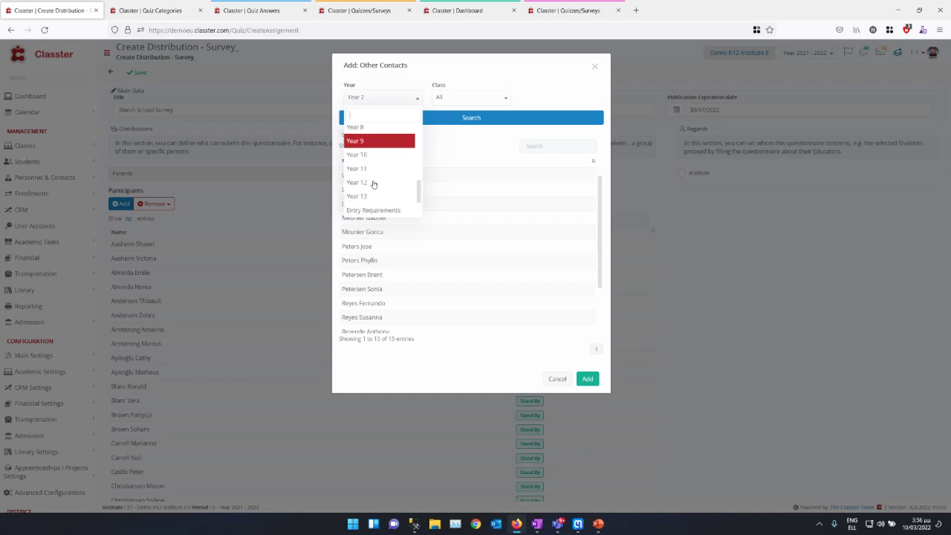
pyautogui.click(241, 10)
pyautogui.click(152, 10)
pyautogui.click(230, 9)
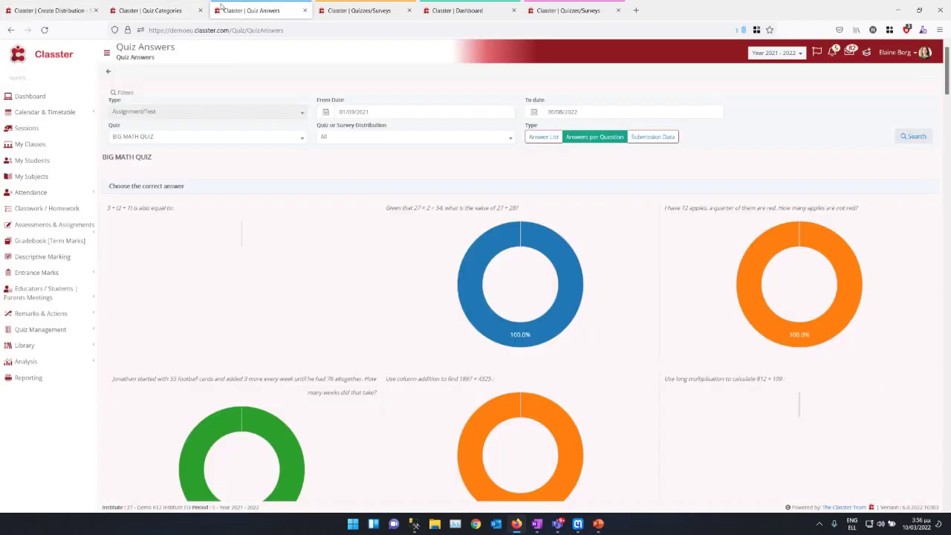
pyautogui.click(87, 6)
pyautogui.click(372, 178)
pyautogui.click(458, 96)
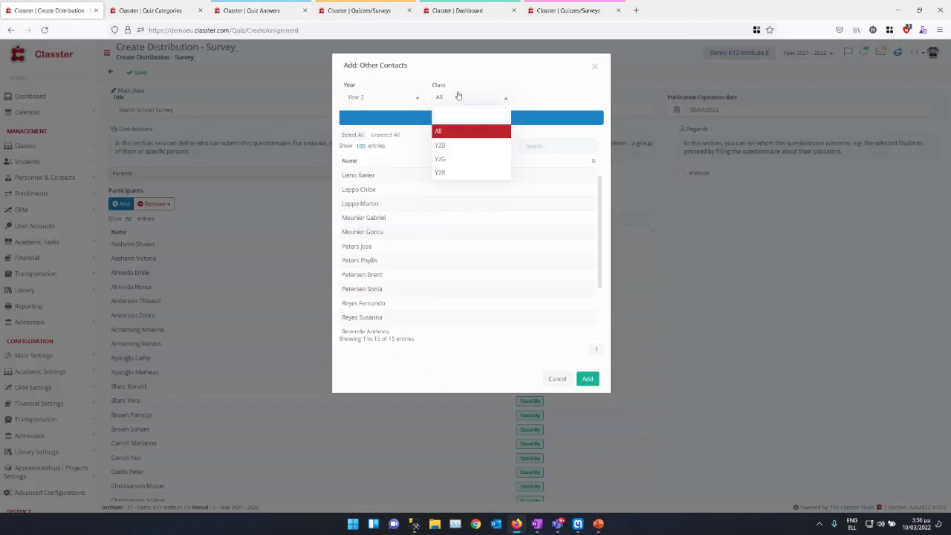
pyautogui.click(459, 96)
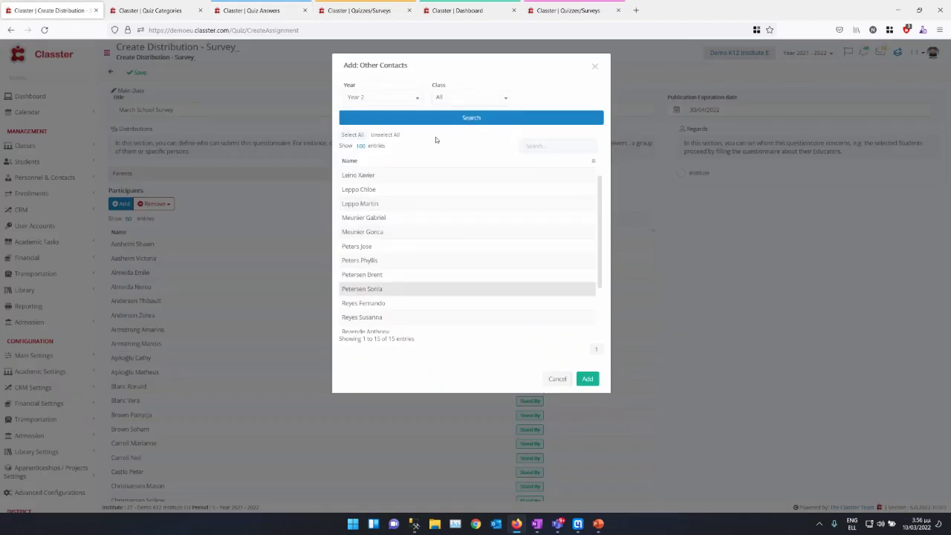
# Step: Load and select all Year 4 contacts, testing and clearing a 'gr' name filter
pyautogui.click(373, 104)
pyautogui.click(363, 201)
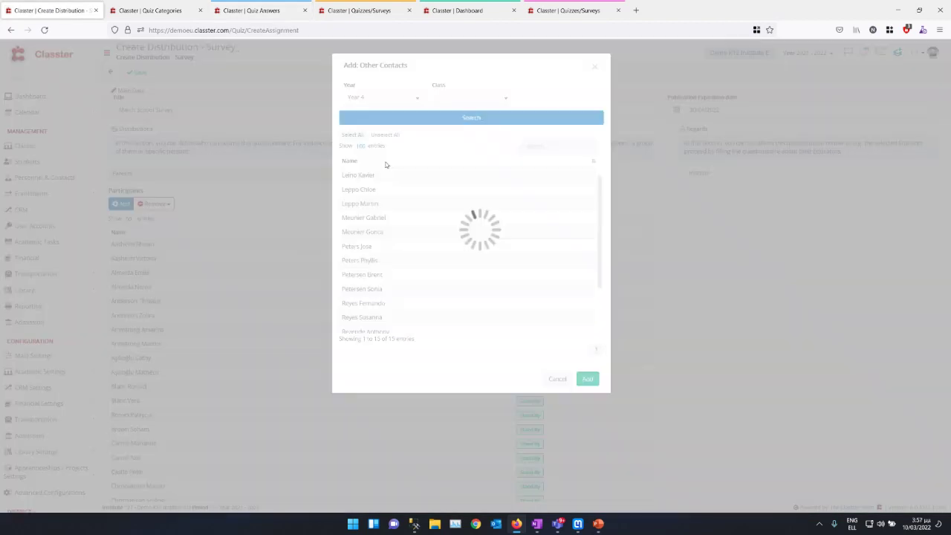
pyautogui.click(438, 117)
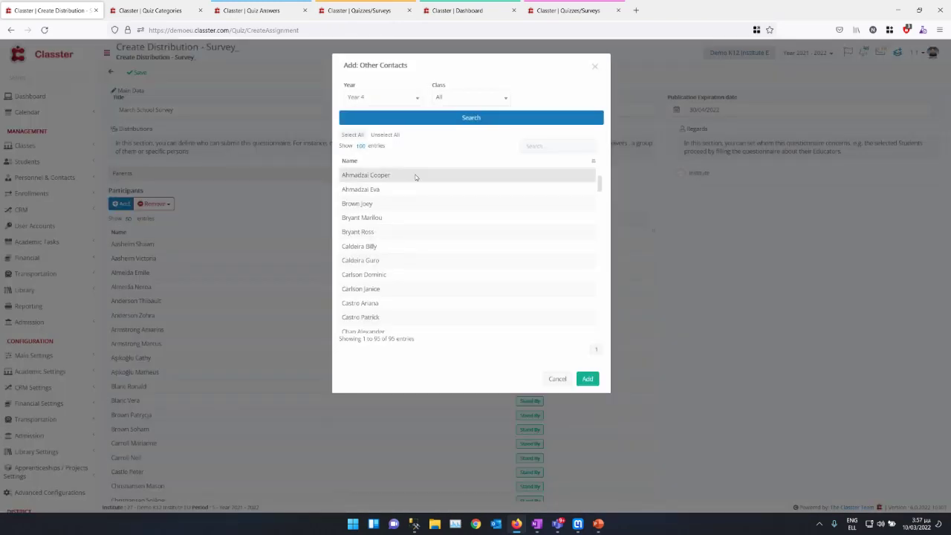
pyautogui.click(353, 136)
pyautogui.scroll(-5, 446, 238)
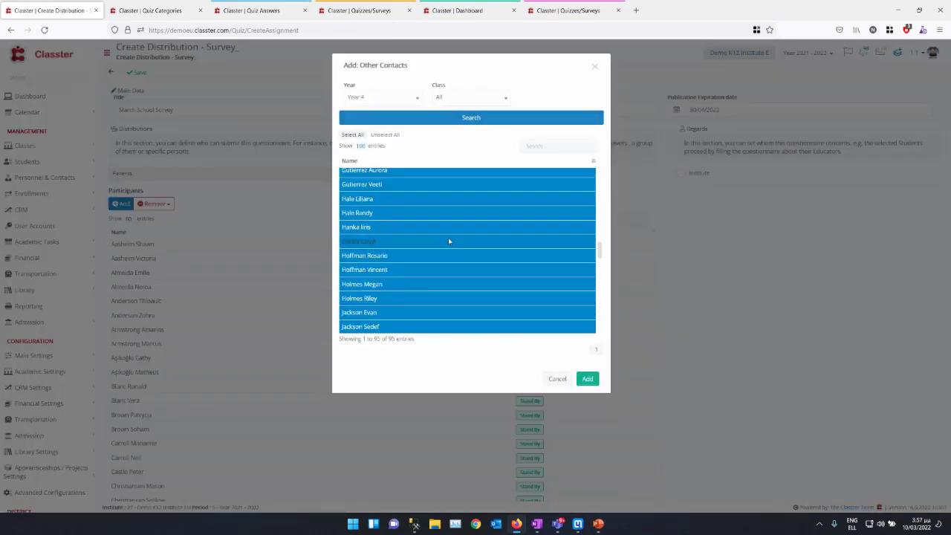
pyautogui.scroll(-8, 449, 240)
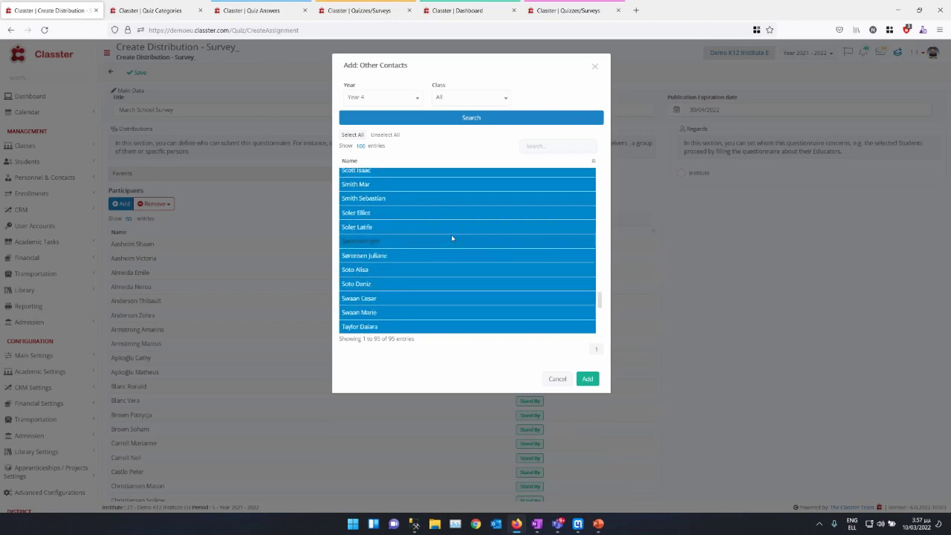
pyautogui.click(557, 146)
pyautogui.write('gr')
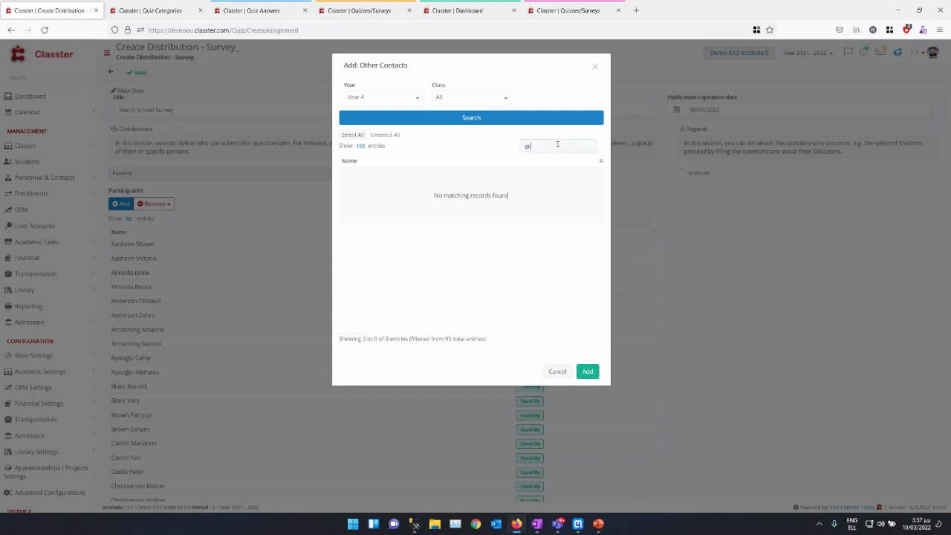
pyautogui.press('BackSpace')
pyautogui.press('BackSpace')
pyautogui.write('gr')
pyautogui.press('BackSpace')
pyautogui.press('BackSpace')
# Step: Load the Year 6 contacts, select them all and add them as participants
pyautogui.click(349, 100)
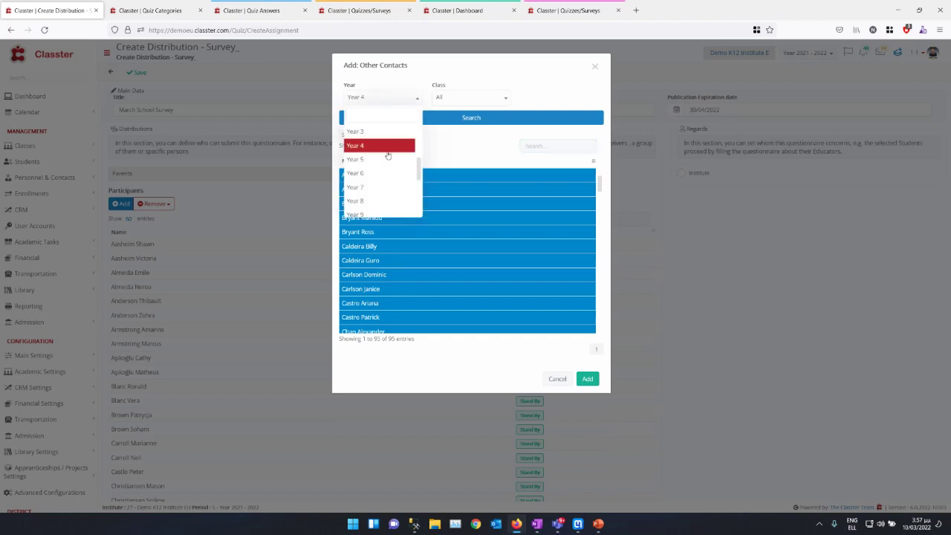
pyautogui.click(372, 174)
pyautogui.click(428, 123)
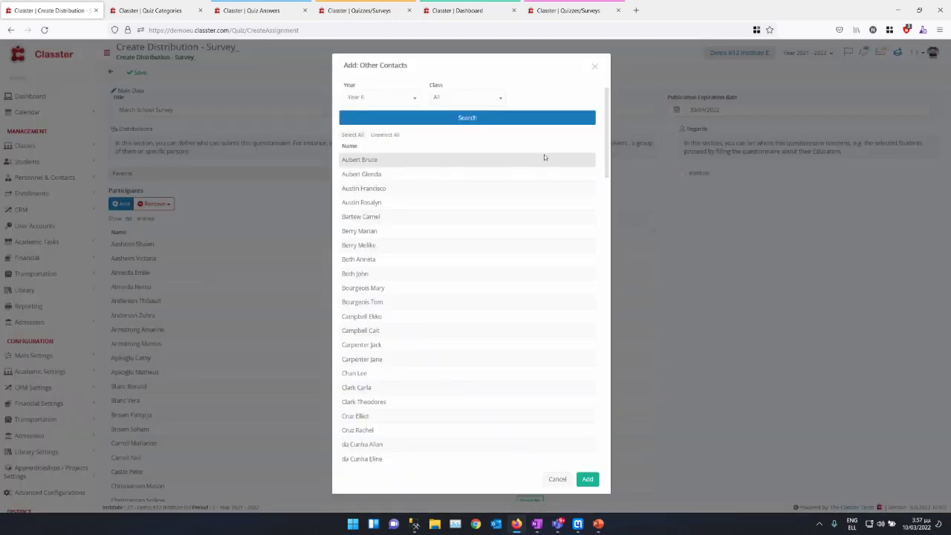
pyautogui.click(523, 145)
pyautogui.write('mo')
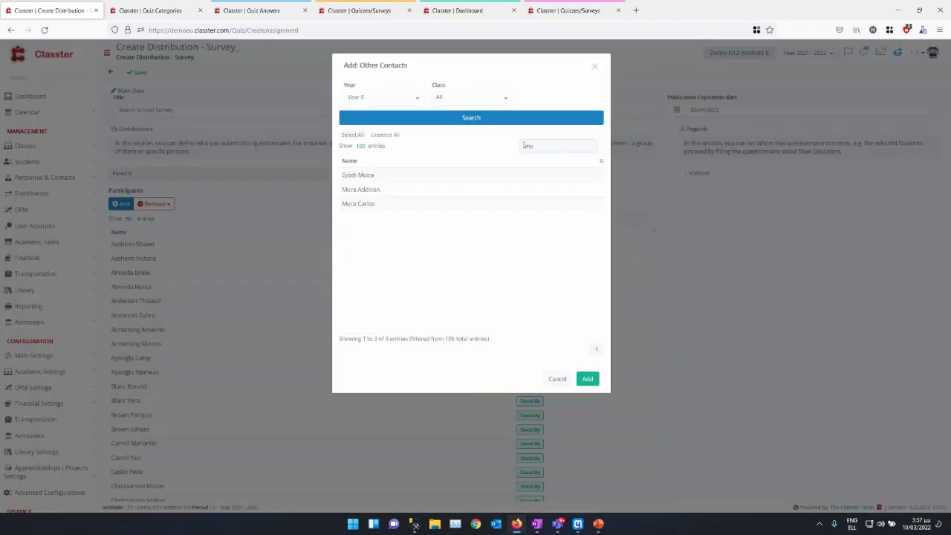
pyautogui.press('BackSpace')
pyautogui.press('BackSpace')
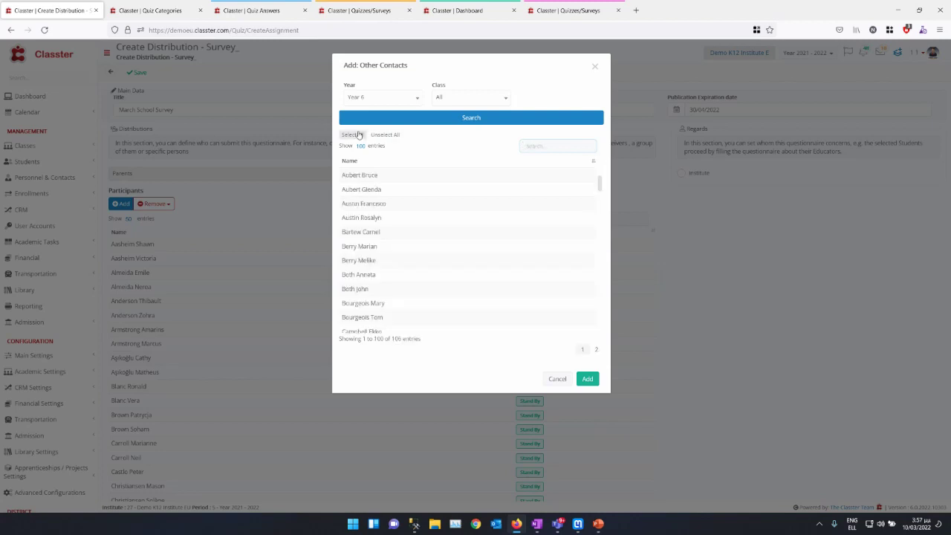
pyautogui.click(352, 135)
pyautogui.click(587, 380)
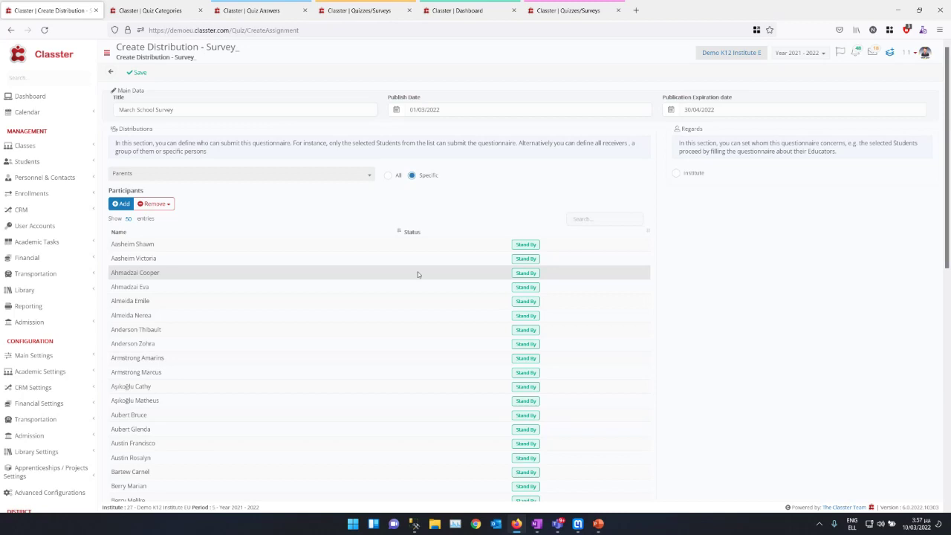
# Step: Set the March School Survey to regard the Institute, save it, and begin another distribution
pyautogui.click(687, 176)
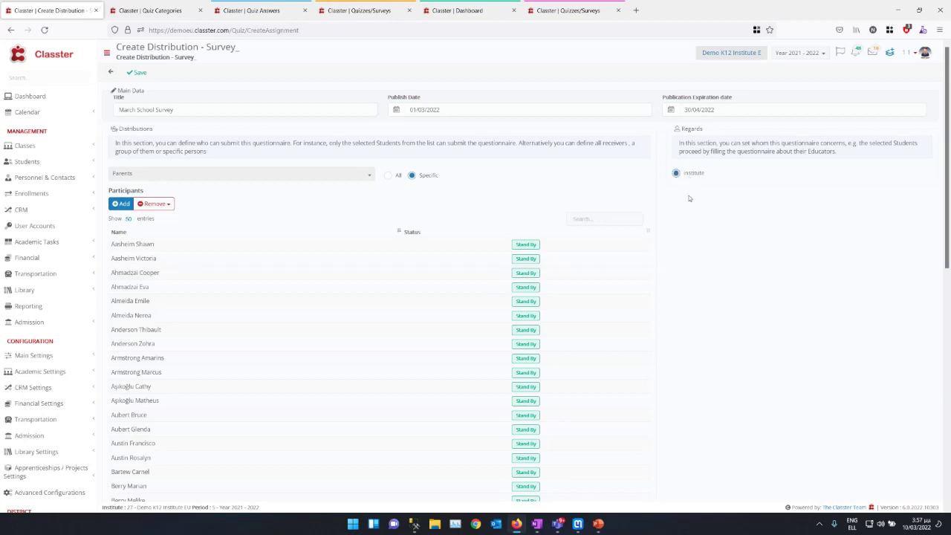
pyautogui.click(137, 72)
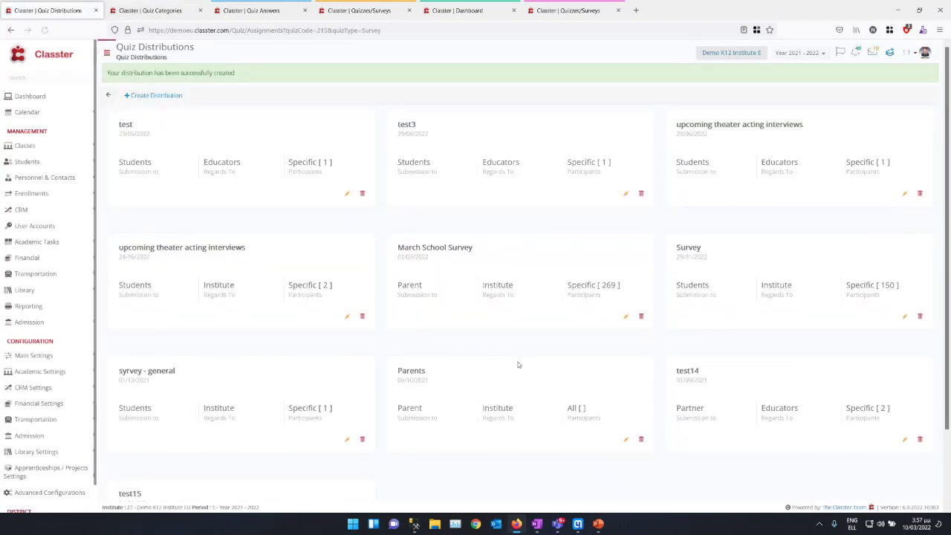
pyautogui.click(153, 95)
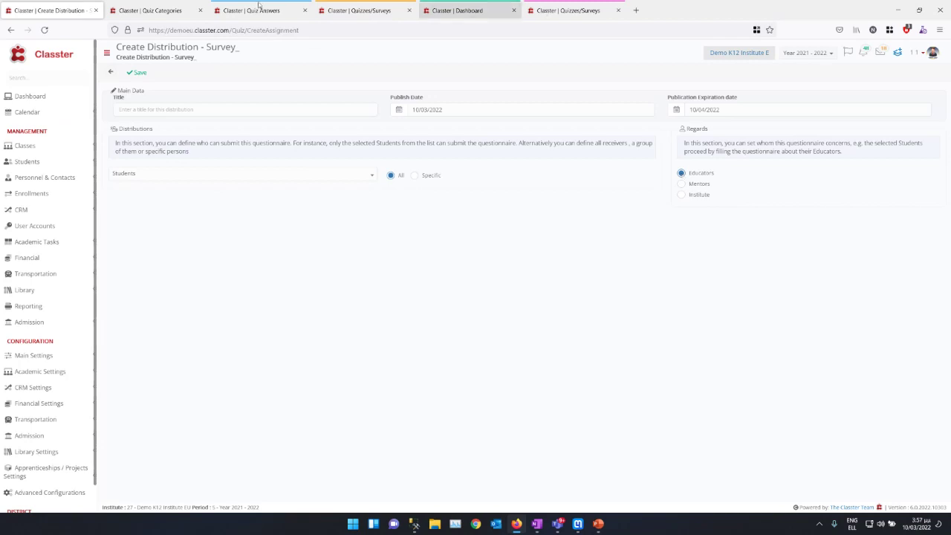
# Step: Leave the form and open the Student Satisfaction Survey's distributions list
pyautogui.click(110, 73)
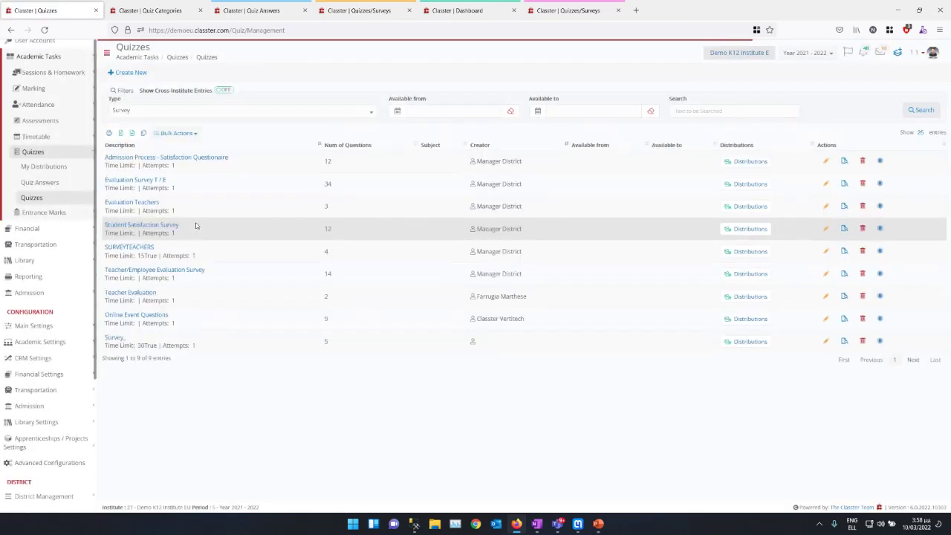
pyautogui.click(240, 228)
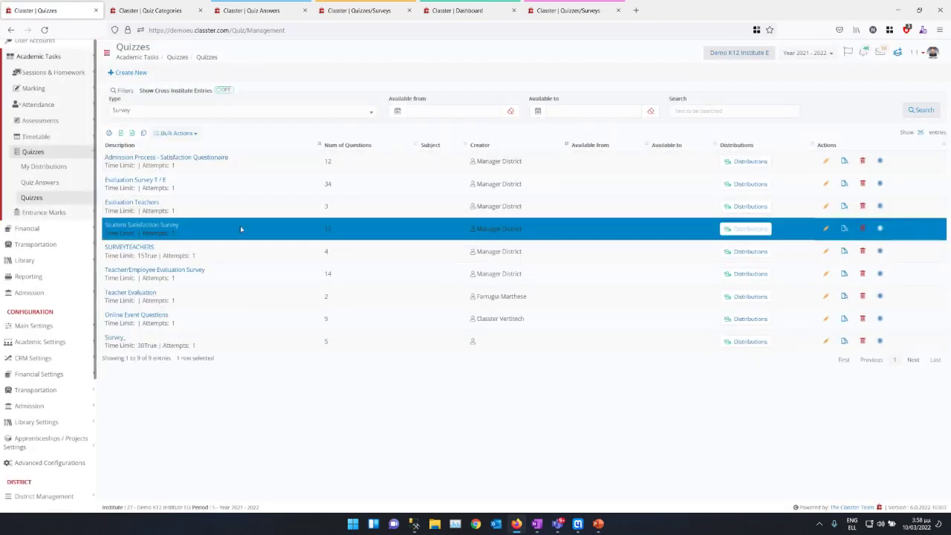
pyautogui.click(748, 229)
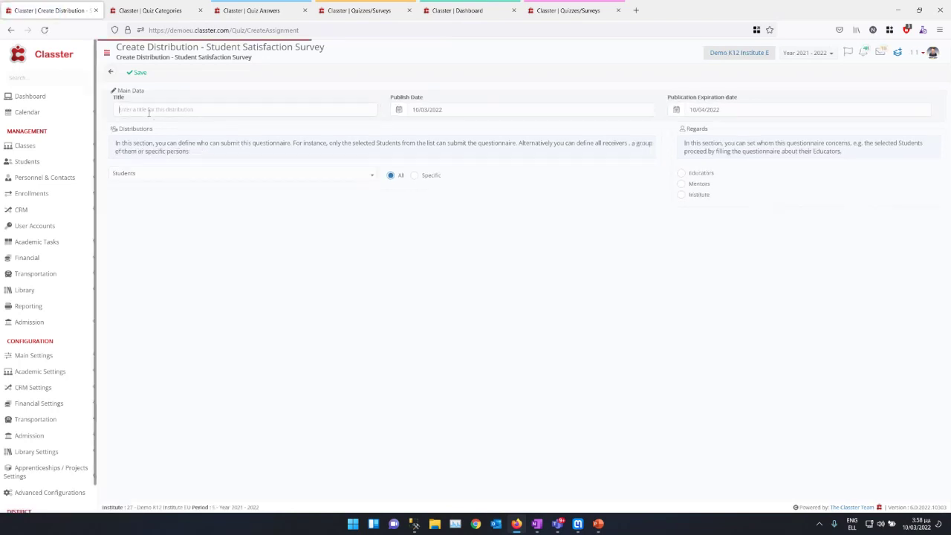
# Step: Enter the teacher-evaluation title, dates 01/03/2022 to 30/04/2022, and Educators as the subject
pyautogui.write('Evaluate ')
pyautogui.write('your fe')
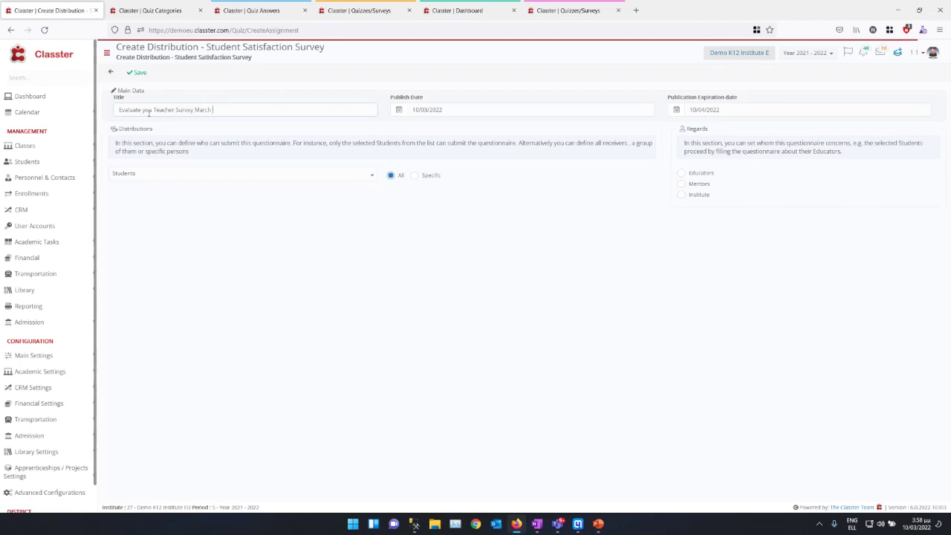
pyautogui.click(484, 111)
pyautogui.click(429, 152)
pyautogui.click(742, 110)
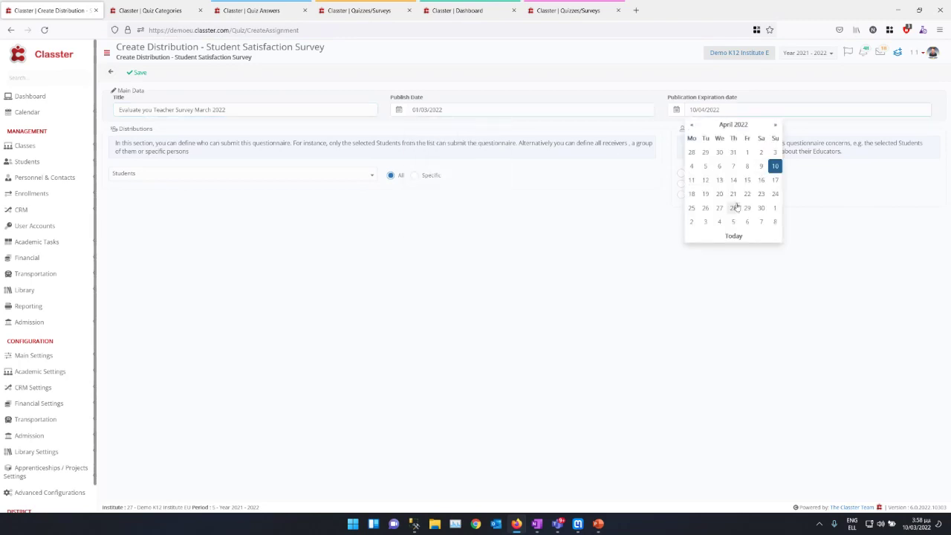
pyautogui.click(761, 208)
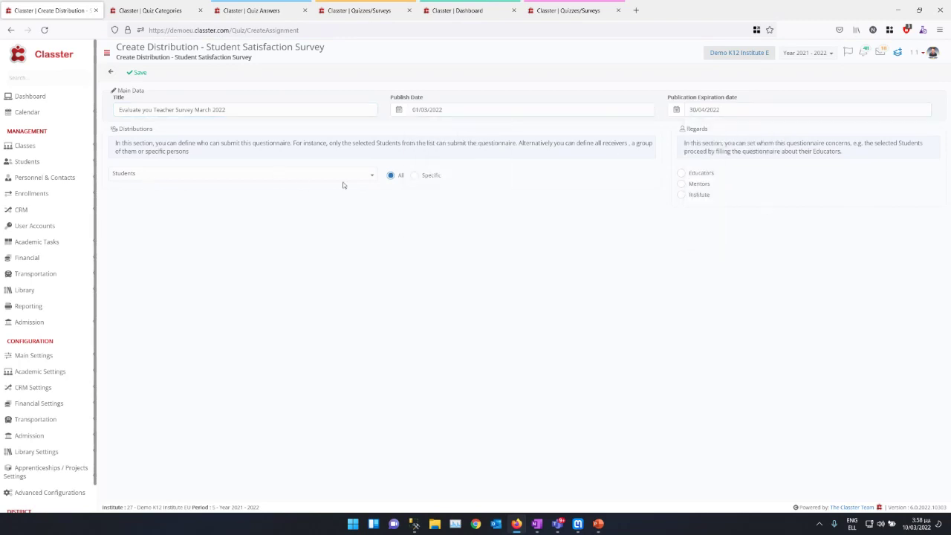
pyautogui.click(681, 173)
# Step: Find the student through the contact finder, view their Student Profile, then return to the distribution form
pyautogui.click(148, 10)
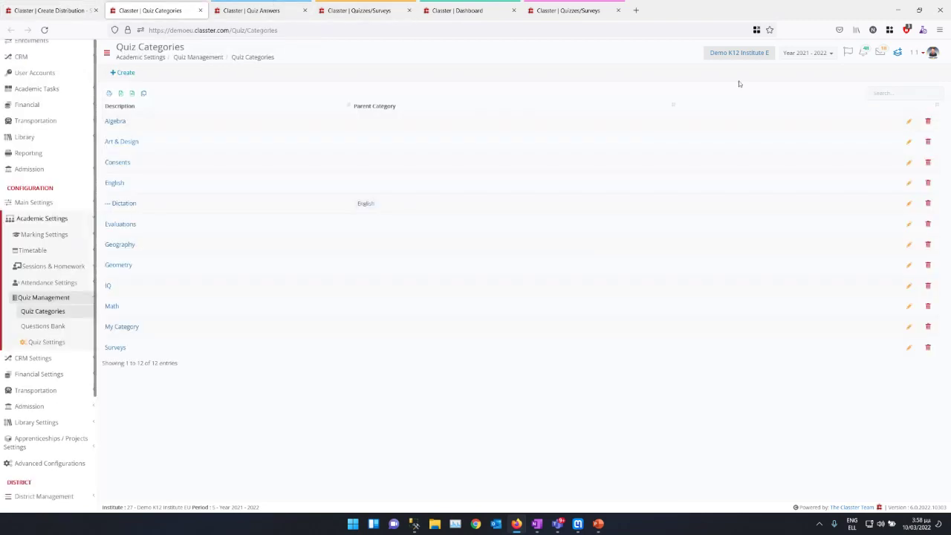
pyautogui.click(895, 53)
pyautogui.click(811, 208)
pyautogui.write('grix')
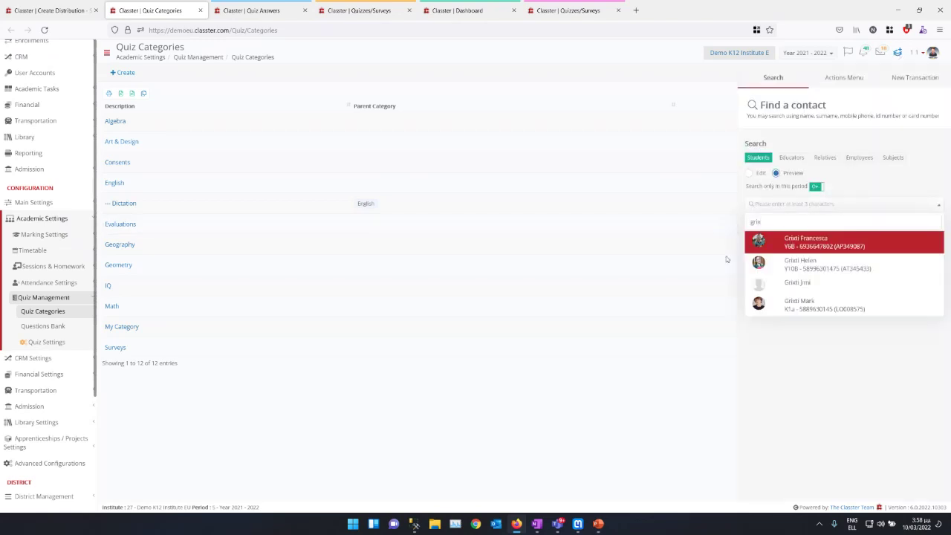
pyautogui.click(790, 244)
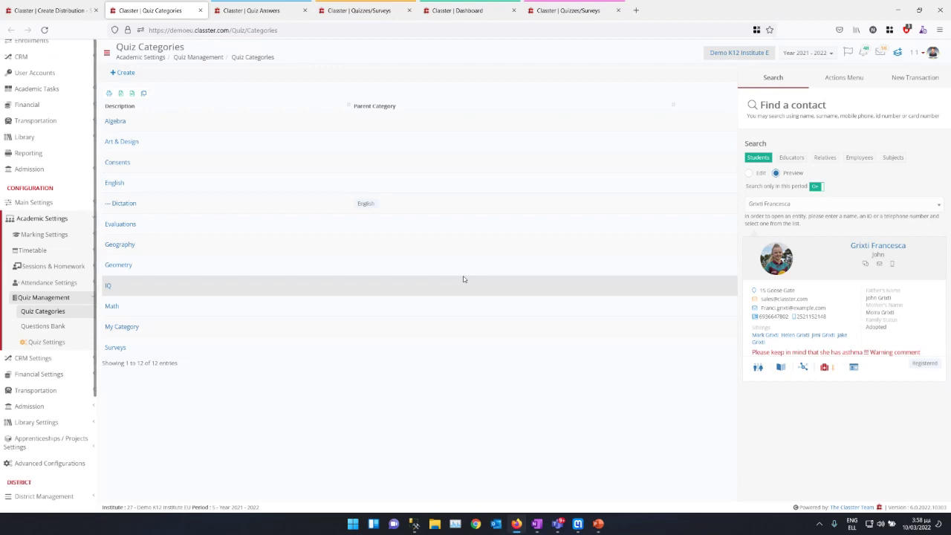
pyautogui.click(345, 263)
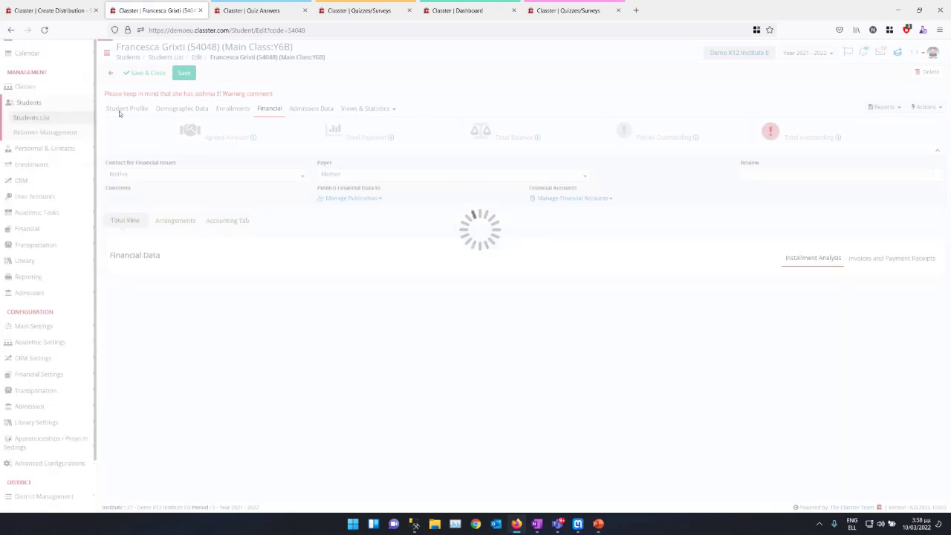
pyautogui.click(121, 110)
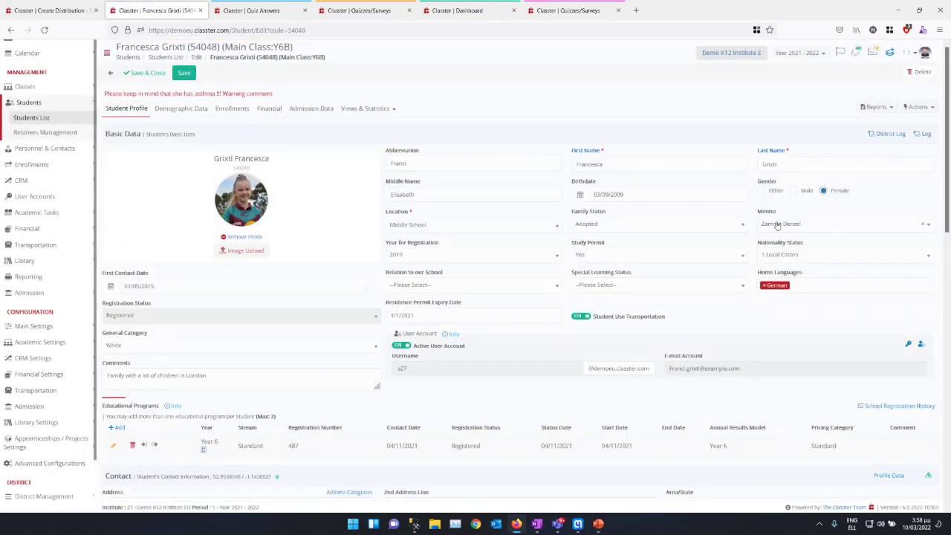
pyautogui.hotkey('ctrl', 'shift', 'Tab')
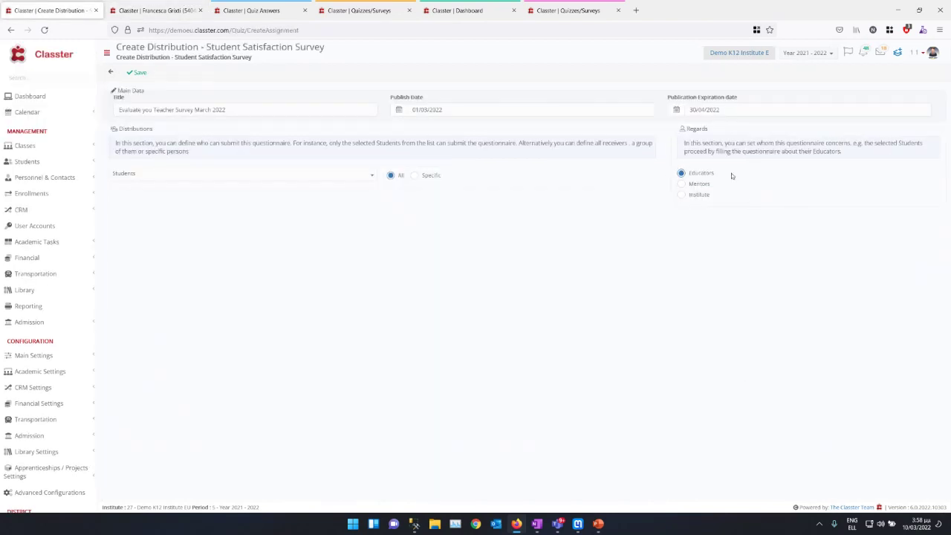
# Step: Save the teacher-evaluation distribution and switch to the student's Quizzes/Surveys page
pyautogui.click(137, 72)
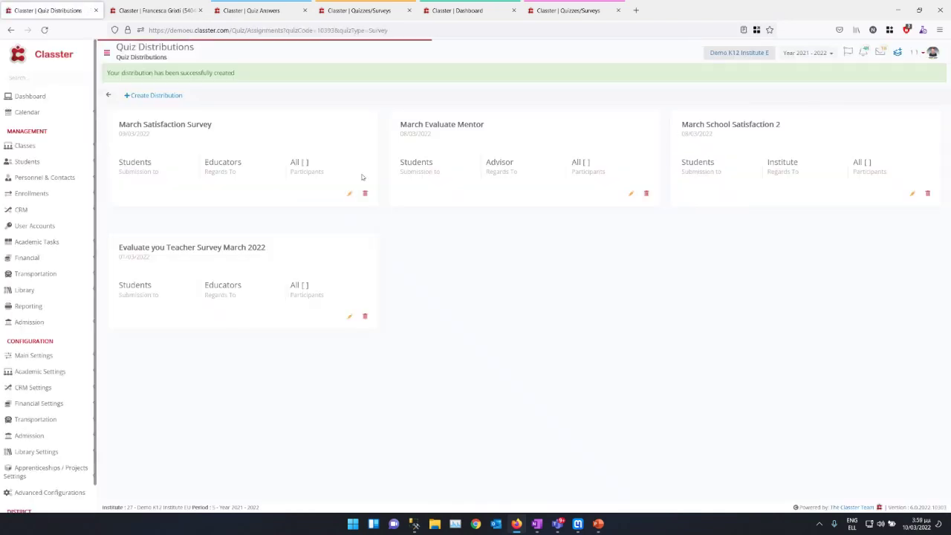
pyautogui.click(548, 12)
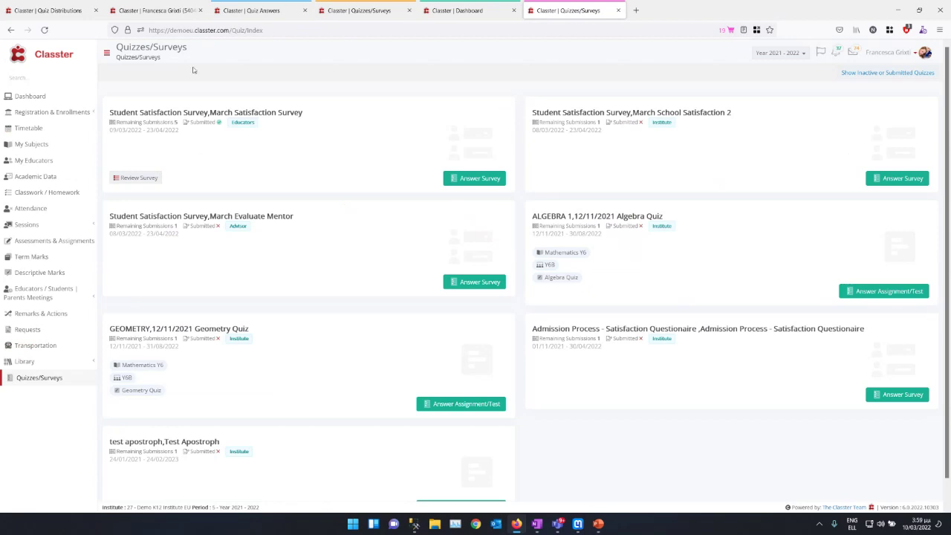
# Step: Reselect Year 2021 - 2022 and open the student's Quizzes/Surveys list to find the new Evaluate you Teacher card
pyautogui.click(780, 53)
pyautogui.click(774, 69)
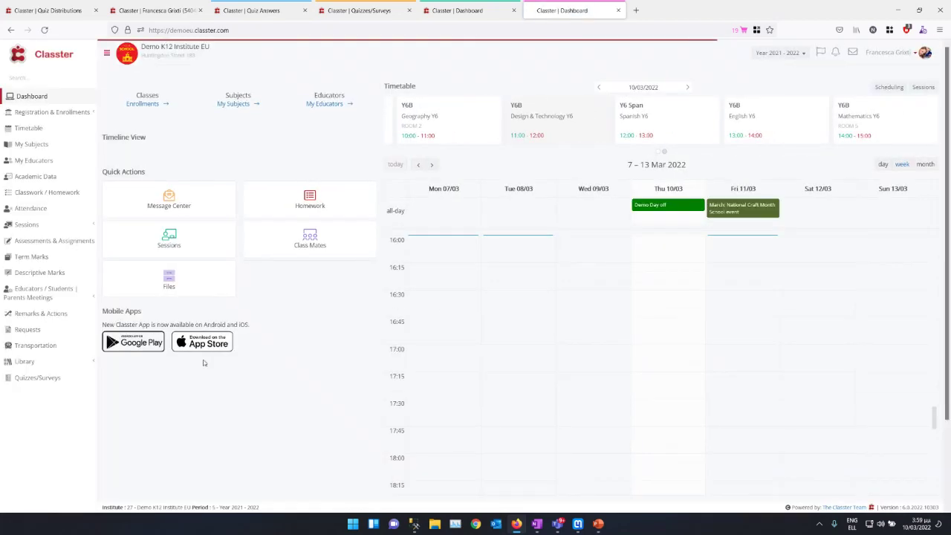
pyautogui.click(37, 377)
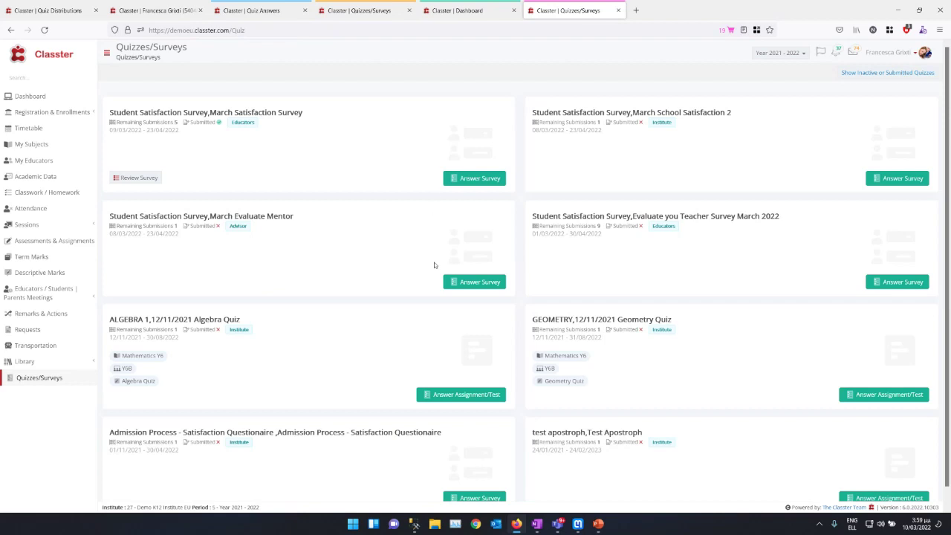
pyautogui.scroll(-1, 430, 258)
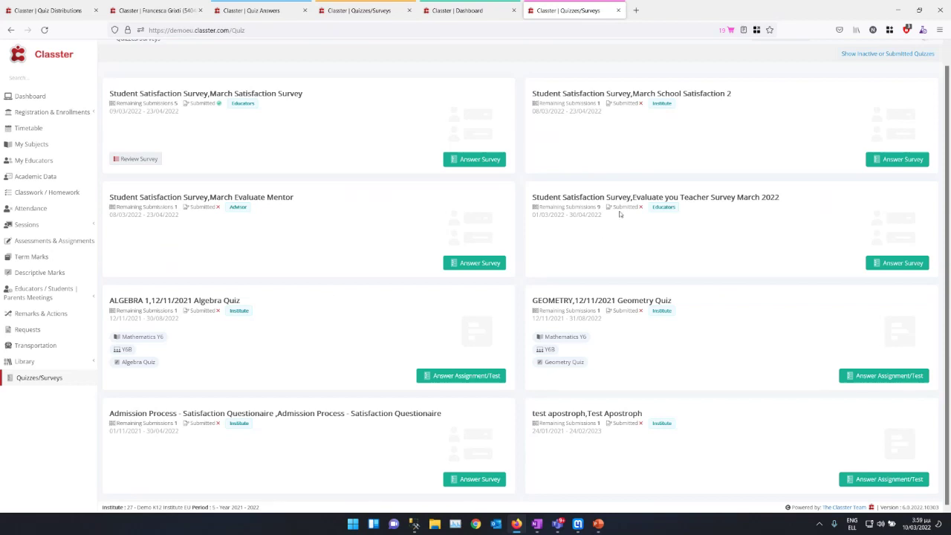
pyautogui.moveTo(620, 214); pyautogui.dragTo(787, 193)
# Step: Start the Evaluate you Teacher survey, cancel out, and go back to the Quiz Distributions tab
pyautogui.click(894, 261)
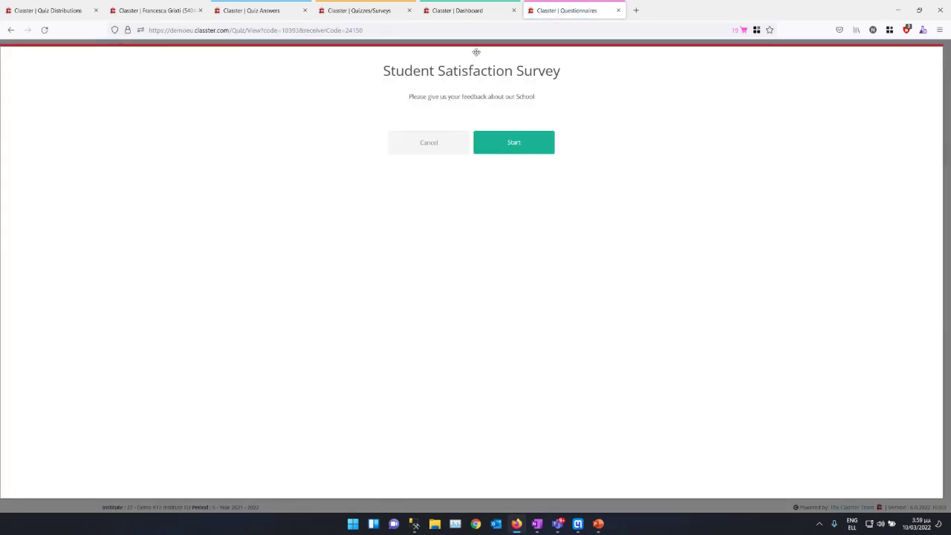
pyautogui.click(439, 148)
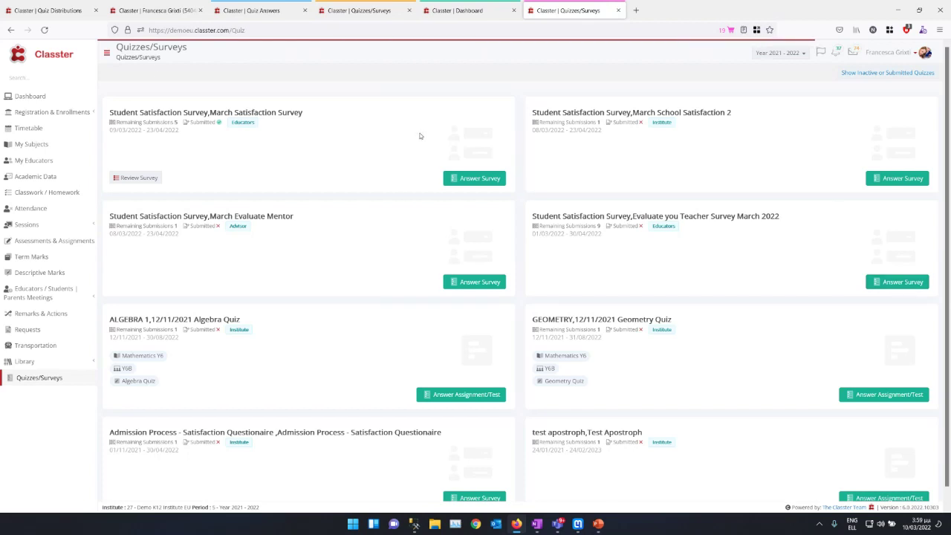
pyautogui.click(47, 9)
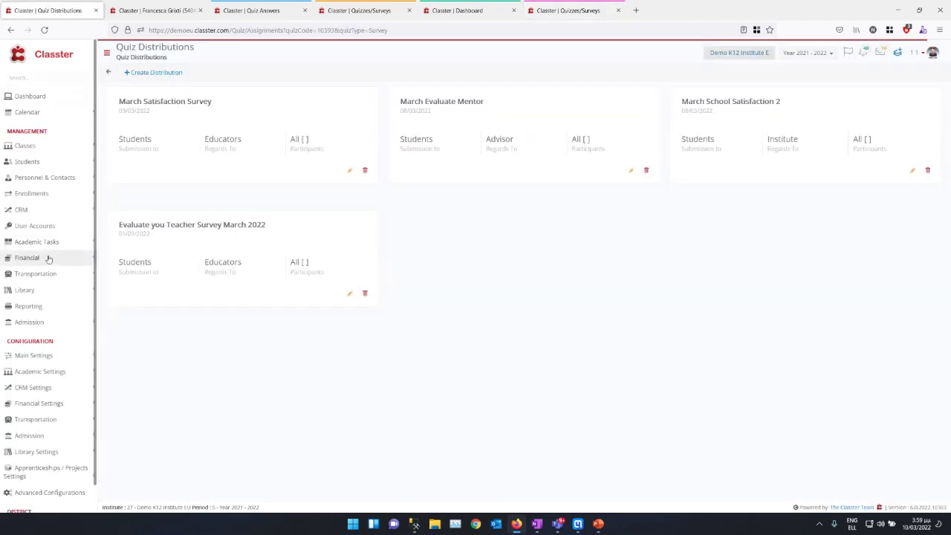
# Step: Edit the Student Satisfaction Survey, check its Splash Screen message, close it, and switch to Quizzes/Surveys
pyautogui.click(107, 75)
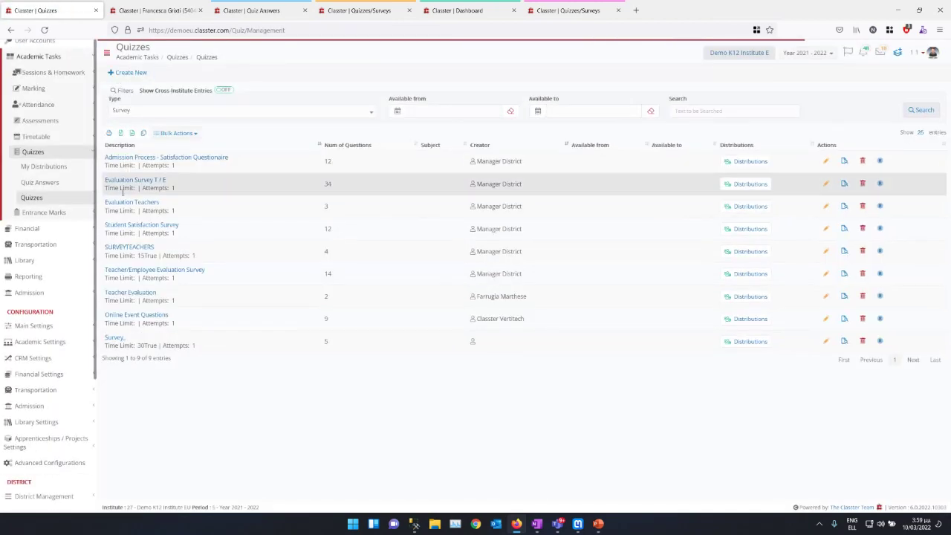
pyautogui.click(825, 227)
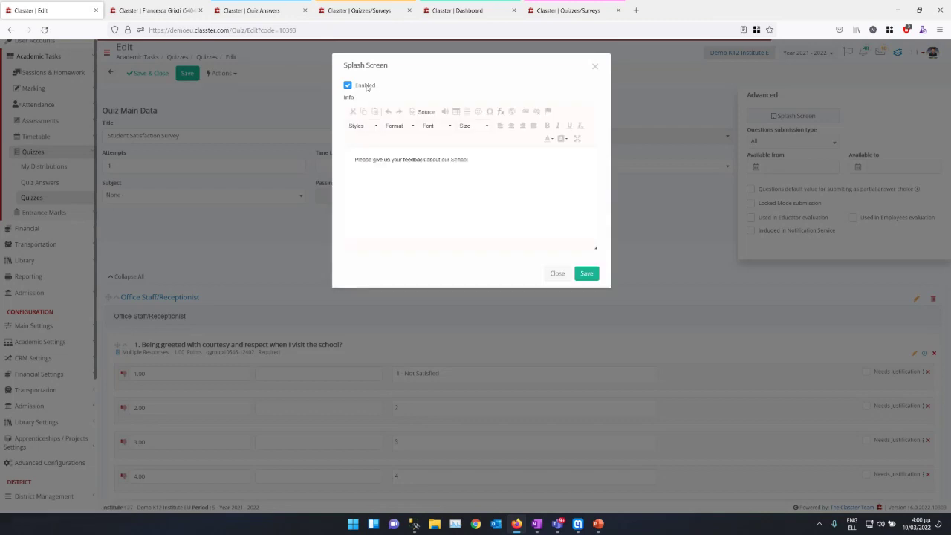
pyautogui.click(354, 159)
pyautogui.moveTo(354, 159); pyautogui.dragTo(473, 188)
pyautogui.click(472, 189)
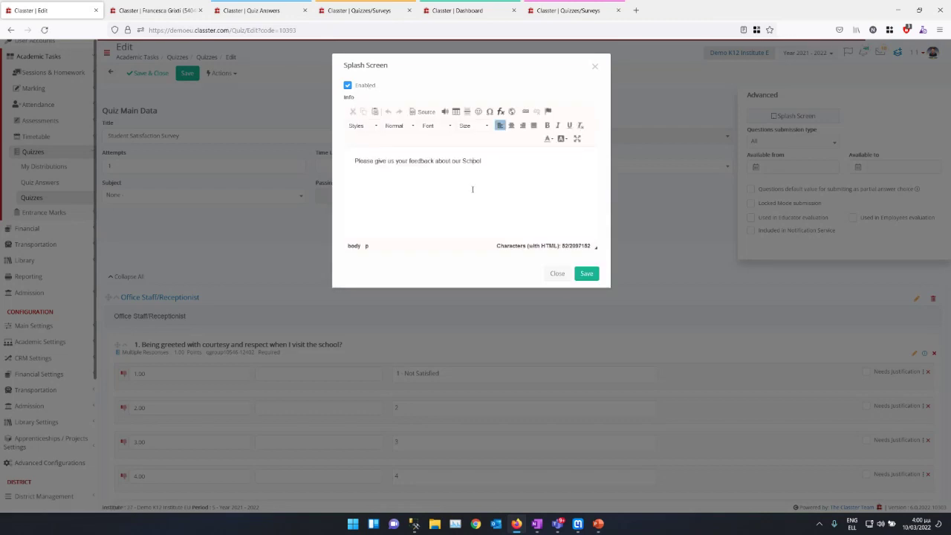
pyautogui.click(557, 273)
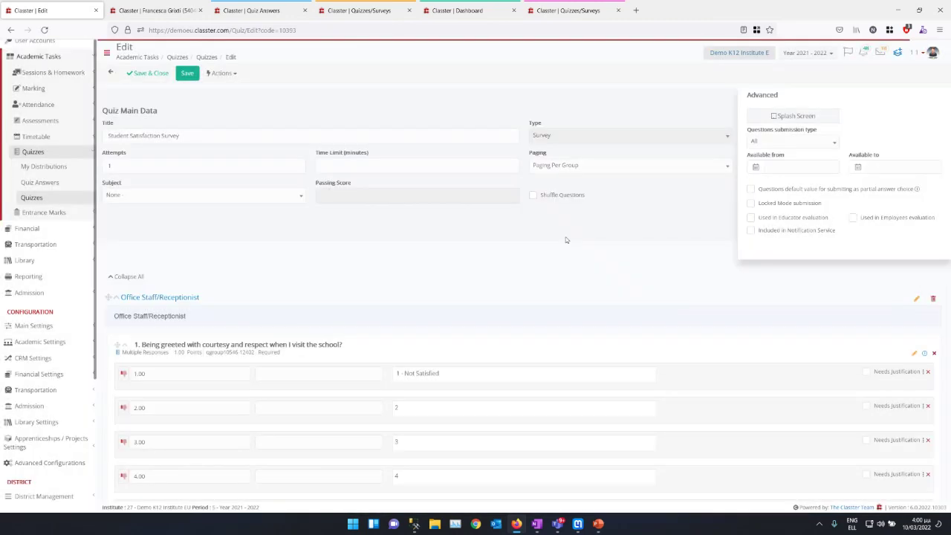
pyautogui.click(559, 9)
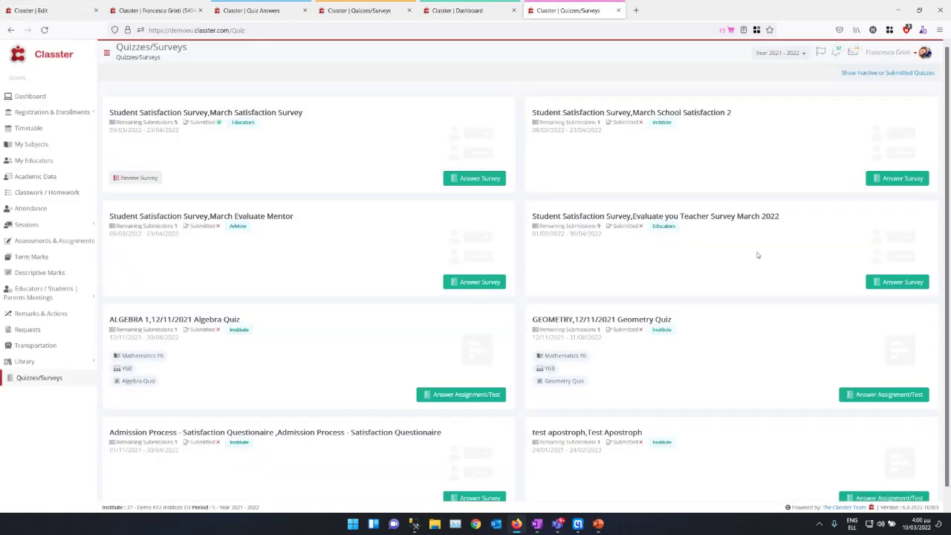
# Step: Start the Evaluate you Teacher survey and rate the first four questions 1, 5, 2 and 2
pyautogui.click(897, 282)
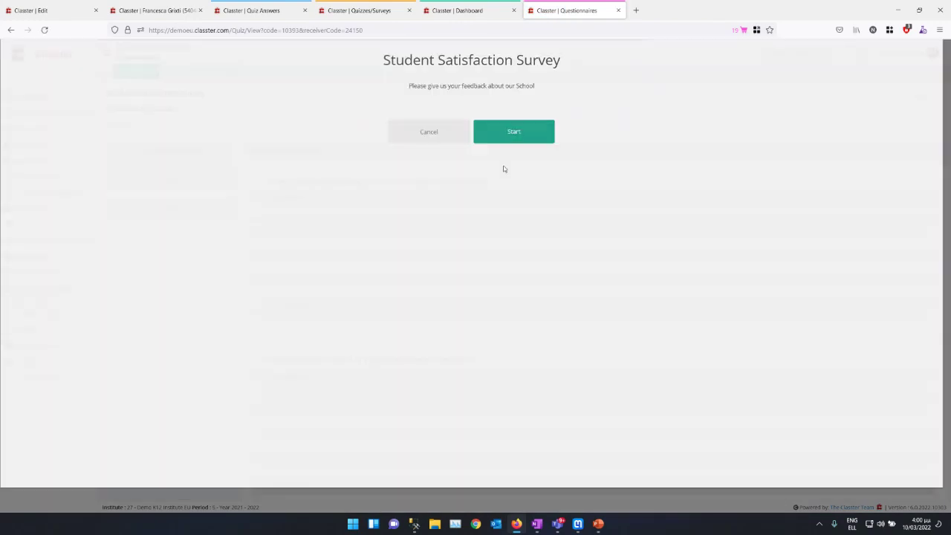
pyautogui.click(511, 132)
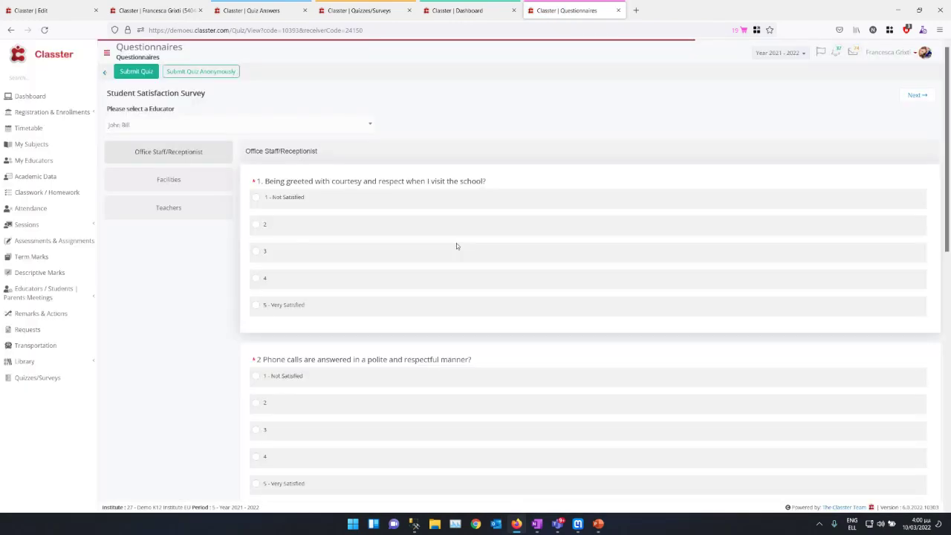
pyautogui.click(256, 199)
pyautogui.scroll(-3, 257, 284)
pyautogui.click(256, 263)
pyautogui.click(257, 361)
pyautogui.scroll(-5, 258, 386)
pyautogui.click(256, 383)
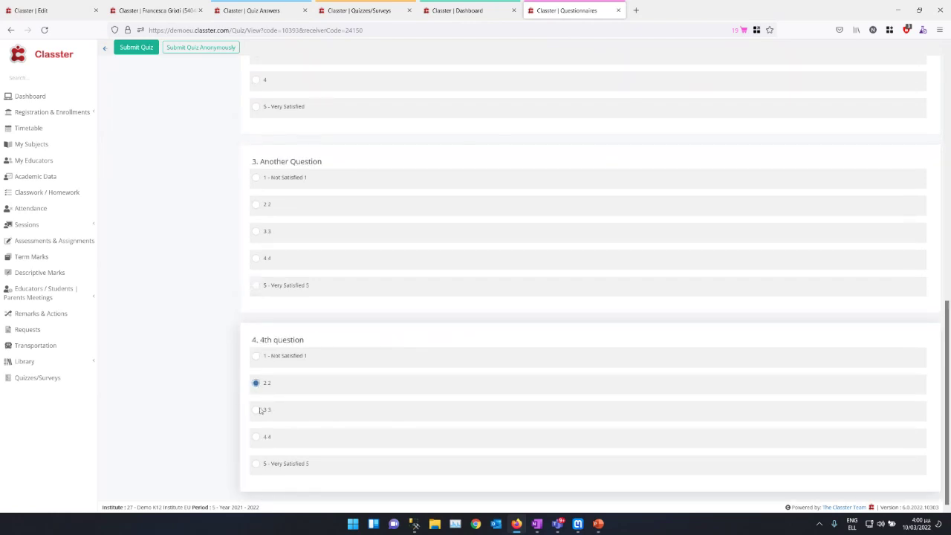
pyautogui.scroll(8, 817, 421)
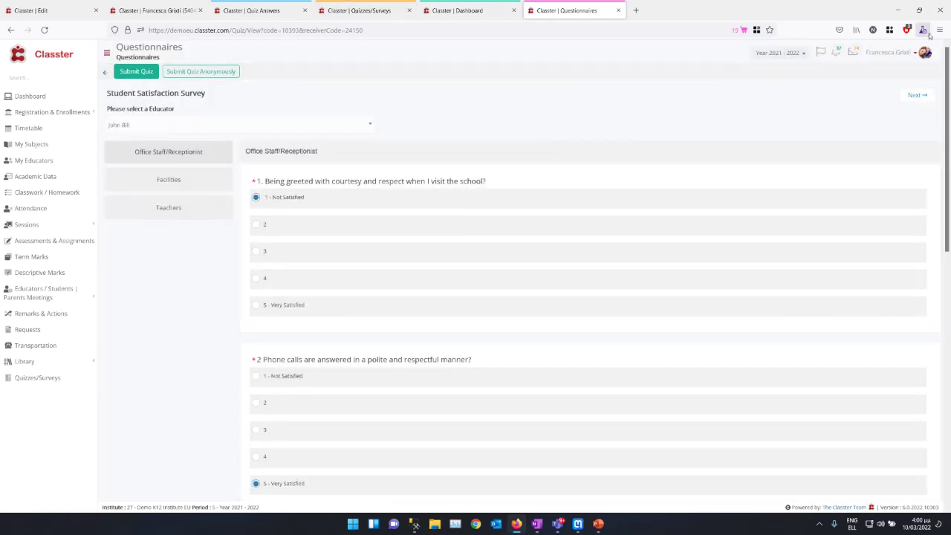
# Step: Rate Facilities (interior 1, exterior 5, school facilities 2) and teacher courtesy 1, then submit
pyautogui.click(915, 96)
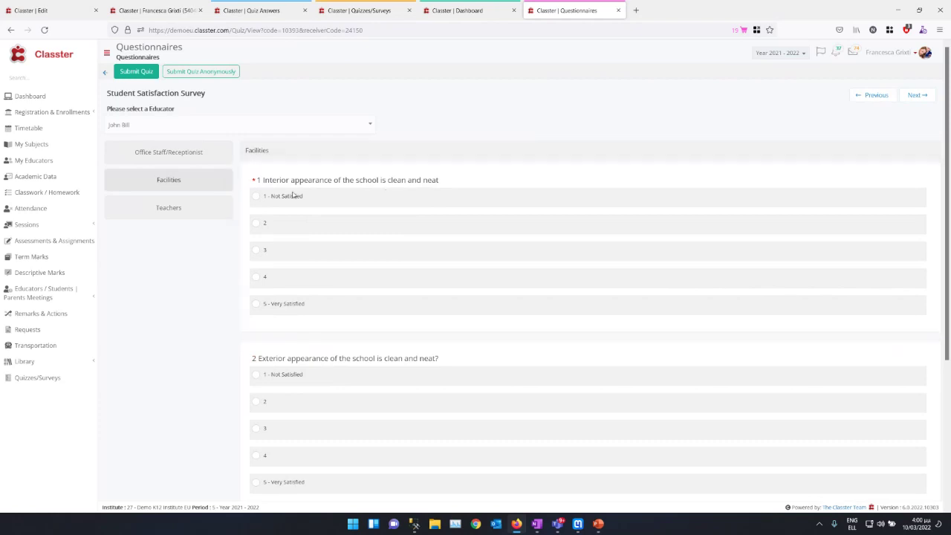
pyautogui.click(257, 197)
pyautogui.scroll(-3, 277, 378)
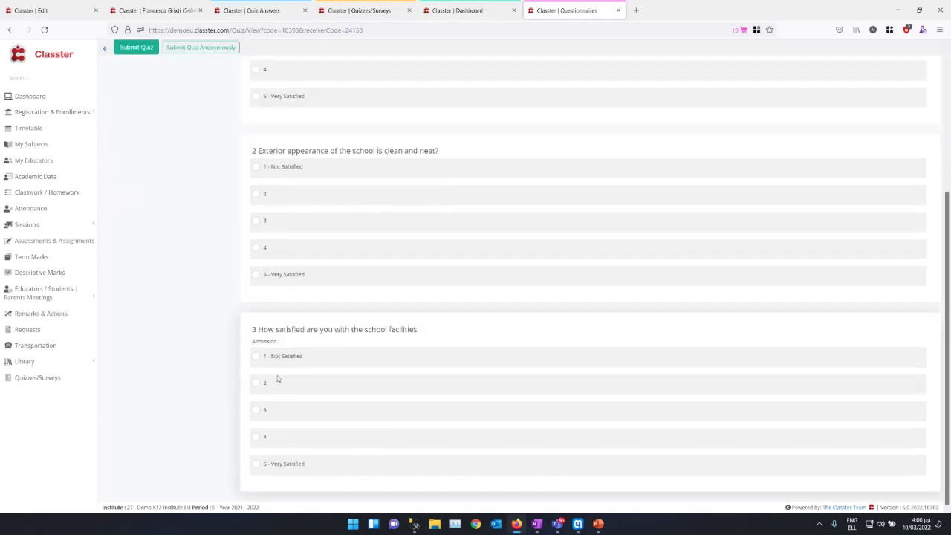
pyautogui.click(257, 275)
pyautogui.click(258, 384)
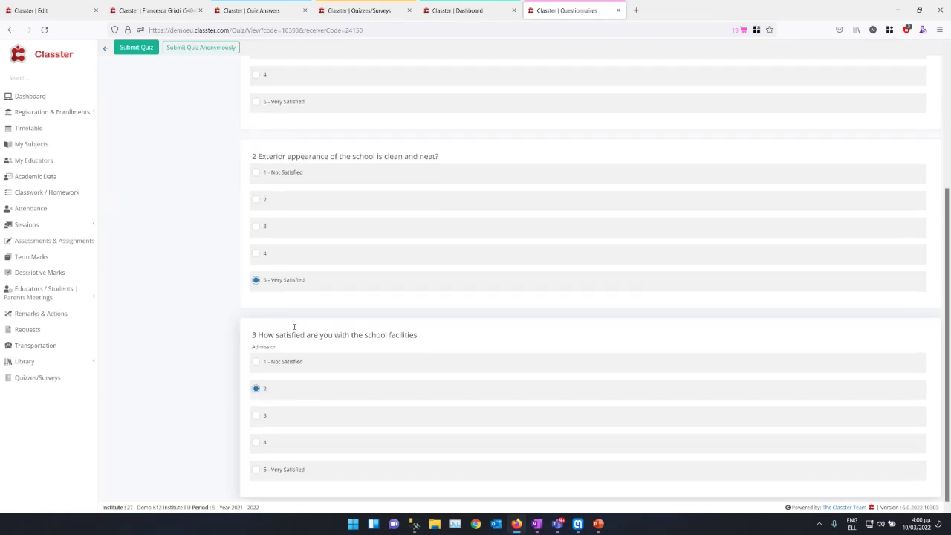
pyautogui.scroll(5, 291, 324)
pyautogui.click(169, 208)
pyautogui.click(256, 196)
pyautogui.click(137, 69)
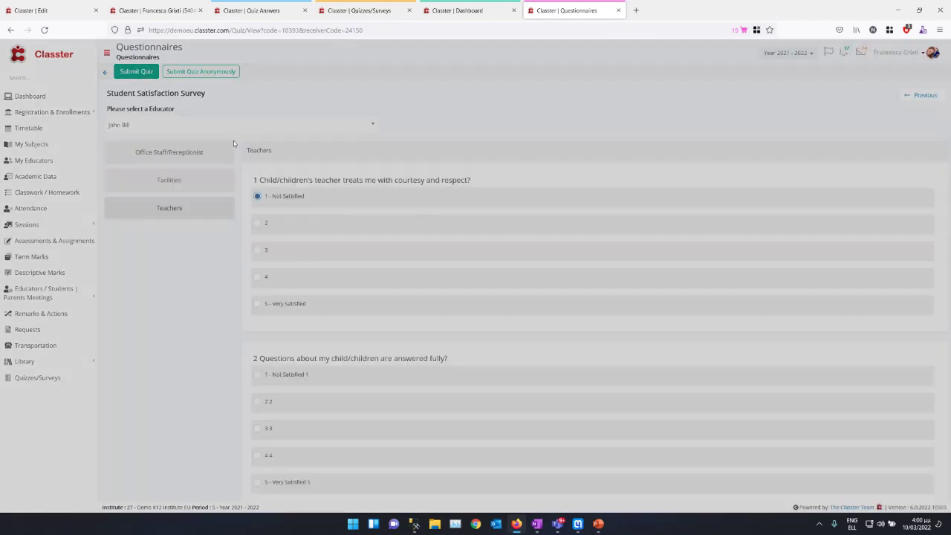
pyautogui.click(588, 108)
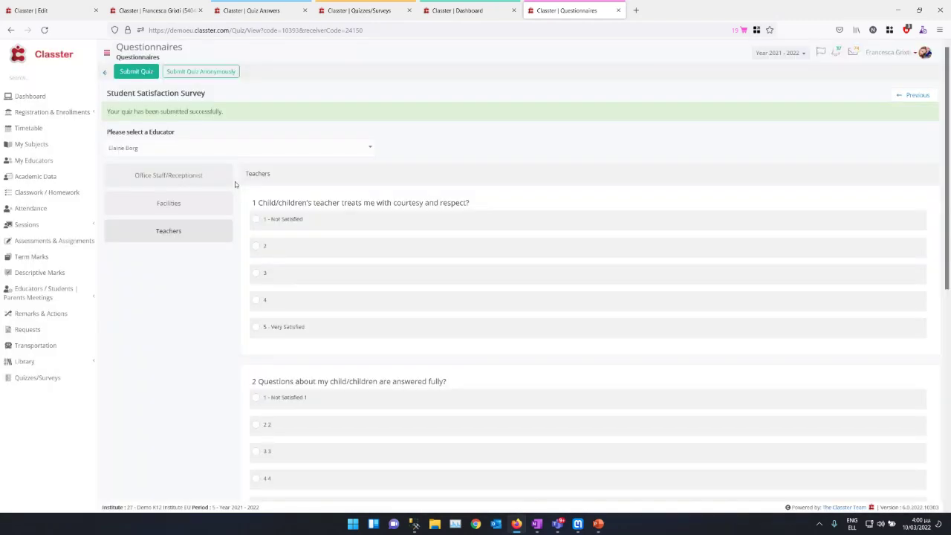
# Step: For another educator, rate questions 1 and 2 Not Satisfied and submit, dismissing the unanswered-questions warning
pyautogui.click(202, 152)
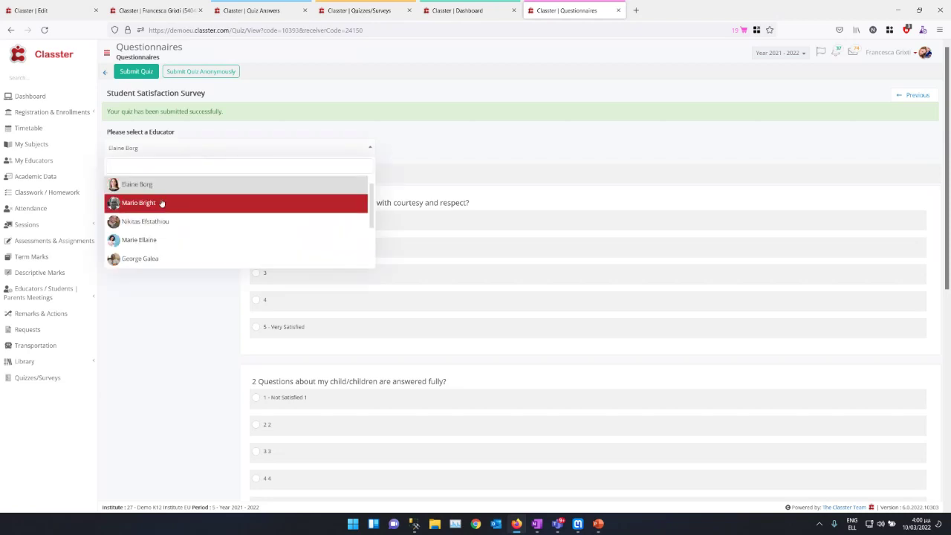
pyautogui.click(245, 202)
pyautogui.click(155, 181)
pyautogui.click(255, 198)
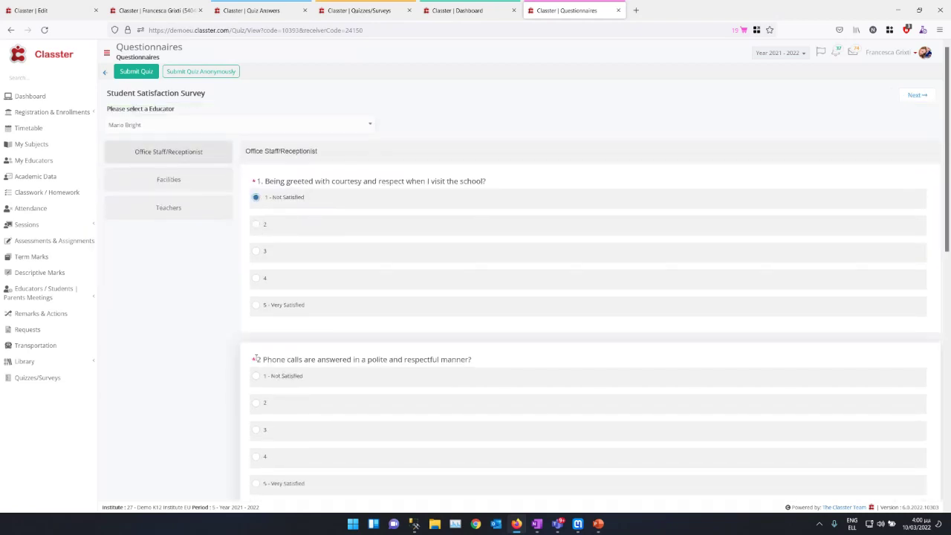
pyautogui.click(255, 376)
pyautogui.click(136, 72)
pyautogui.moveTo(344, 81); pyautogui.dragTo(608, 100)
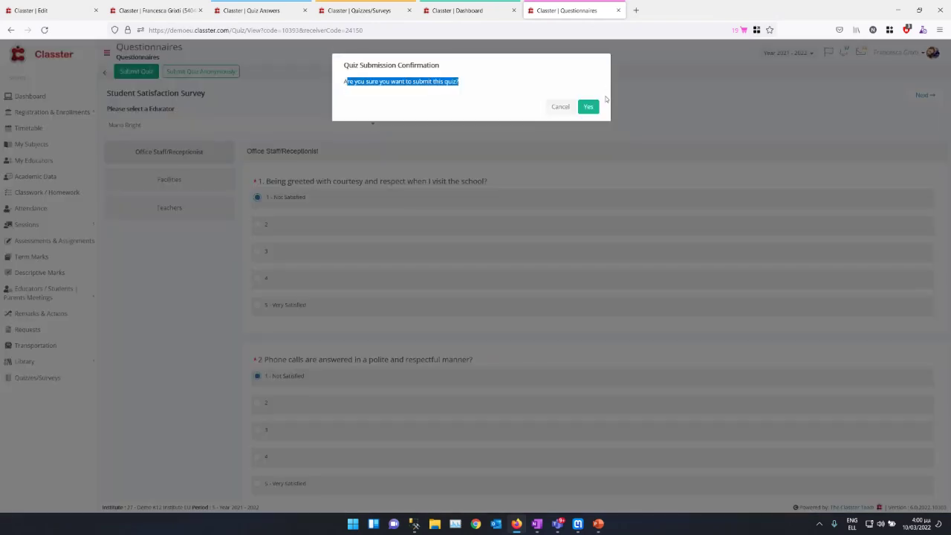
pyautogui.click(587, 106)
pyautogui.moveTo(461, 292); pyautogui.dragTo(420, 289)
pyautogui.click(560, 327)
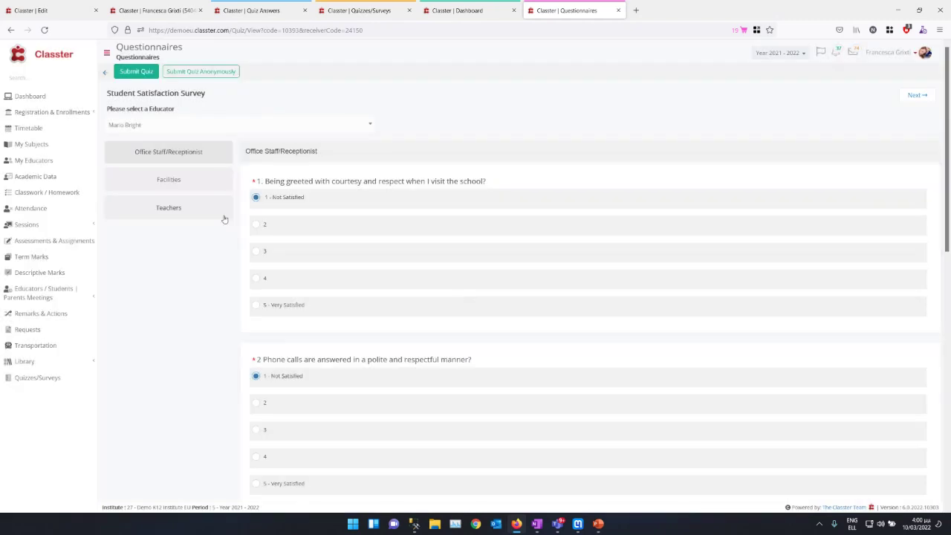
# Step: Rate the first Facilities question Not Satisfied and submit the survey anonymously
pyautogui.click(202, 182)
pyautogui.click(258, 196)
pyautogui.click(200, 72)
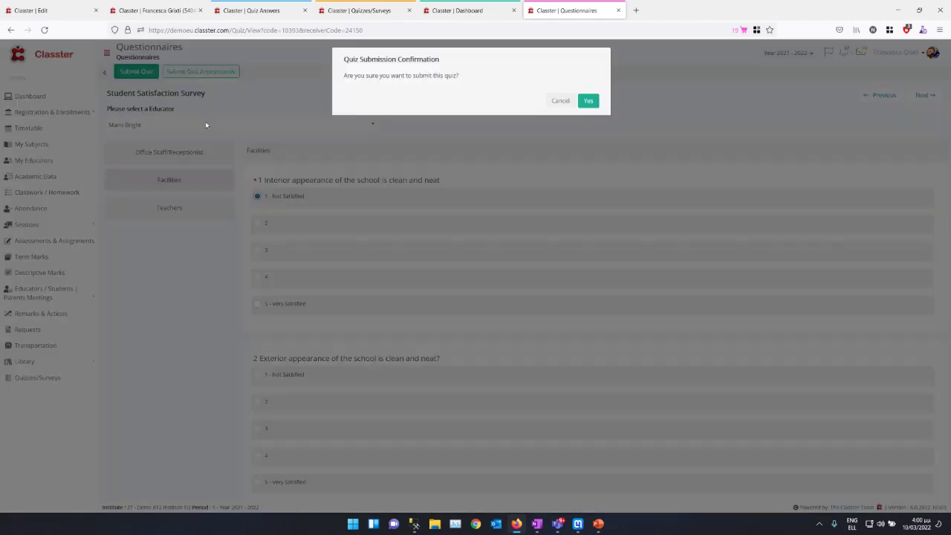
pyautogui.click(588, 106)
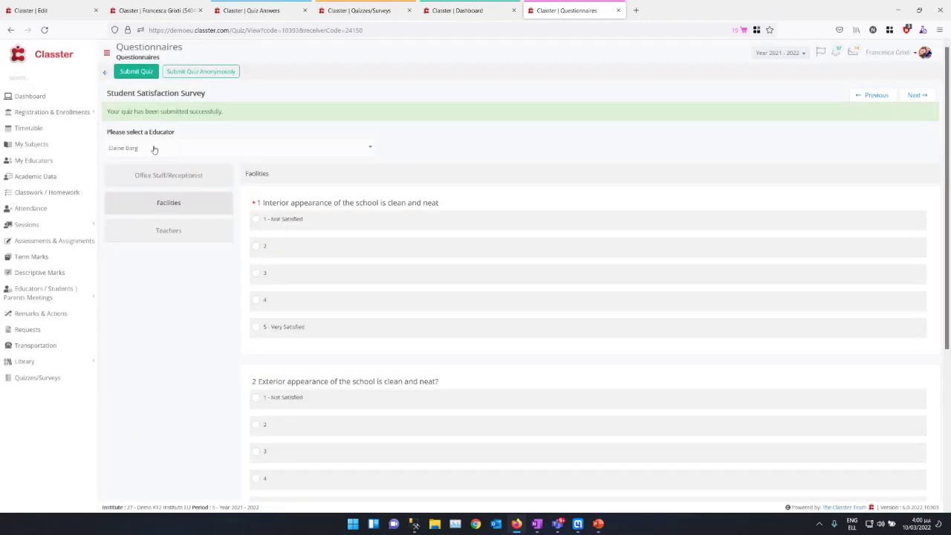
# Step: Try submitting for a different educator, dismiss the required-question warning, and open the browser container menu
pyautogui.click(153, 148)
pyautogui.click(133, 208)
pyautogui.click(157, 155)
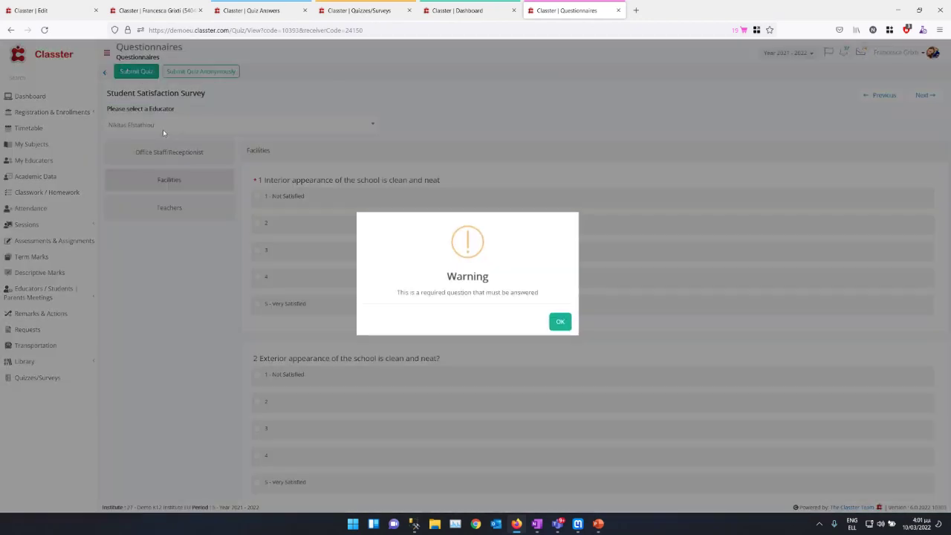
pyautogui.click(559, 320)
pyautogui.click(206, 125)
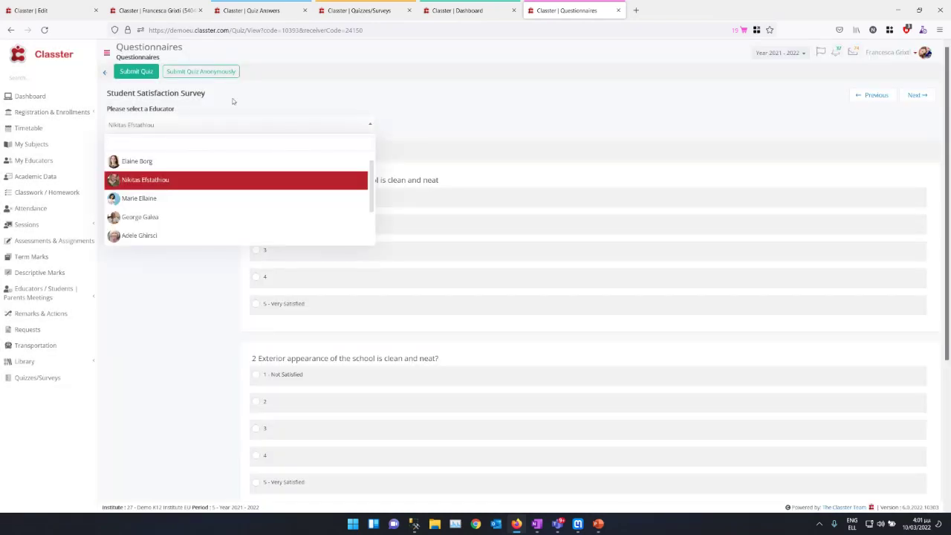
pyautogui.click(889, 30)
pyautogui.scroll(-3, 810, 256)
# Step: Open a new container tab and load the demoeu Classter site
pyautogui.click(798, 262)
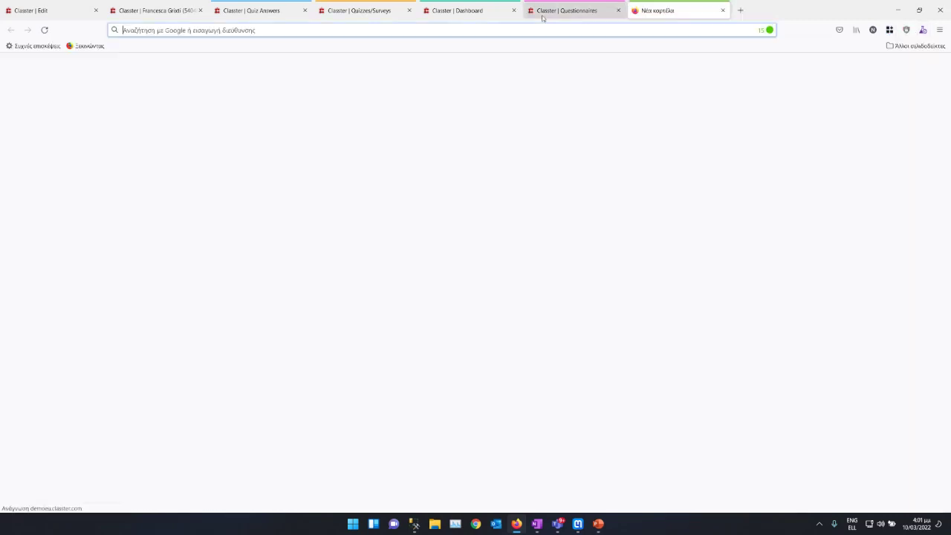
pyautogui.click(545, 28)
pyautogui.write('demoeu.classter.com/')
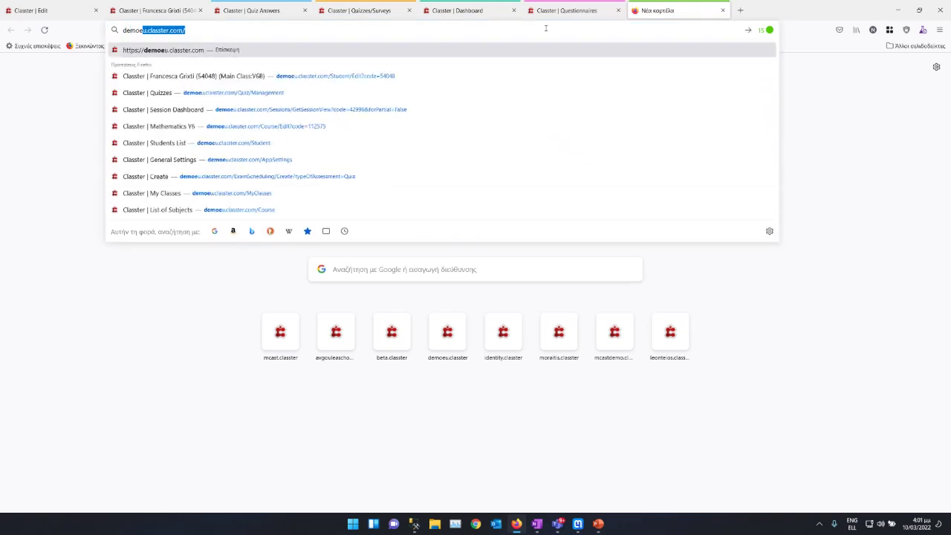
pyautogui.press('Return')
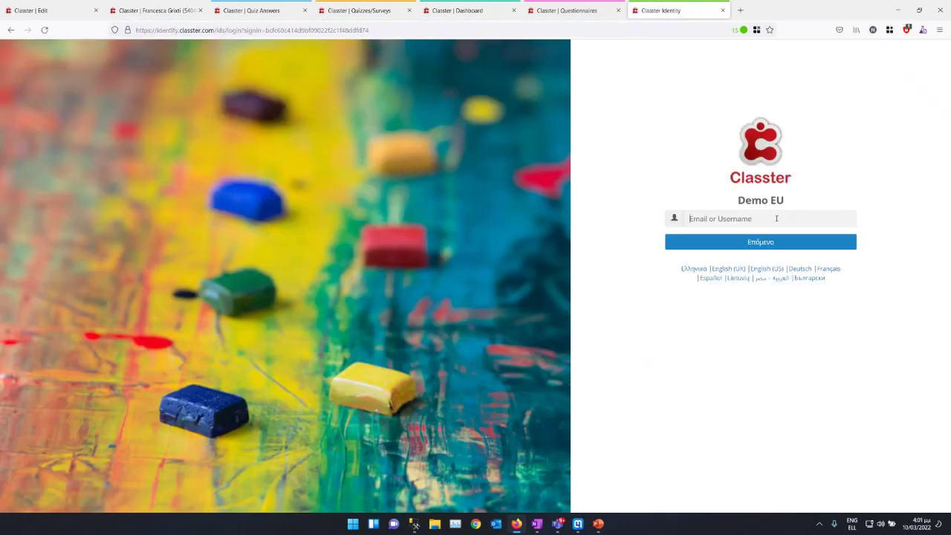
# Step: Log in with the parent account's username and password
pyautogui.write('11')
pyautogui.press('BackSpace')
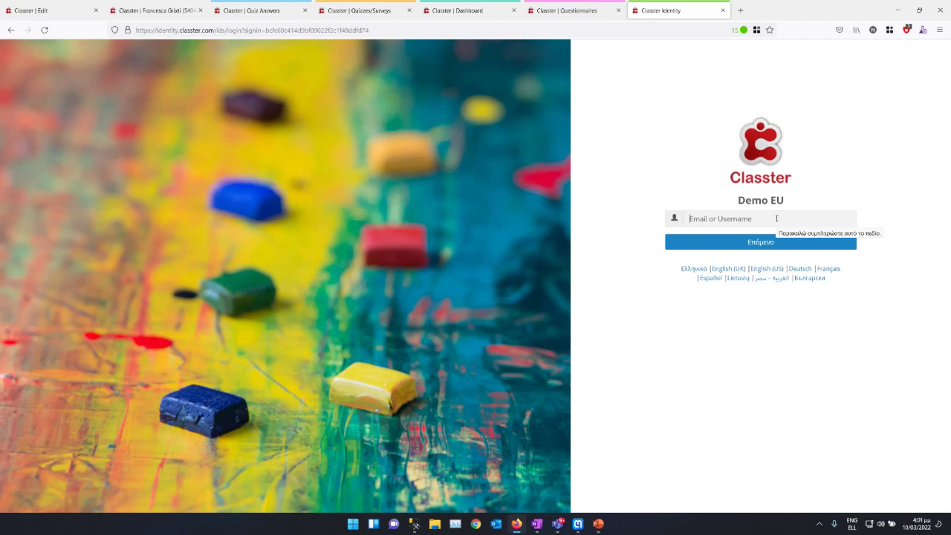
pyautogui.write('p27')
pyautogui.press('Down')
pyautogui.press('Return')
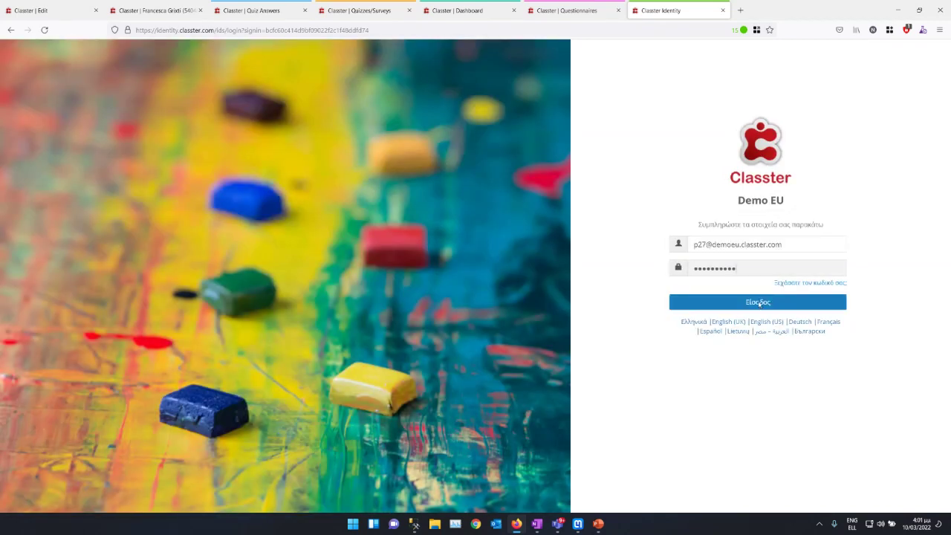
pyautogui.click(757, 303)
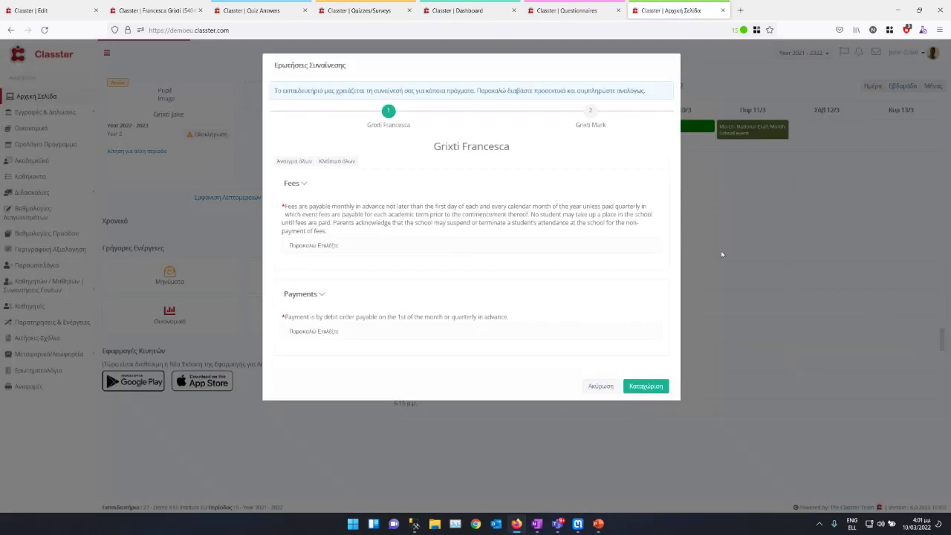
# Step: Dismiss the consent dialog, switch to English, and view the five-question Survey_ before returning to the student tab
pyautogui.click(600, 385)
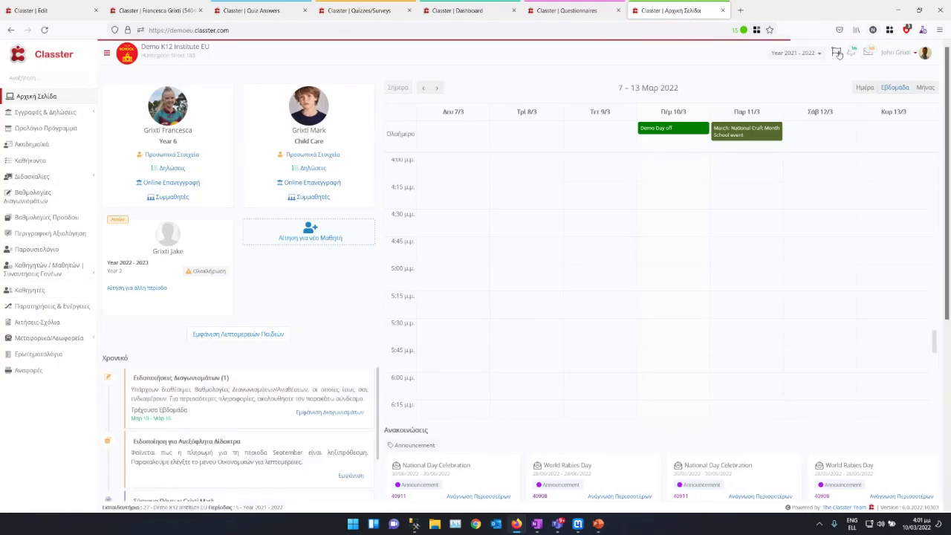
pyautogui.click(307, 155)
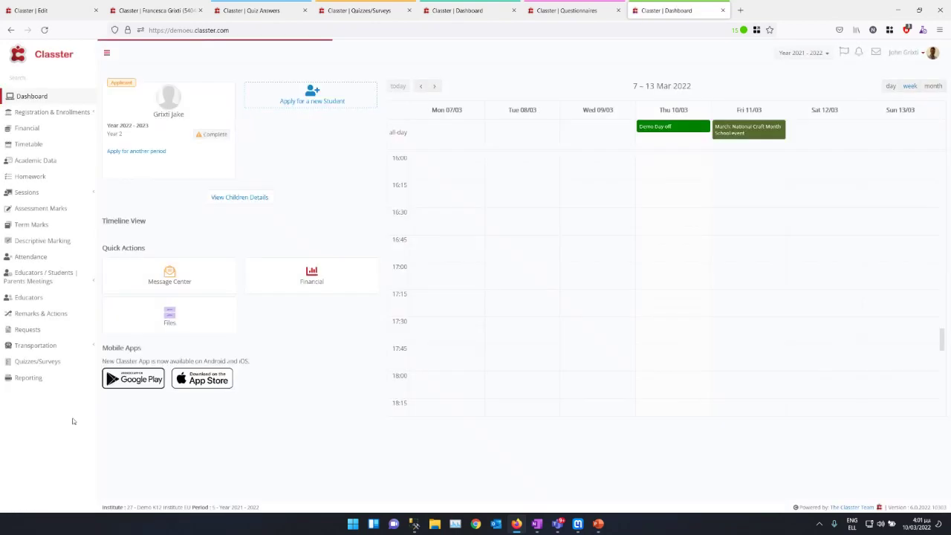
pyautogui.click(45, 347)
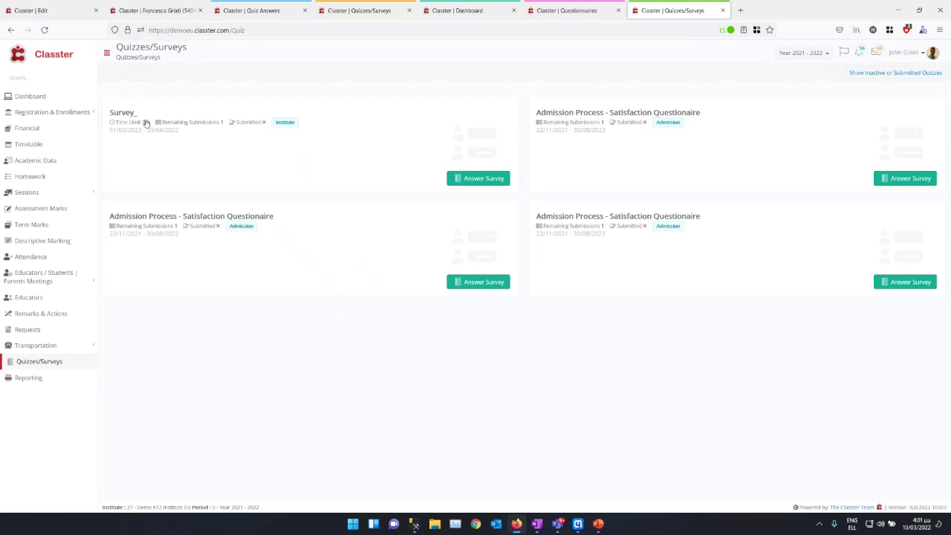
pyautogui.click(481, 180)
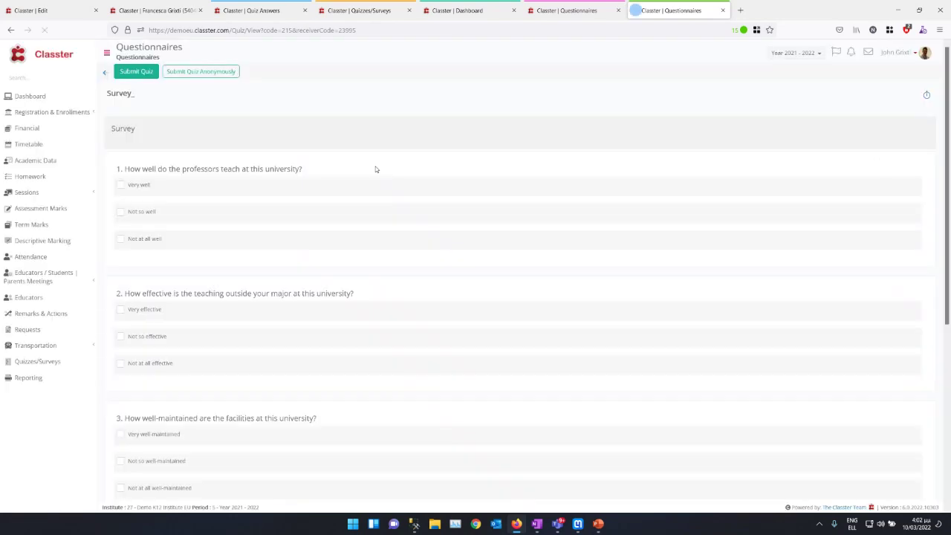
pyautogui.scroll(-4, 178, 357)
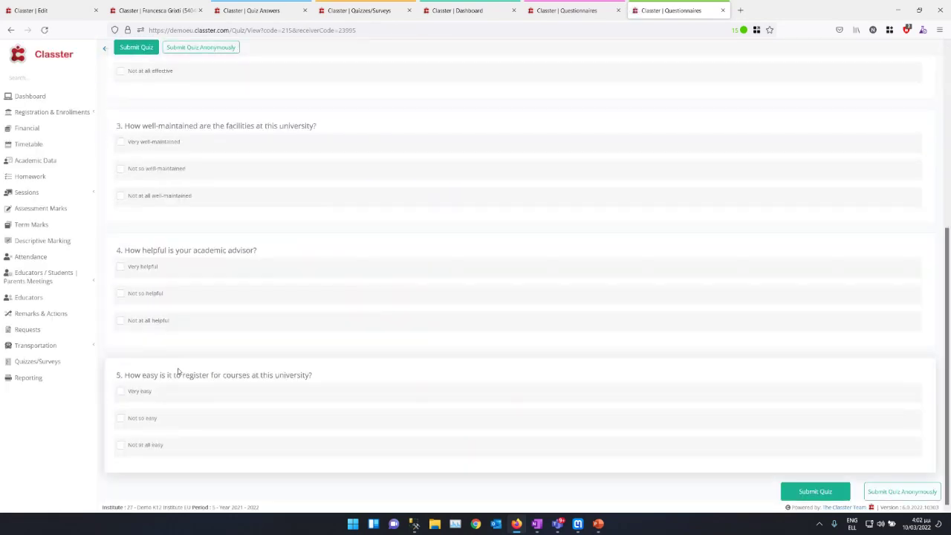
pyautogui.scroll(4, 173, 361)
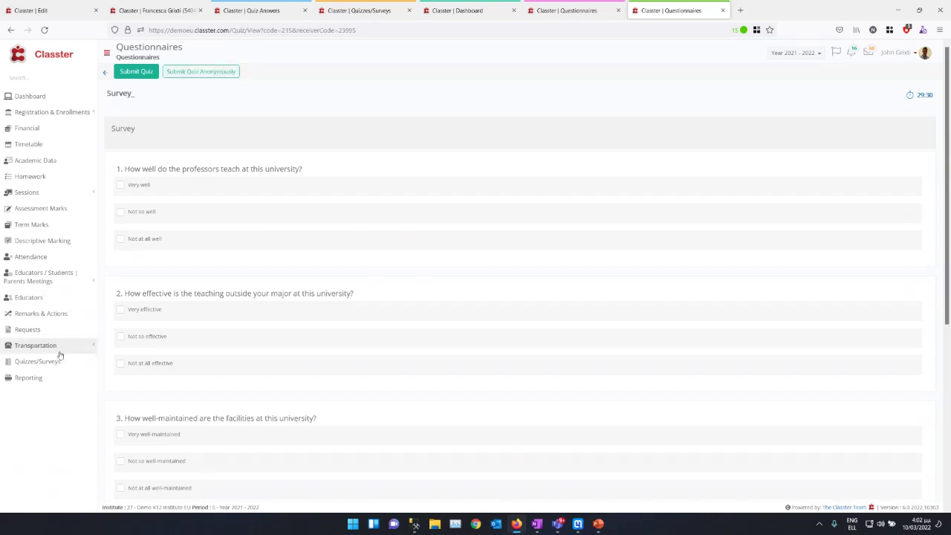
pyautogui.click(147, 7)
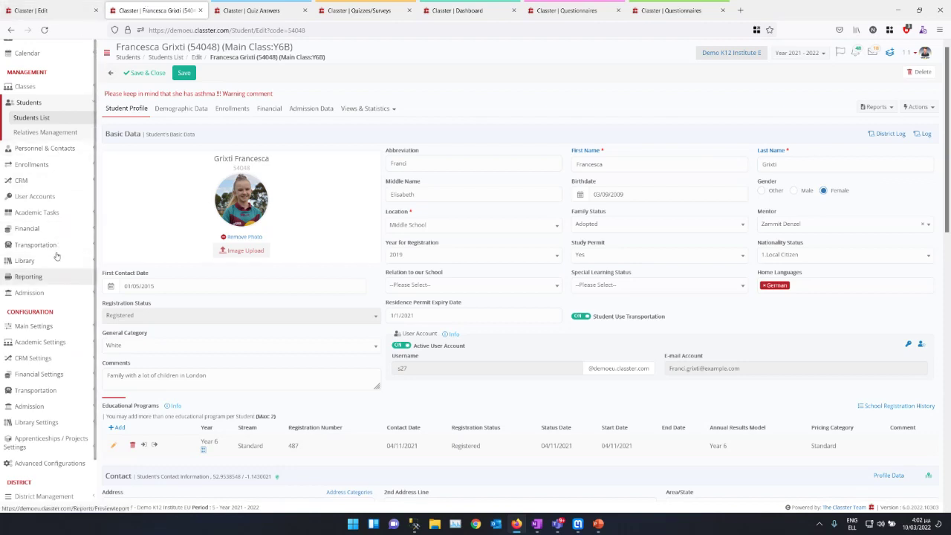
# Step: Filter Academic Tasks > Quizzes by Type Survey and open Evaluation Teachers for editing
pyautogui.click(66, 213)
pyautogui.click(33, 277)
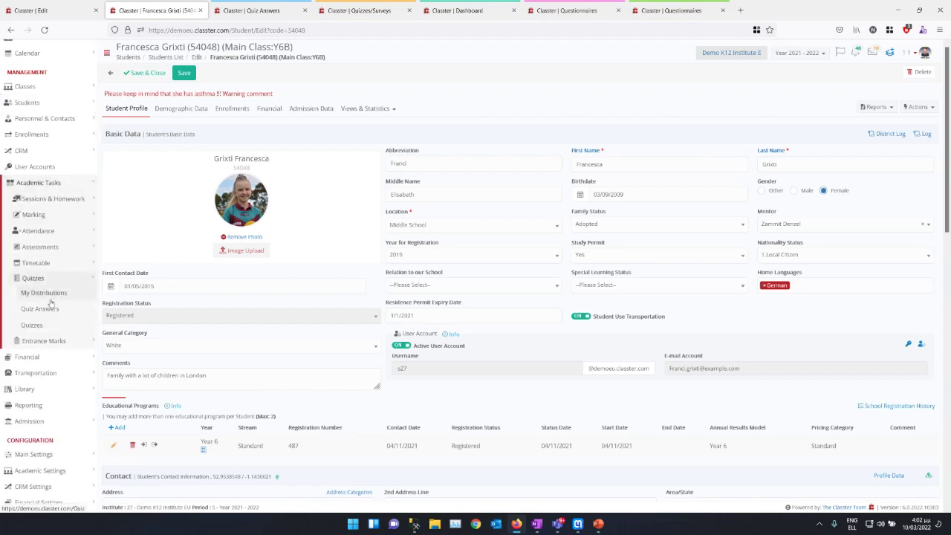
pyautogui.click(32, 326)
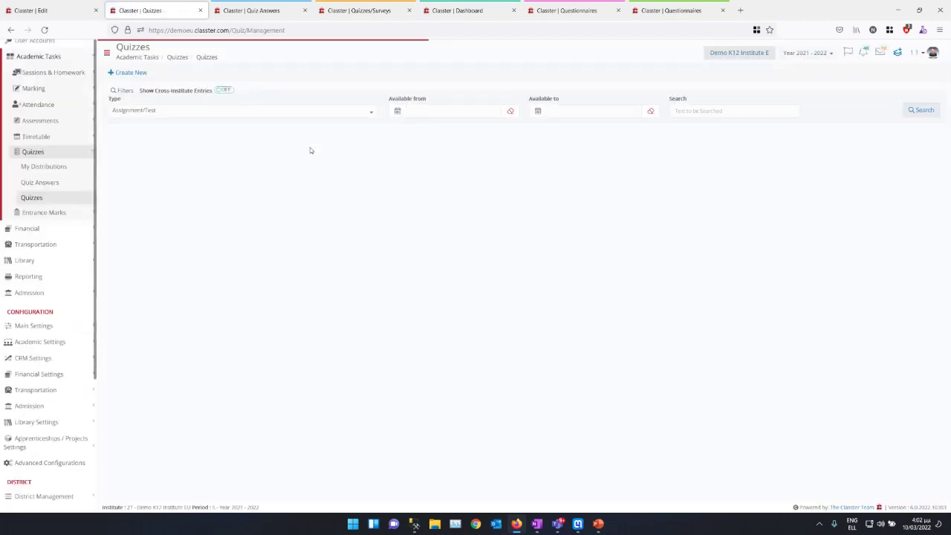
pyautogui.click(229, 112)
pyautogui.click(228, 113)
pyautogui.click(222, 114)
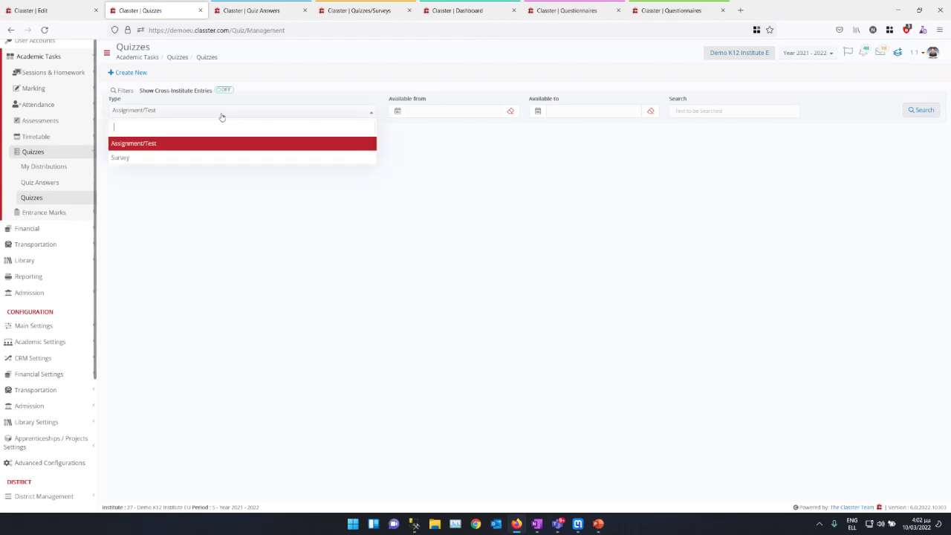
pyautogui.click(192, 159)
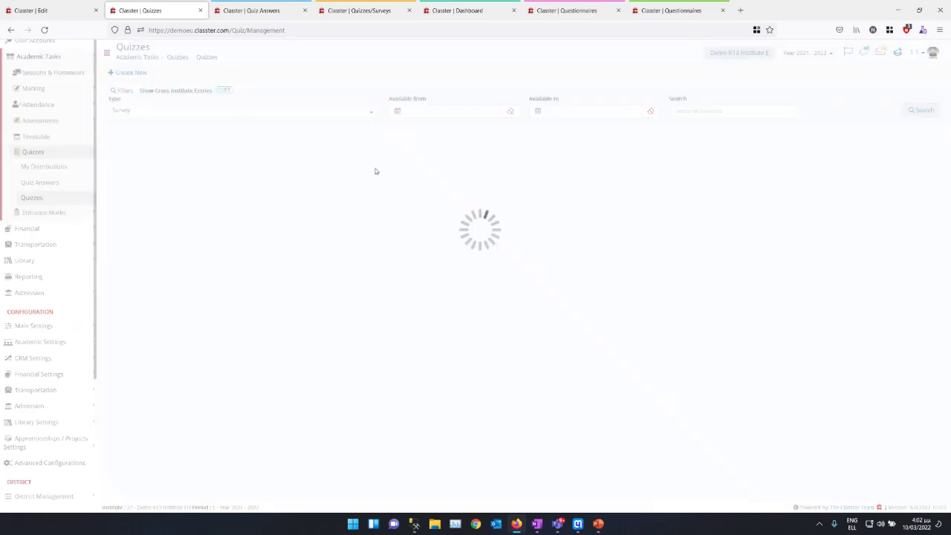
pyautogui.click(272, 214)
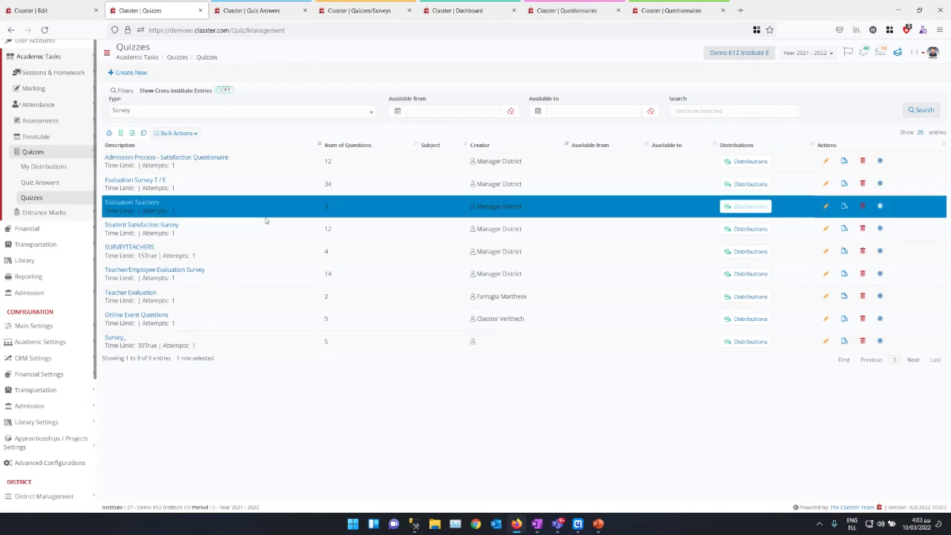
pyautogui.click(825, 206)
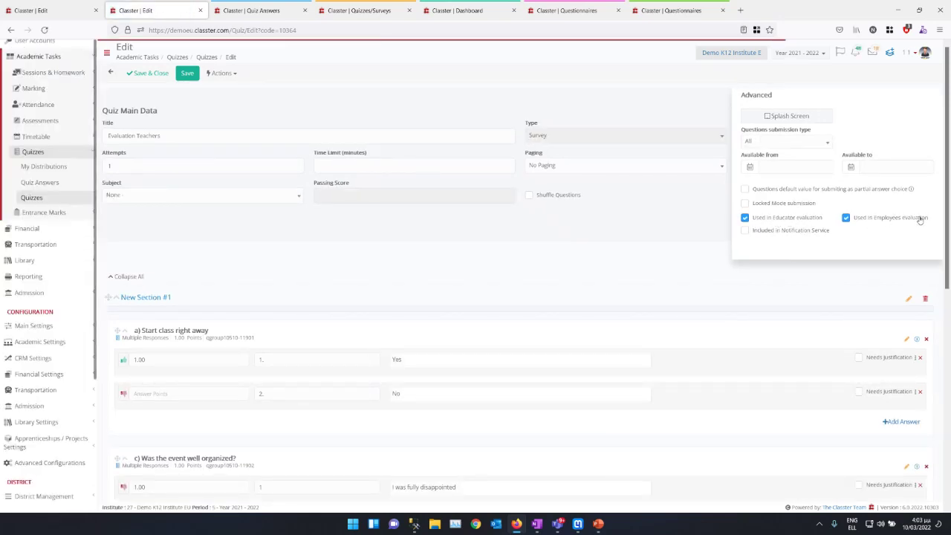
# Step: Back in the Quizzes list, check Student Satisfaction Survey distributions, then open Evaluation Teachers' distributions
pyautogui.click(109, 74)
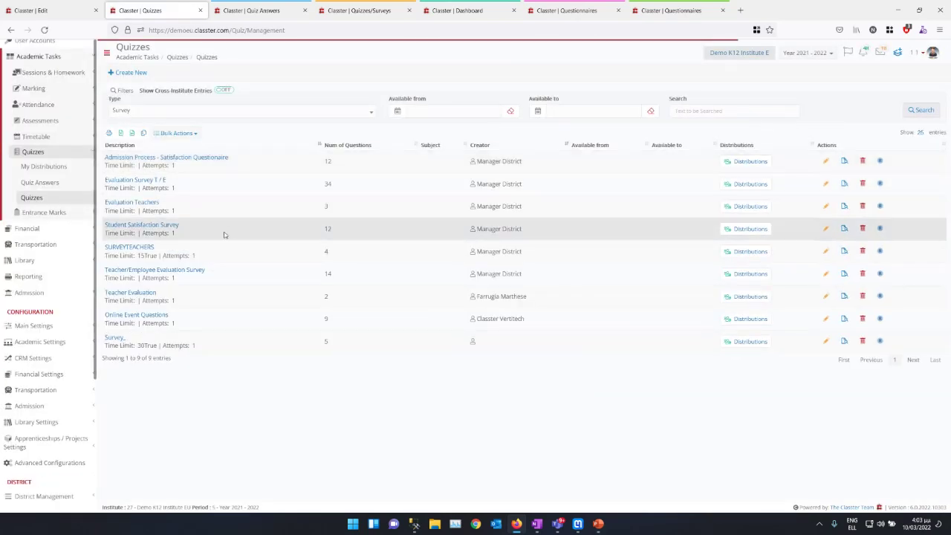
pyautogui.click(749, 229)
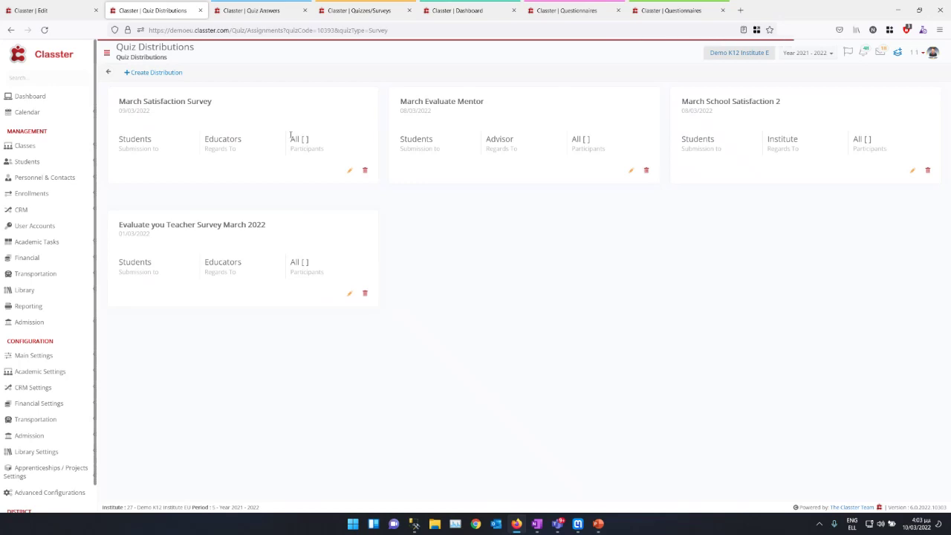
pyautogui.click(152, 72)
pyautogui.click(107, 72)
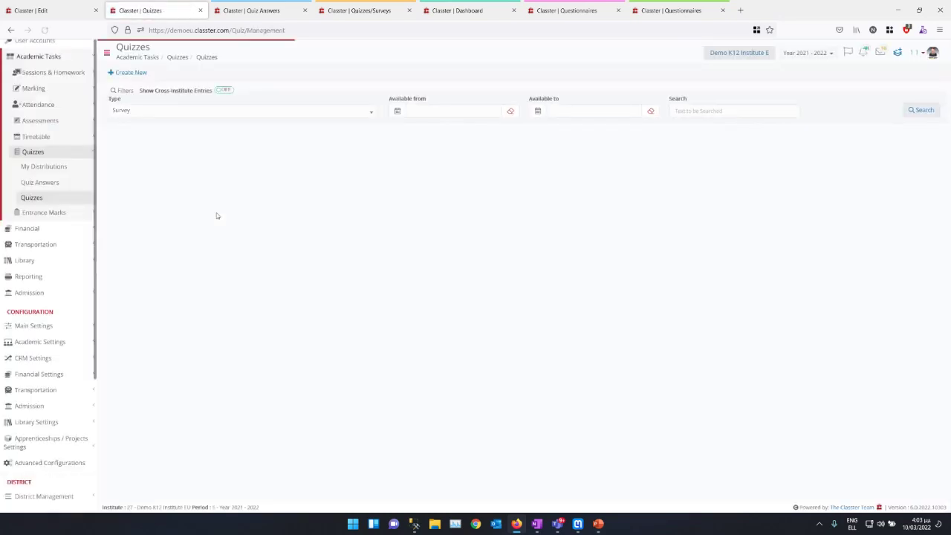
pyautogui.click(920, 110)
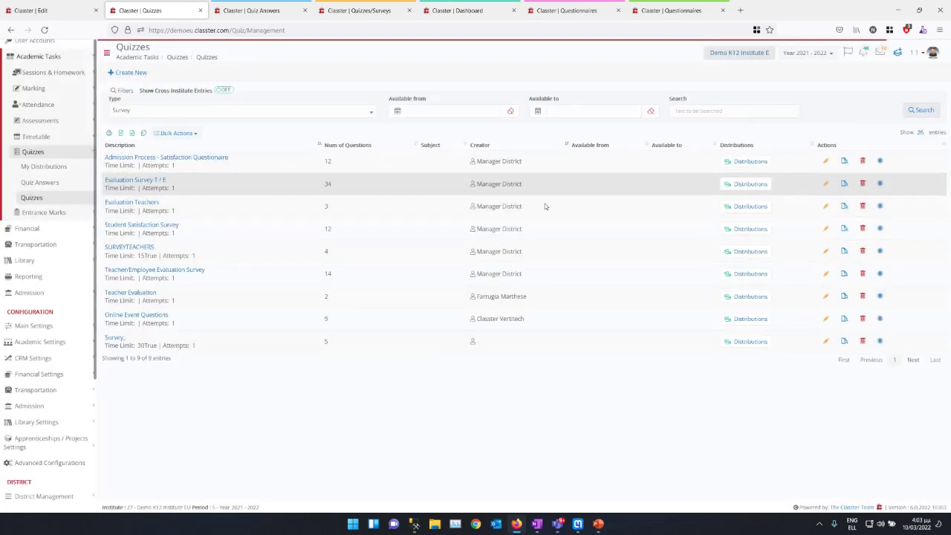
pyautogui.click(749, 208)
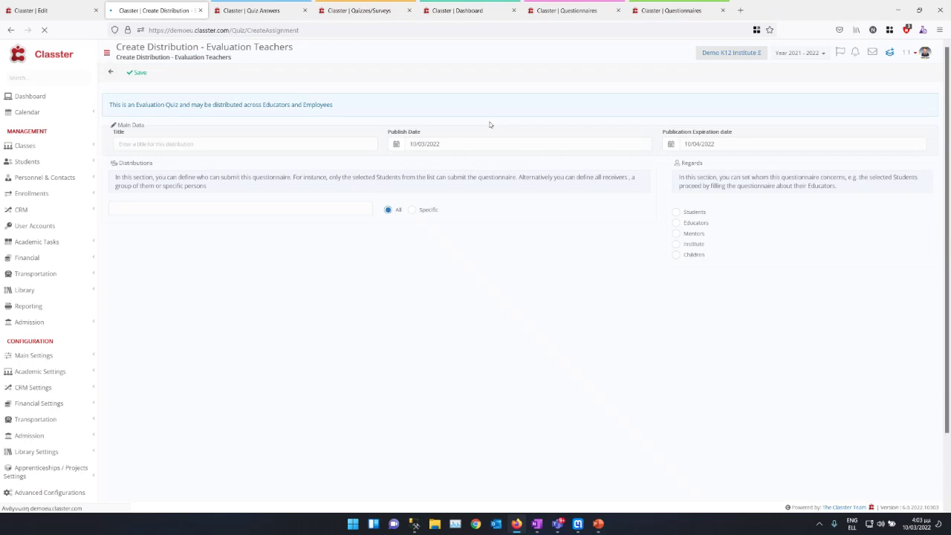
# Step: Set submitters to Employees, add one specific employee found by search, and set Regards to Educators
pyautogui.click(187, 203)
pyautogui.click(125, 248)
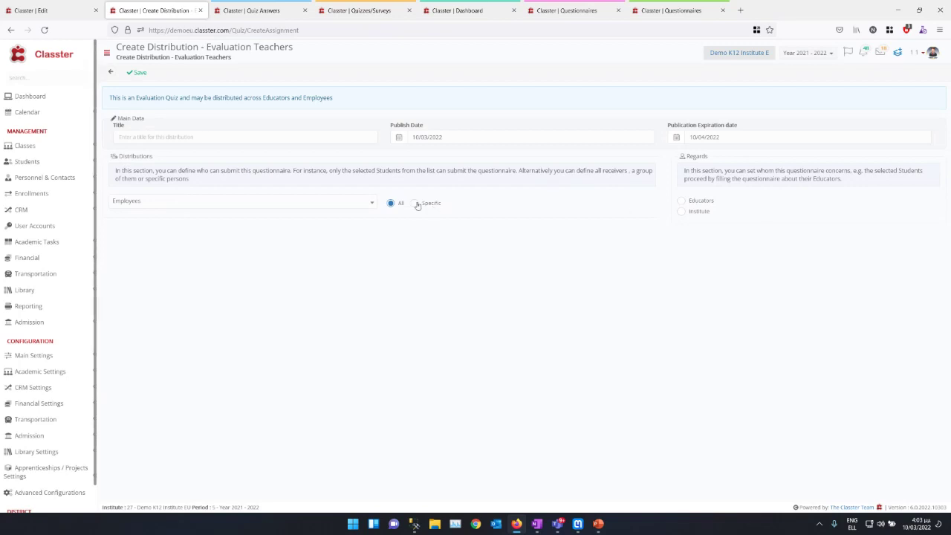
pyautogui.click(416, 203)
pyautogui.click(122, 231)
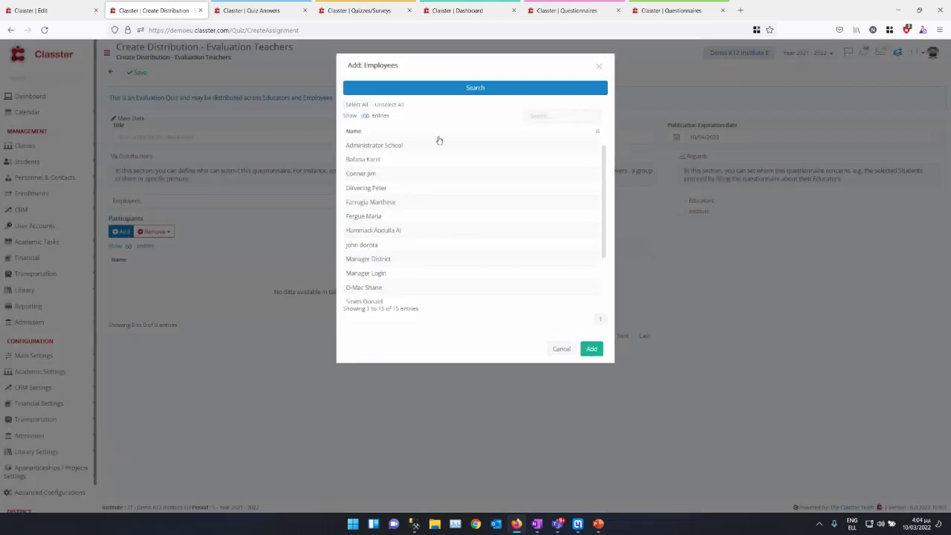
pyautogui.click(487, 8)
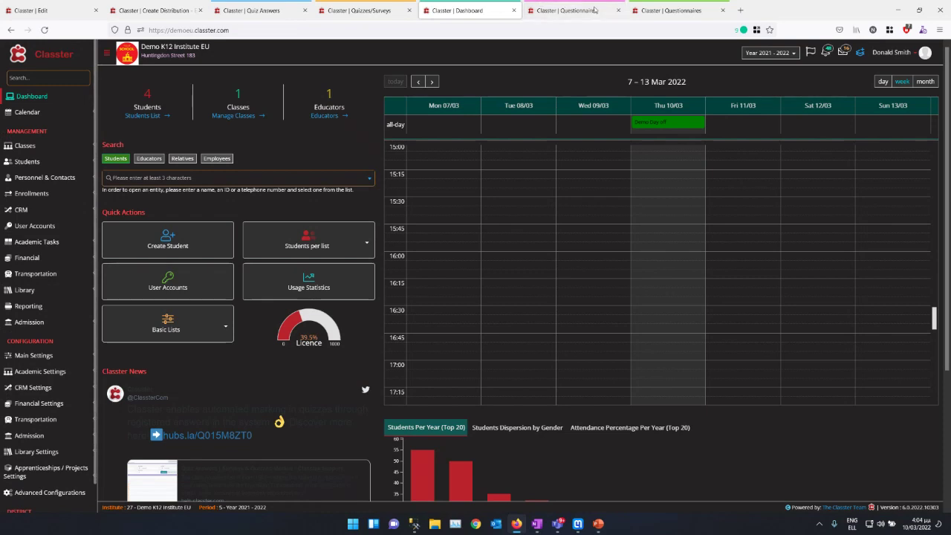
pyautogui.click(45, 10)
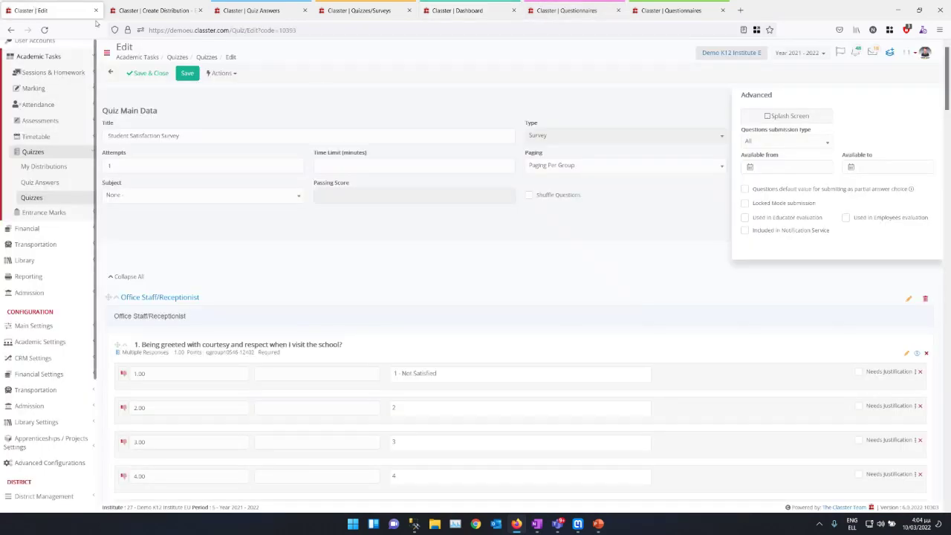
pyautogui.click(149, 10)
pyautogui.click(542, 115)
pyautogui.write('don')
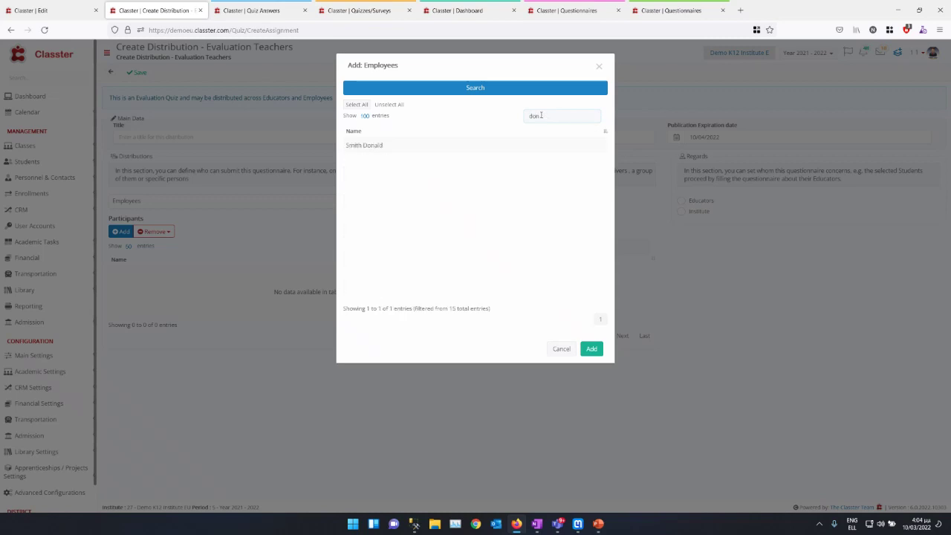
pyautogui.click(416, 144)
pyautogui.click(592, 348)
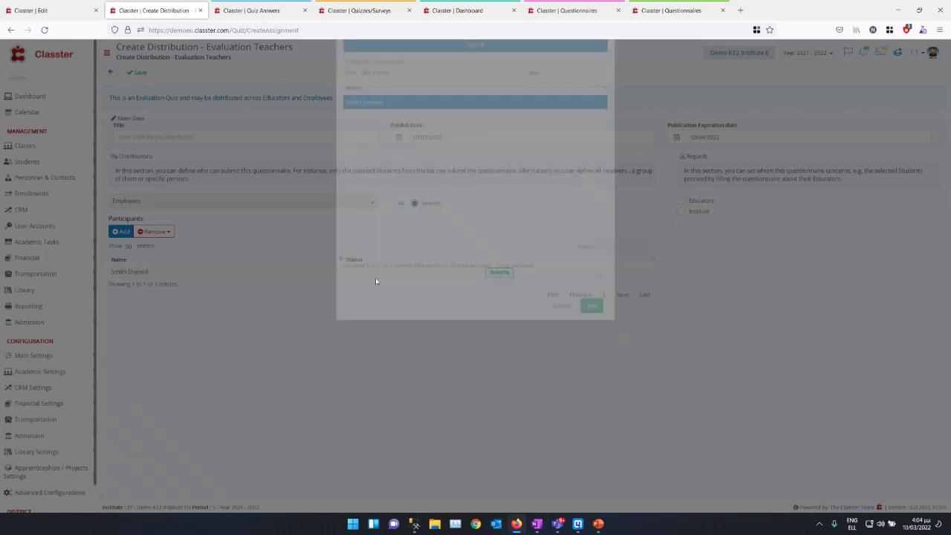
pyautogui.click(681, 200)
# Step: Title the distribution 'Edaluate Educators', set publish date 01/03/2022, and save it
pyautogui.click(137, 72)
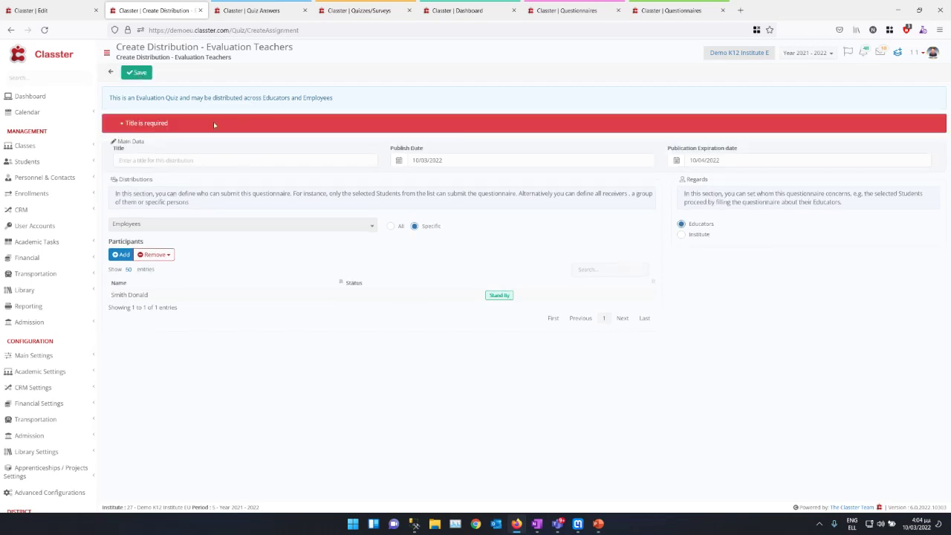
pyautogui.click(172, 157)
pyautogui.write('E')
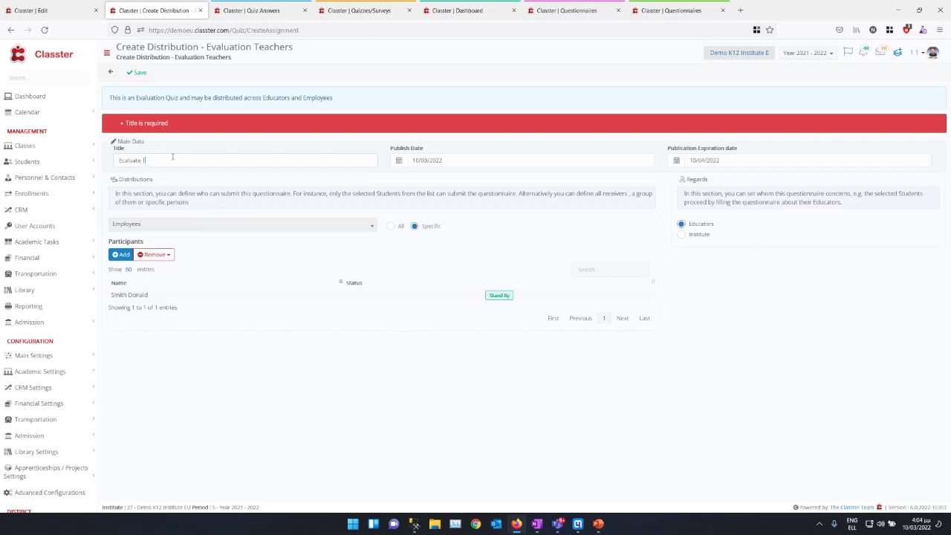
pyautogui.write('daluate Educators')
pyautogui.press('Tab')
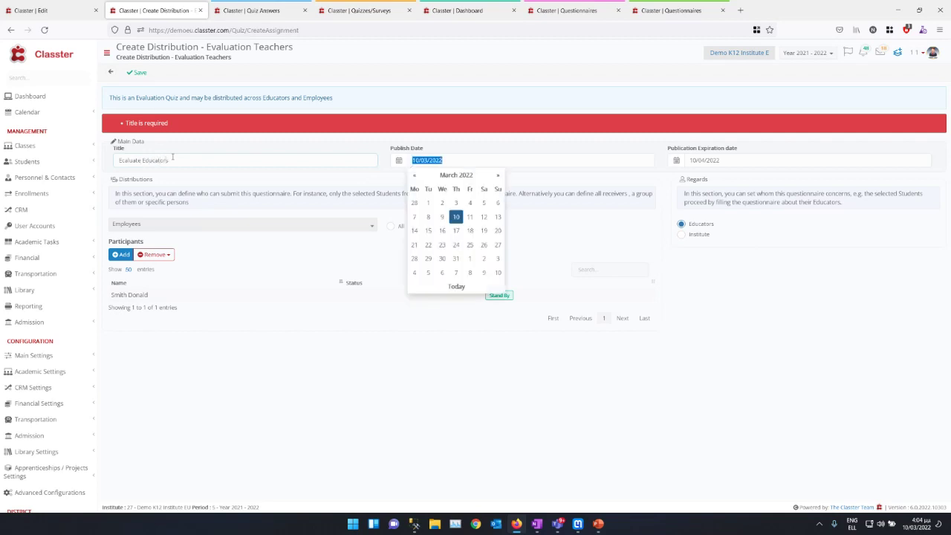
pyautogui.click(428, 202)
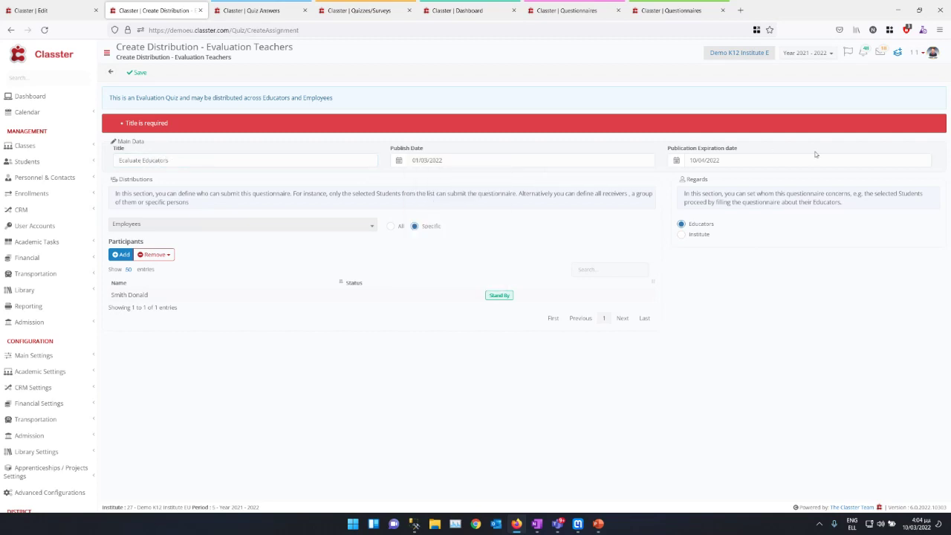
pyautogui.click(137, 72)
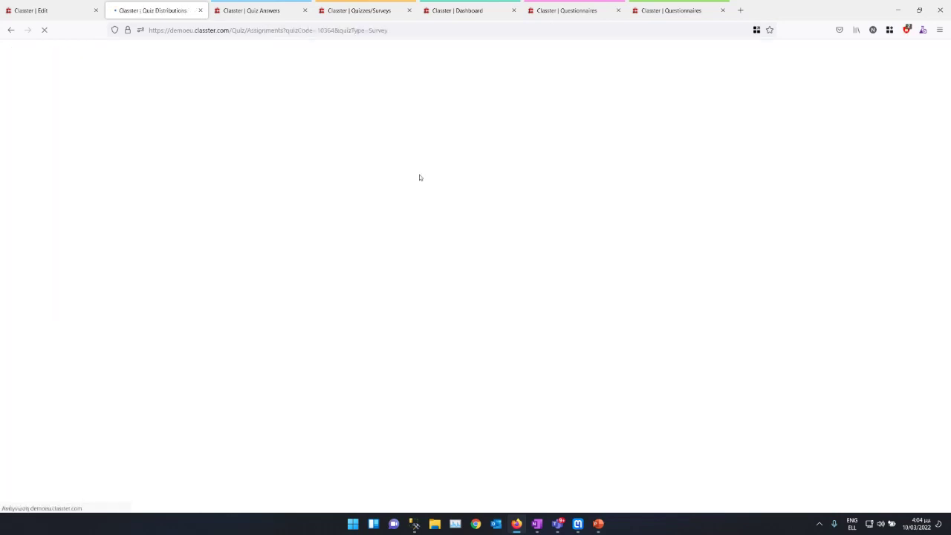
pyautogui.click(559, 10)
# Step: Keep the current school year and open Academic Tasks > Quizzes > My Distributions
pyautogui.click(519, 15)
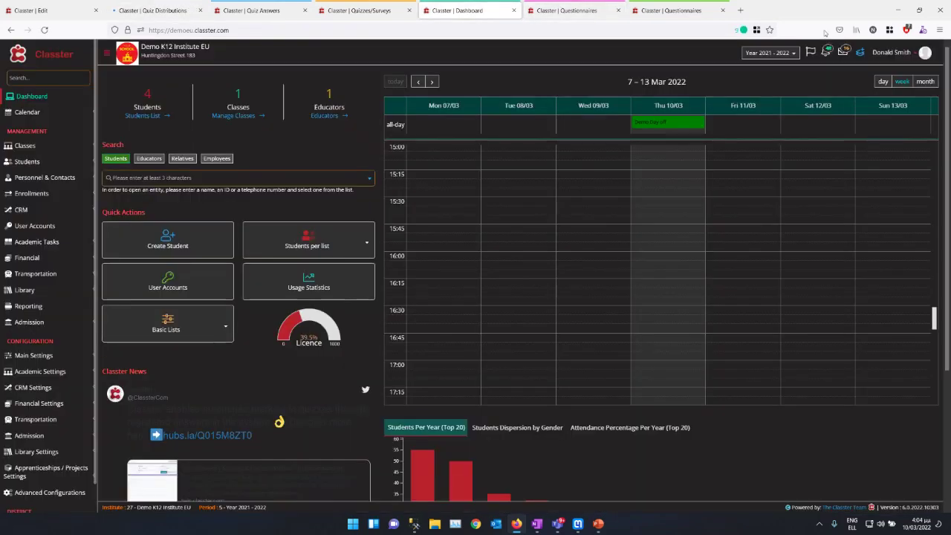
pyautogui.click(782, 57)
pyautogui.click(763, 70)
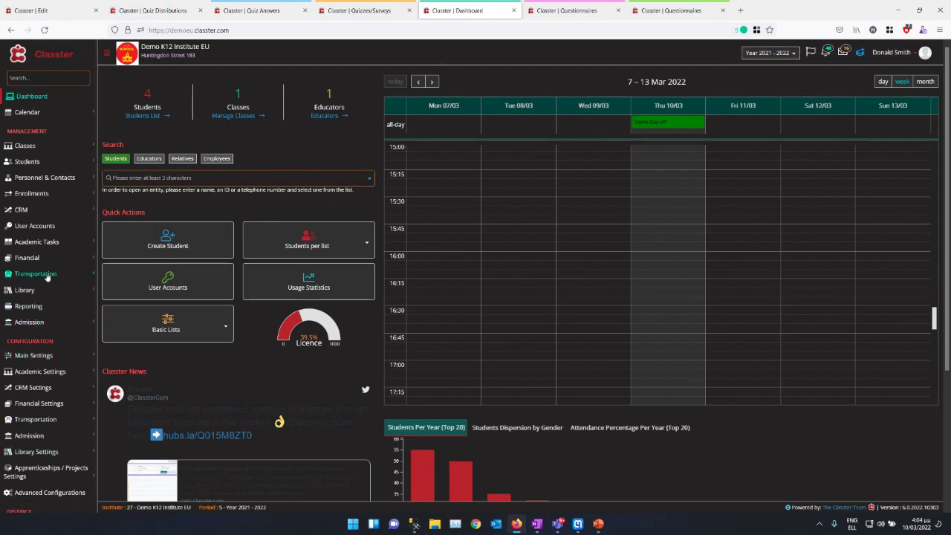
pyautogui.click(52, 245)
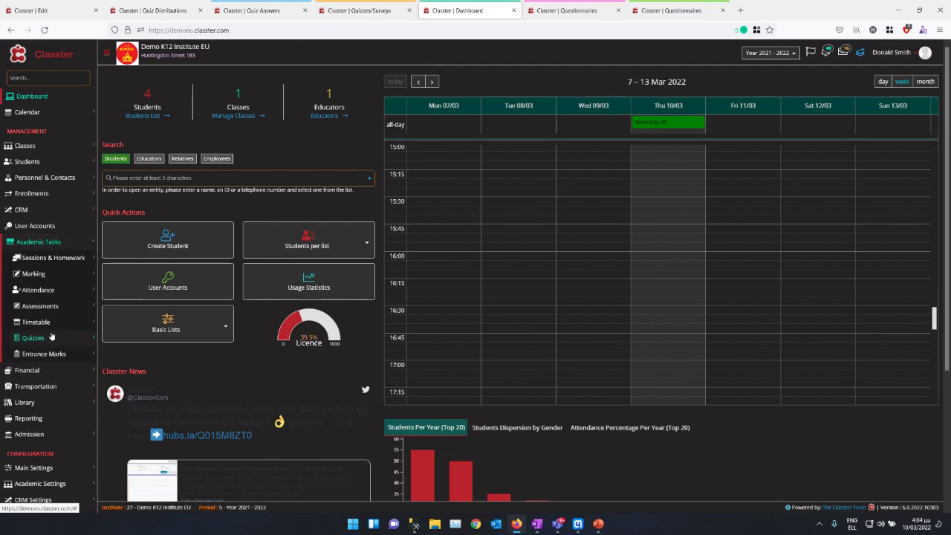
pyautogui.click(33, 338)
pyautogui.click(44, 352)
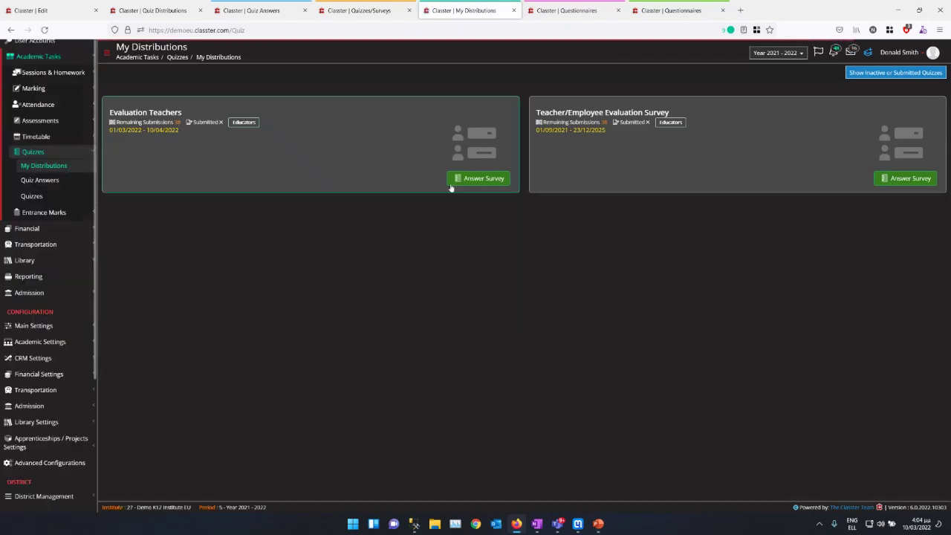
# Step: For the current educator, answer Yes to starting class right away, rate organization poorly, and submit
pyautogui.click(474, 178)
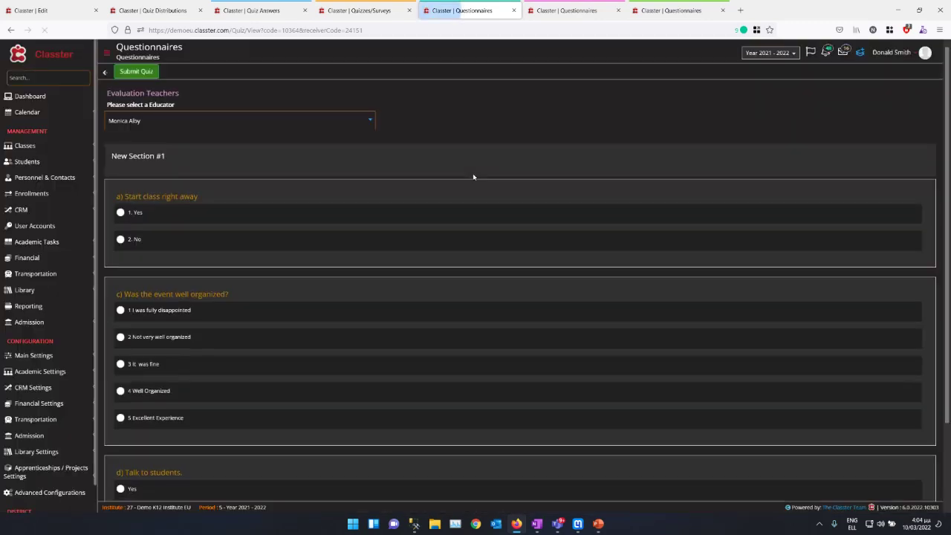
pyautogui.click(167, 128)
pyautogui.click(167, 127)
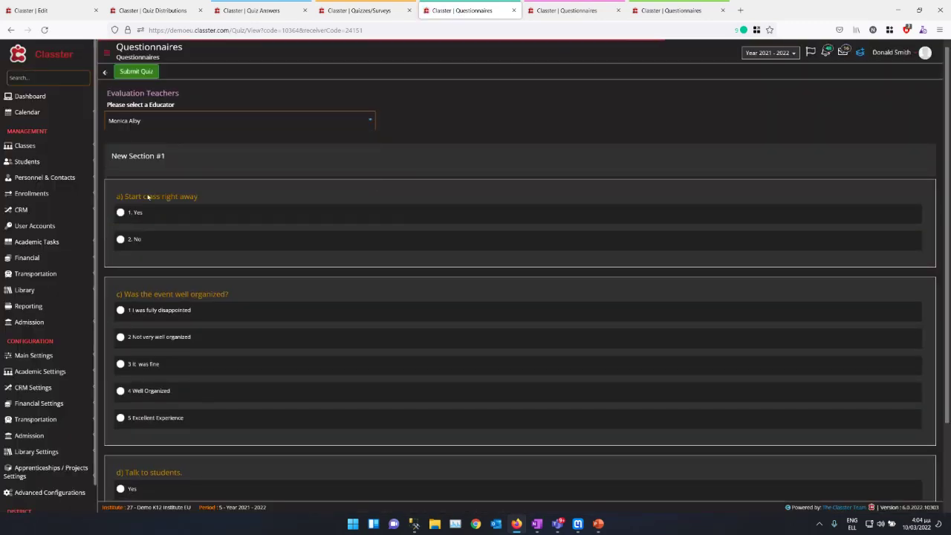
pyautogui.click(120, 213)
pyautogui.click(120, 337)
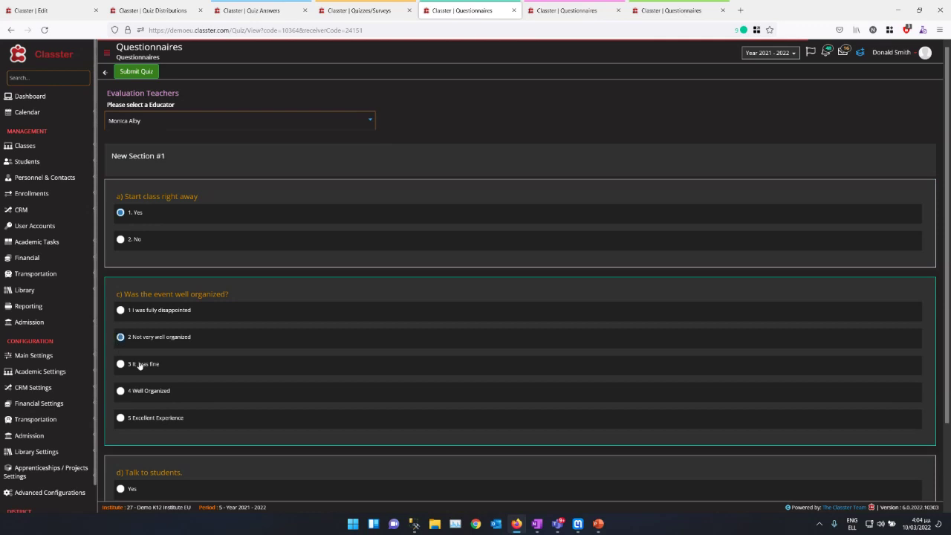
pyautogui.scroll(-2, 138, 364)
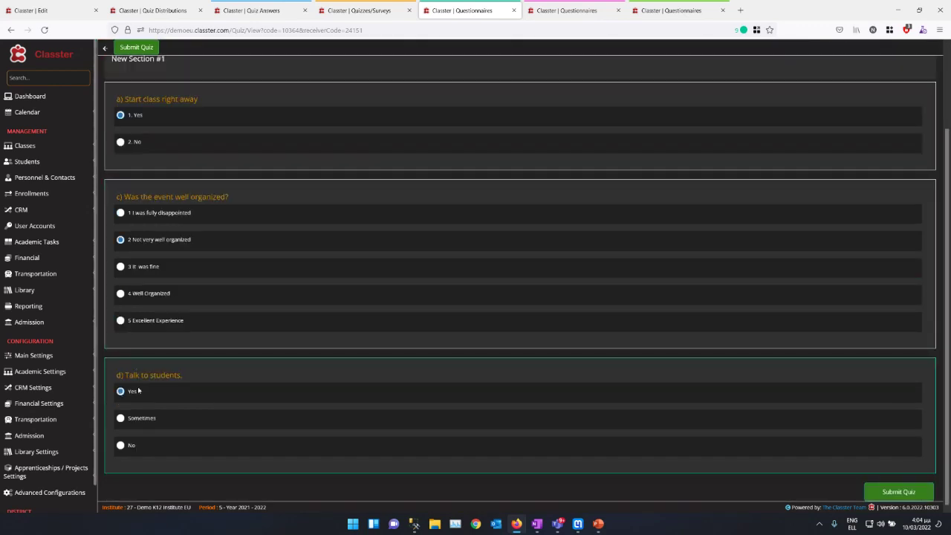
pyautogui.scroll(2, 165, 245)
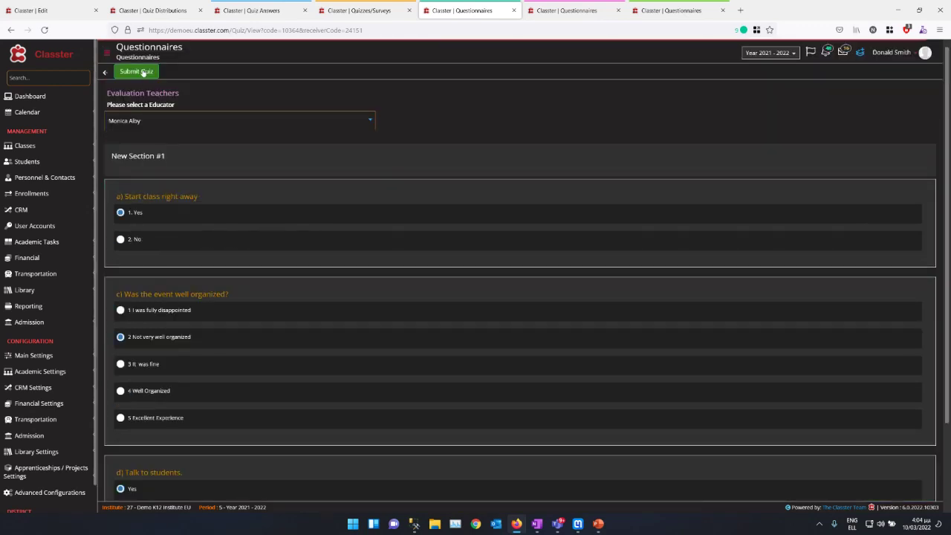
pyautogui.click(142, 73)
pyautogui.click(588, 106)
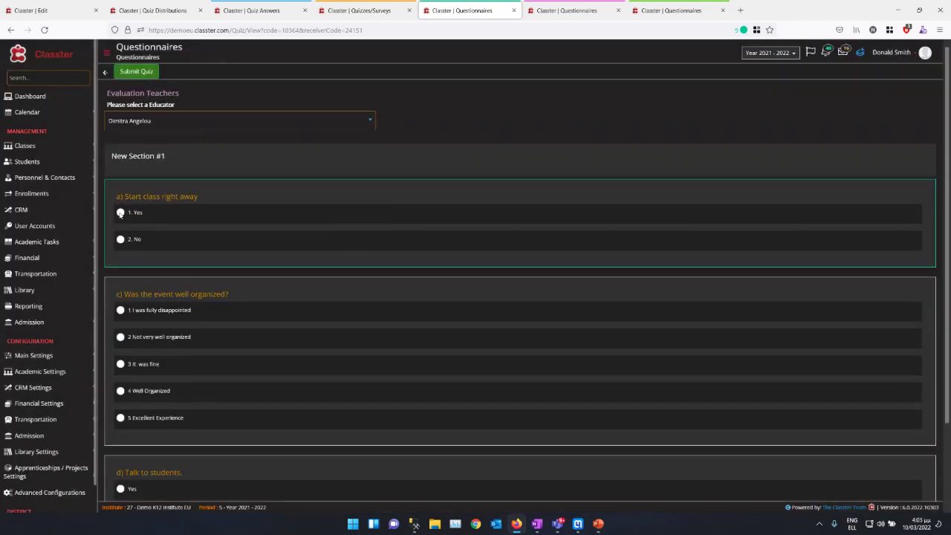
# Step: Submit similar answers for the next educators, adding Yes to talking to students, then return to Quiz Distributions
pyautogui.click(121, 212)
pyautogui.click(121, 337)
pyautogui.scroll(-2, 122, 371)
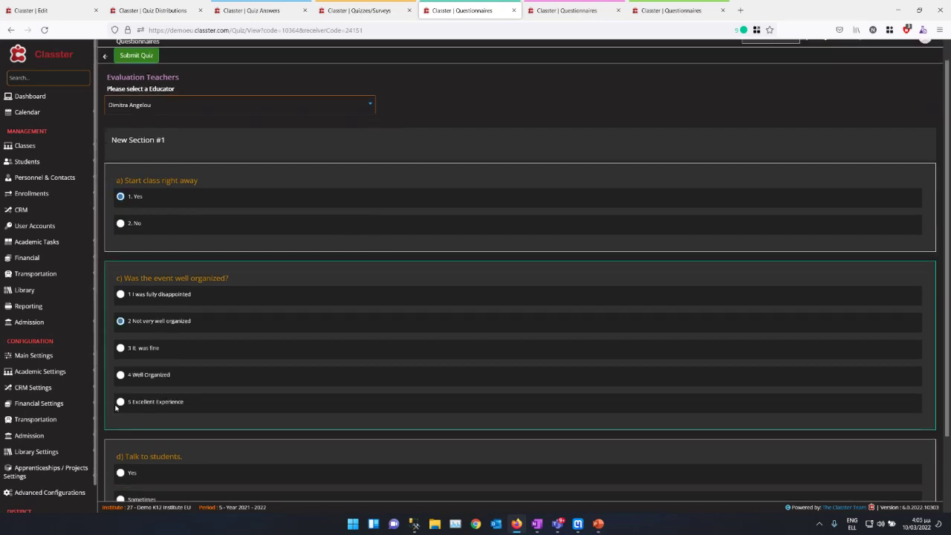
pyautogui.click(125, 48)
pyautogui.click(587, 107)
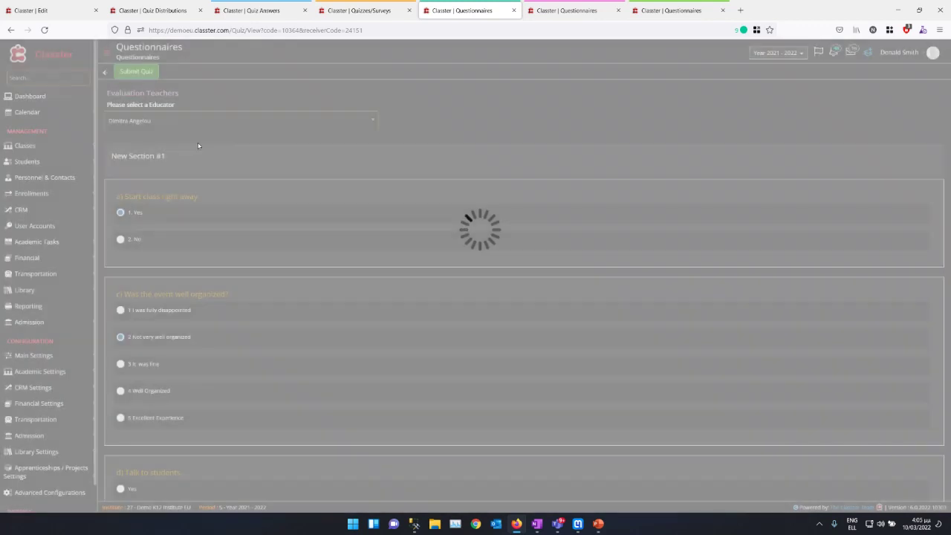
pyautogui.click(121, 359)
pyautogui.scroll(-2, 122, 385)
pyautogui.click(121, 391)
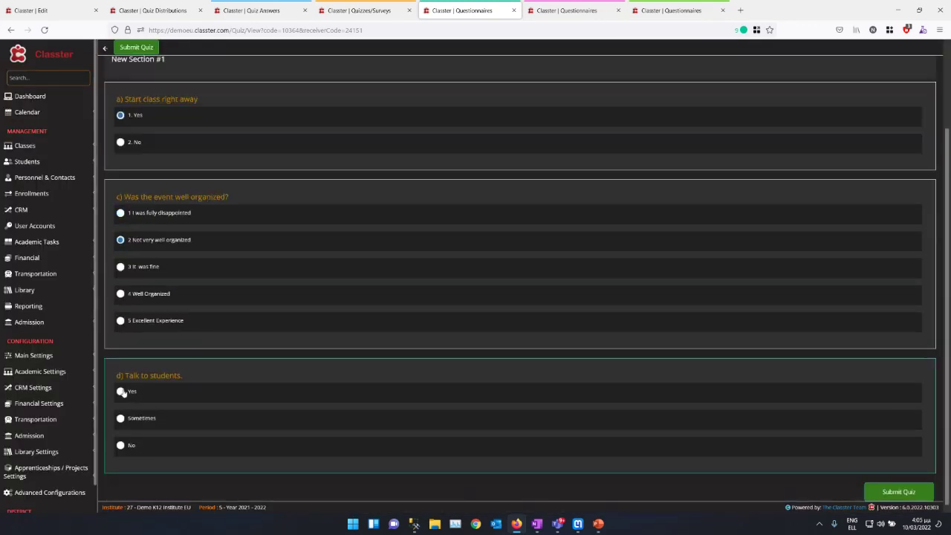
pyautogui.click(137, 47)
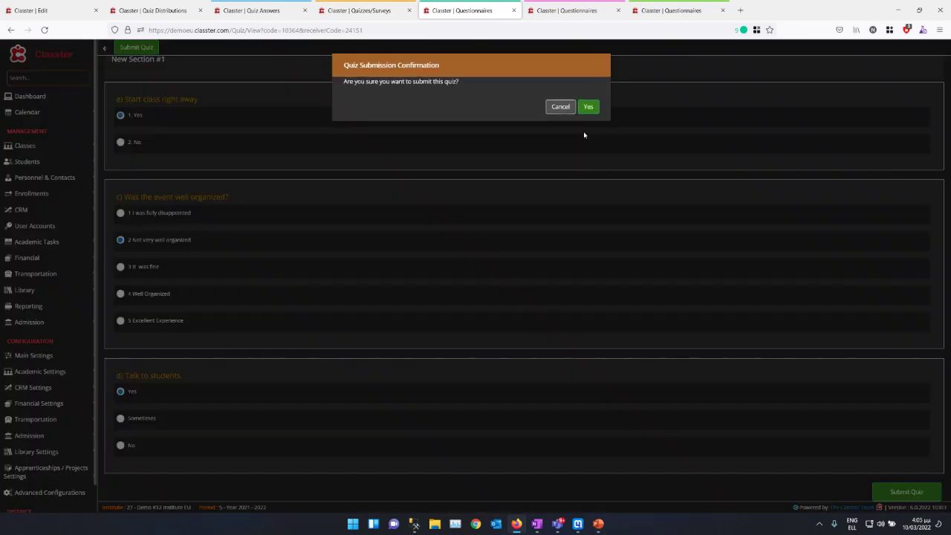
pyautogui.click(588, 107)
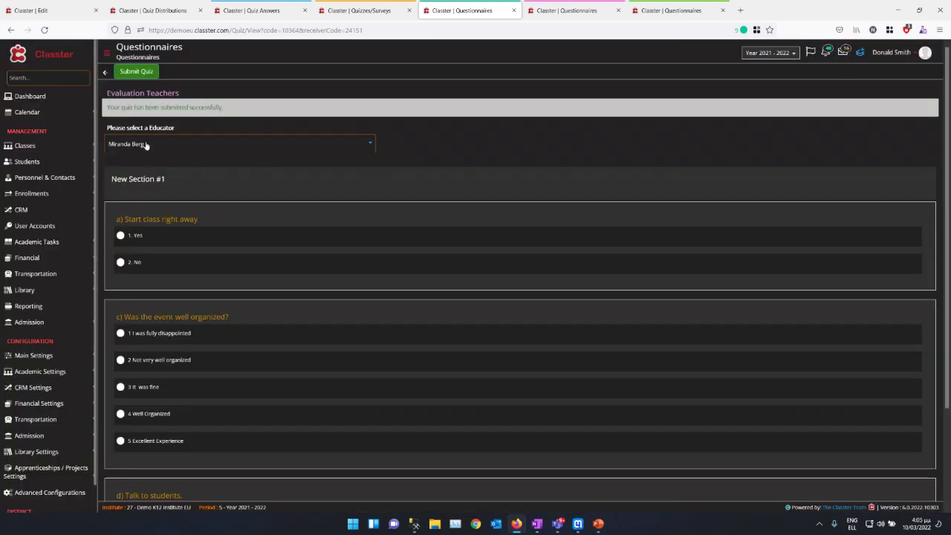
pyautogui.click(152, 10)
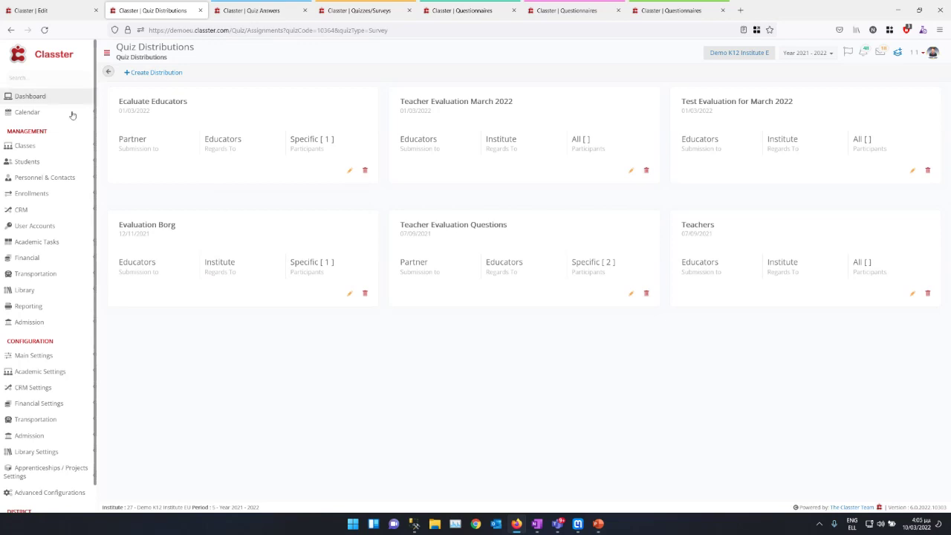
# Step: Go to the Quiz Answers page under Academic Tasks and set the quiz type to Survey
pyautogui.click(74, 242)
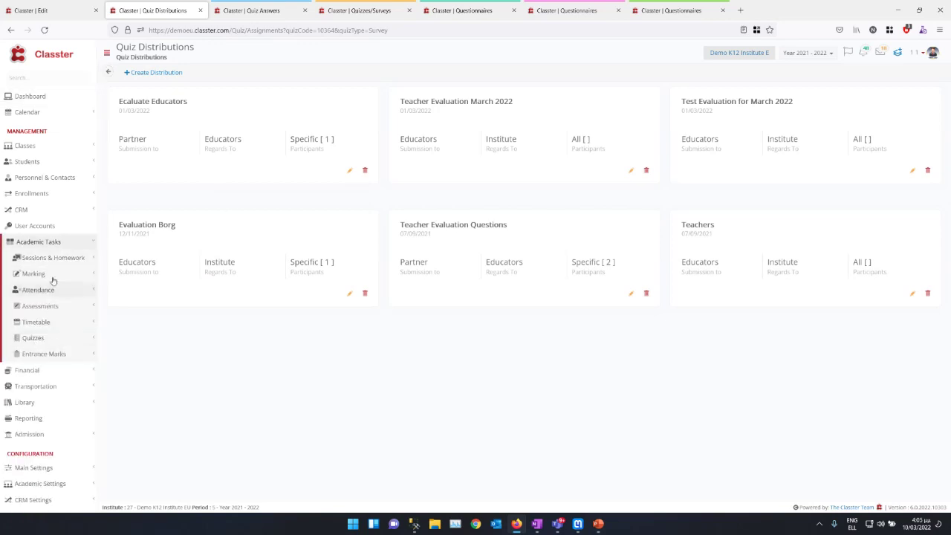
pyautogui.click(33, 337)
pyautogui.click(50, 363)
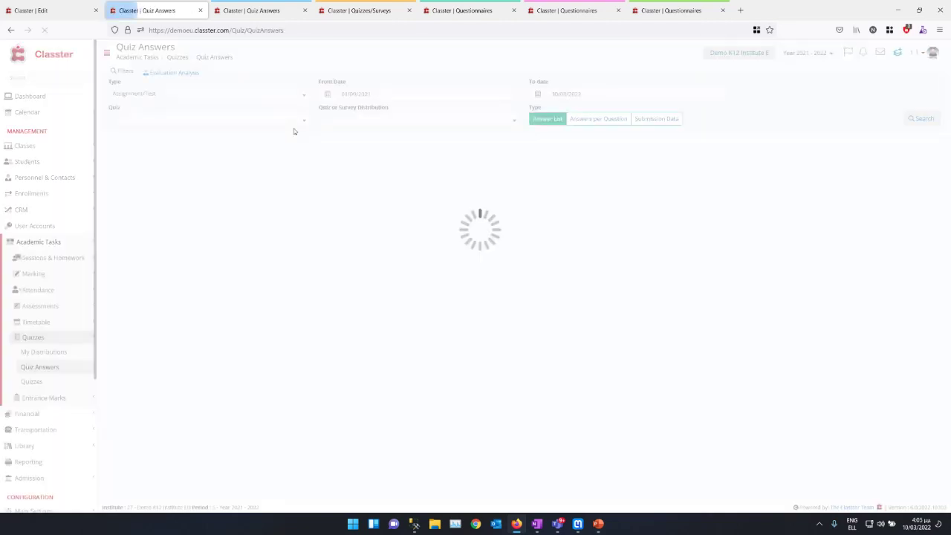
pyautogui.click(183, 96)
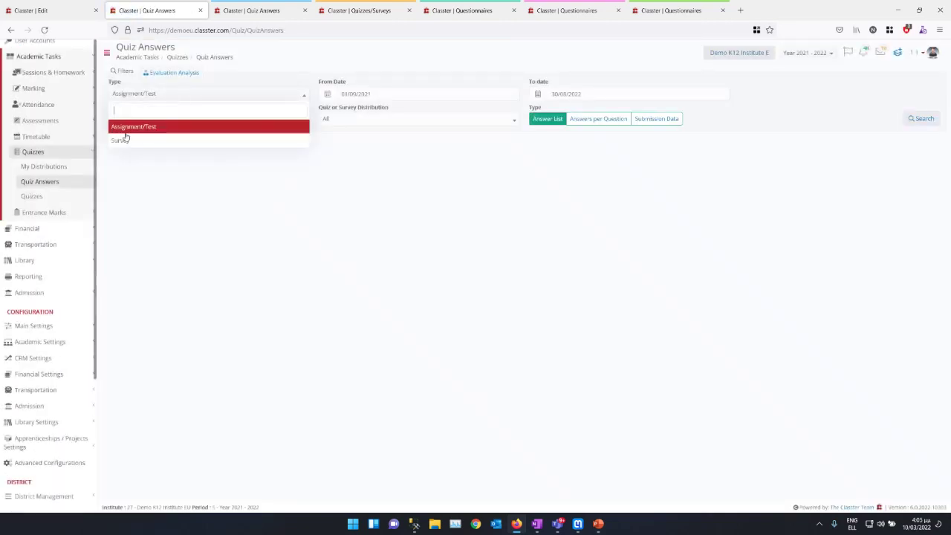
pyautogui.click(121, 141)
# Step: List the nine answers to the Evaluation Teachers survey, then go to Evaluation Analysis
pyautogui.click(158, 83)
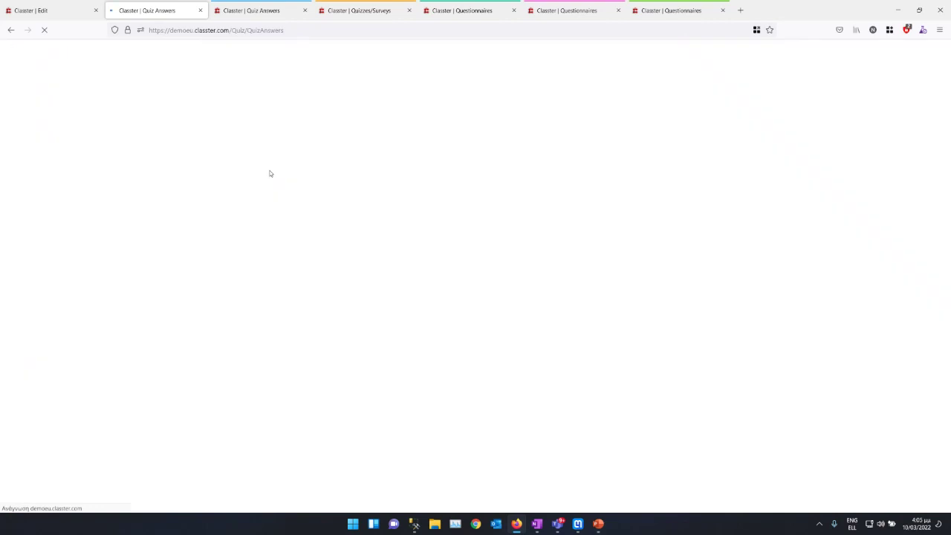
pyautogui.click(159, 95)
pyautogui.click(130, 140)
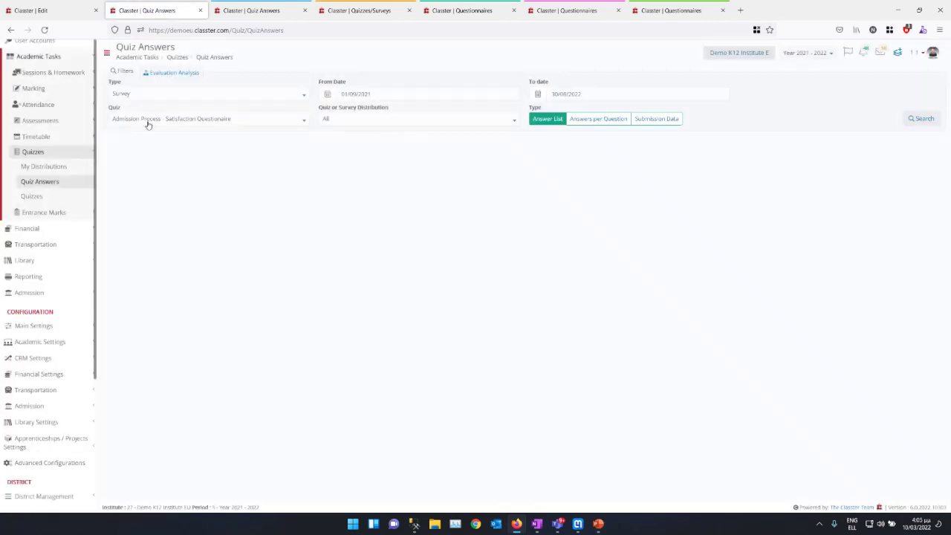
pyautogui.click(148, 121)
pyautogui.click(145, 180)
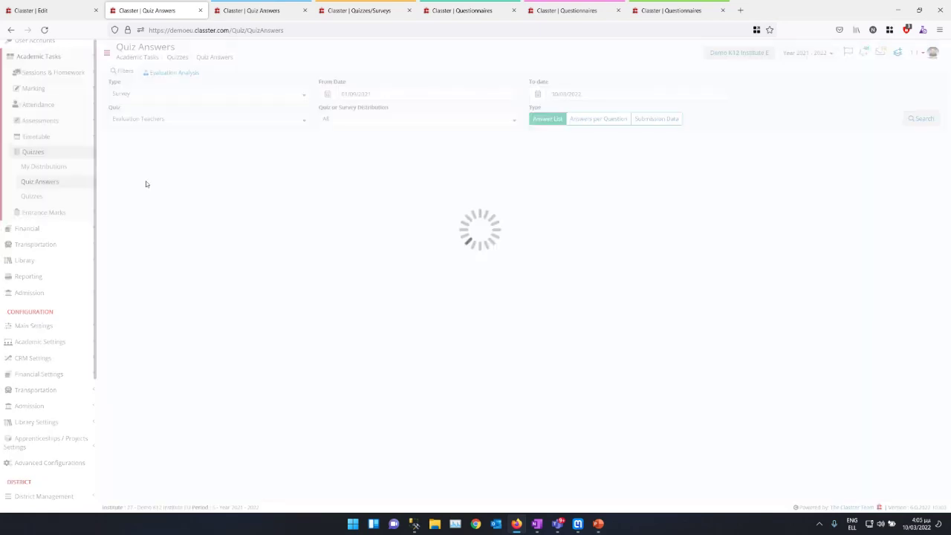
pyautogui.click(919, 119)
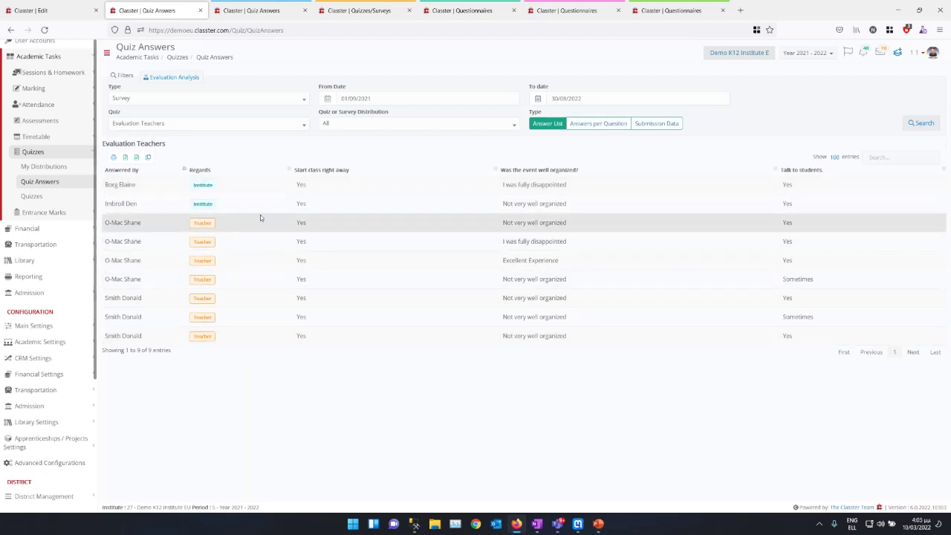
pyautogui.click(173, 77)
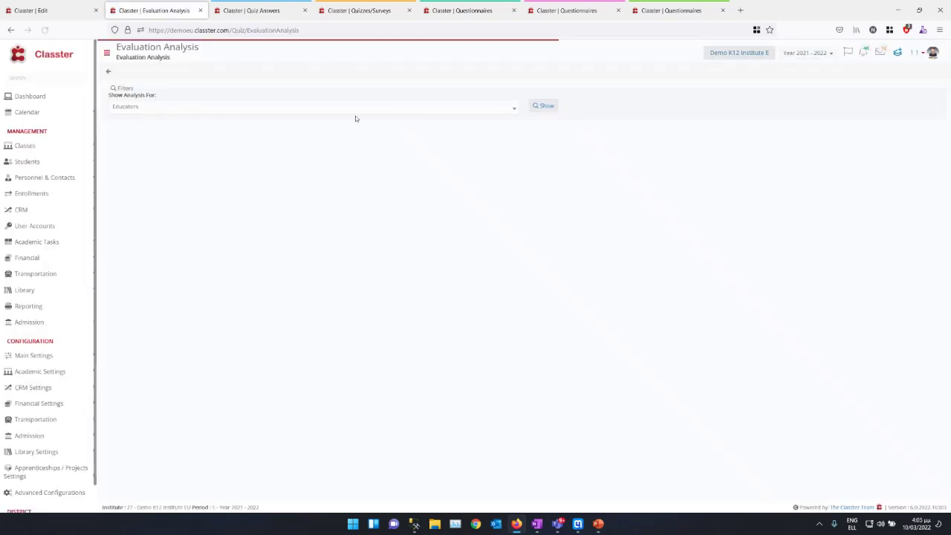
# Step: Show the educators' evaluation analysis and preview one educator's submitted evaluation form
pyautogui.click(547, 108)
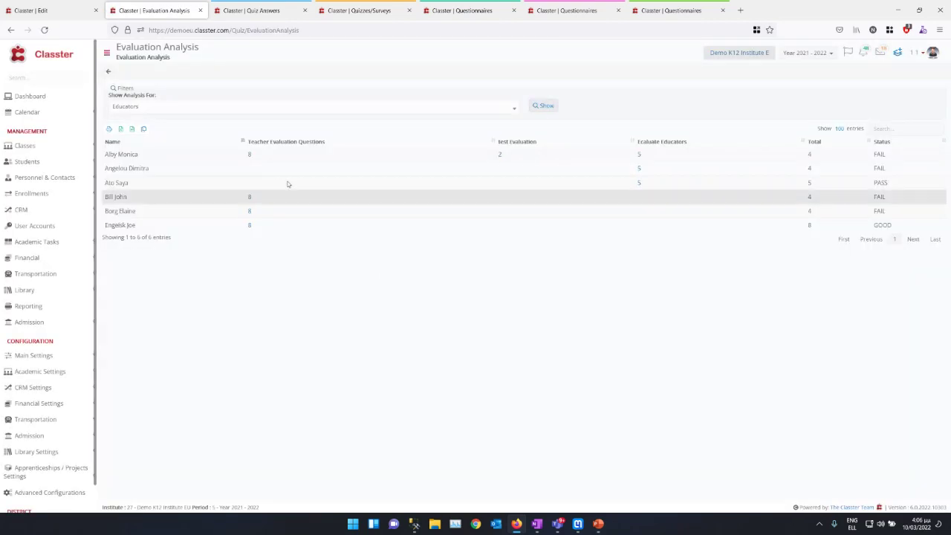
pyautogui.click(249, 155)
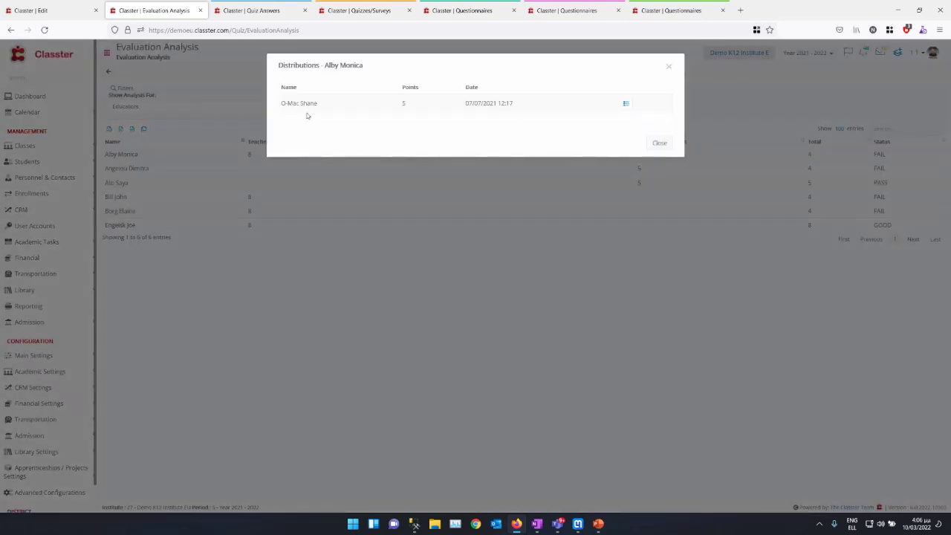
pyautogui.click(626, 104)
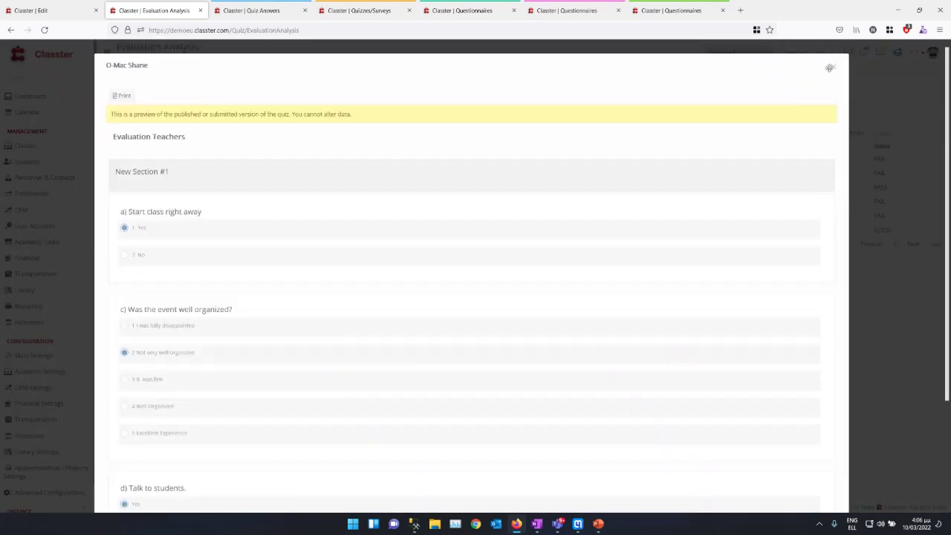
pyautogui.click(833, 69)
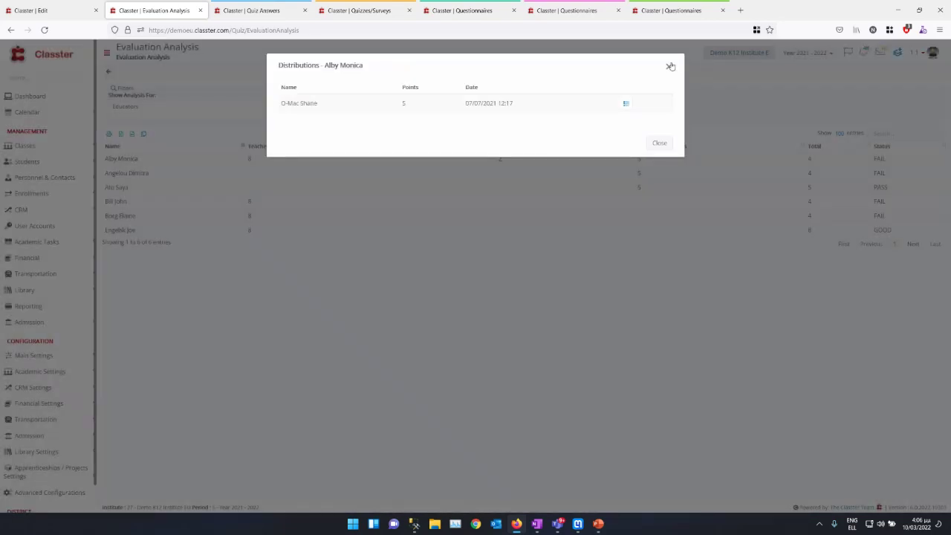
pyautogui.click(674, 65)
# Step: Sort the analysis by Total, highest first, and highlight the rows below GOOD
pyautogui.click(295, 146)
pyautogui.click(270, 147)
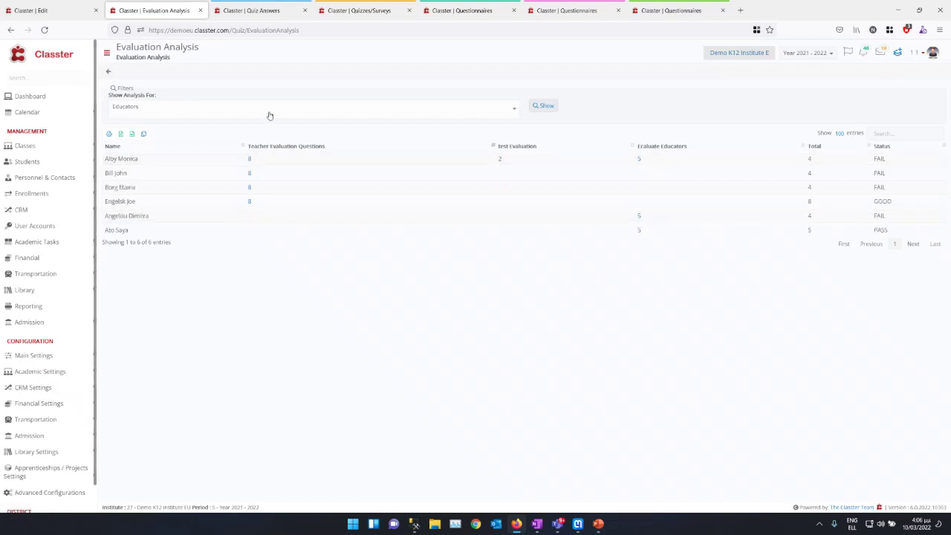
pyautogui.click(814, 147)
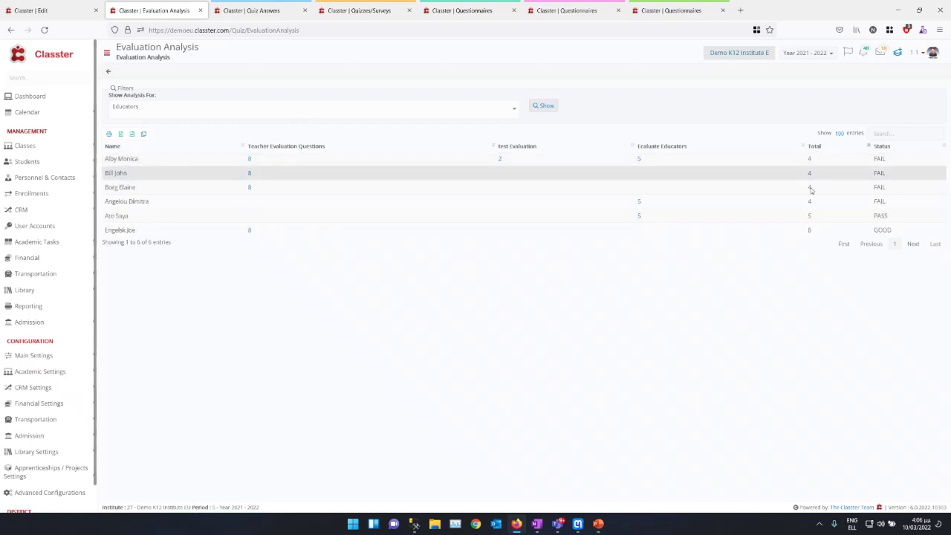
pyautogui.click(819, 148)
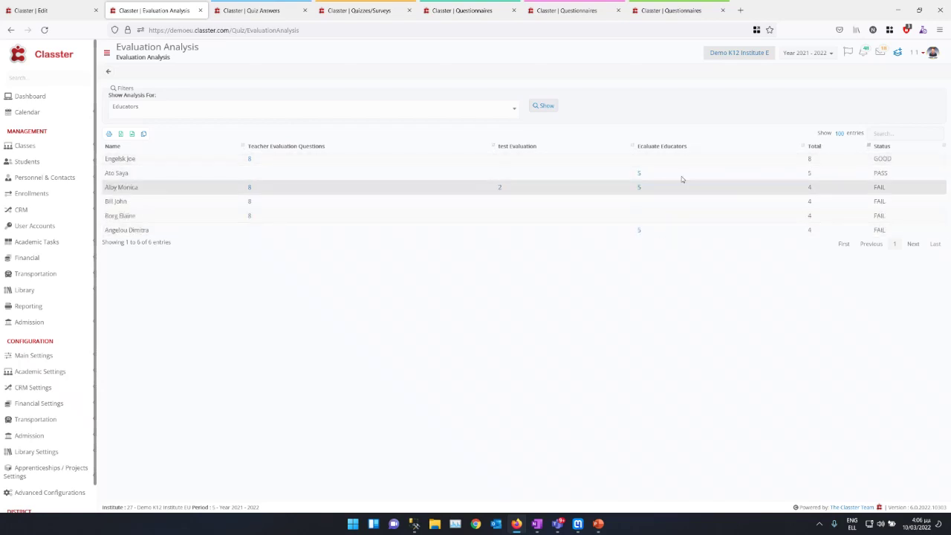
pyautogui.moveTo(895, 154); pyautogui.dragTo(122, 370)
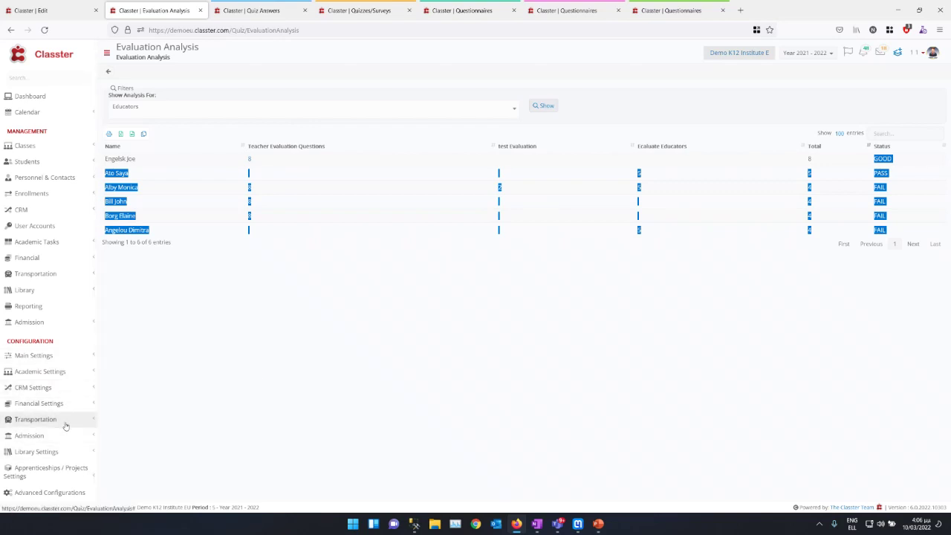
# Step: Open Quiz Settings and check Evaluation Analysis uses BASIC (1-10) marking range and Average calculation
pyautogui.click(69, 371)
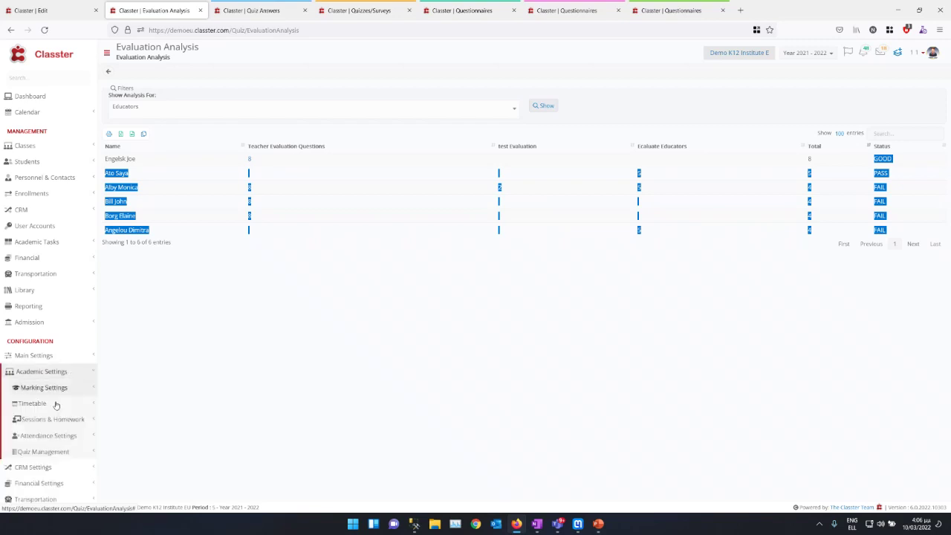
pyautogui.click(59, 452)
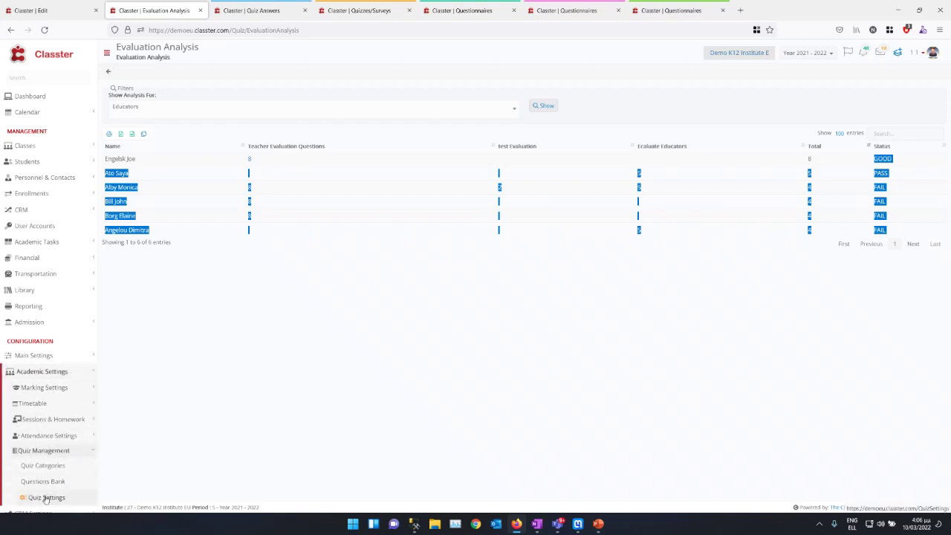
pyautogui.click(47, 496)
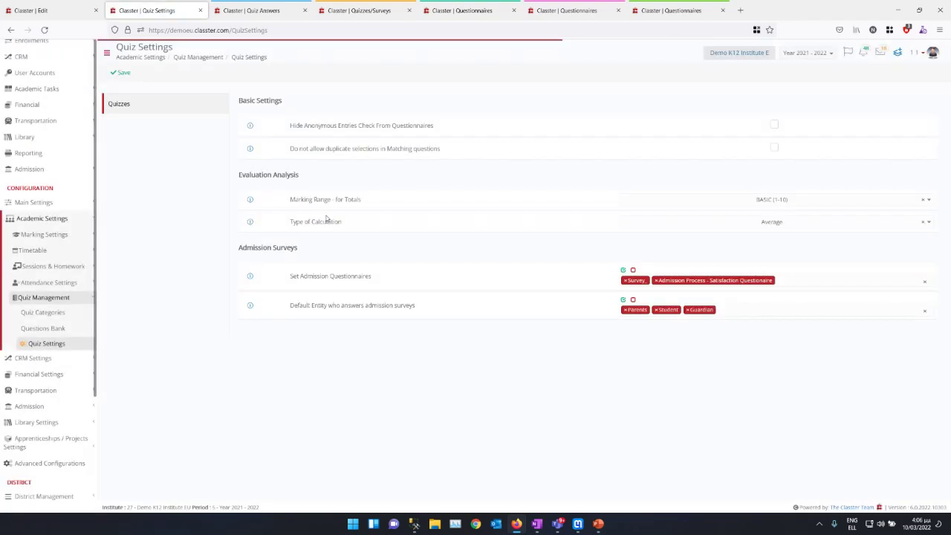
pyautogui.moveTo(251, 175); pyautogui.dragTo(295, 175)
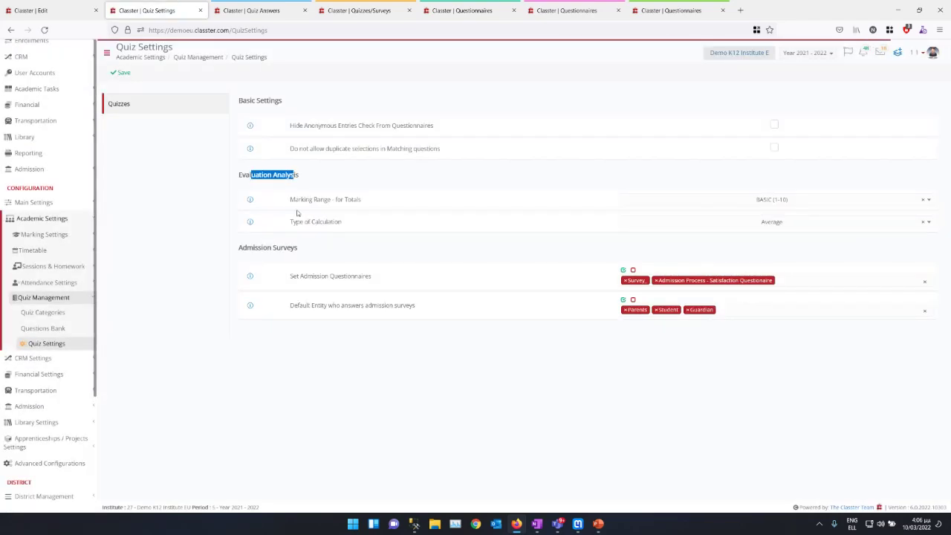
pyautogui.click(732, 206)
pyautogui.click(734, 207)
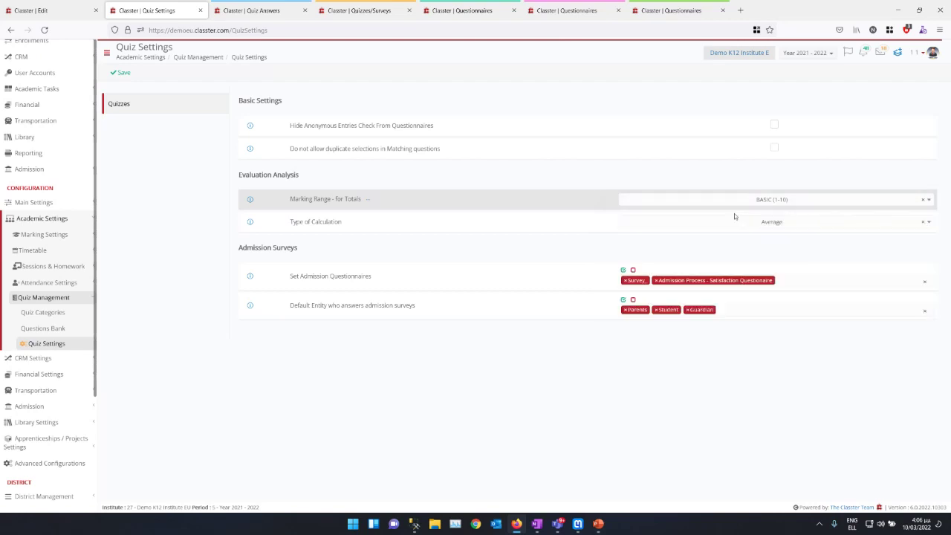
pyautogui.click(733, 223)
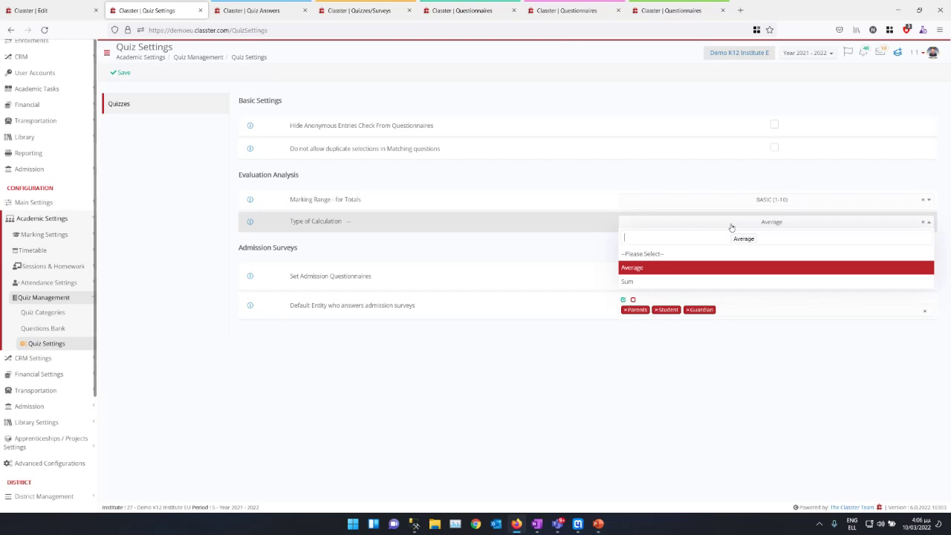
pyautogui.click(95, 232)
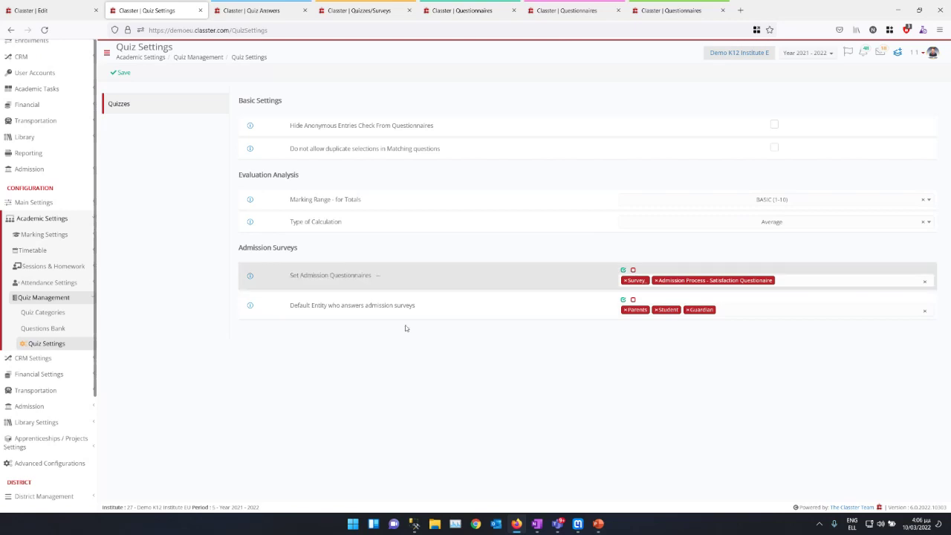
# Step: Present slide 5, "What's new of the Quizzes & Survey Module", as a full-screen PowerPoint slide show
pyautogui.hotkey('alt', 'Tab')
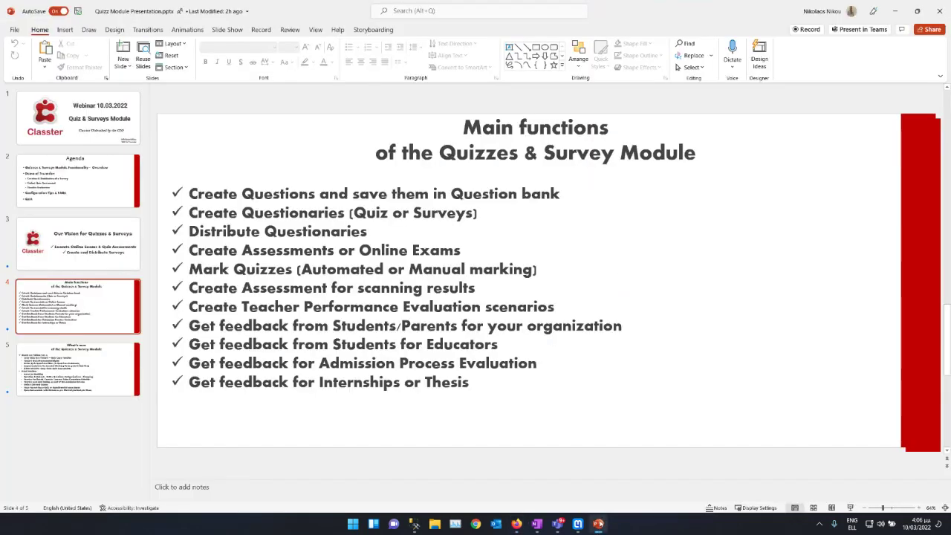
pyautogui.click(77, 368)
pyautogui.click(850, 507)
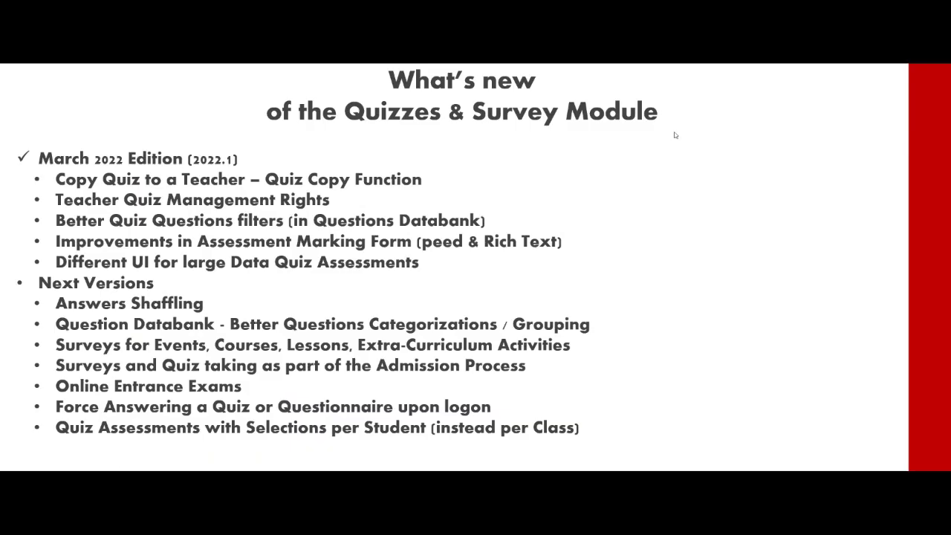